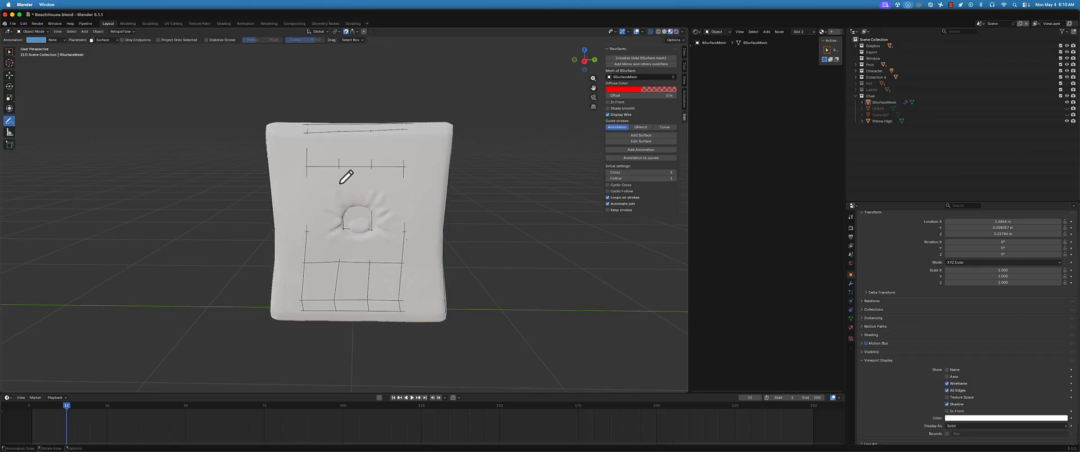
Switch from annotating to selecting objects and make the Pillow High object visible again
key(super+z)
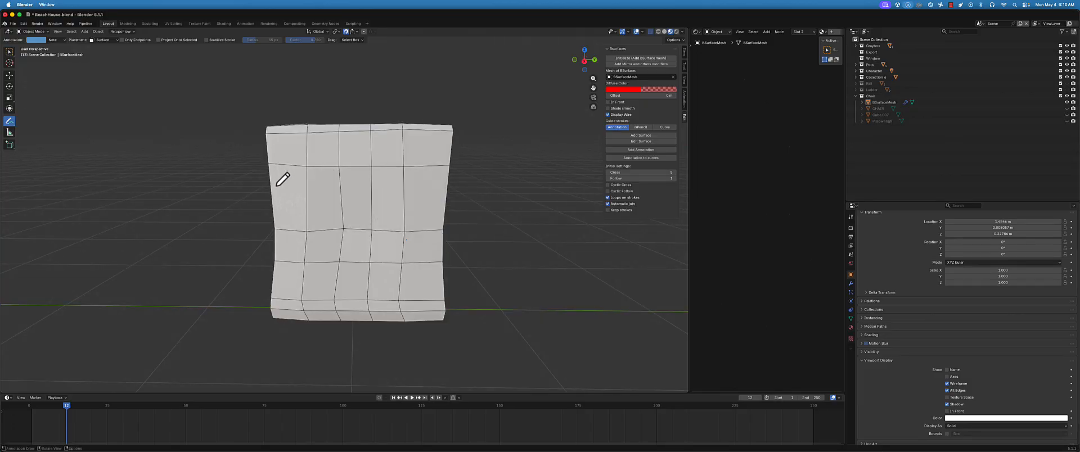
middle_drag(267, 196, 286, 183)
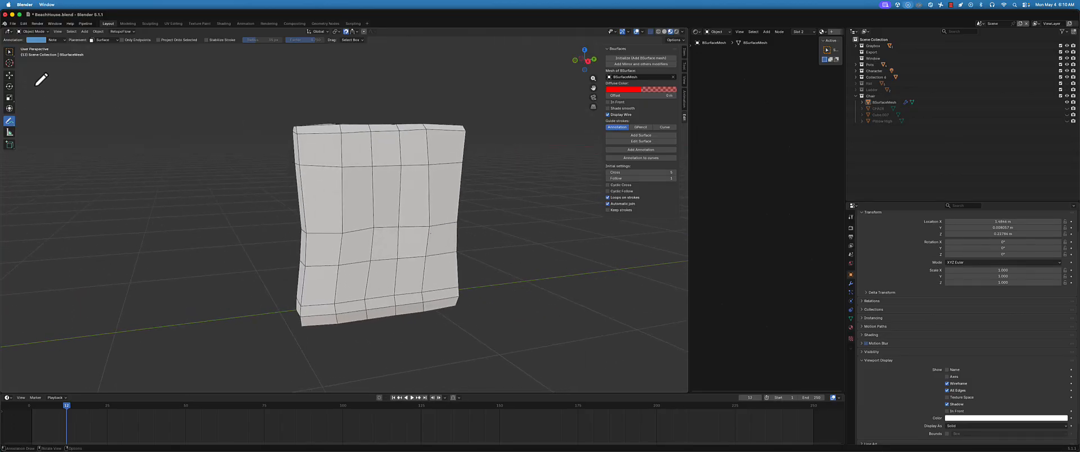
click(9, 52)
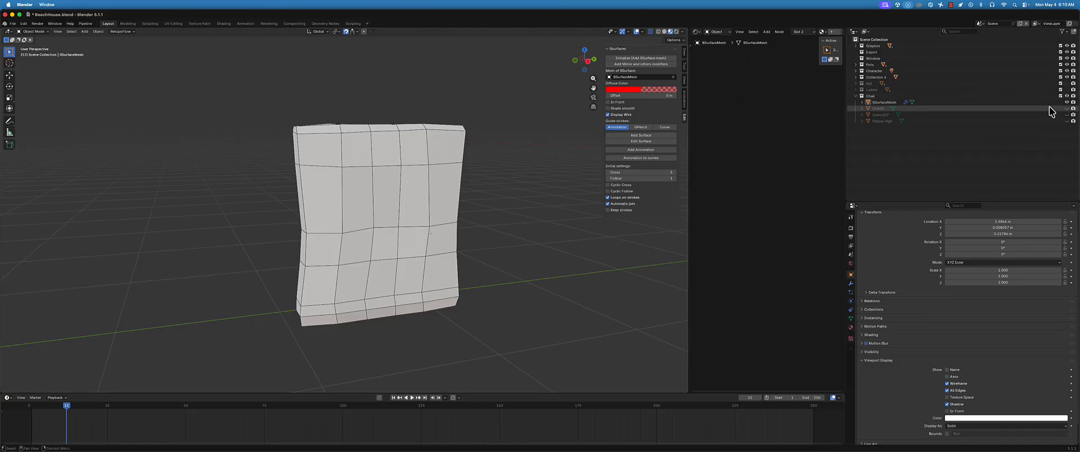
click(1068, 120)
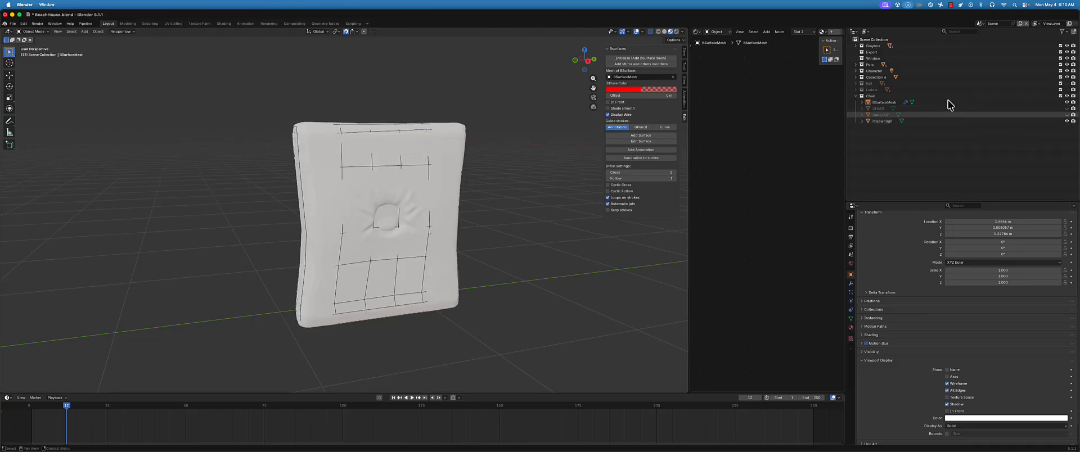
Duplicate the BSurfaceMesh object in place and hide the original
click(883, 103)
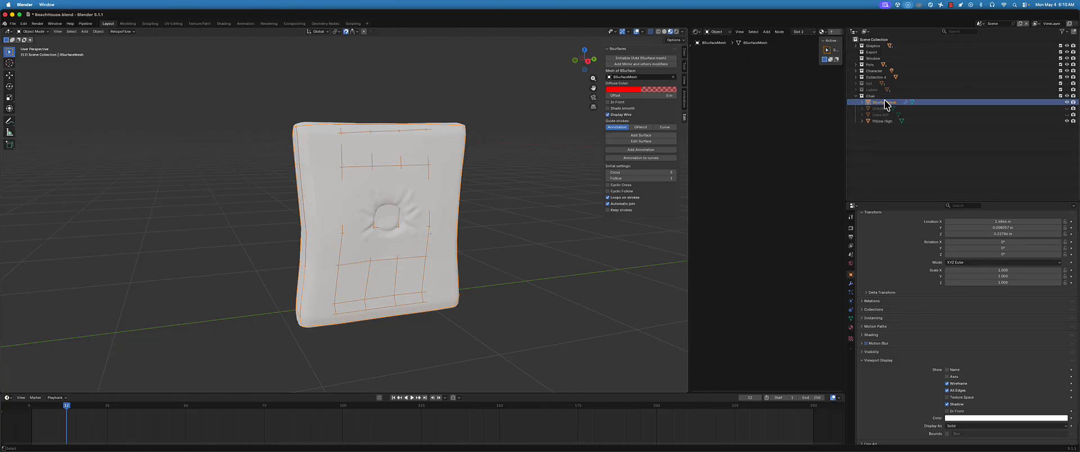
key(shift+d)
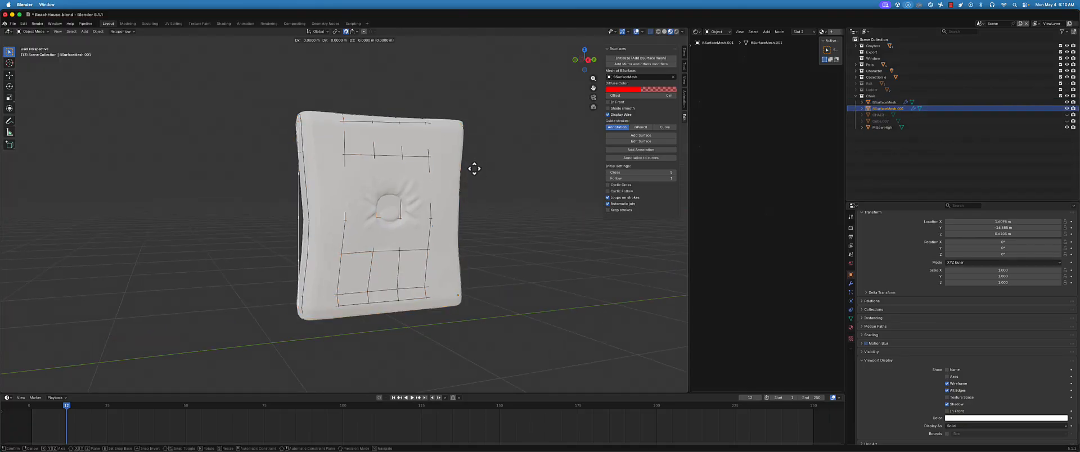
right_click(533, 143)
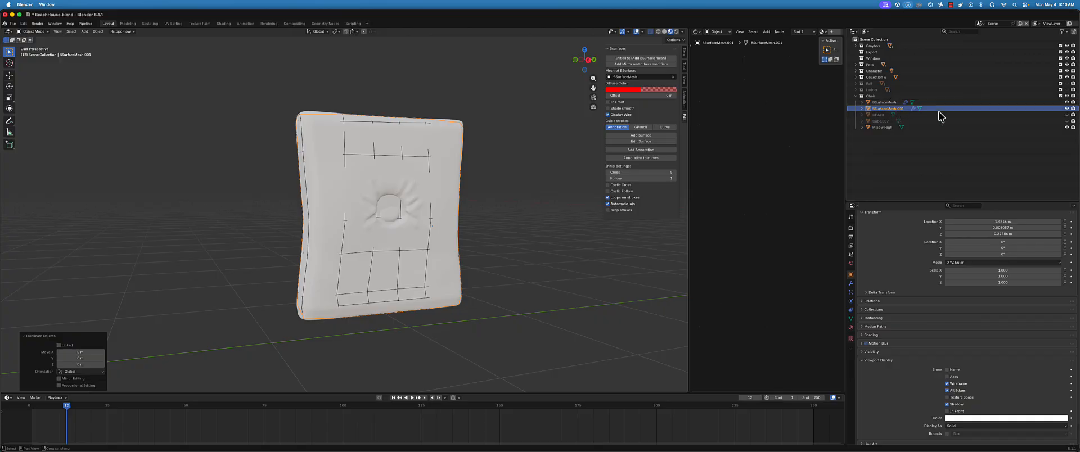
click(1068, 102)
Rename the duplicated BSurfaceMesh object as Low
double_click(895, 108)
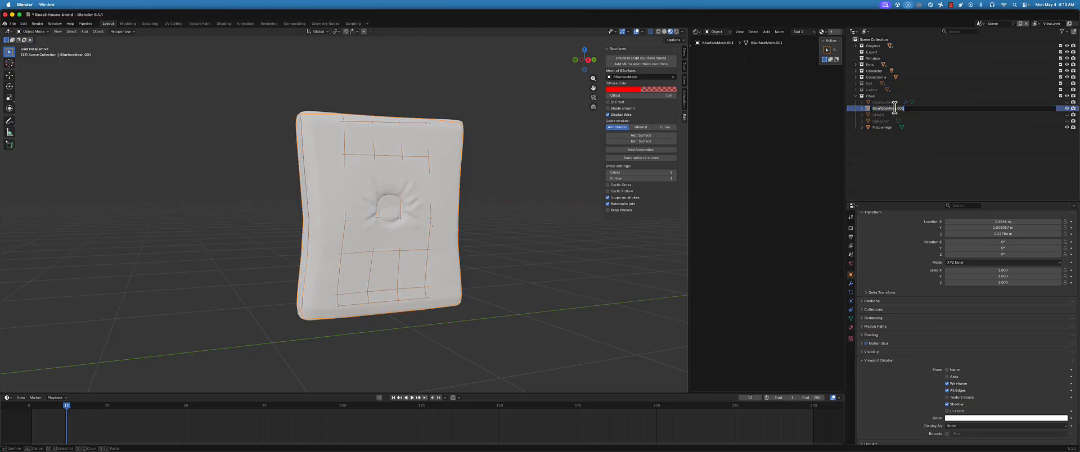
text(Low)
key(Return)
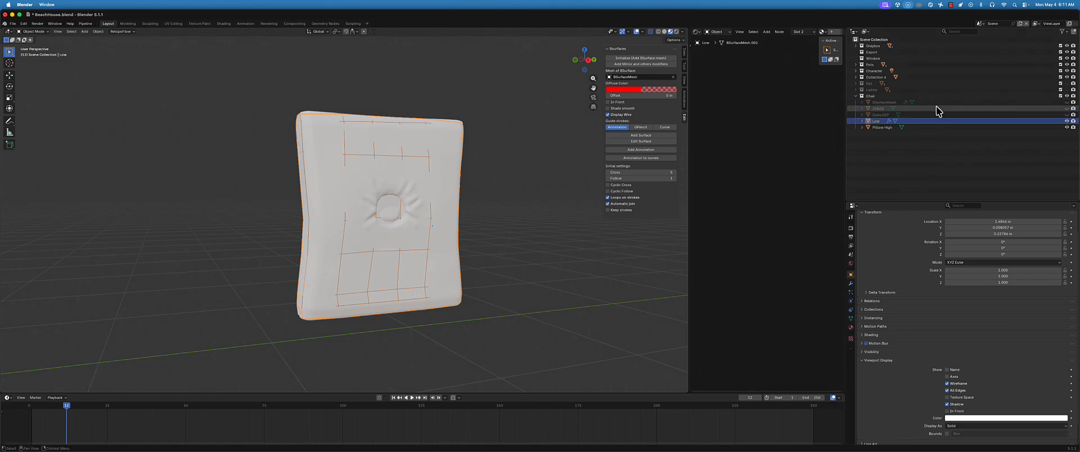
Apply the Shrinkwrap modifier on the Low object
click(851, 283)
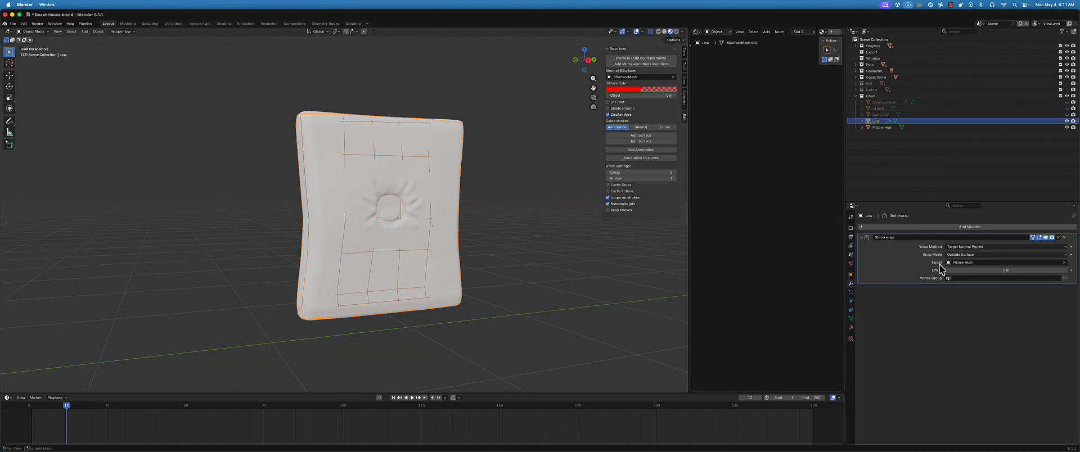
click(1058, 237)
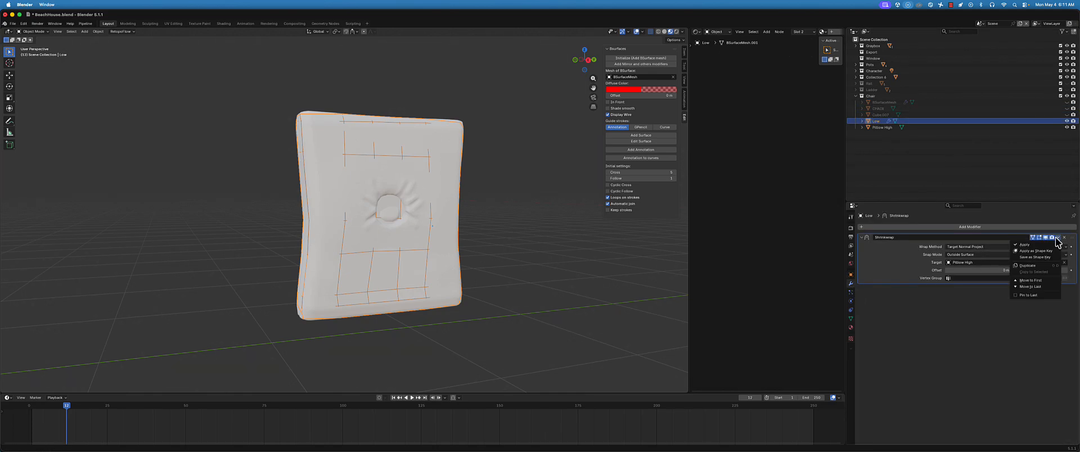
click(1041, 249)
middle_drag(378, 188, 417, 189)
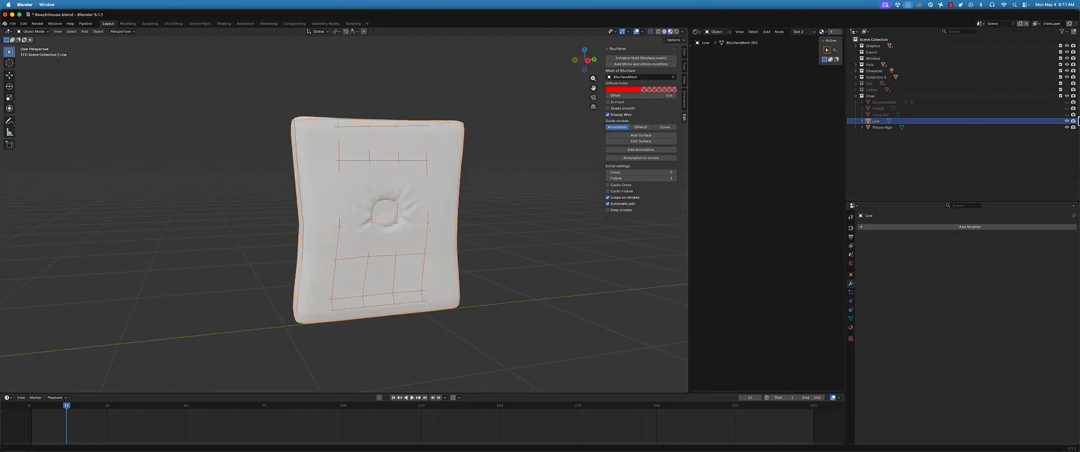
Try moving the Low mesh aside to compare it with Pillow High, and undo the move
click(1067, 128)
click(1067, 127)
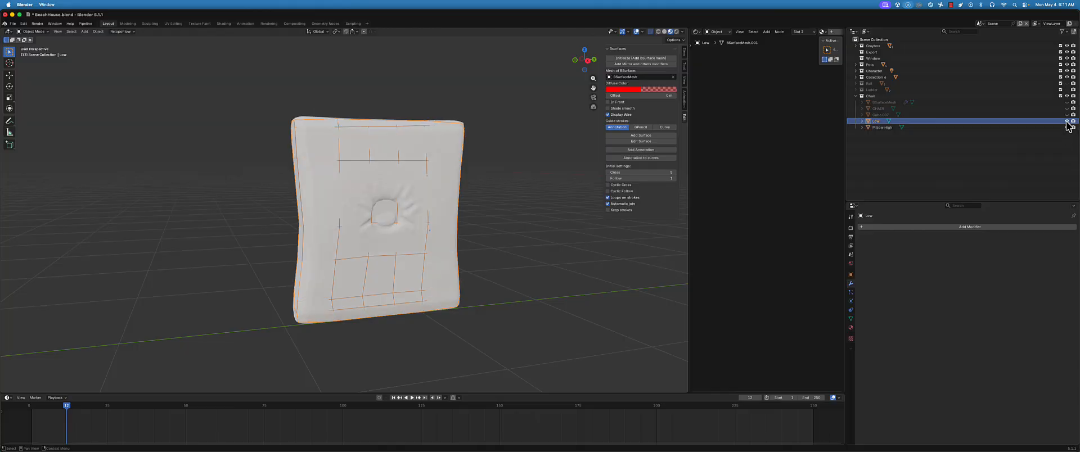
click(12, 75)
scroll(359, 187, down, 3)
middle_drag(359, 188, 348, 187)
key(ctrl+Tab)
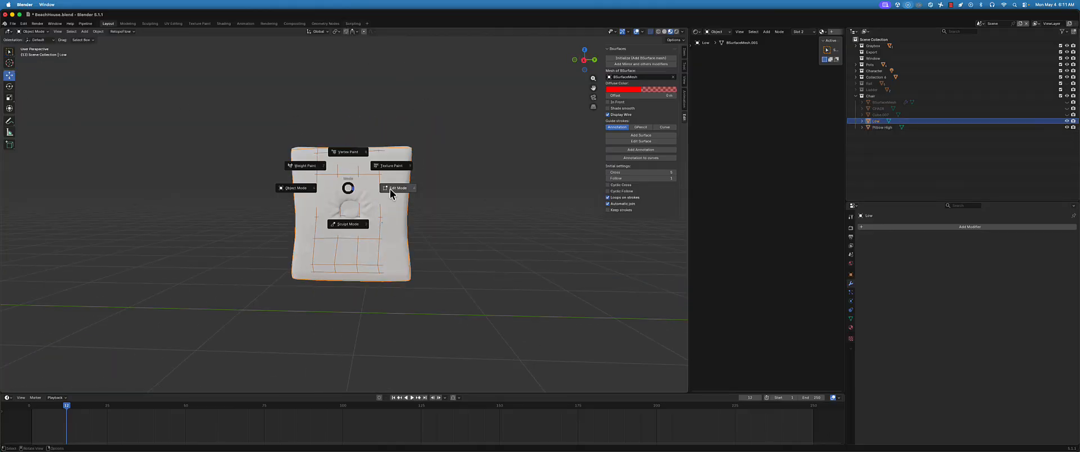
click(299, 190)
key(g)
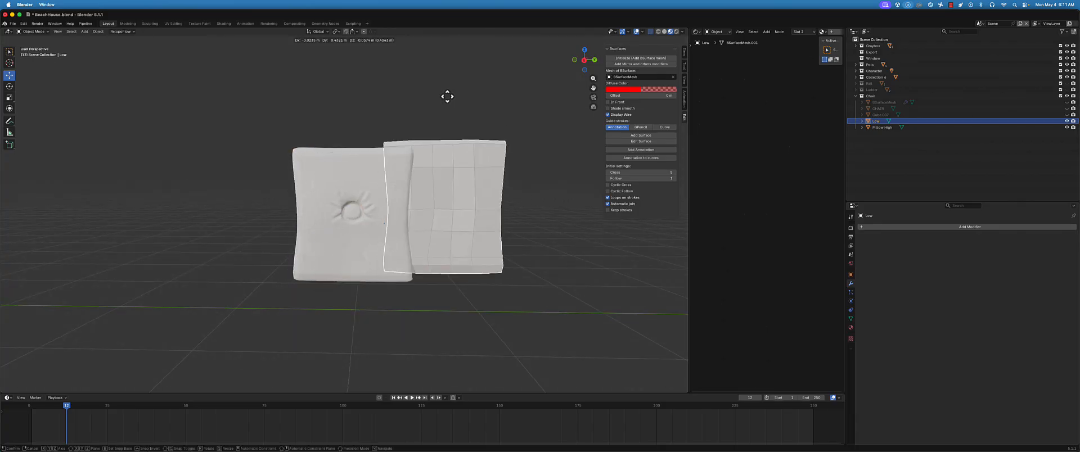
click(478, 63)
middle_drag(434, 165, 468, 171)
key(super+z)
Hide the Pillow High object and enter Edit Mode on the Low mesh, viewing its narrow side
click(1067, 127)
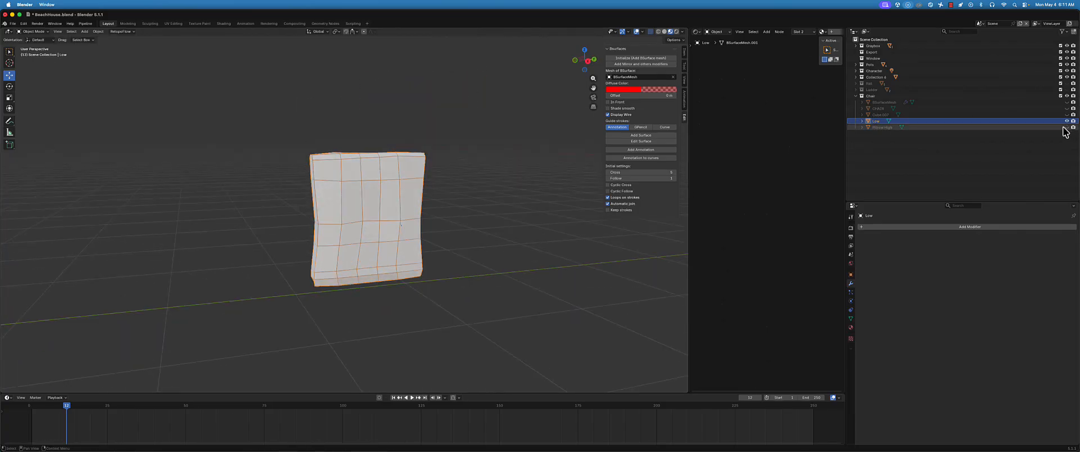
right_click(401, 184)
click(402, 184)
click(431, 192)
middle_drag(432, 192, 417, 181)
scroll(419, 195, up, 4)
click(452, 186)
shift+middle_drag(418, 180, 396, 198)
key(ctrl+Tab)
click(435, 198)
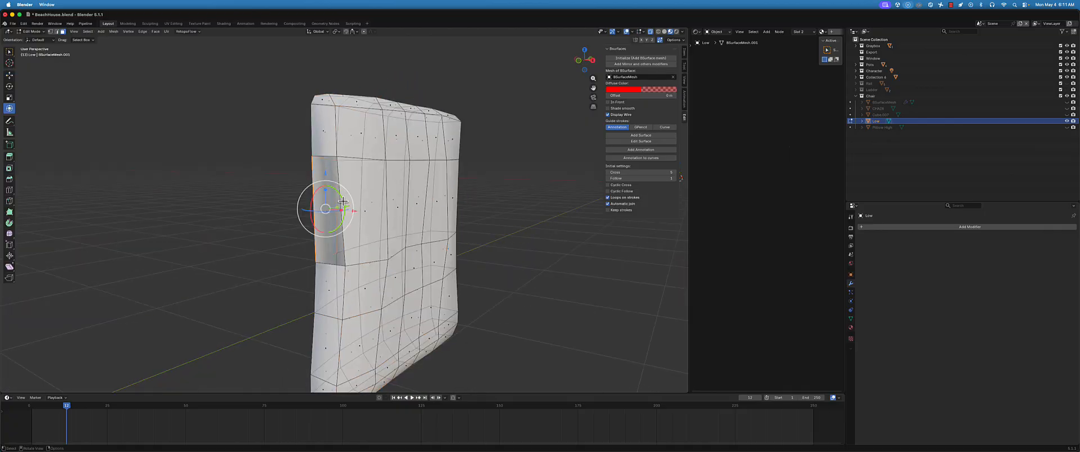
Delete the dark, overlapping faces in the middle of the Low mesh's narrow side
key(w)
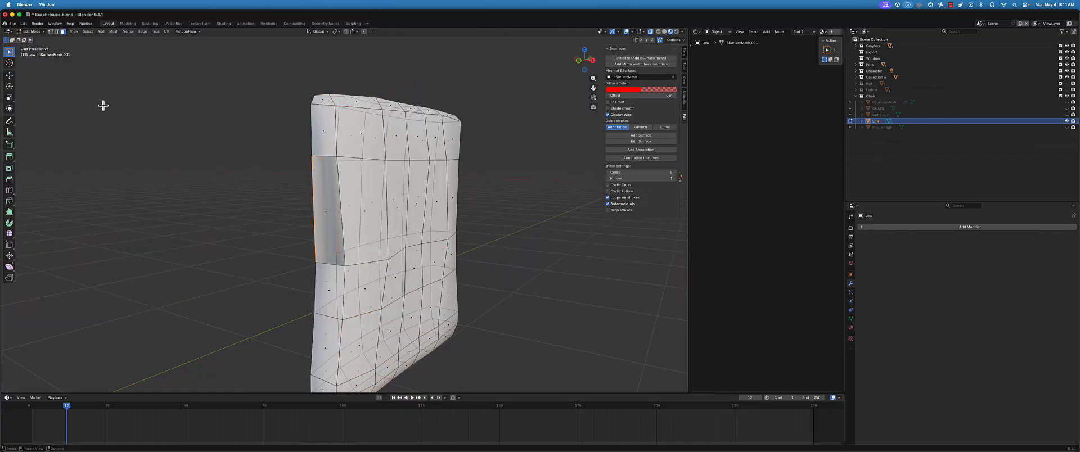
click(326, 214)
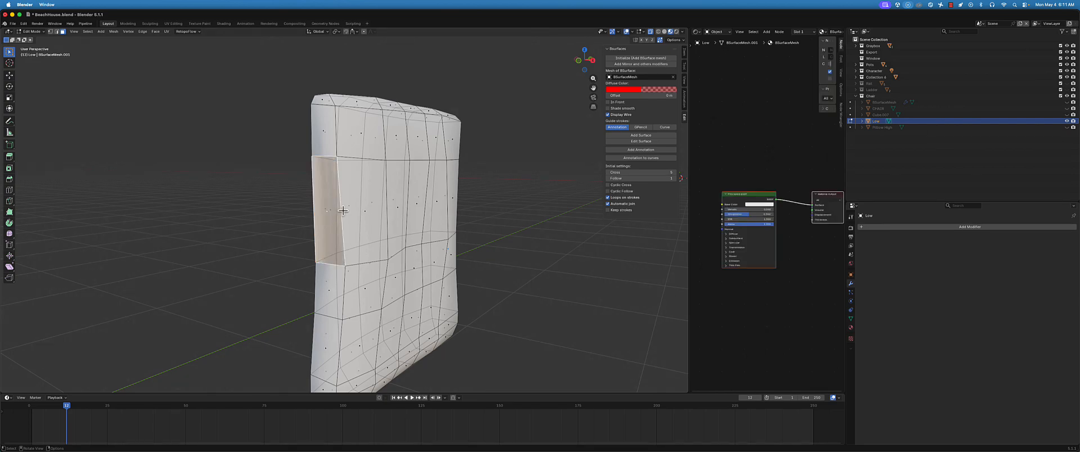
key(x)
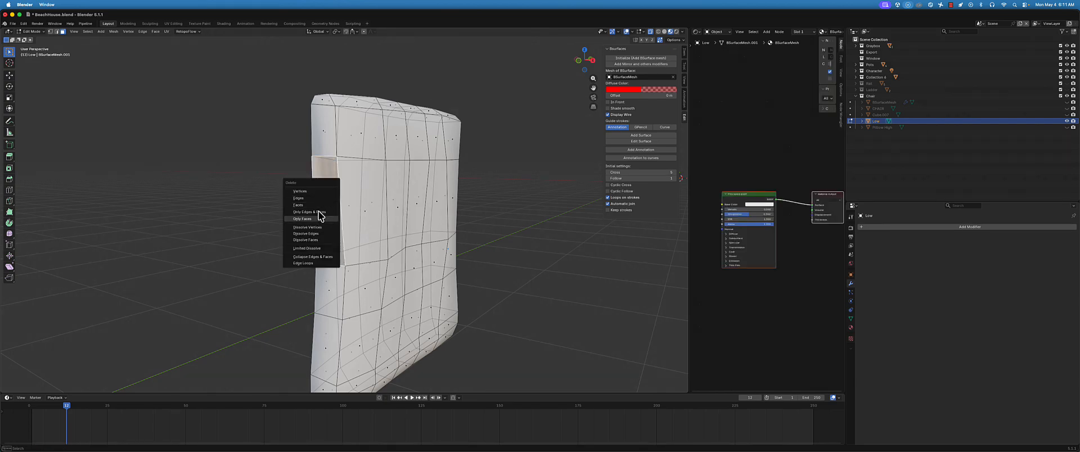
click(319, 207)
middle_drag(318, 206, 352, 240)
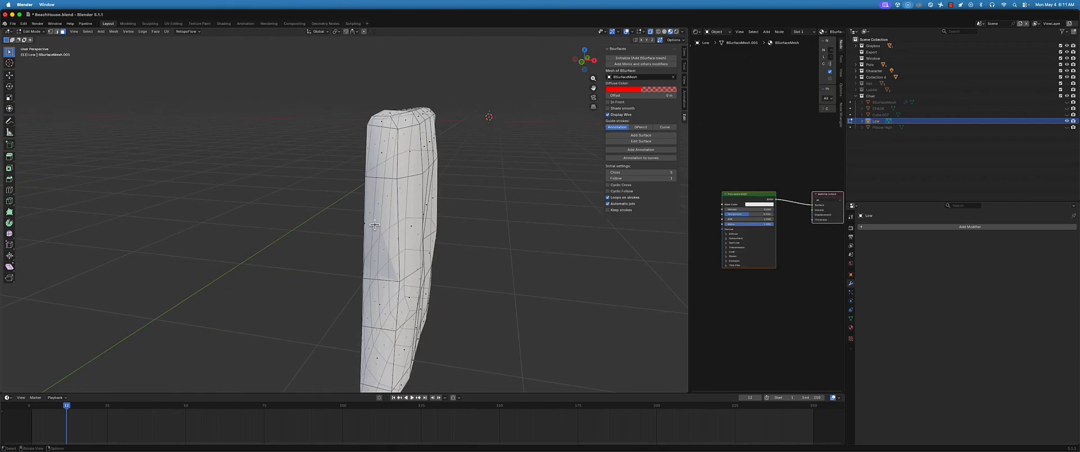
click(375, 225)
key(x)
click(391, 231)
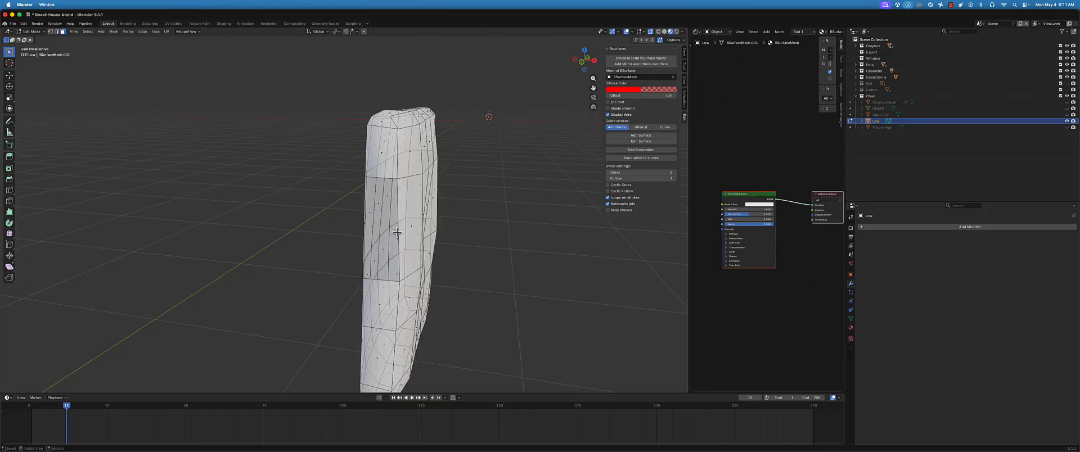
Select the border edges of the opening in the narrow side and fill it with a new face
middle_drag(390, 231, 308, 202)
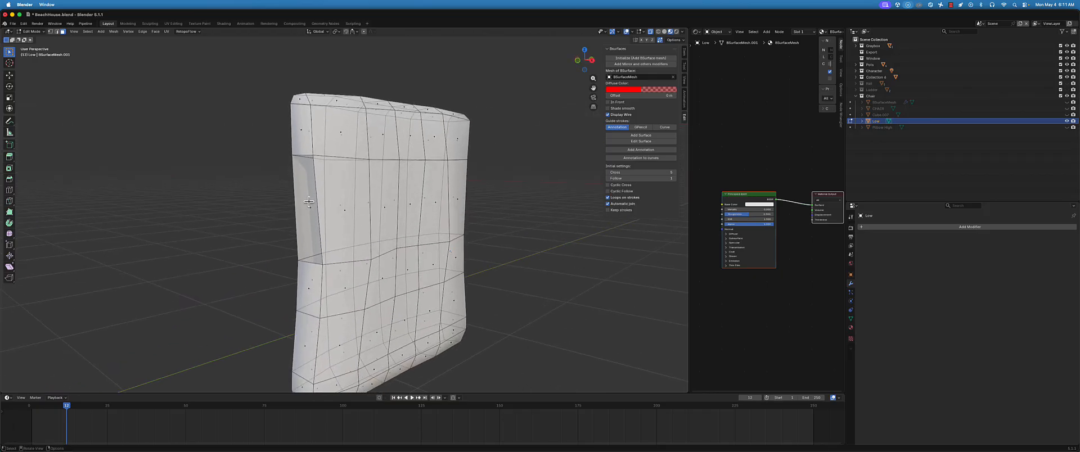
click(317, 186)
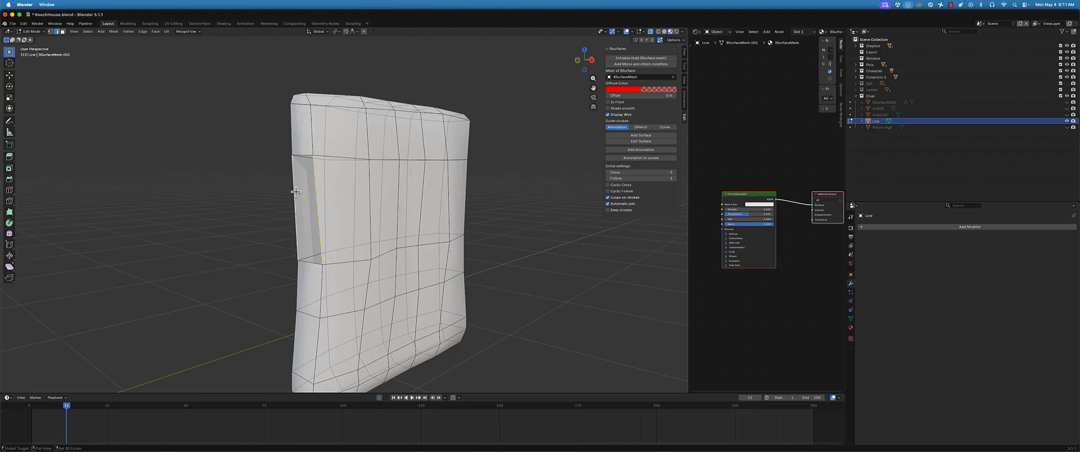
click(319, 190)
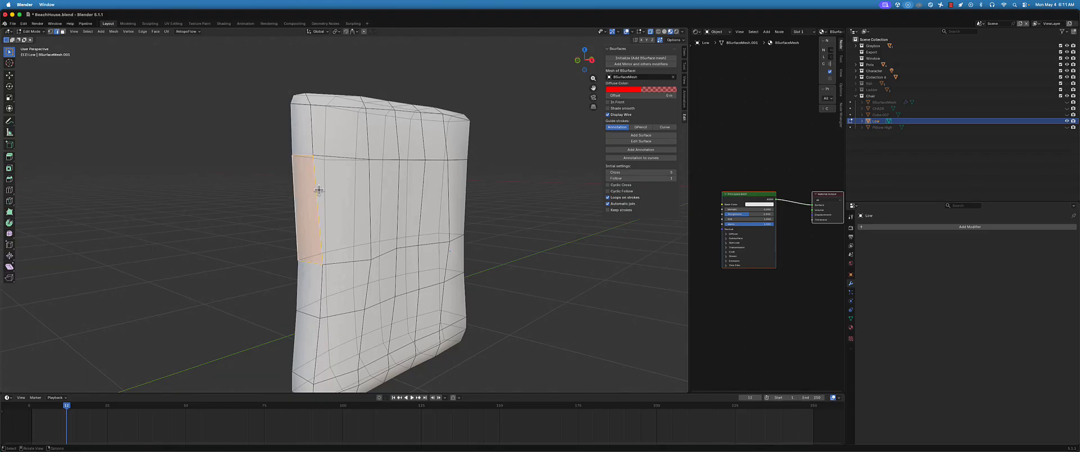
click(266, 213)
scroll(337, 217, down, 3)
mouse_move(406, 222)
middle_down()
mouse_move(369, 222)
mouse_move(395, 220)
middle_up()
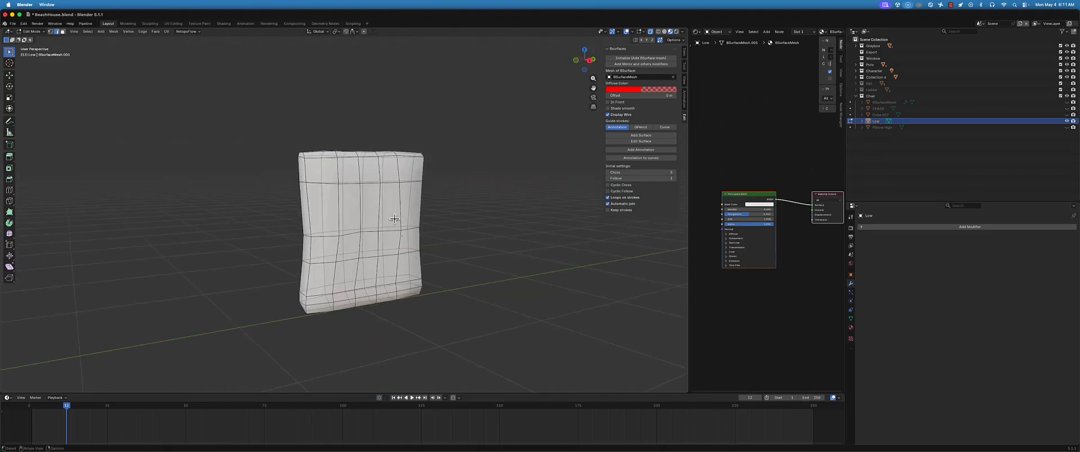
Turn off the Wireframe viewport display option for the Low object
scroll(399, 220, up, 1)
click(850, 274)
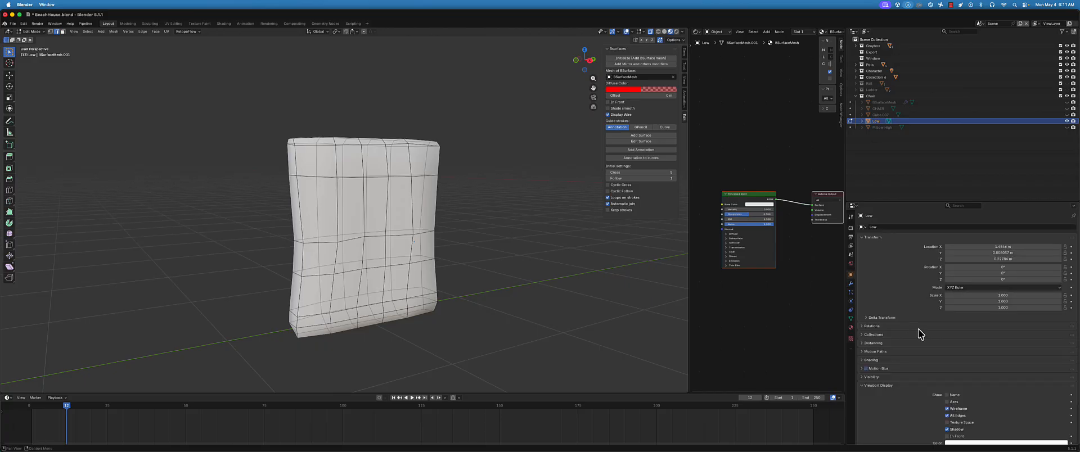
scroll(925, 337, down, 2)
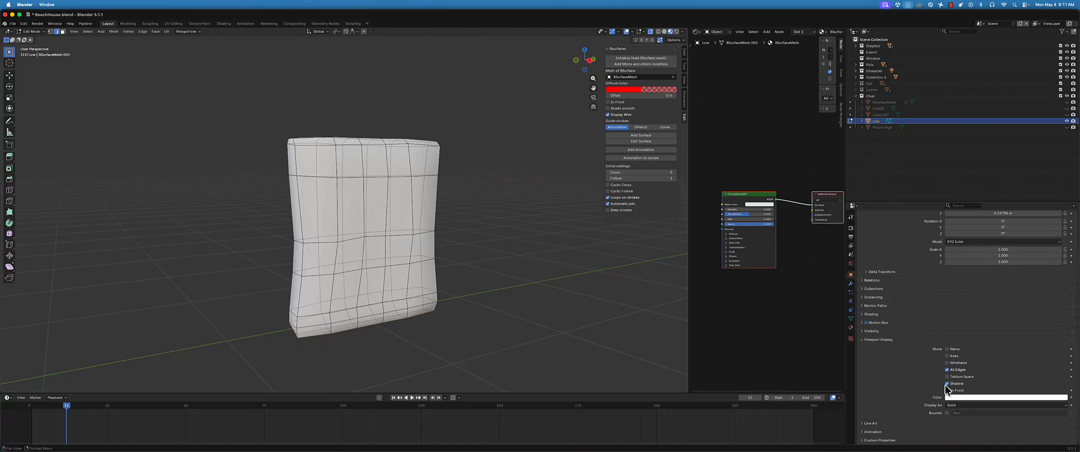
middle_drag(461, 313, 466, 313)
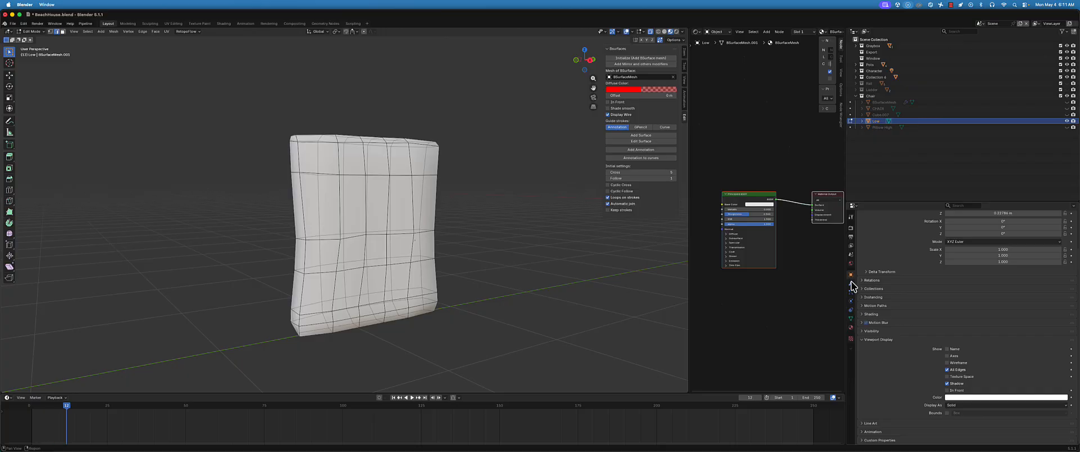
Examine the Low object's visibility, viewport display colour and material settings
click(864, 332)
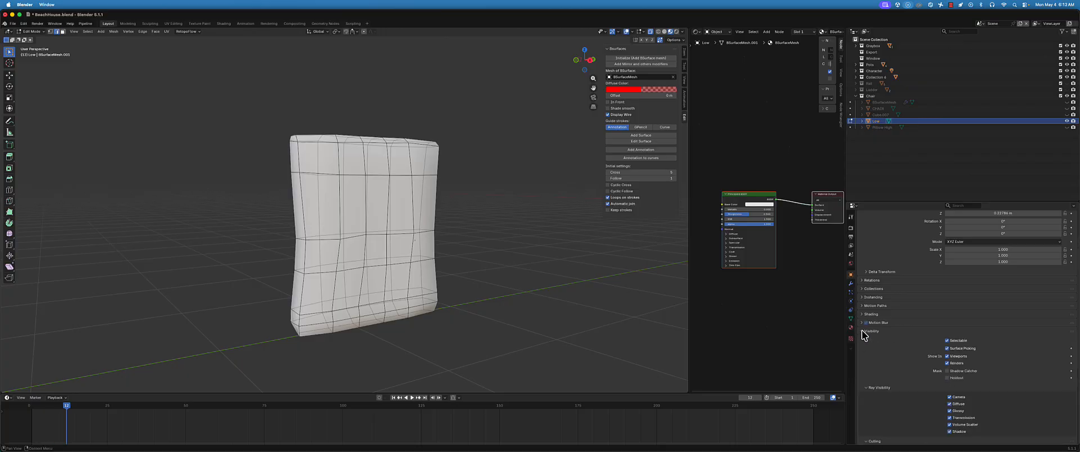
scroll(938, 348, down, 3)
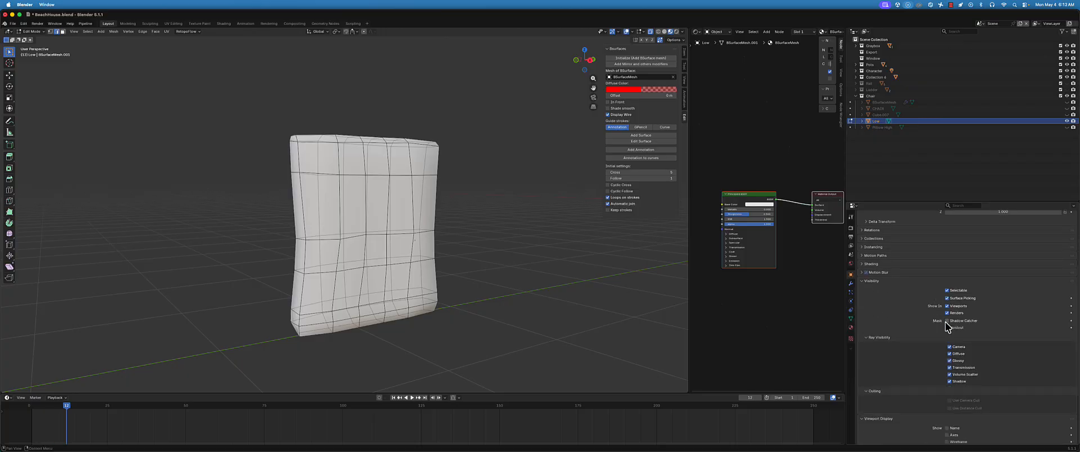
click(860, 280)
click(977, 398)
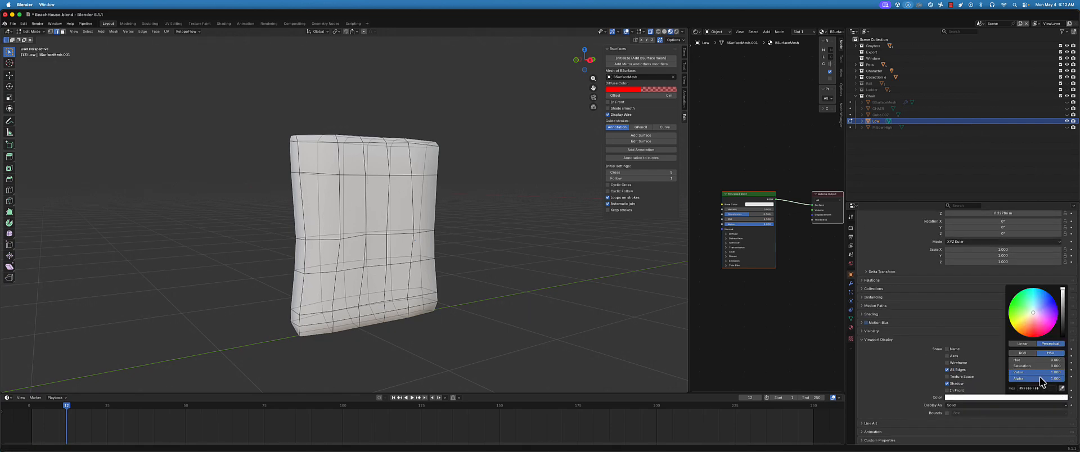
mouse_move(299, 270)
middle_down()
mouse_move(347, 273)
mouse_move(296, 263)
middle_up()
middle_drag(502, 280, 498, 282)
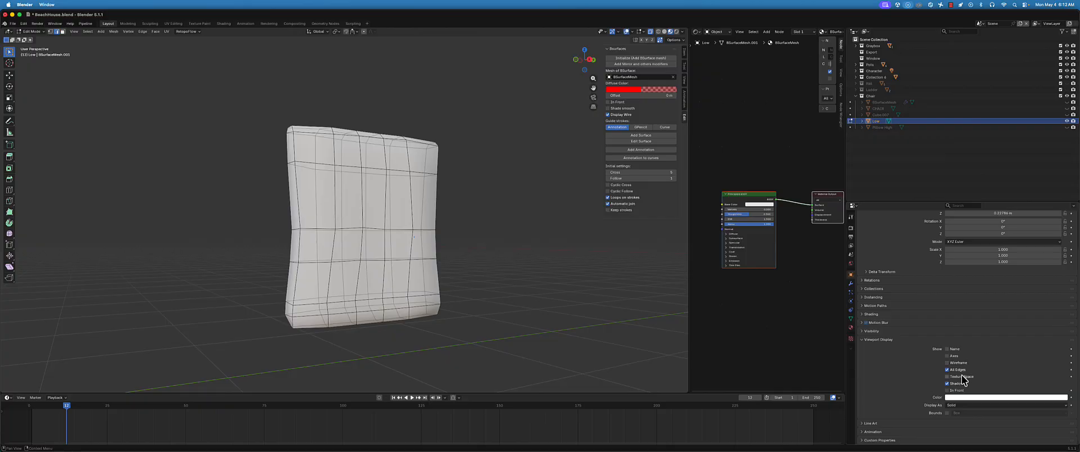
click(863, 341)
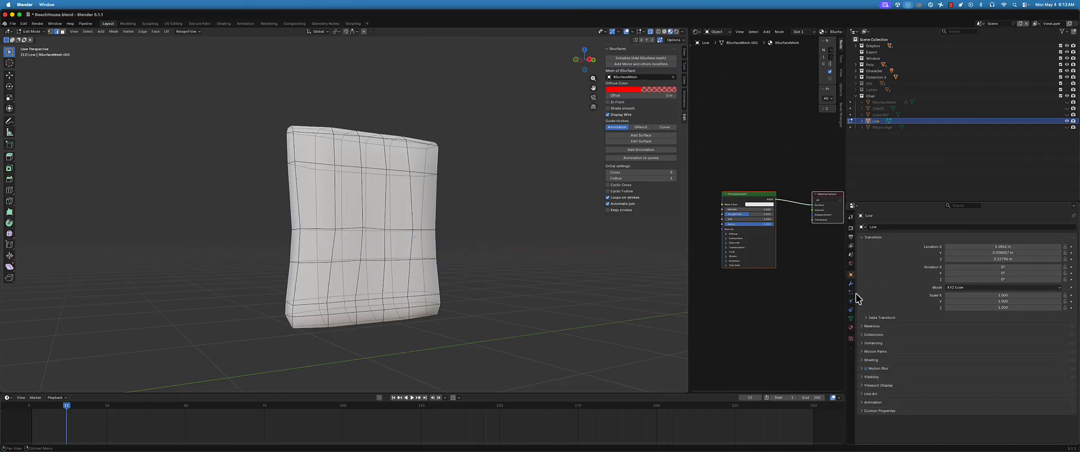
click(851, 328)
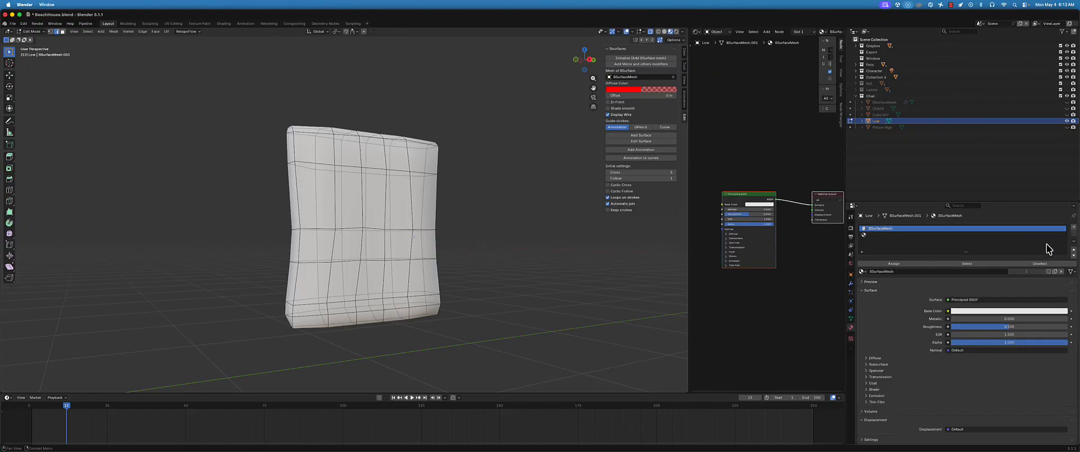
middle_drag(425, 219, 406, 228)
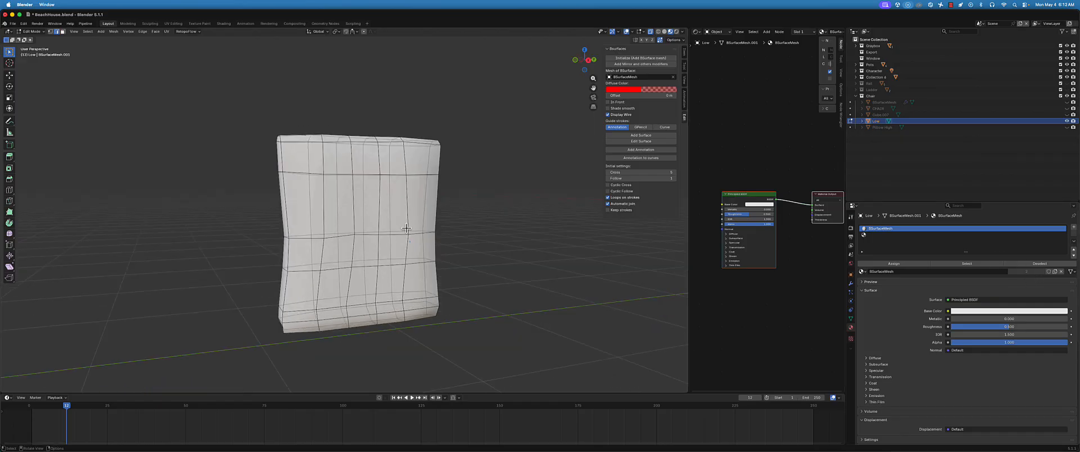
Return the Low object to Object Mode and remove both of its material slots, including BSurfaceMesh
key(ctrl+Tab)
click(357, 210)
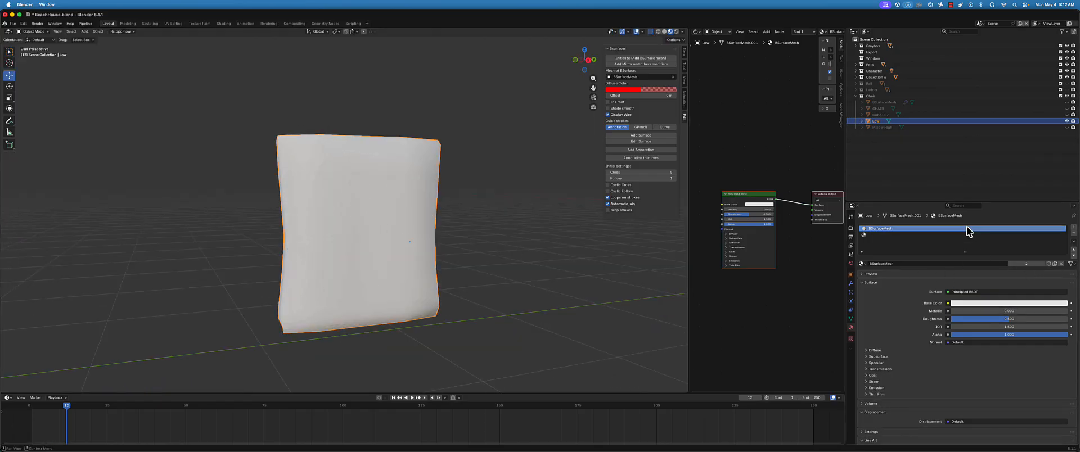
click(1075, 233)
click(1074, 232)
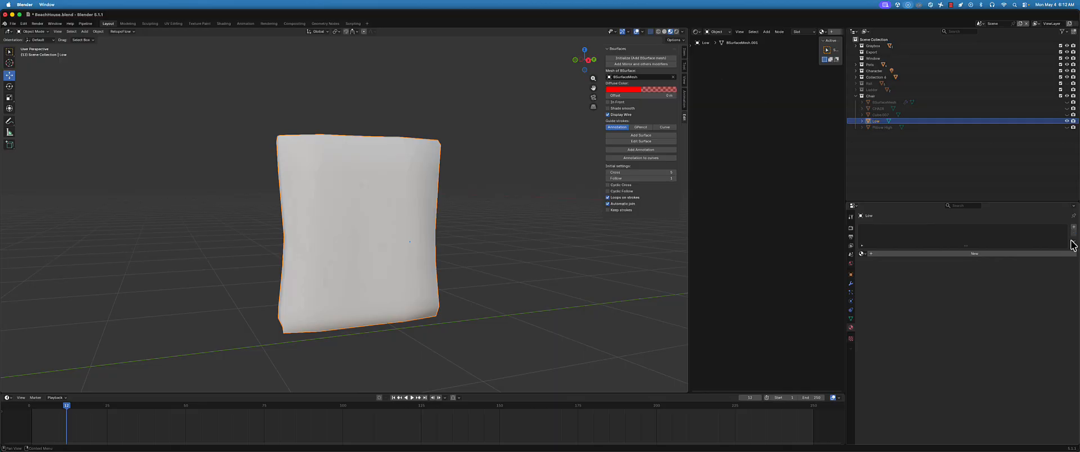
Create a new material on the Low object and name it Pillow_MTRL
click(949, 254)
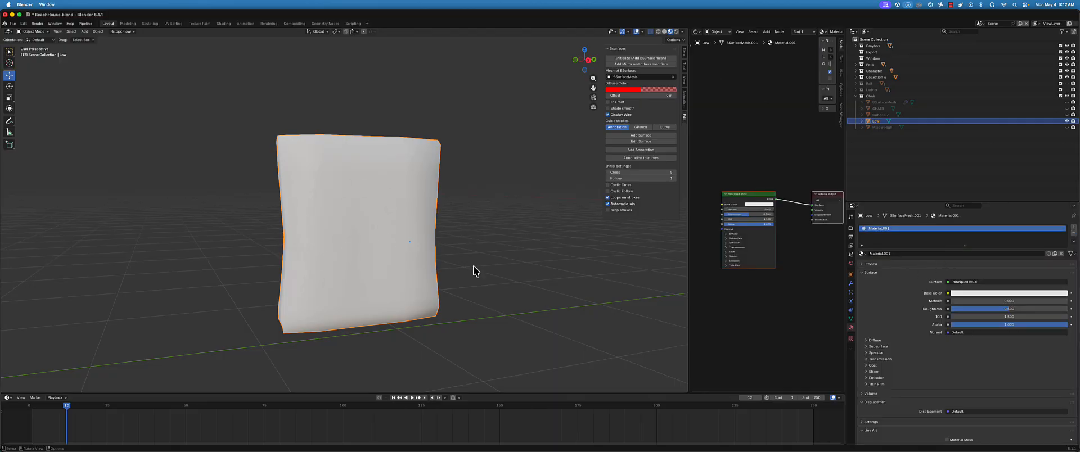
double_click(897, 254)
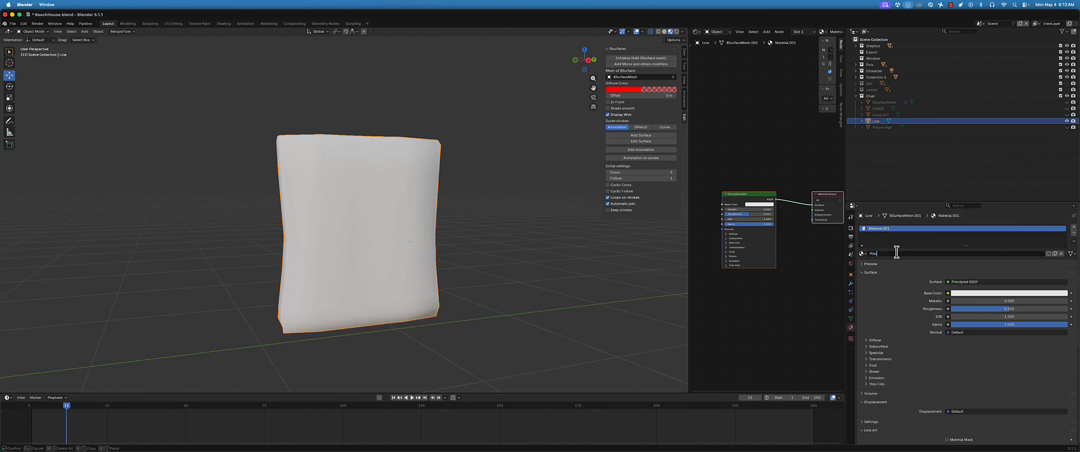
text(Pillow_MTRL)
key(Return)
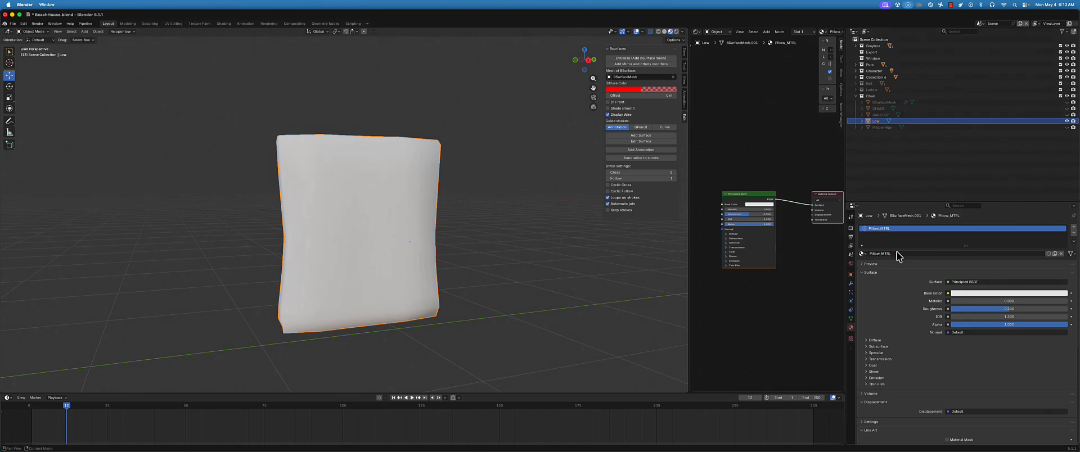
Feed the Base Color with an Image Texture using a new 1024 x 1024 px yellow image named Pillow_Albedo
click(947, 293)
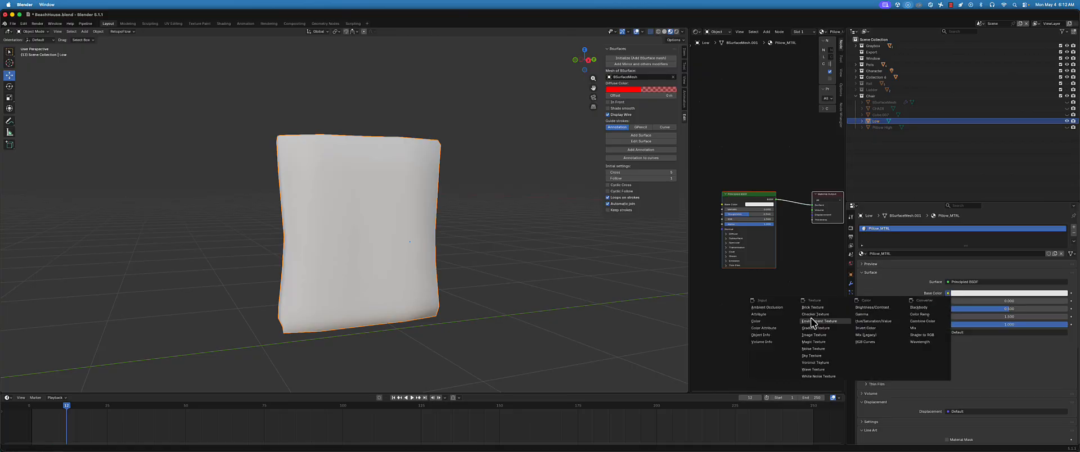
click(813, 335)
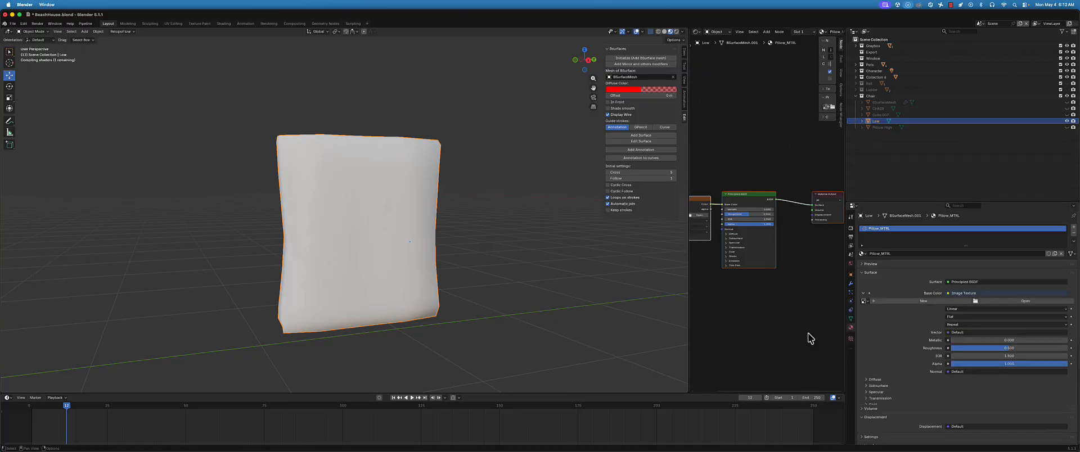
click(923, 302)
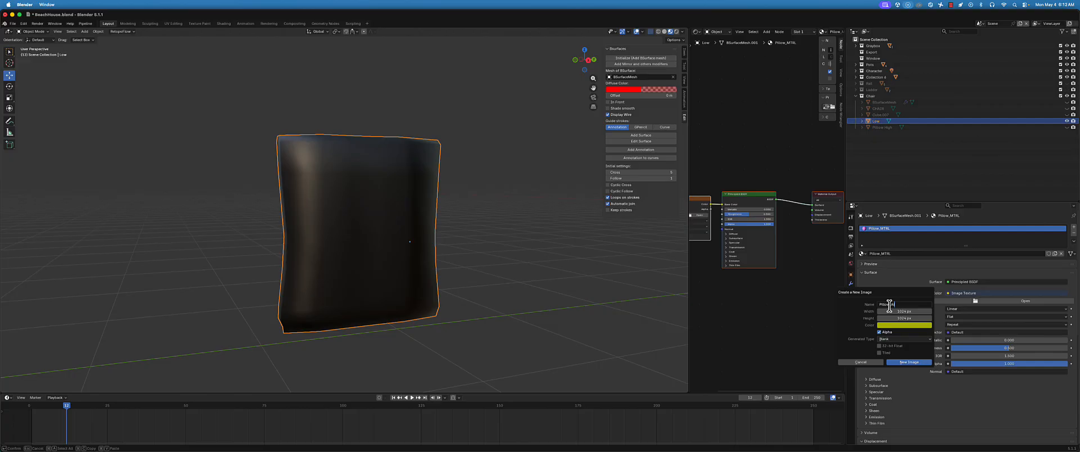
key(Return)
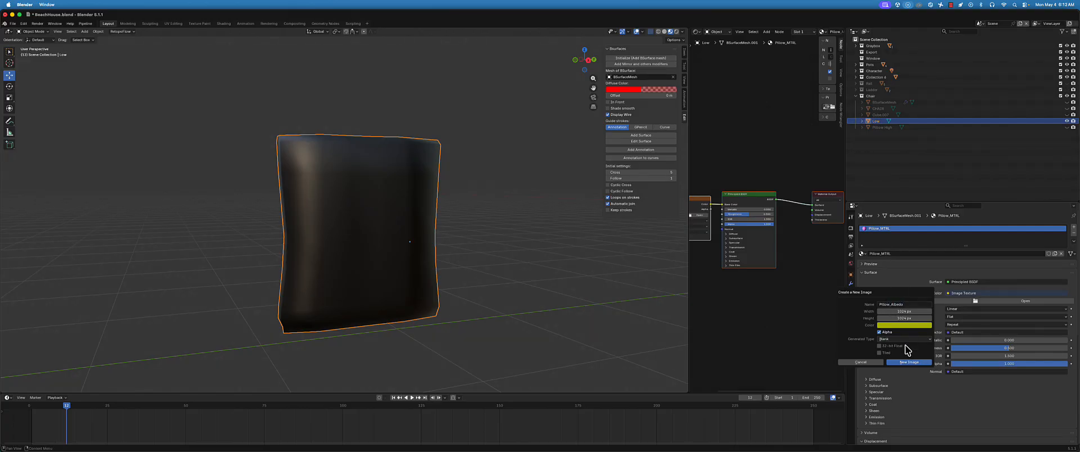
click(908, 363)
middle_drag(220, 177, 298, 180)
scroll(295, 199, up, 1)
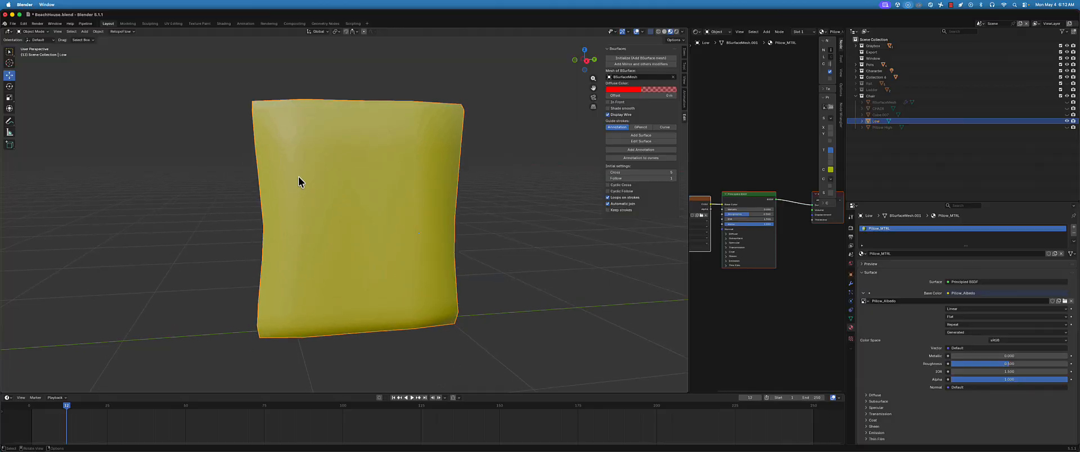
Close the Shader Editor area by joining it into the 3D viewport
drag(689, 227, 561, 225)
click(571, 32)
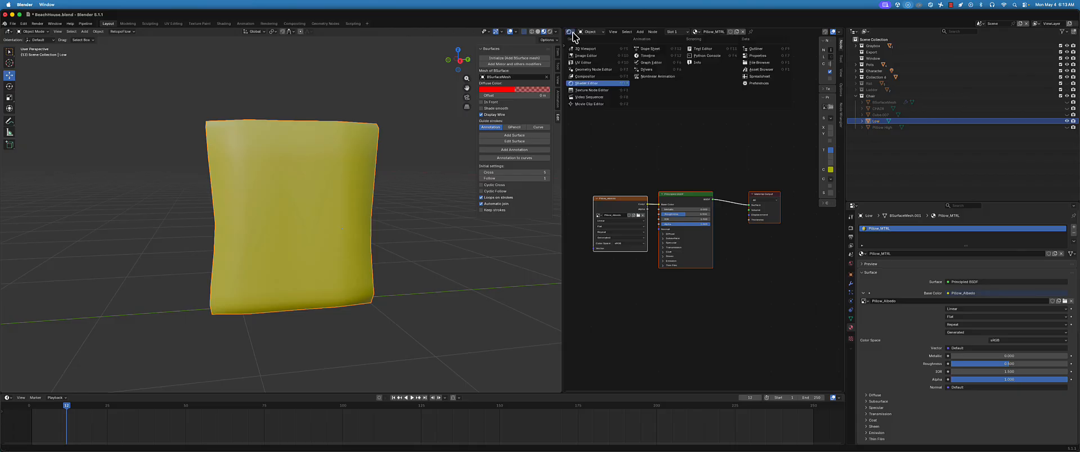
click(586, 83)
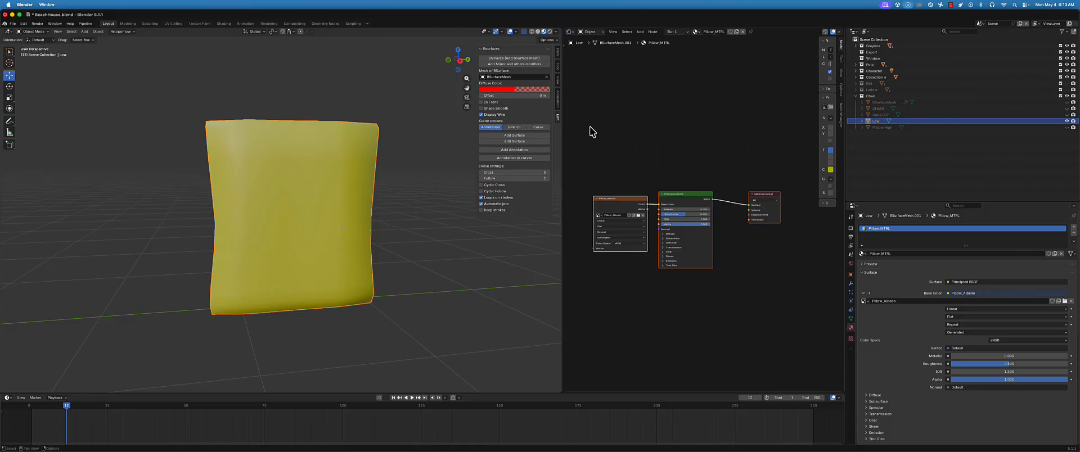
right_click(563, 110)
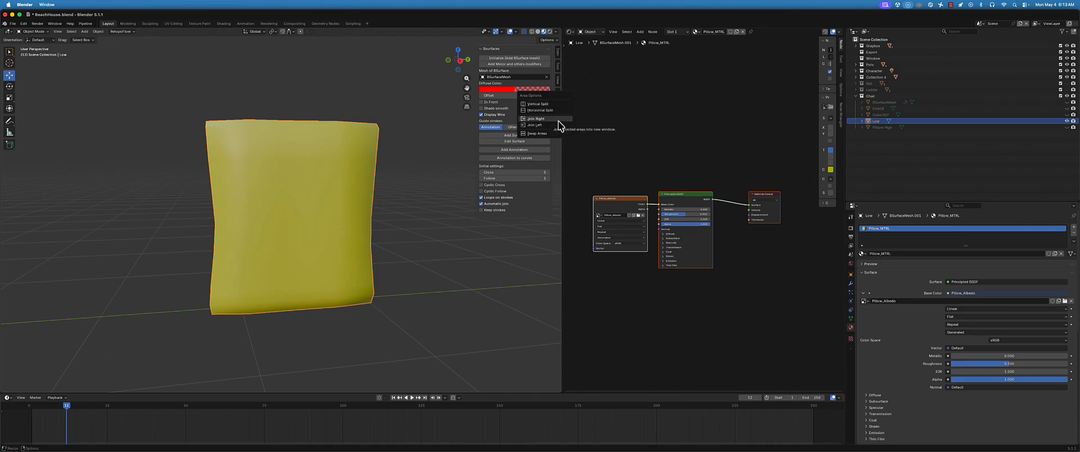
click(559, 124)
scroll(436, 217, down, 2)
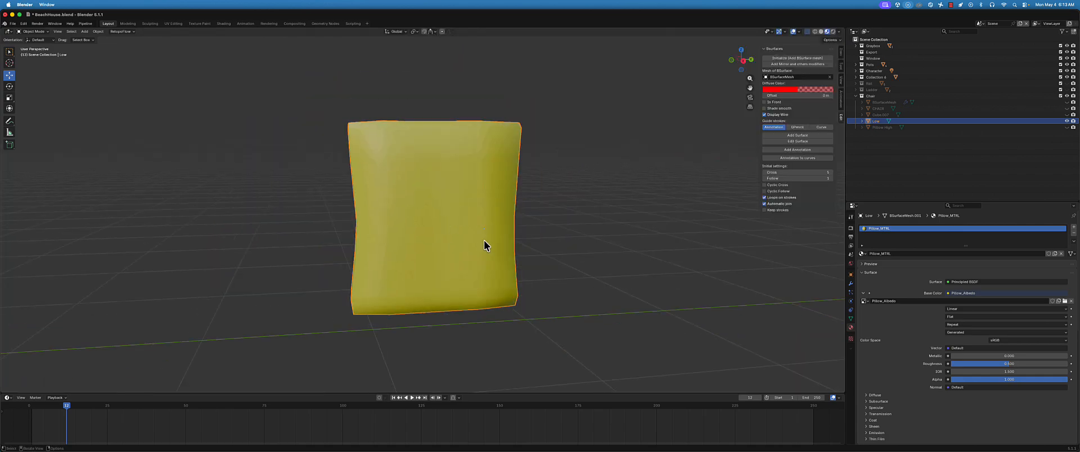
middle_drag(484, 241, 477, 239)
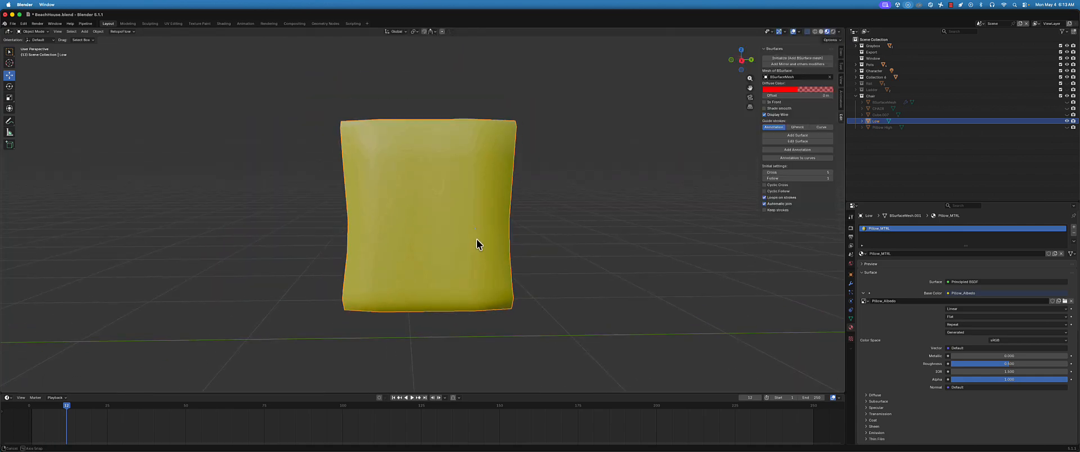
Split the 3D viewport vertically, make the new area a Shader Editor, and widen it to show the whole Pillow_MTRL node tree
right_click(846, 191)
click(848, 192)
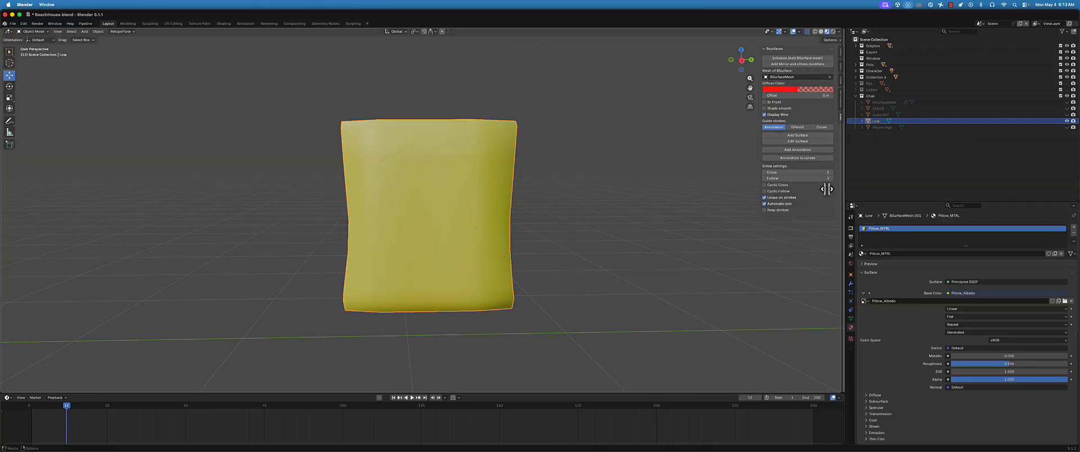
click(621, 180)
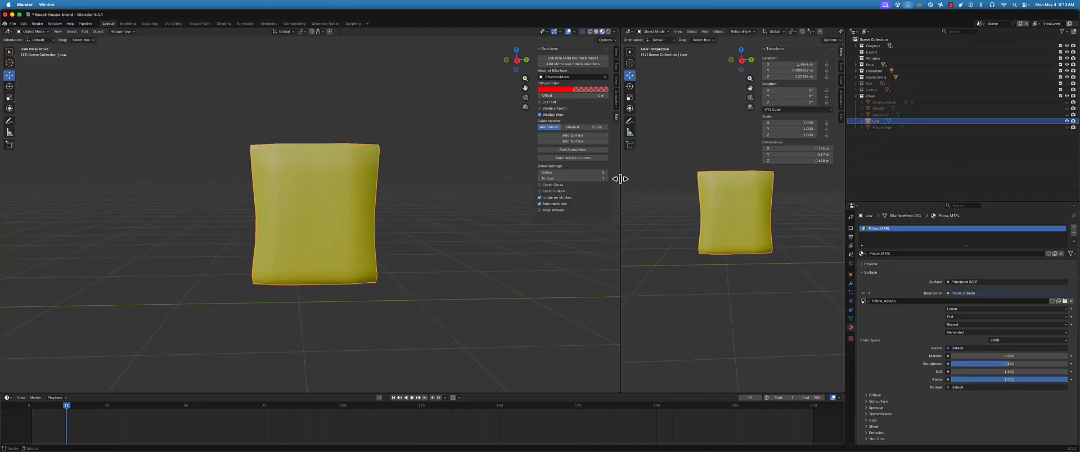
click(629, 31)
click(646, 83)
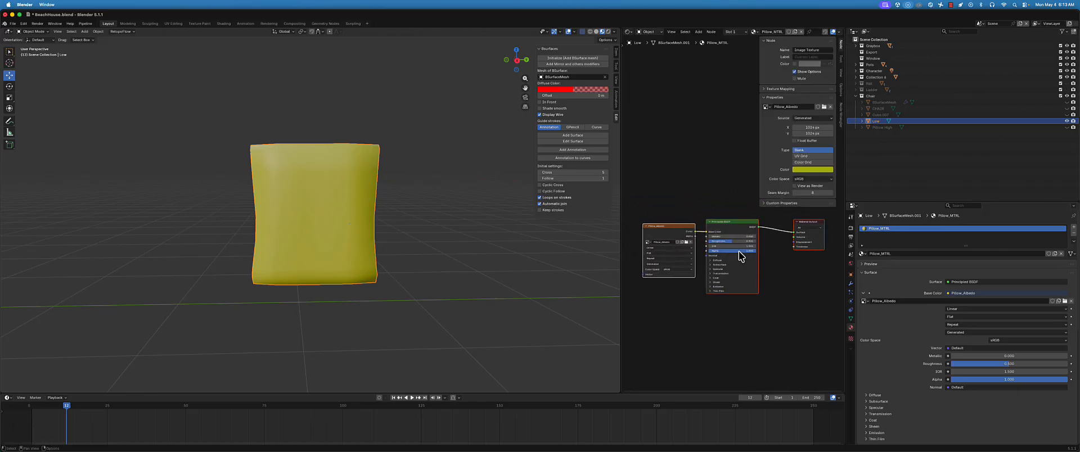
scroll(731, 239, up, 1)
scroll(730, 230, up, 3)
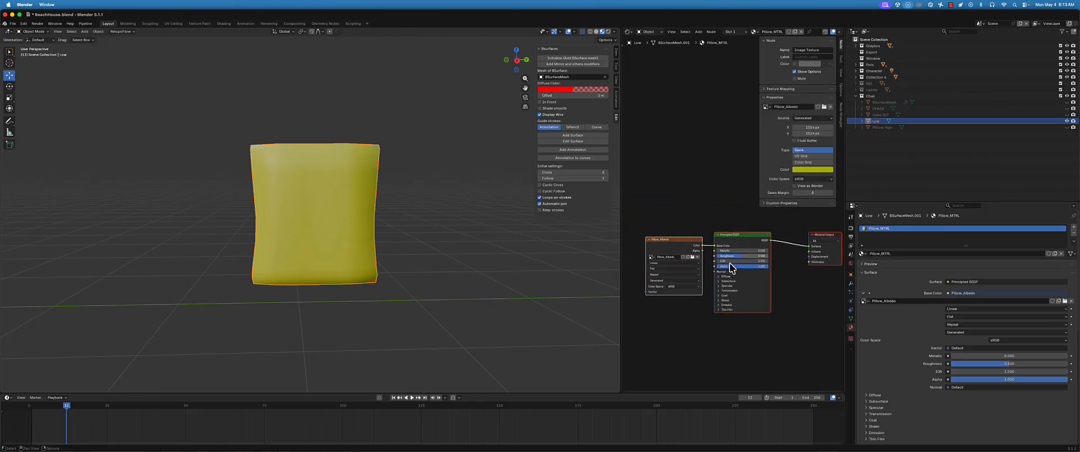
middle_drag(721, 317, 740, 283)
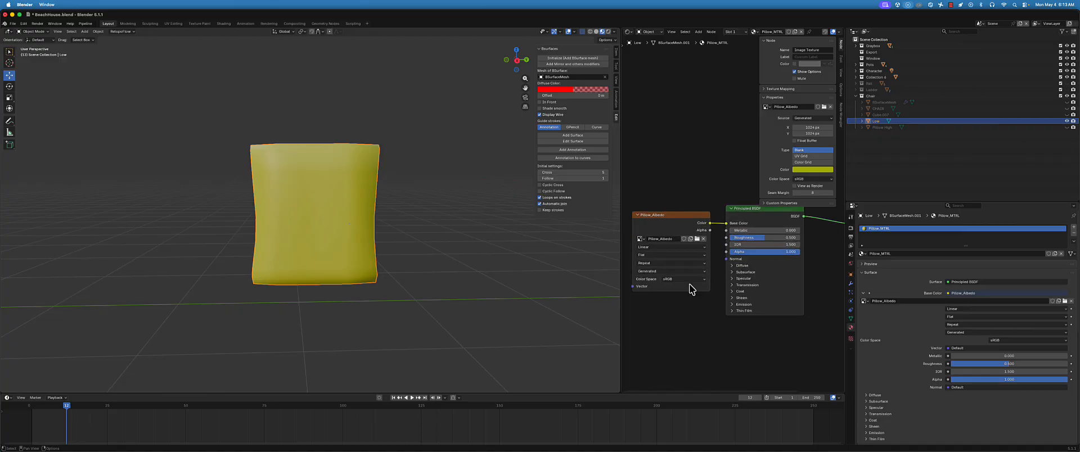
drag(619, 310, 474, 304)
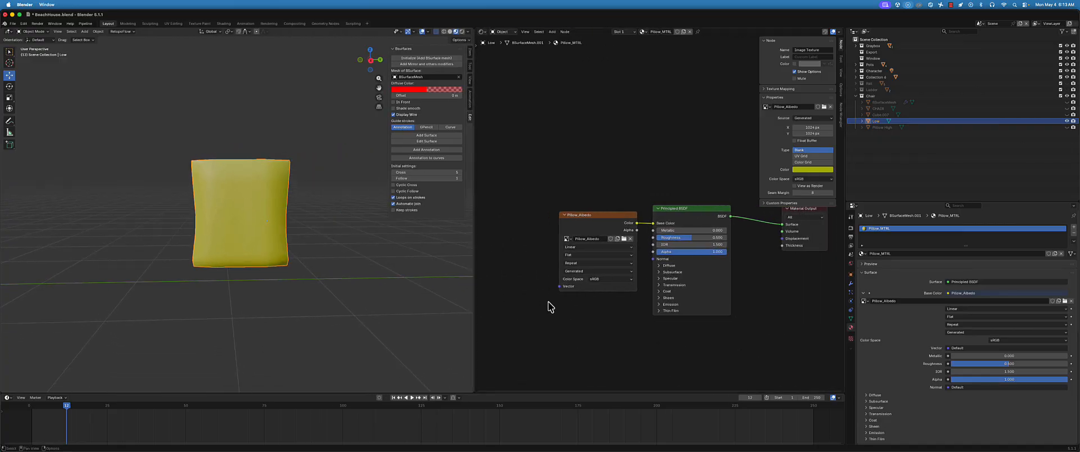
Move the Pillow_Albedo texture node up, duplicate it below the original, and unlink the image from the copy
drag(588, 219, 554, 168)
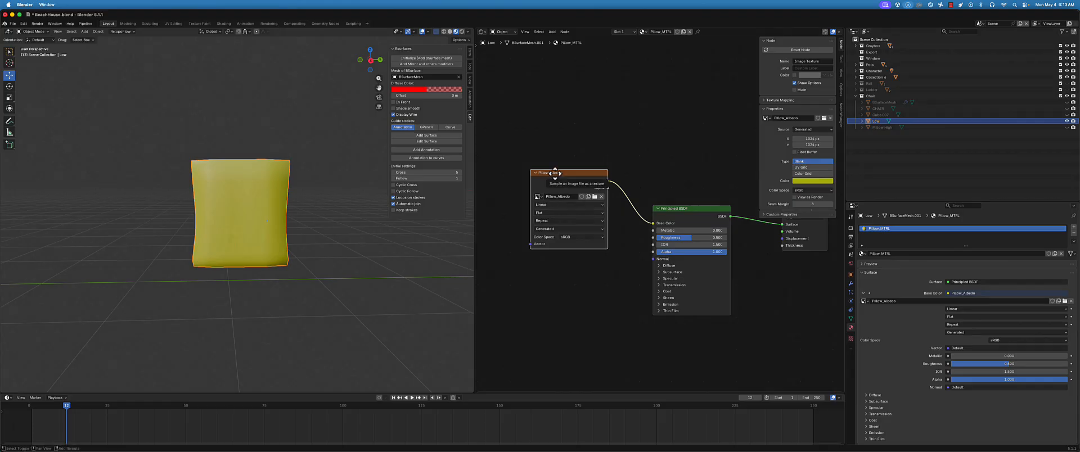
key(shift+d)
click(551, 274)
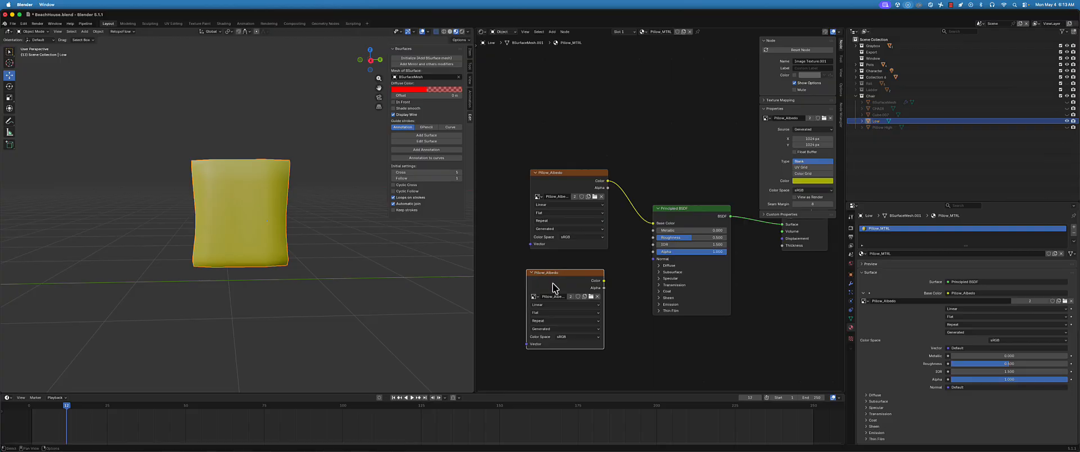
click(597, 296)
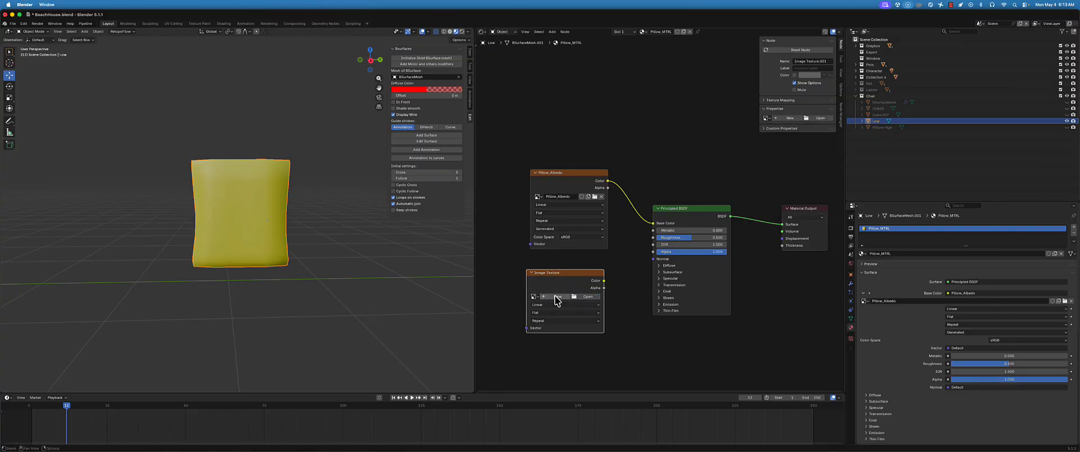
Connect the empty Image Texture's Color to the Principled BSDF's Normal and give it a new 1024 px light blue image named PillowNormal
drag(604, 281, 653, 259)
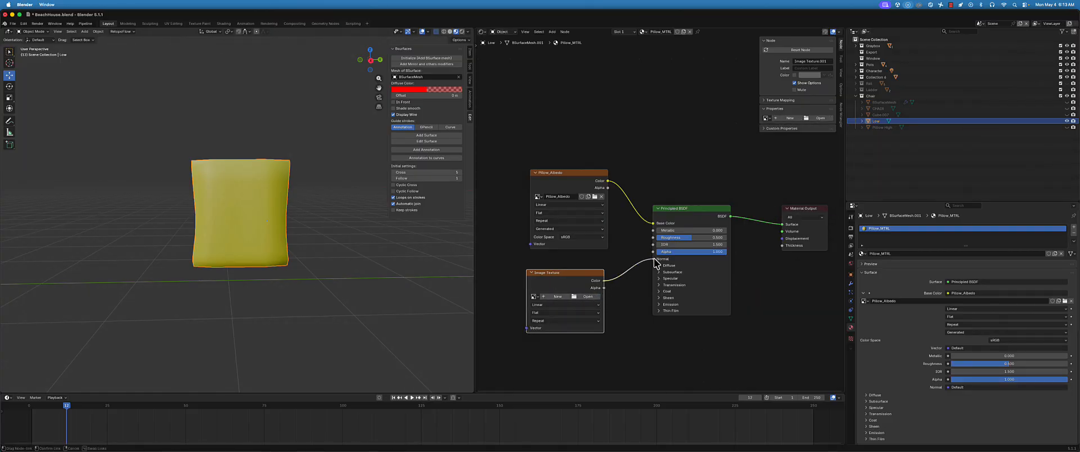
click(555, 297)
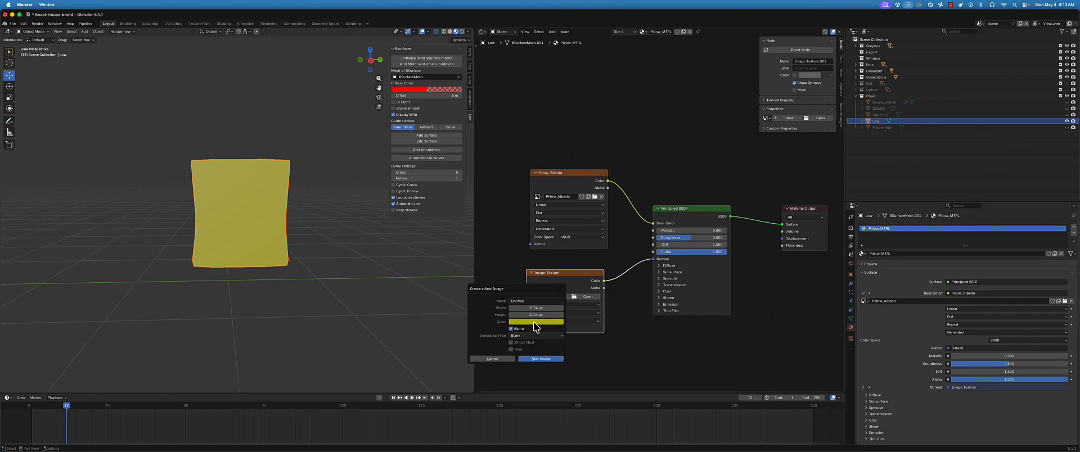
click(533, 322)
drag(543, 254, 541, 248)
click(526, 303)
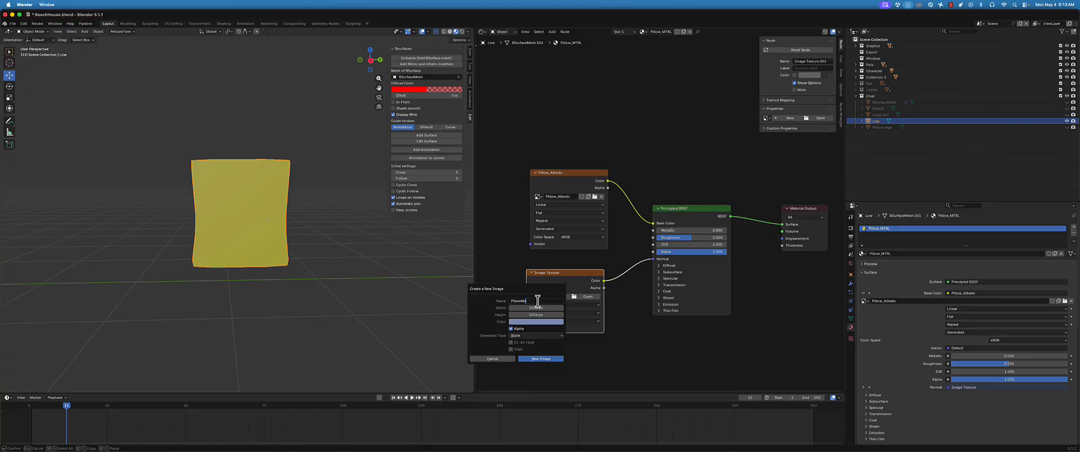
text(PillowNormal)
click(541, 359)
scroll(288, 242, up, 3)
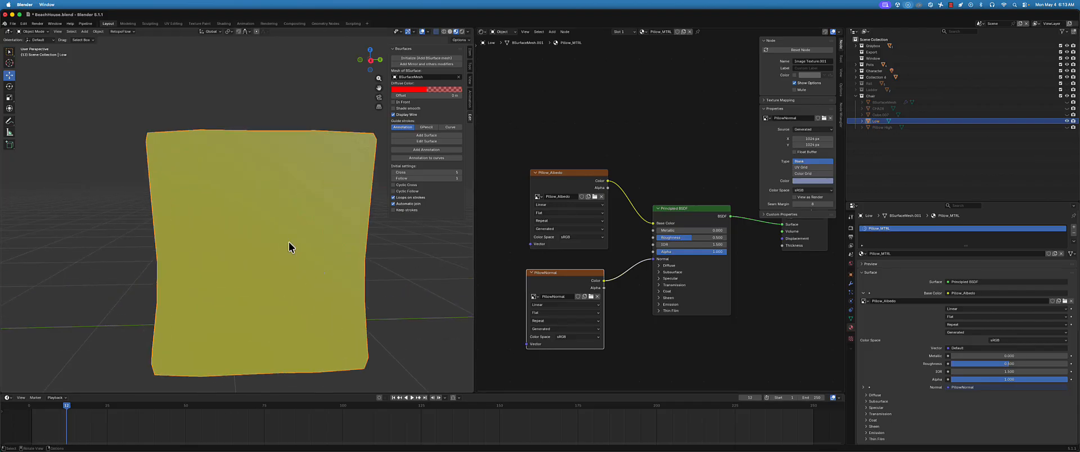
middle_drag(288, 242, 291, 255)
scroll(290, 255, down, 2)
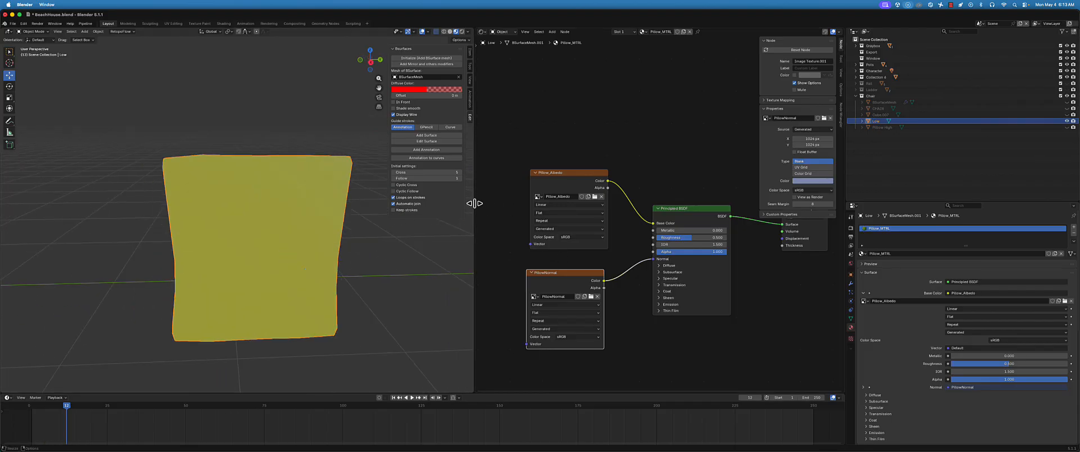
Widen the 3D viewport and switch to the UV Editing workspace with the Low mesh in Edit Mode
drag(474, 203, 587, 202)
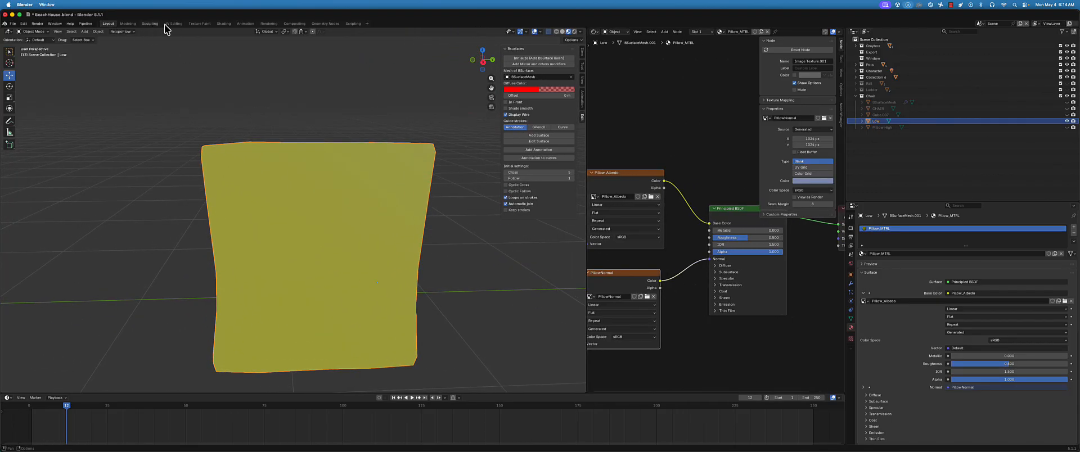
click(174, 23)
middle_drag(540, 257, 663, 229)
scroll(597, 247, up, 3)
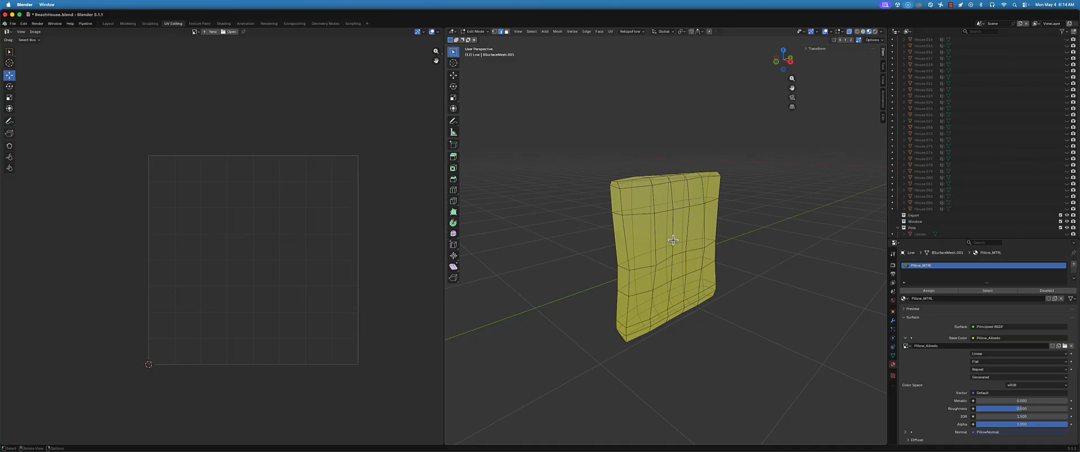
Select the whole Low mesh to check for existing UVs, inspect its narrow side, and clear the selection
key(a)
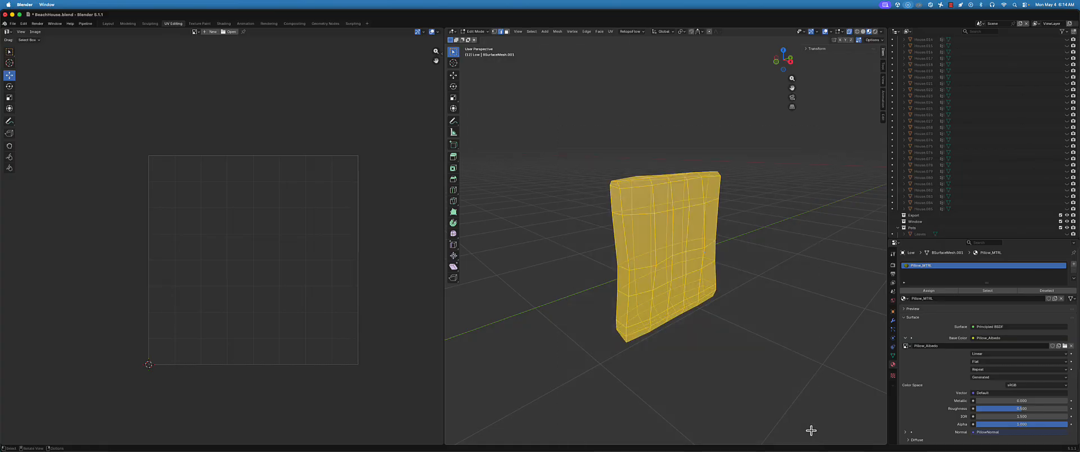
scroll(811, 430, up, 4)
scroll(707, 251, down, 3)
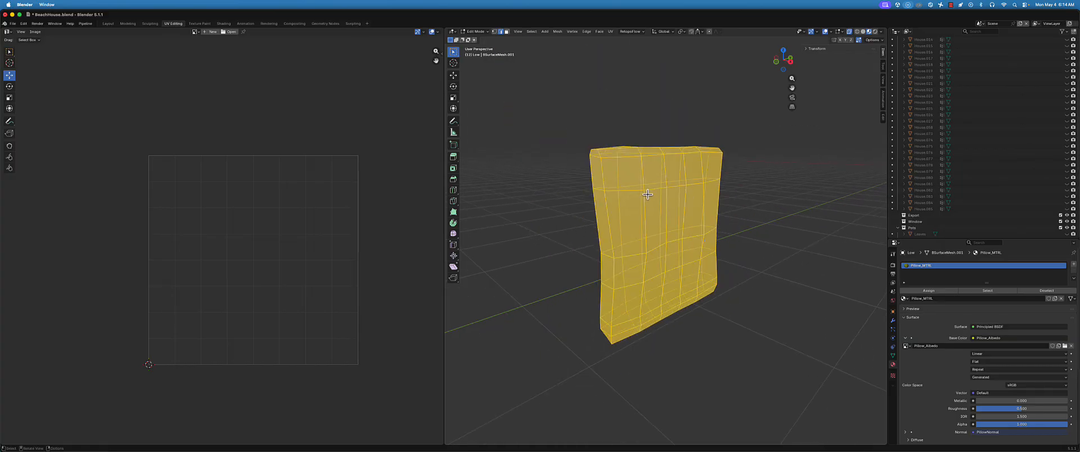
middle_drag(707, 251, 633, 234)
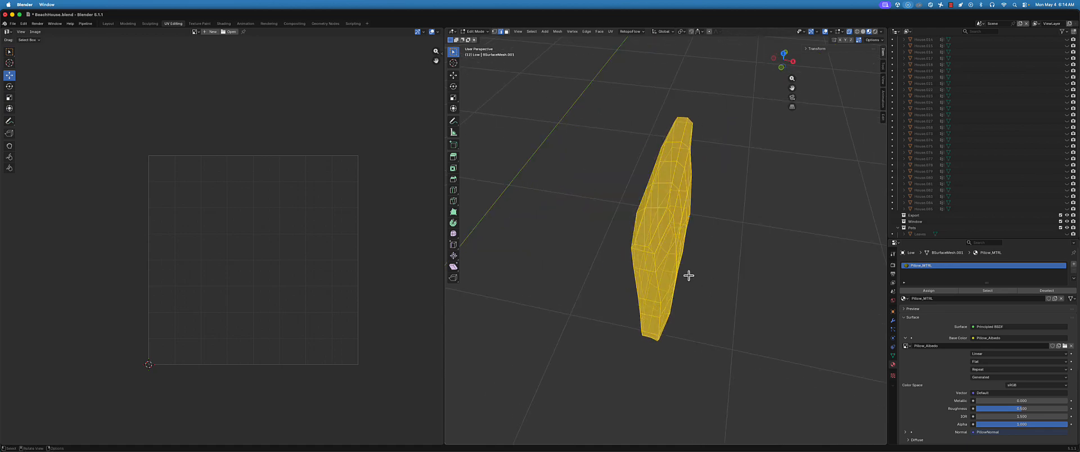
middle_drag(688, 276, 689, 215)
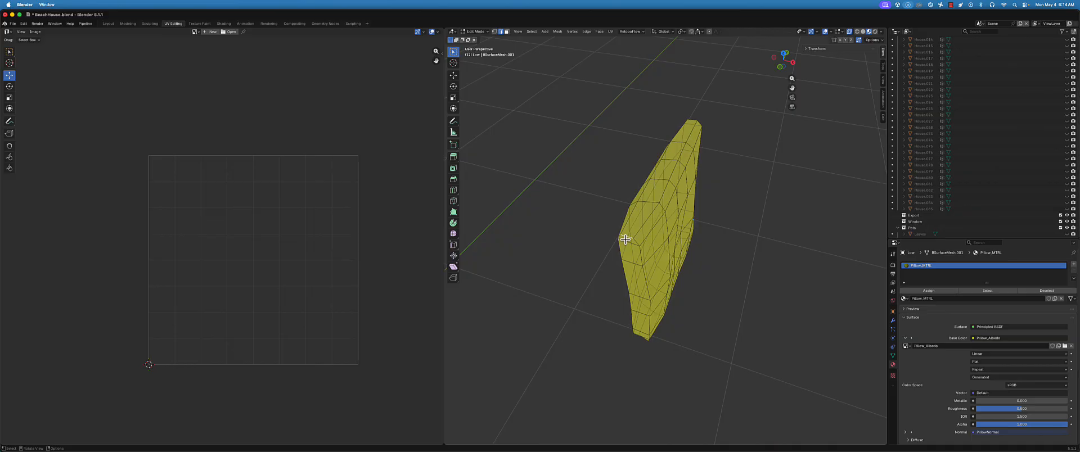
middle_drag(633, 241, 649, 212)
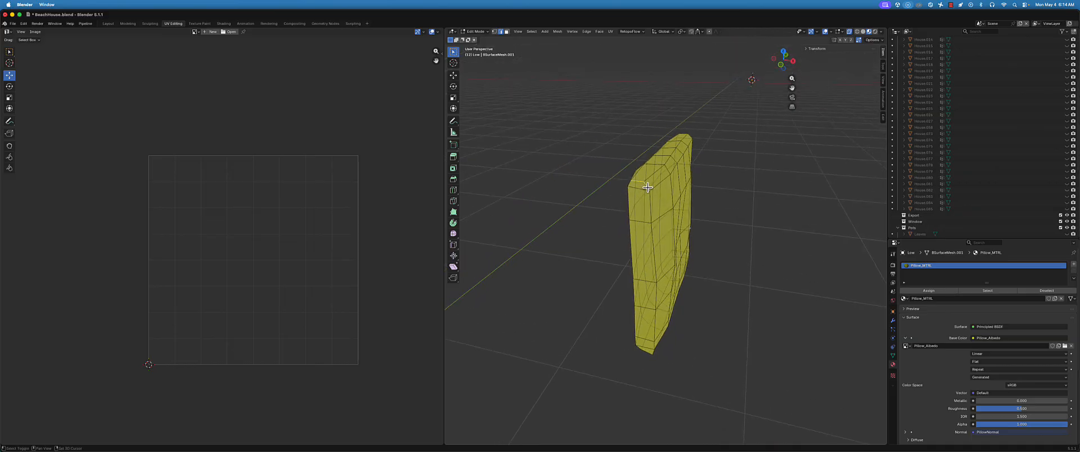
middle_drag(651, 180, 656, 227)
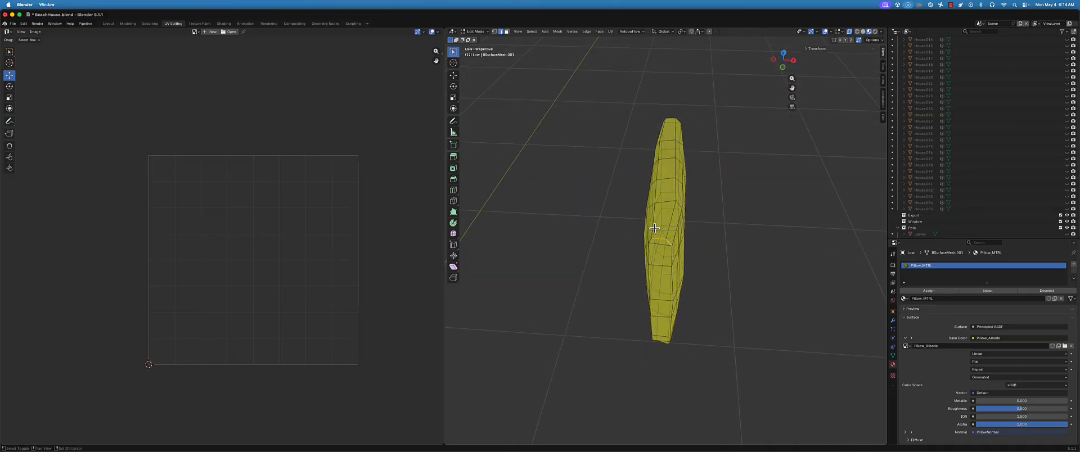
ctrl+shift+click(656, 227)
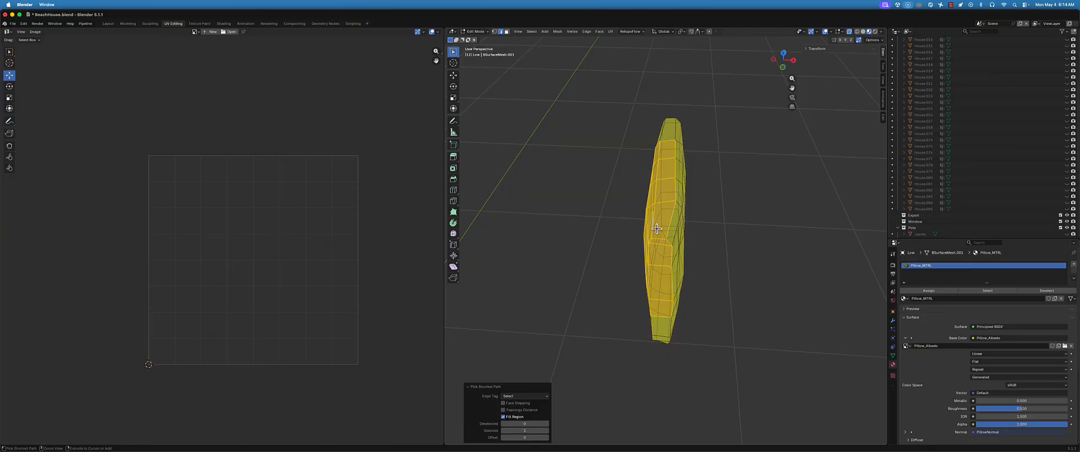
key(ctrl+z)
key(ctrl+shift+z)
key(ctrl+z)
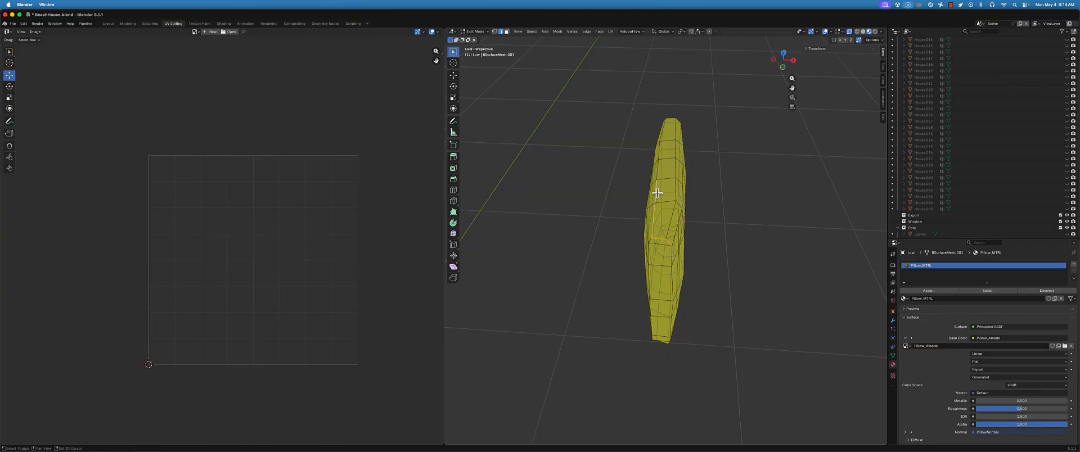
Select the path of edges along the pillow's upper rim, including the corner ends, and mark it as a seam
ctrl+click(658, 171)
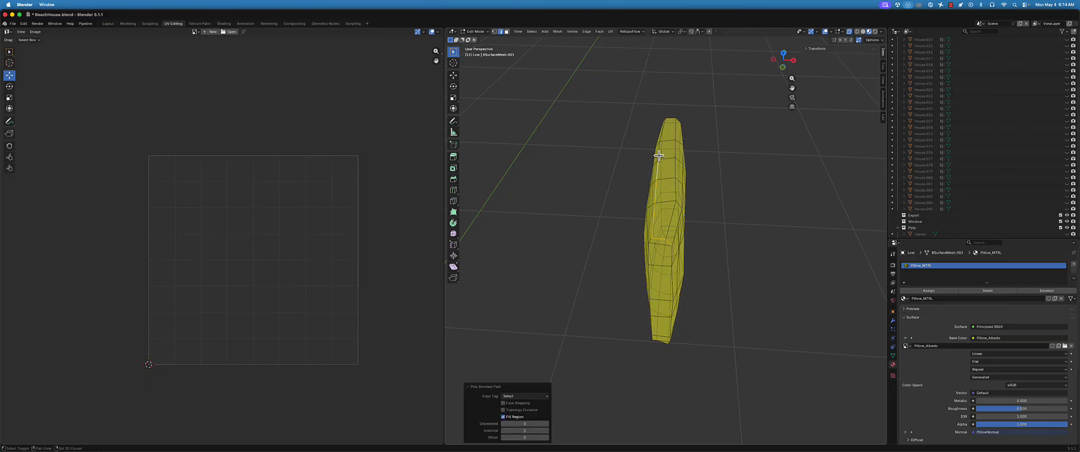
middle_drag(658, 154, 666, 225)
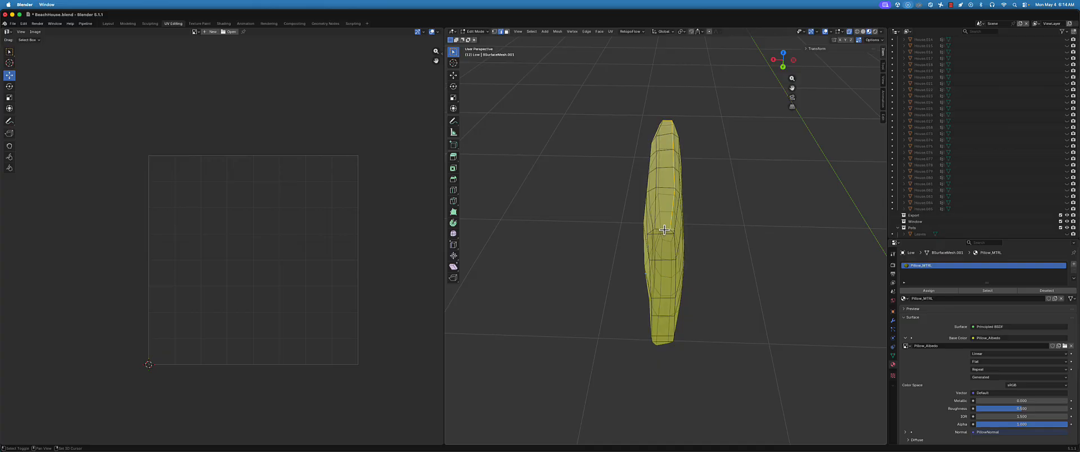
middle_drag(651, 231, 696, 218)
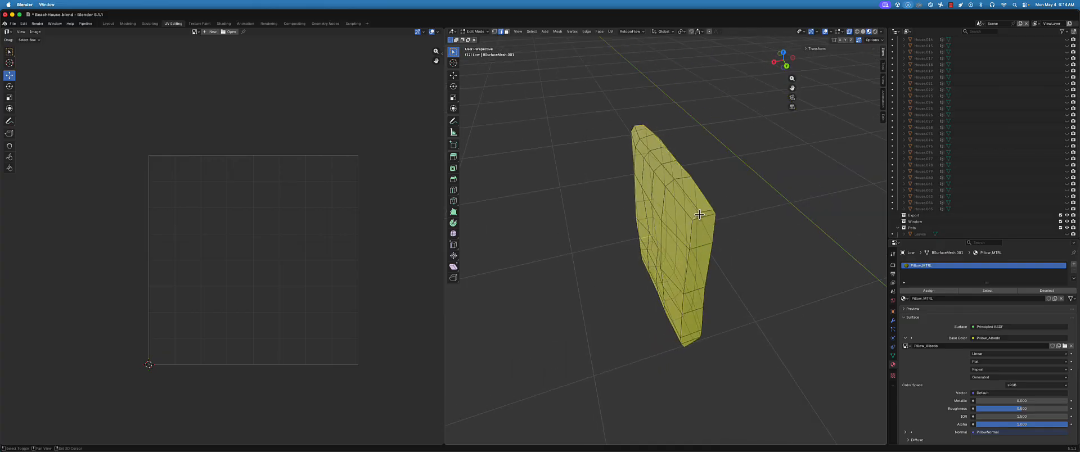
mouse_move(700, 215)
middle_down()
mouse_move(674, 225)
mouse_move(684, 204)
mouse_move(754, 207)
mouse_move(707, 214)
middle_up()
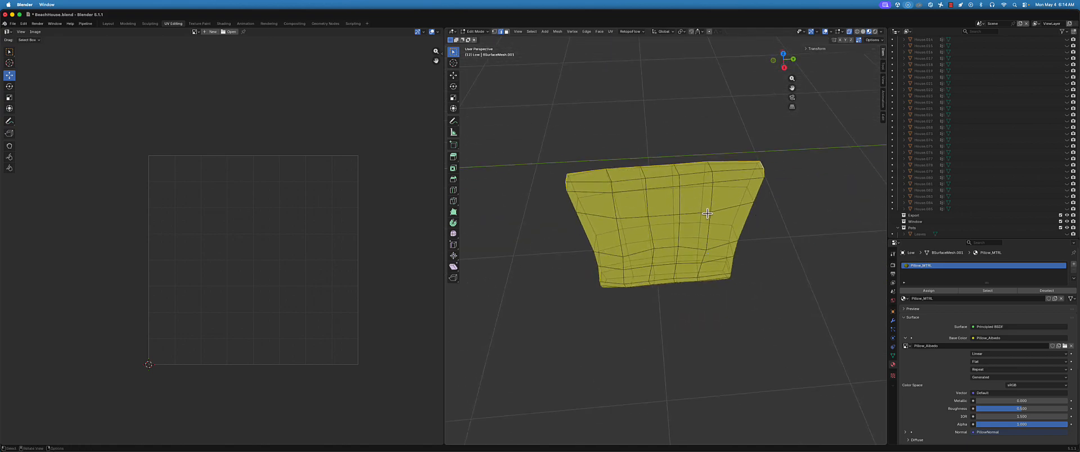
right_click(794, 173)
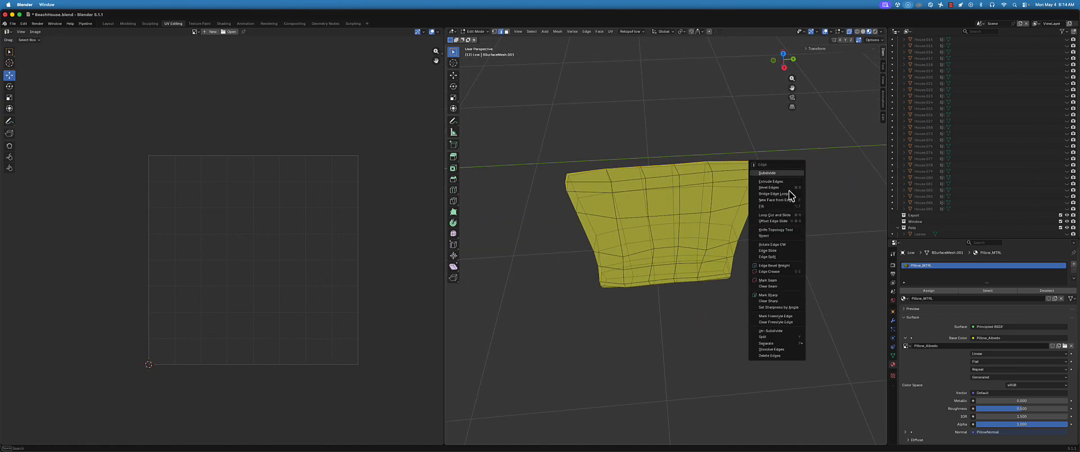
click(773, 279)
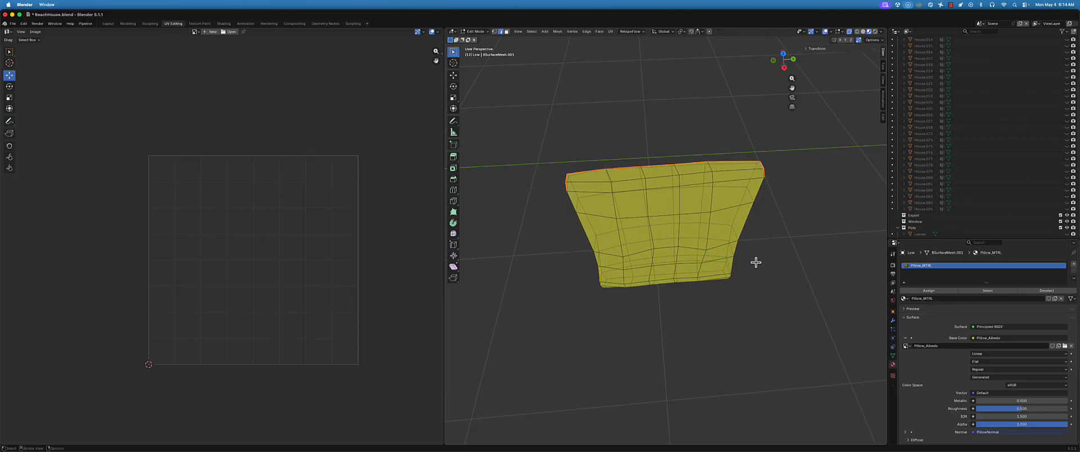
Select the edges running down one side of the pillow and on along its bottom rim, and mark them as seams
middle_drag(754, 260, 667, 238)
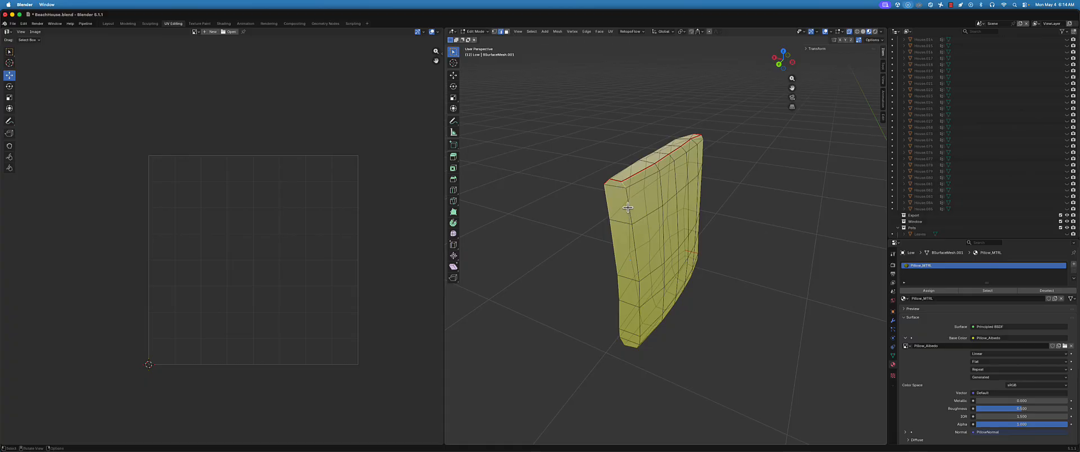
middle_drag(637, 212, 618, 178)
shift+click(621, 177)
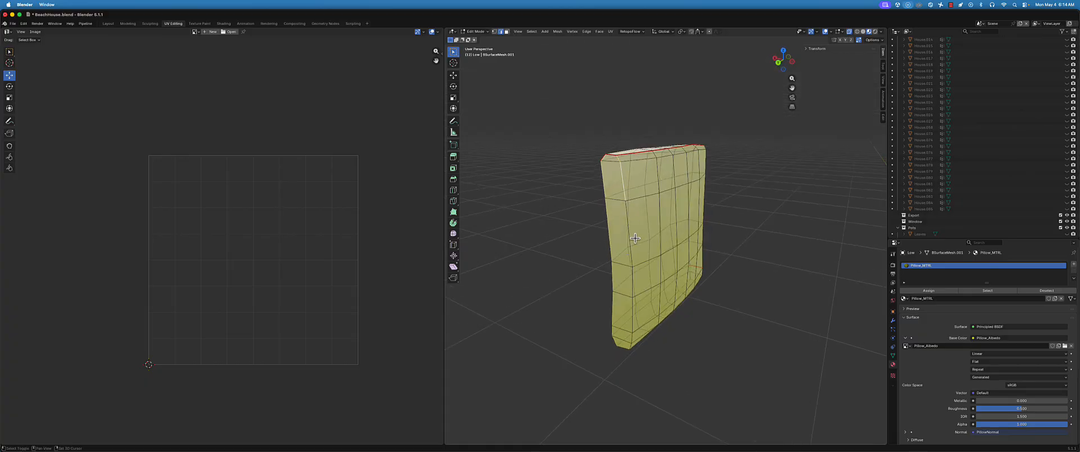
middle_drag(632, 224, 623, 215)
shift+click(612, 200)
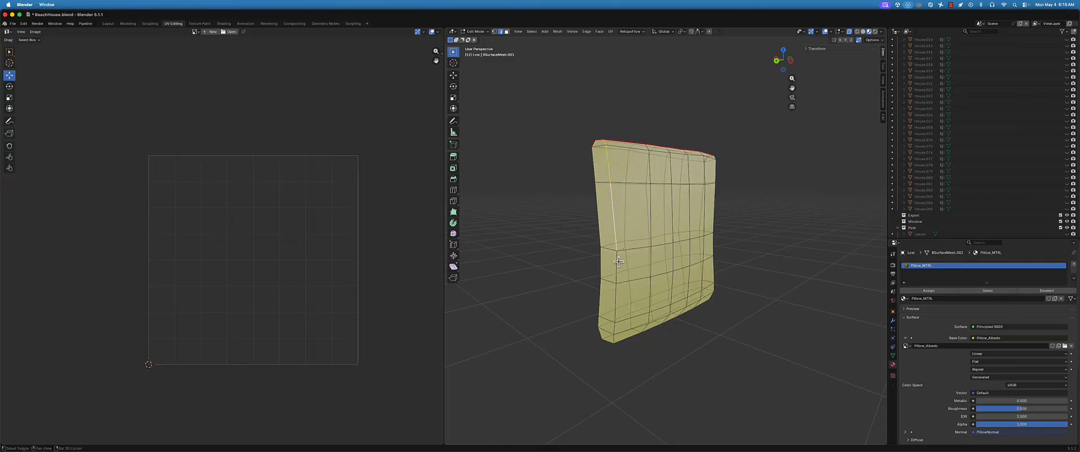
shift+click(619, 262)
shift+click(619, 297)
middle_drag(621, 307, 583, 250)
shift+click(601, 256)
shift+click(638, 275)
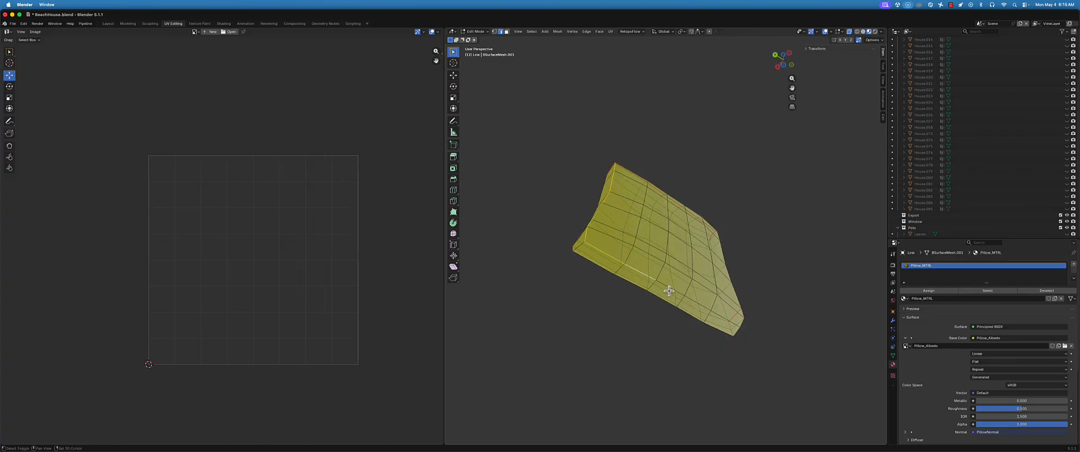
shift+click(686, 296)
middle_drag(722, 318, 620, 319)
key(ctrl+e)
click(818, 229)
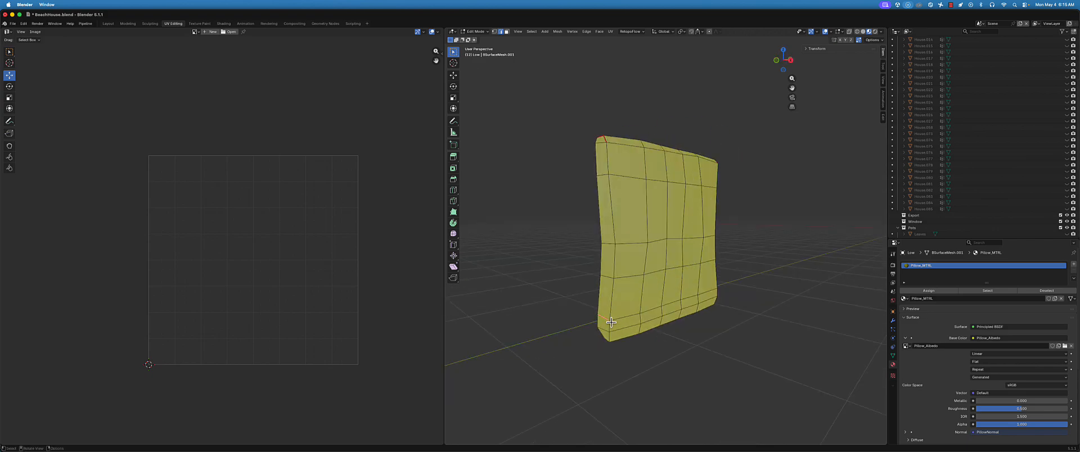
Mark the short edge at the pillow's lower corner as a seam and inspect the seams from all sides
key(ctrl+e)
click(549, 267)
scroll(665, 321, down, 2)
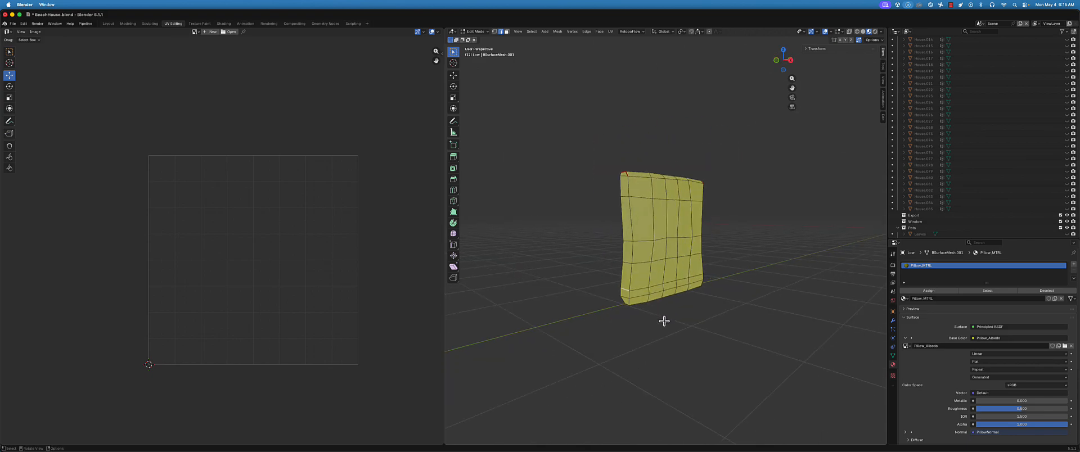
middle_drag(716, 309, 670, 333)
scroll(662, 245, up, 2)
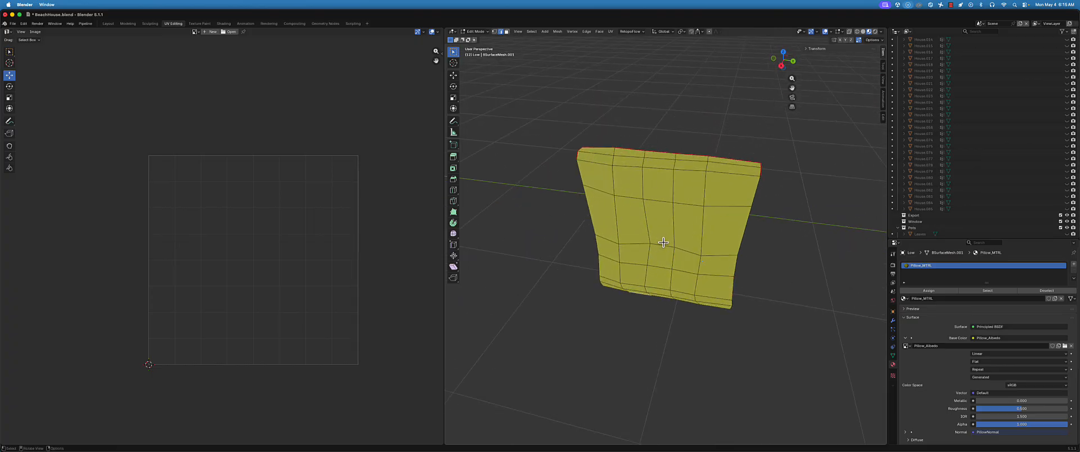
shift+middle_drag(666, 243, 552, 181)
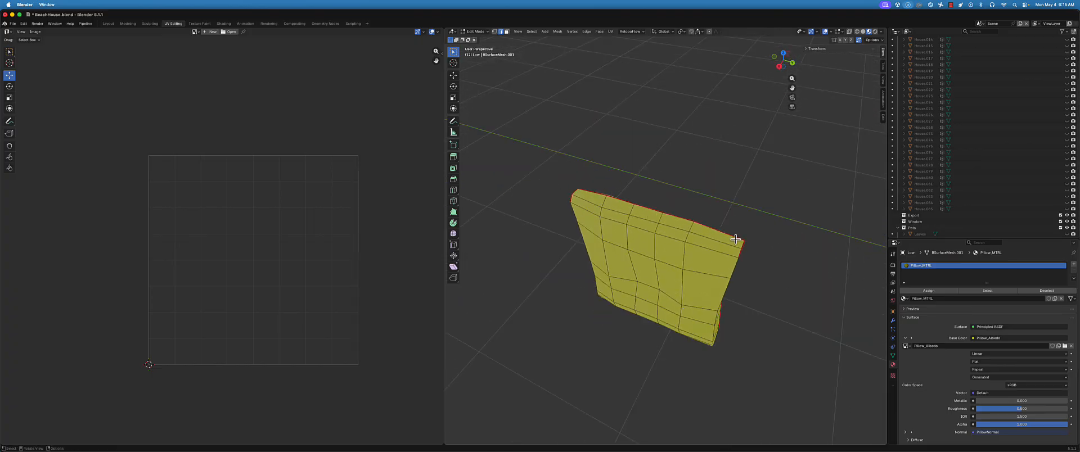
middle_drag(735, 239, 671, 220)
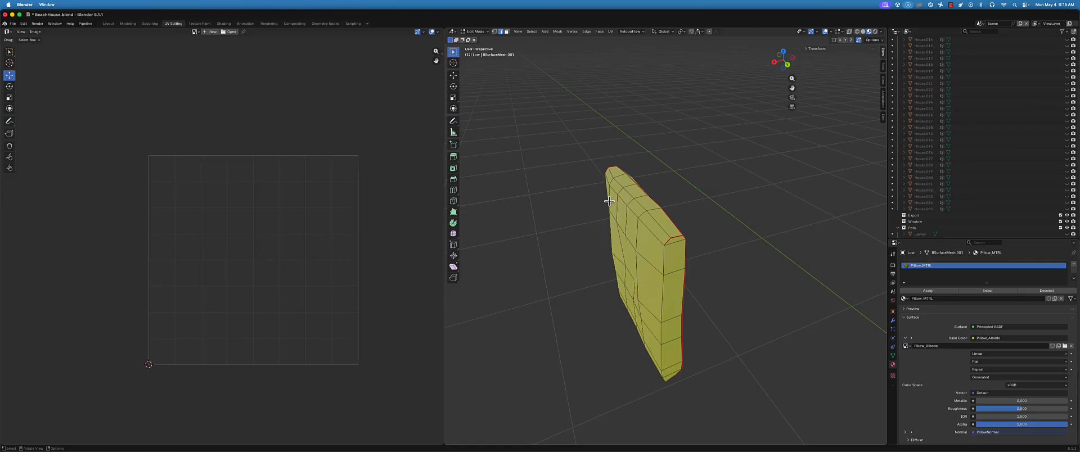
middle_drag(610, 201, 580, 195)
middle_drag(611, 318, 585, 325)
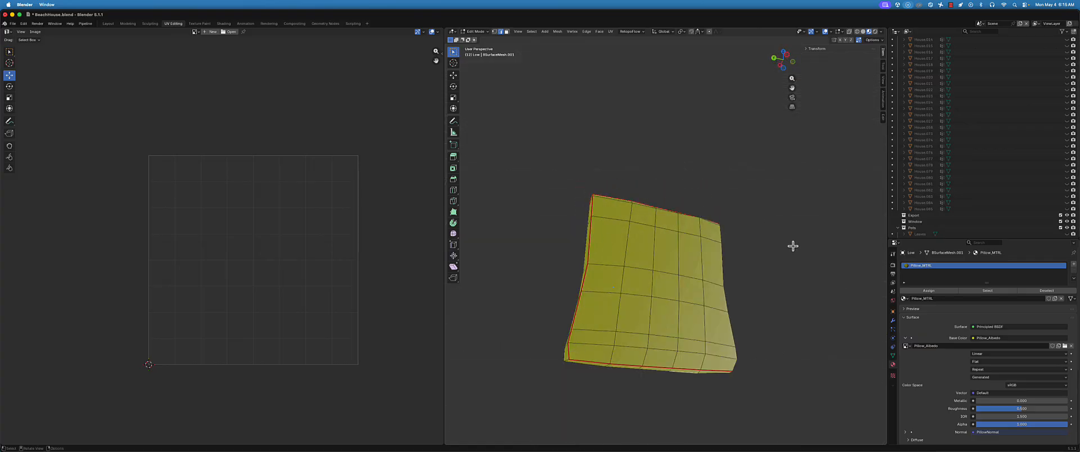
Unwrap the whole mesh with the Angle Based method, frame the full UV layout, and clear the selection
key(a)
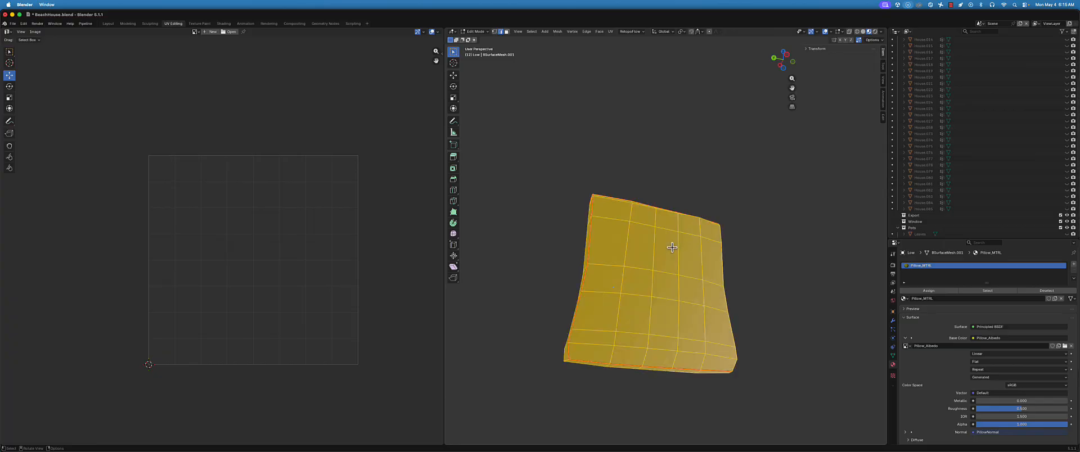
key(u)
click(790, 155)
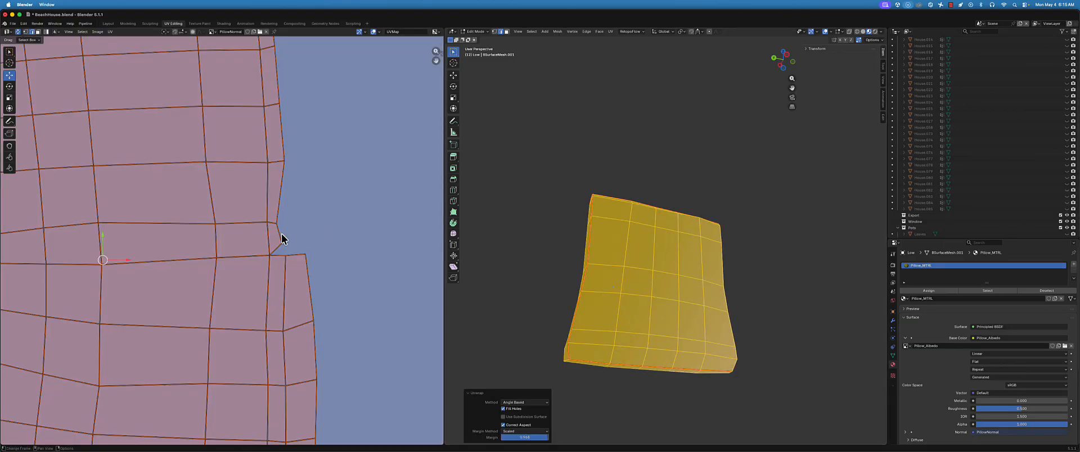
key(Home)
key(alt+a)
scroll(270, 251, up, 2)
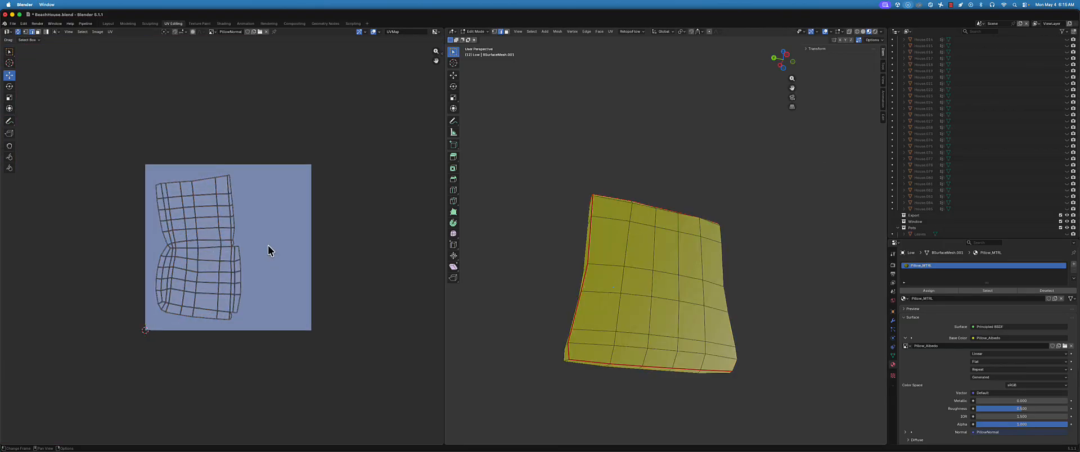
Select seam edges on the mesh and in the UV layout to compare where the island is cut
click(608, 197)
middle_drag(608, 203, 645, 247)
scroll(247, 184, up, 1)
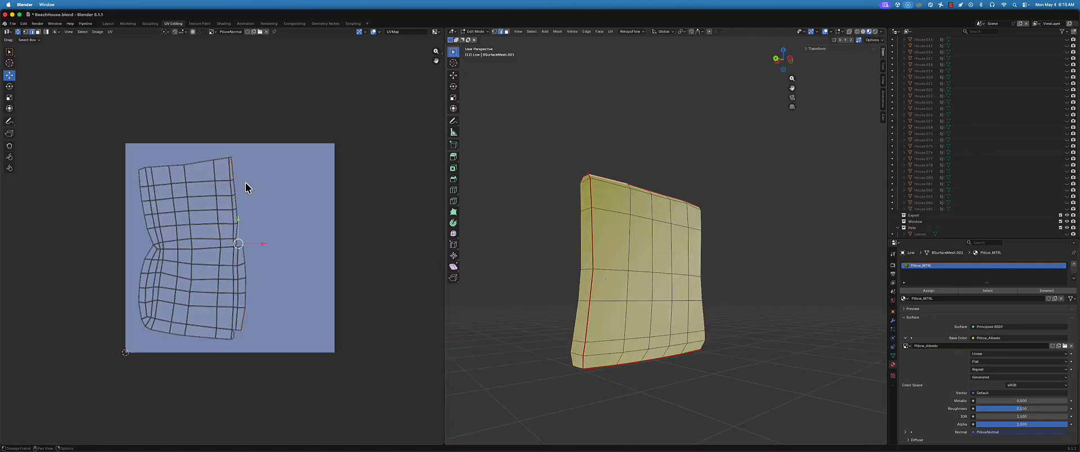
ctrl+click(236, 176)
click(234, 172)
middle_drag(636, 193, 631, 191)
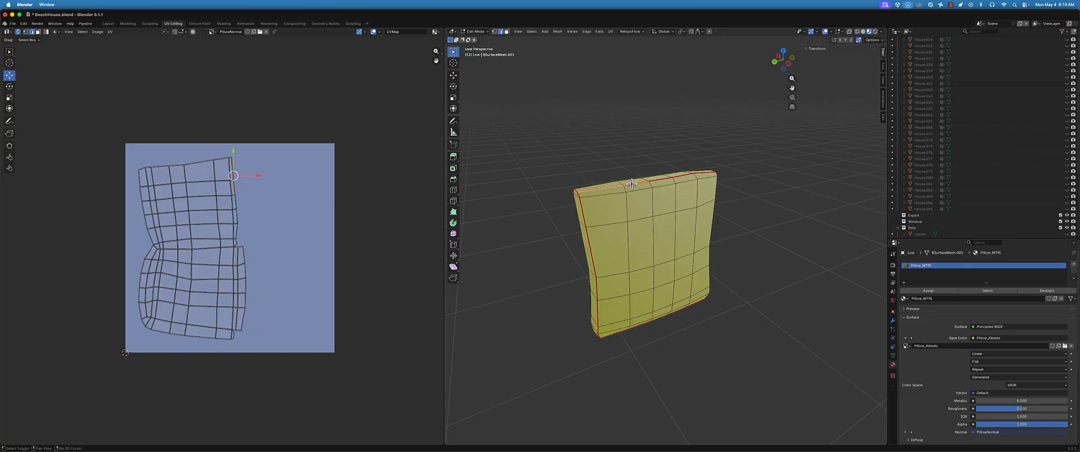
Select the short edge crossing the pillow's narrow side and its matching edge at the UV island's lower corner
middle_drag(578, 306, 647, 169)
shift+click(636, 275)
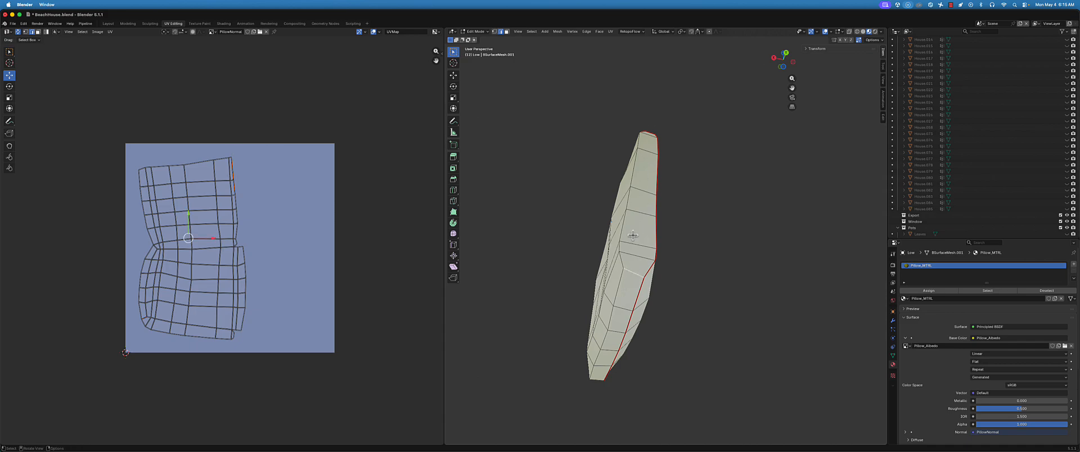
scroll(218, 231, up, 4)
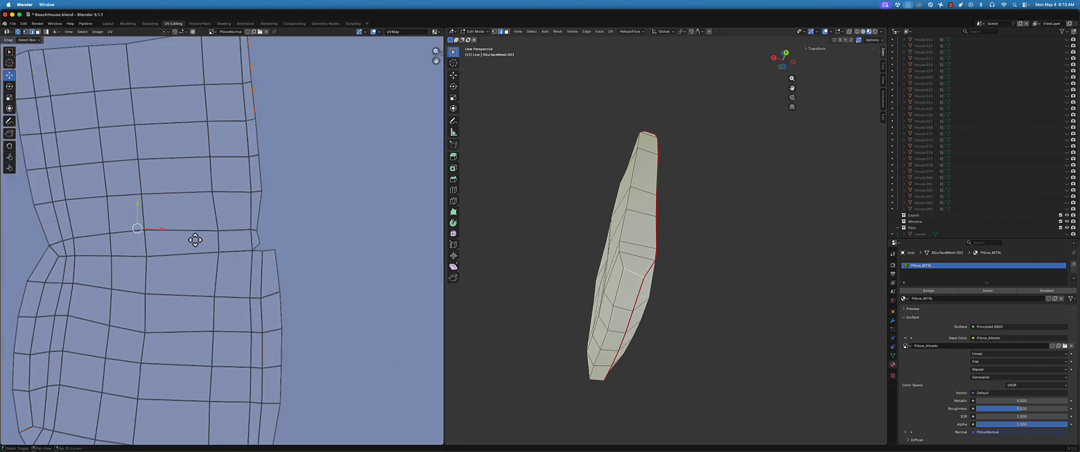
shift+middle_drag(198, 222, 222, 205)
click(120, 309)
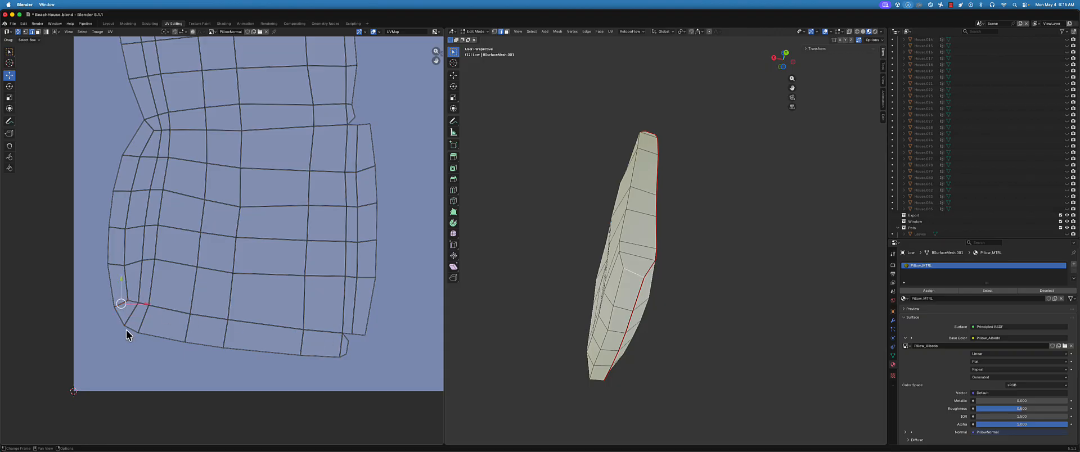
key(u)
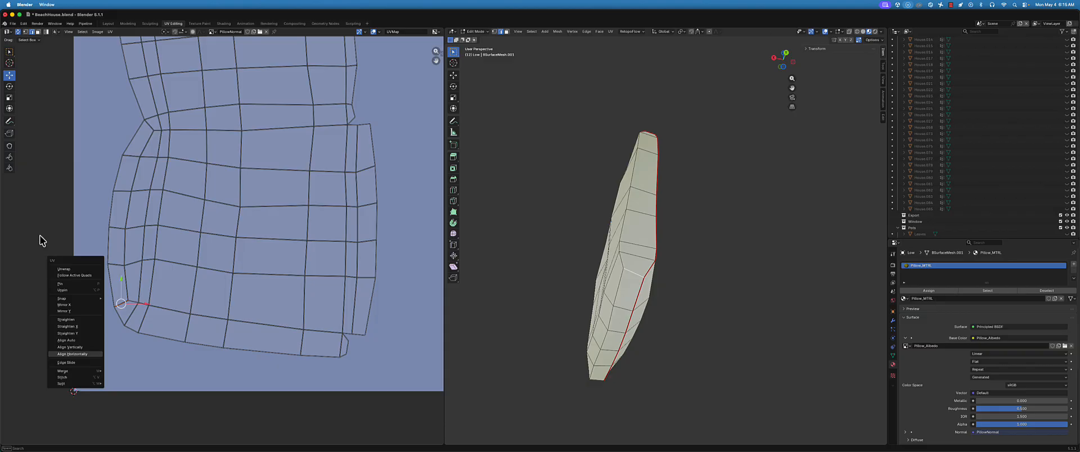
key(u)
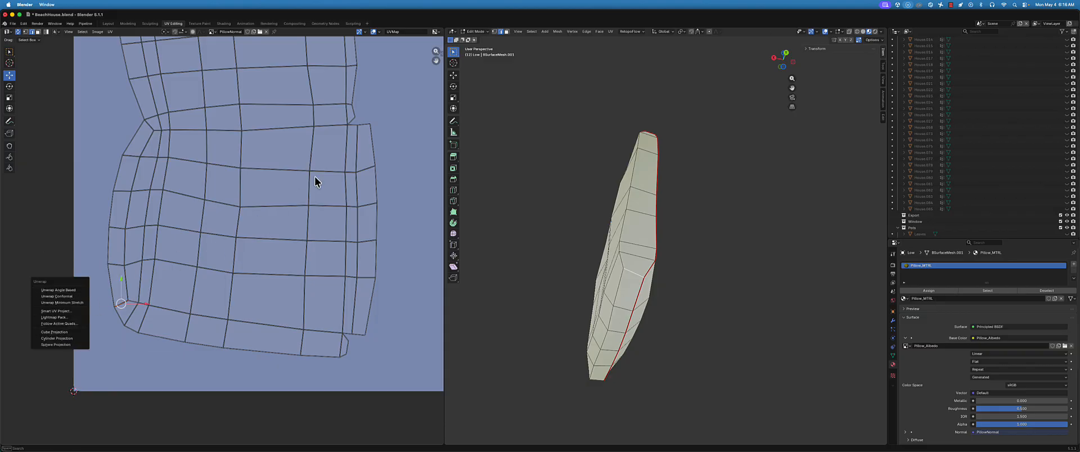
right_click(356, 148)
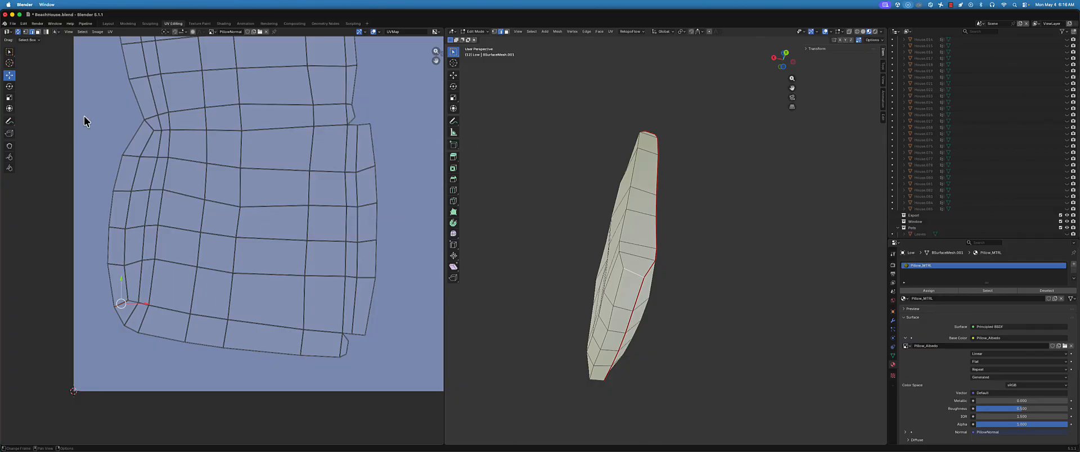
click(109, 32)
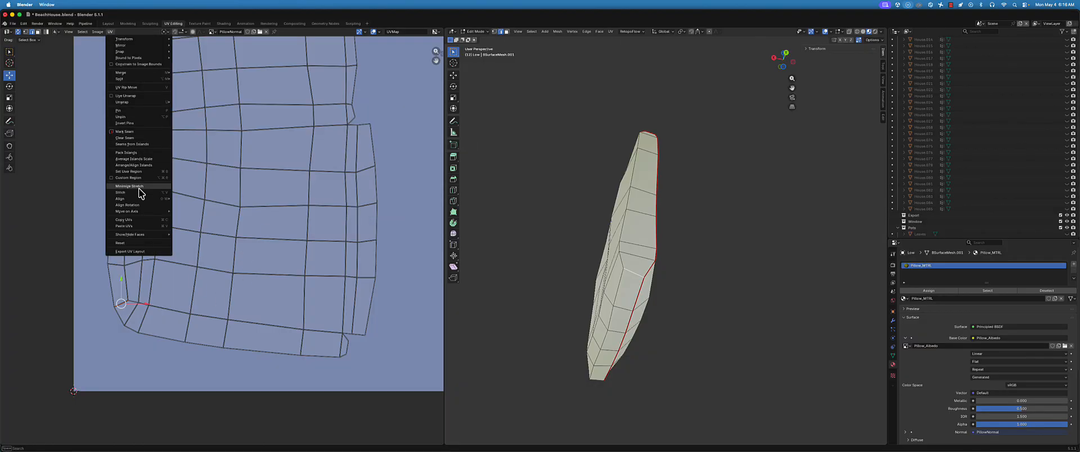
mouse_move(137, 216)
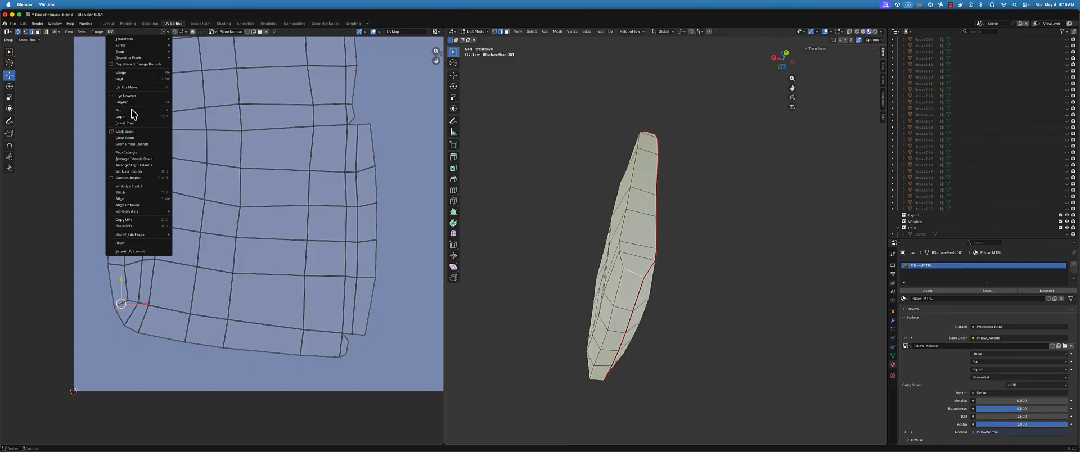
Mark the selected short edge across the narrow side as a seam and review the whole UV layout
key(ctrl+e)
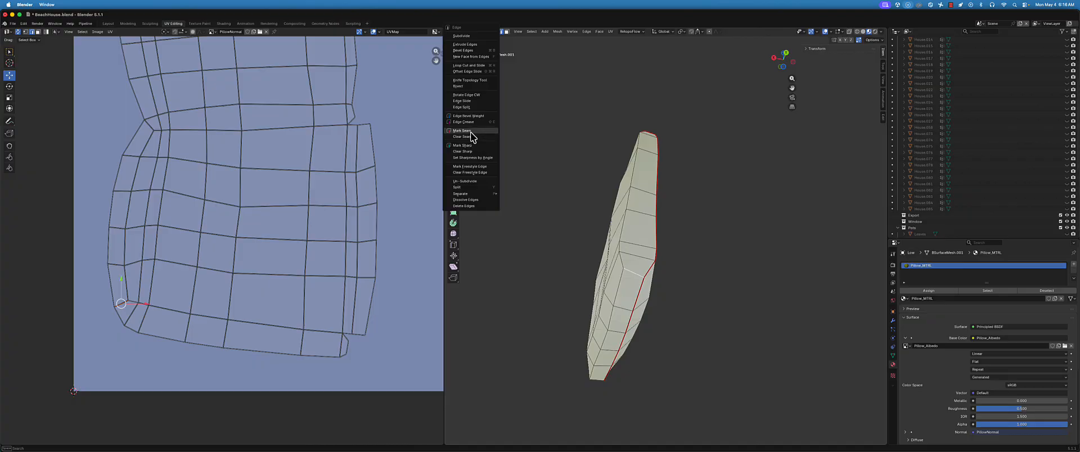
click(471, 131)
scroll(215, 259, down, 2)
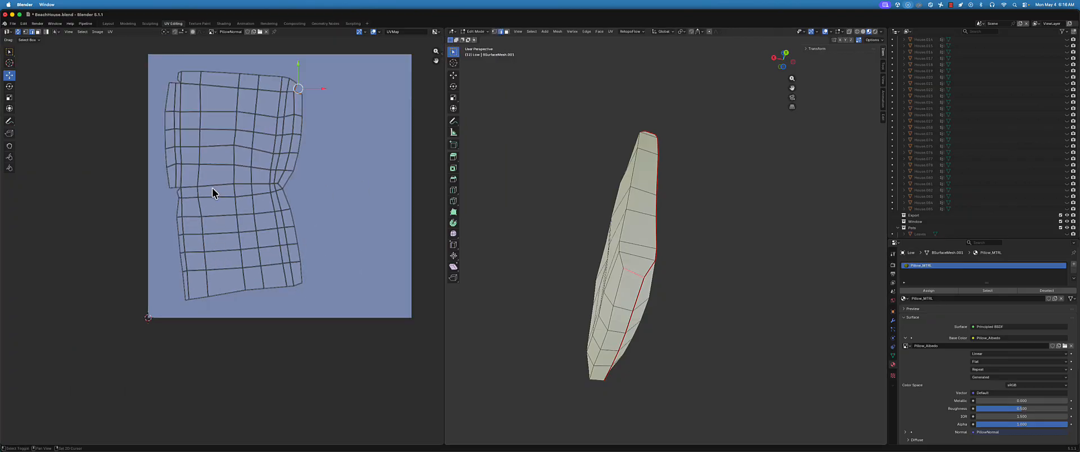
Review the UV island against the pillow's side and turn off Live Unwrap in the mesh editing options
scroll(213, 192, up, 5)
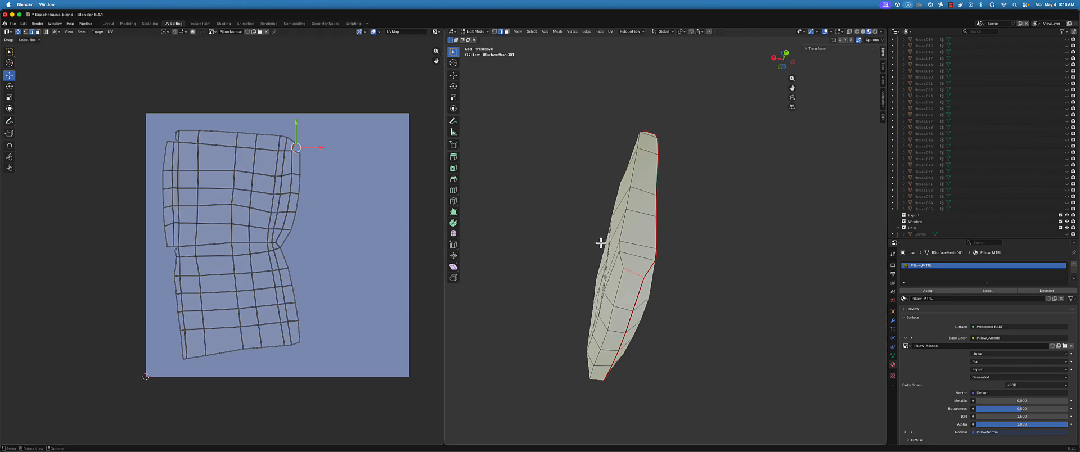
middle_drag(601, 243, 628, 236)
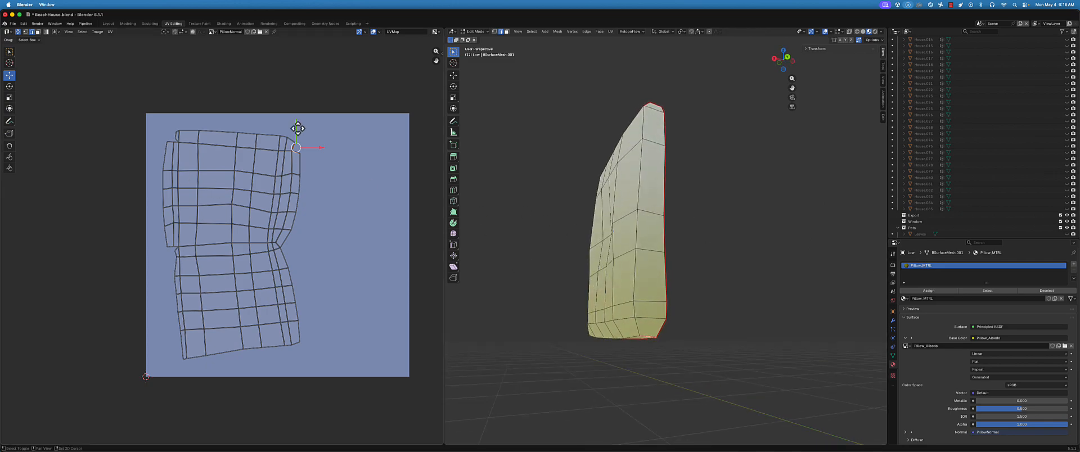
shift+middle_drag(297, 129, 292, 133)
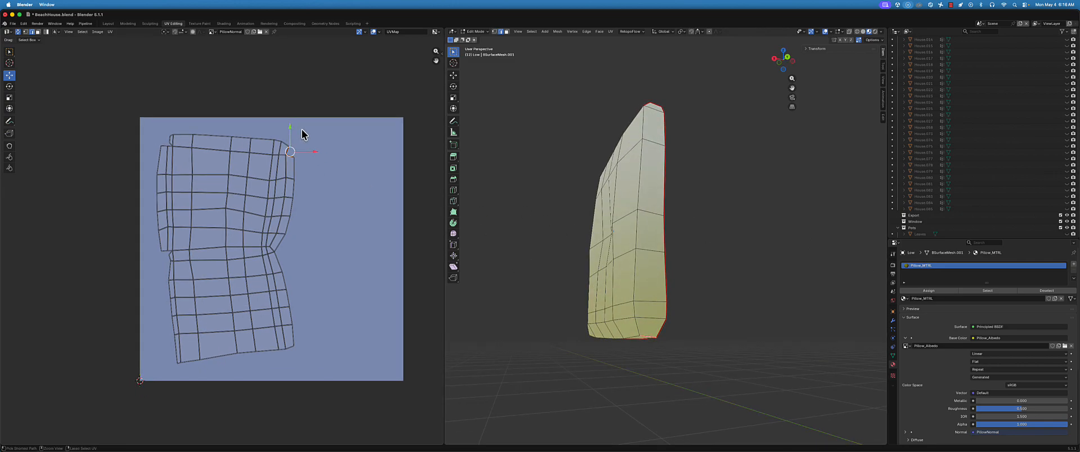
click(874, 40)
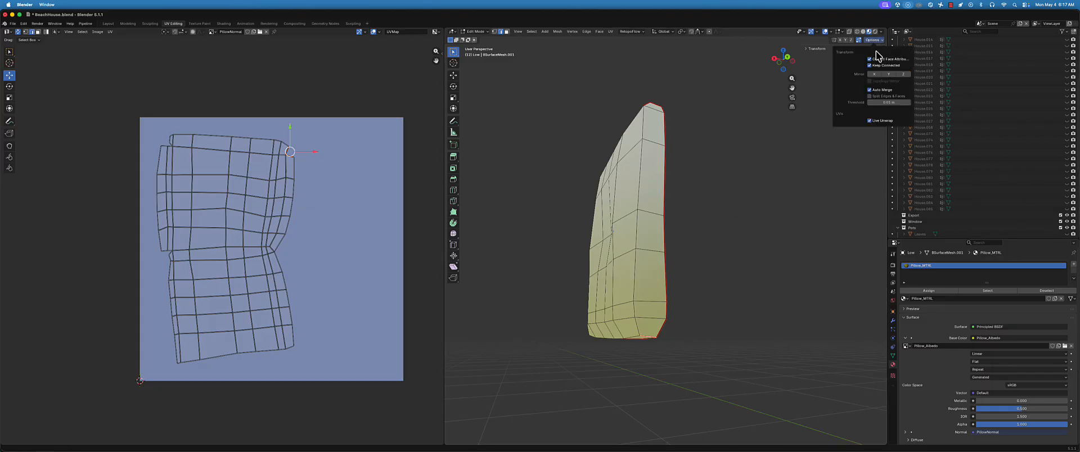
click(870, 121)
Select the short edge at the pillow's lower corner and mark it as a seam
middle_drag(627, 249, 736, 241)
click(703, 245)
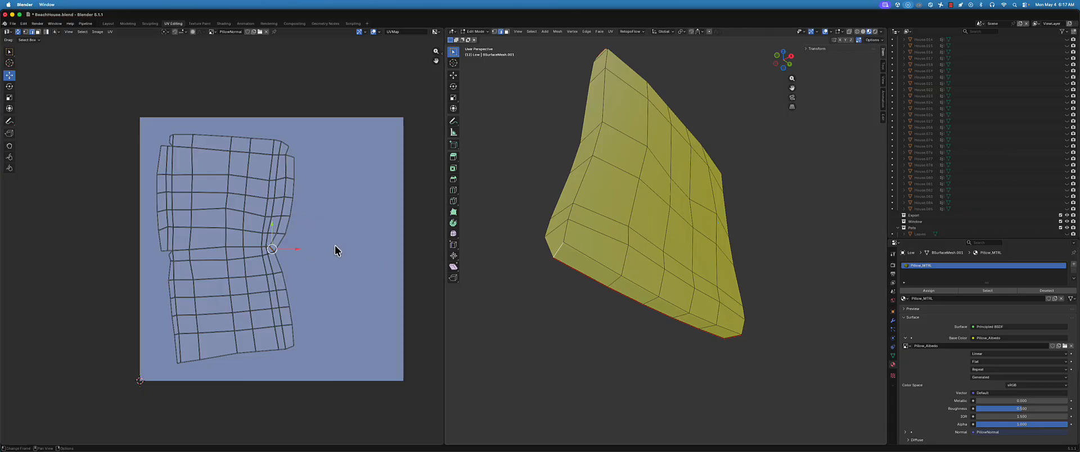
key(ctrl+e)
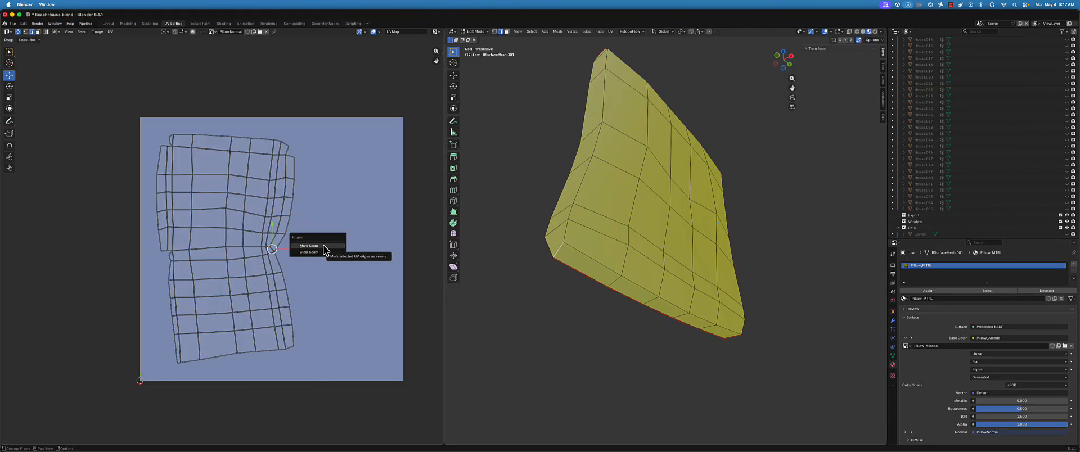
key(ctrl+e)
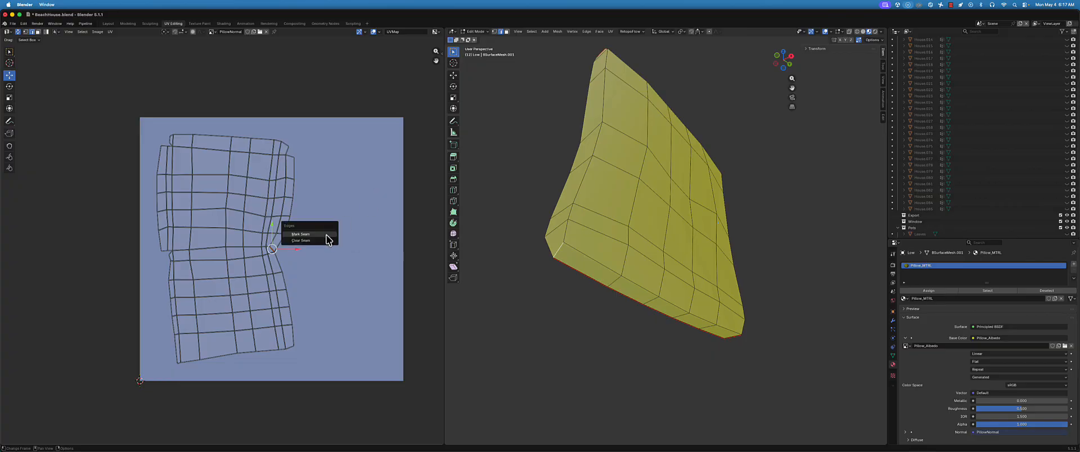
click(326, 235)
middle_drag(629, 228, 633, 237)
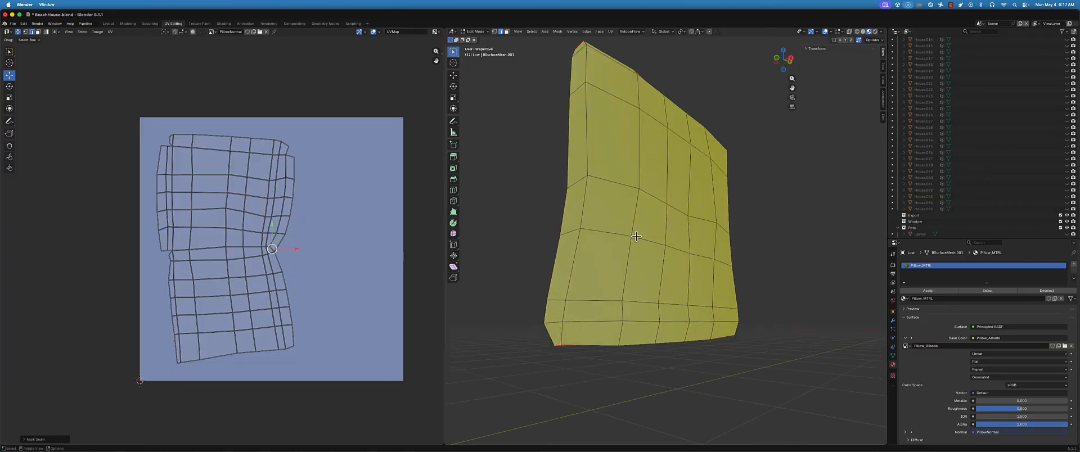
Check the neighbouring corner edges, select the whole mesh, and unwrap it with the Angle Based method
click(535, 305)
middle_drag(573, 300, 598, 234)
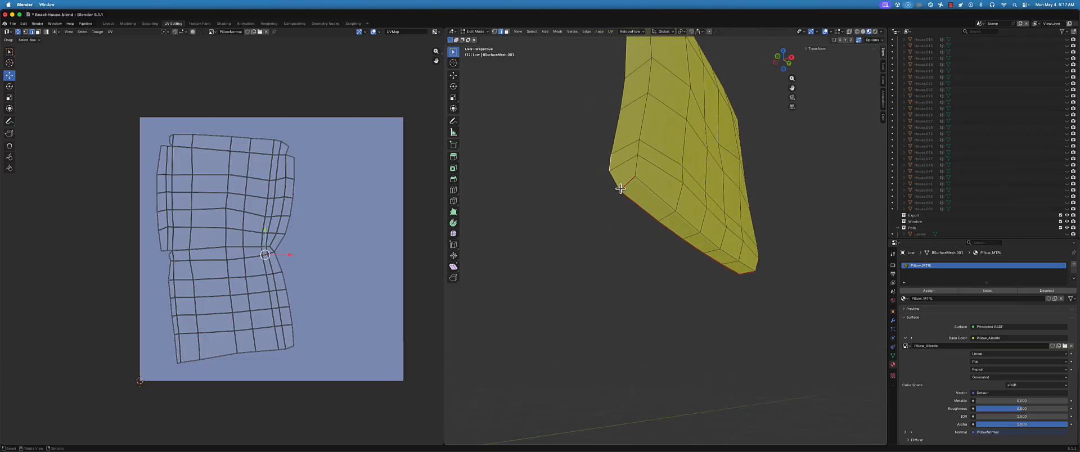
click(626, 186)
key(a)
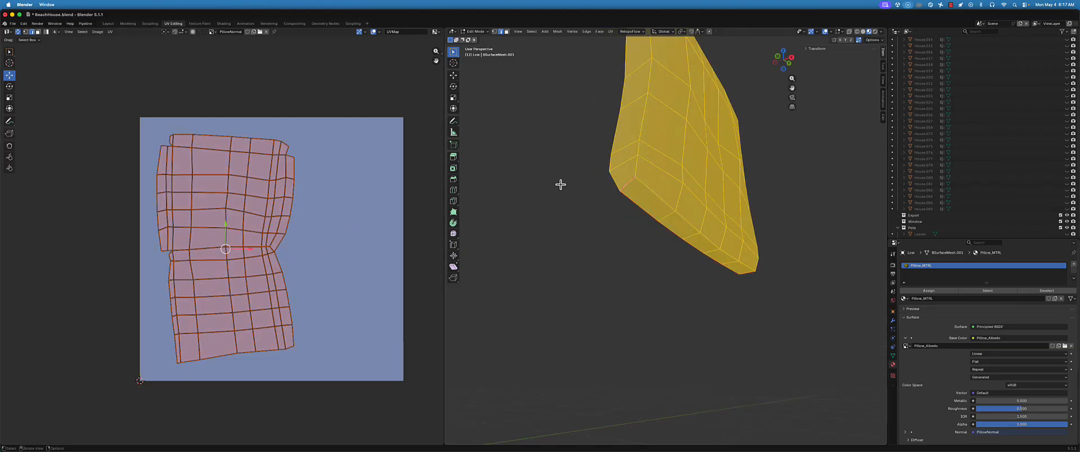
key(u)
click(562, 185)
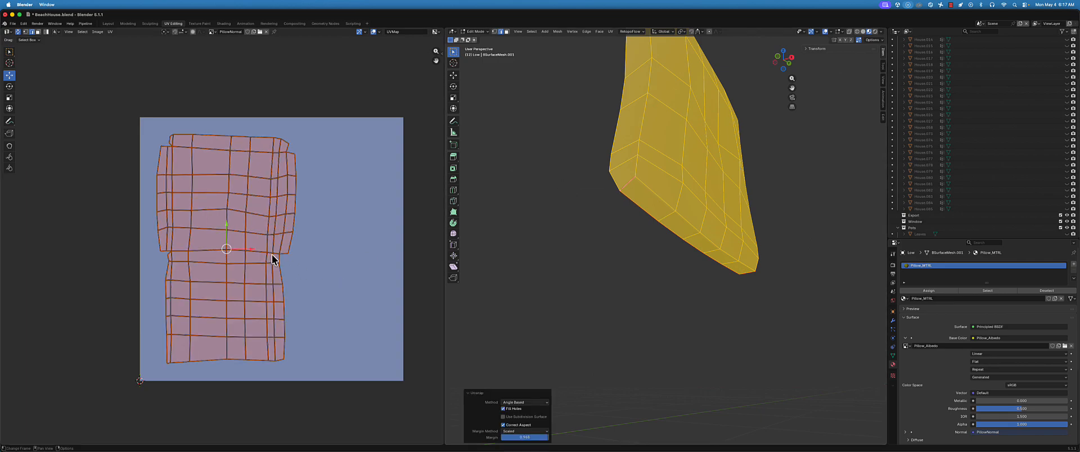
Turn on Live Unwrap in the mesh editing options and clear the selection
click(874, 40)
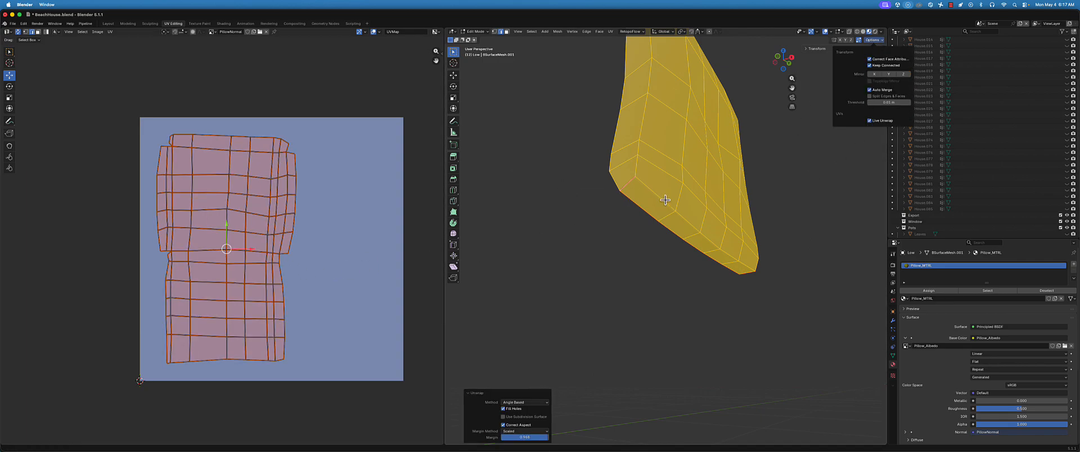
middle_drag(644, 229, 613, 256)
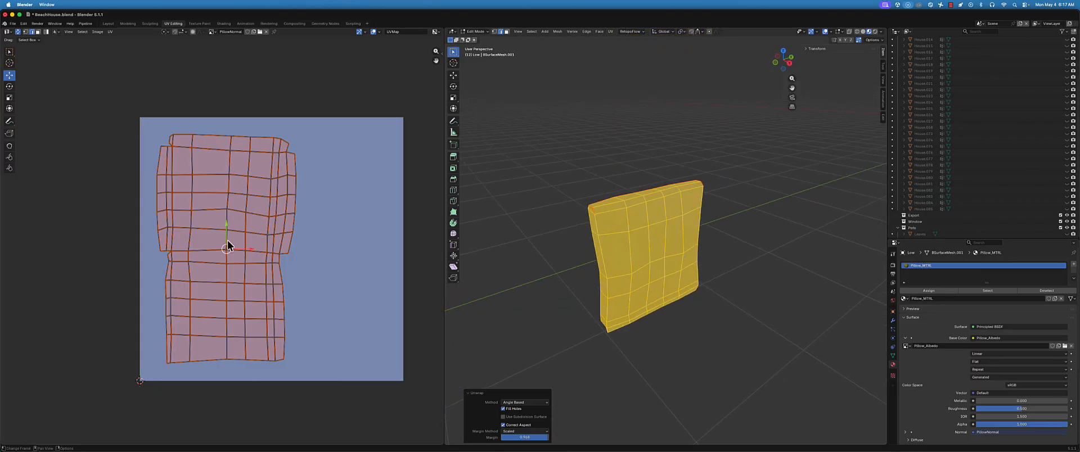
middle_drag(228, 246, 231, 236)
key(ctrl+a)
click(326, 239)
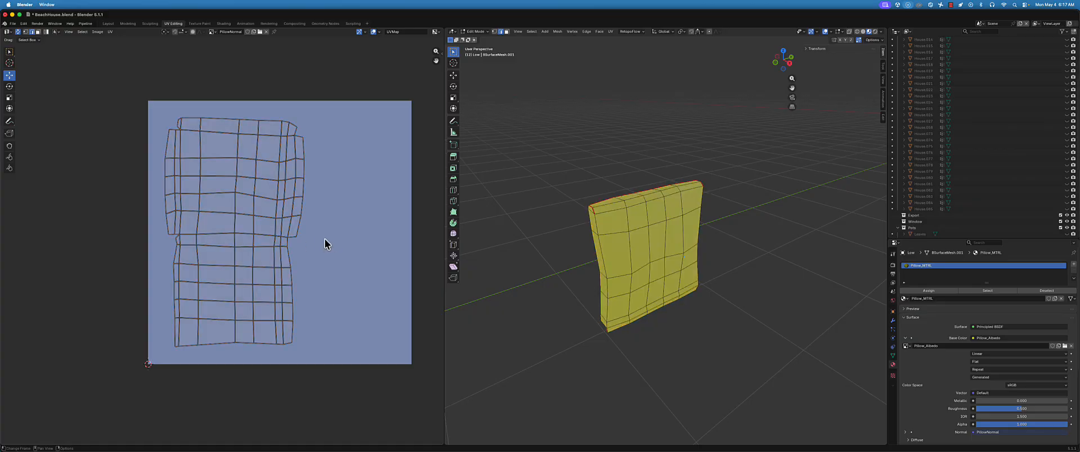
Select the row of edges across the narrow middle of the UV island, where the pillow's two faces join
middle_drag(585, 235, 567, 216)
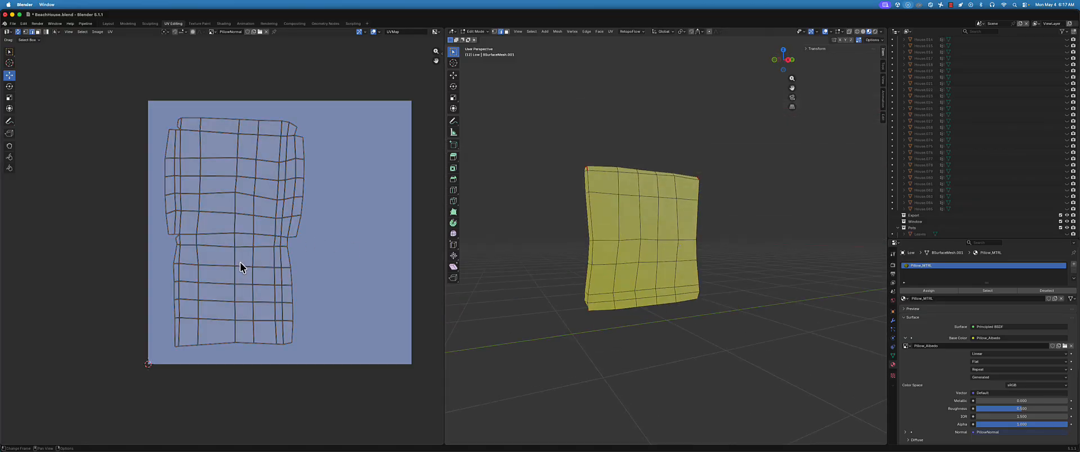
shift+click(191, 235)
shift+click(212, 233)
shift+click(242, 233)
shift+click(263, 234)
middle_drag(587, 263, 618, 265)
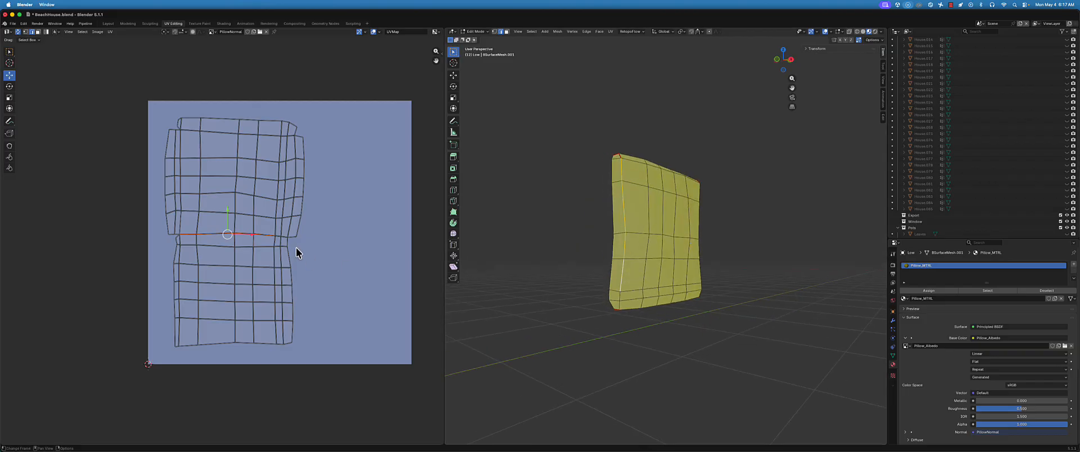
shift+click(279, 236)
key(shift+e)
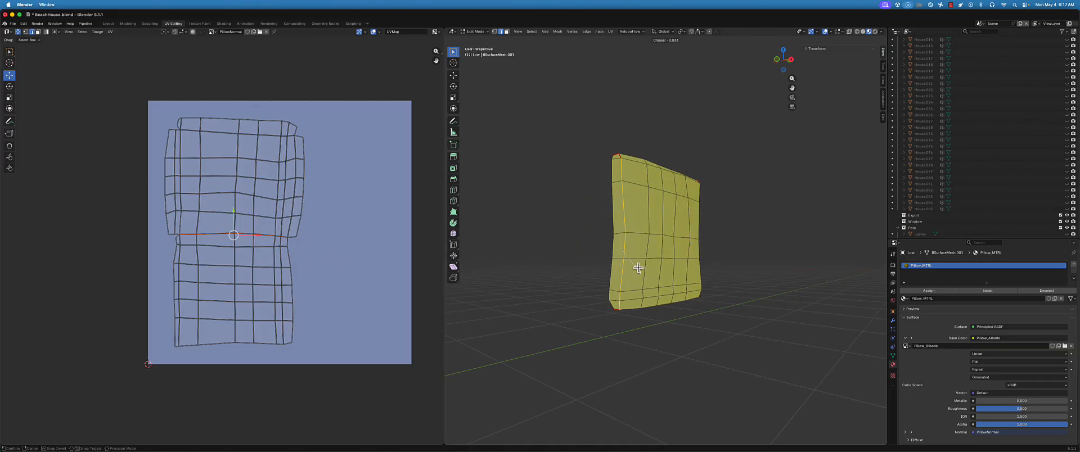
key(Escape)
key(ctrl+e)
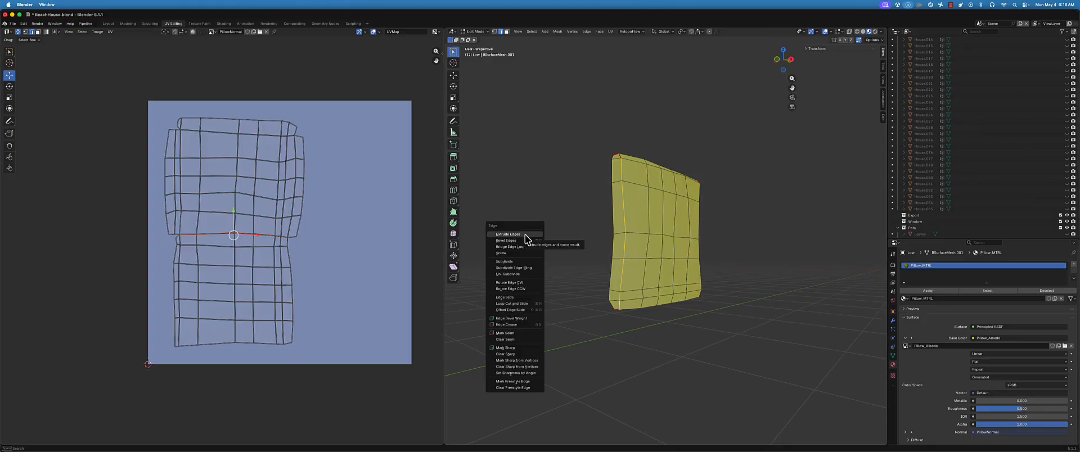
key(ctrl+e)
click(298, 230)
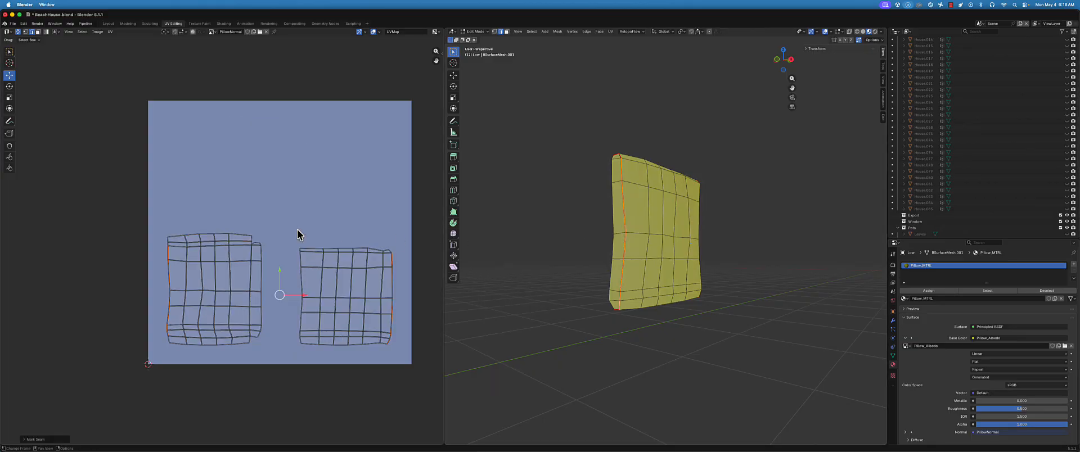
click(379, 242)
Rotate the whole UV island by 90 degrees
key(a)
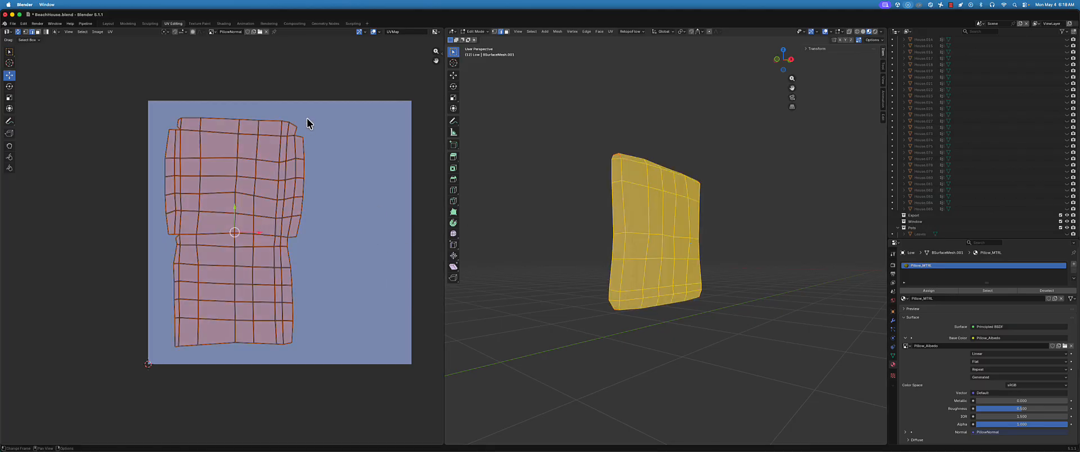
text(r)
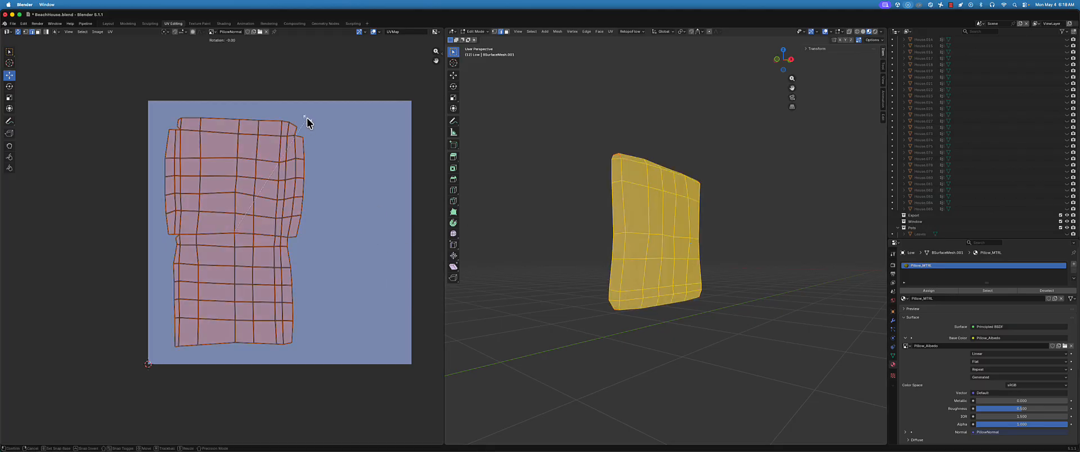
text(90)
key(Return)
Box-select parts of the rotated UV island to check which side of the pillow they correspond to
drag(132, 133, 228, 171)
middle_drag(637, 169, 627, 207)
drag(113, 158, 248, 188)
middle_drag(733, 257, 751, 216)
click(318, 185)
Rotate the whole UV island by 180 degrees and box-select its upper rows to check the orientation
drag(132, 128, 403, 368)
text(a)
text(r180)
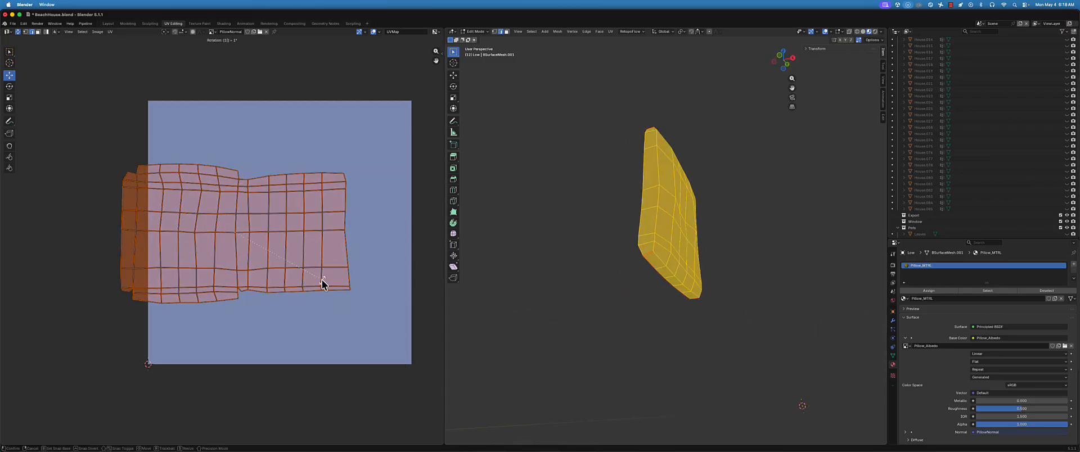
key(Return)
drag(101, 149, 392, 199)
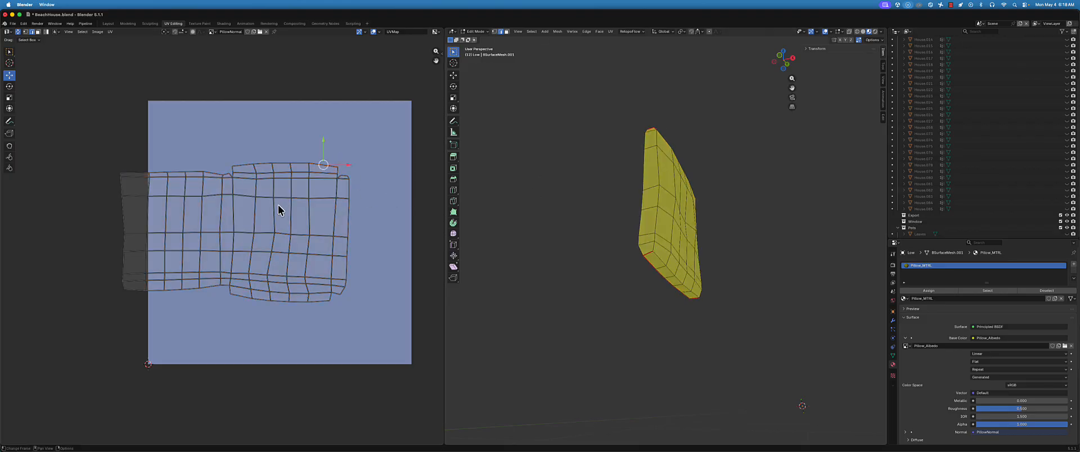
Move the whole UV island into the lower part of the texture tile and scale it up to nearly the tile's width
key(a)
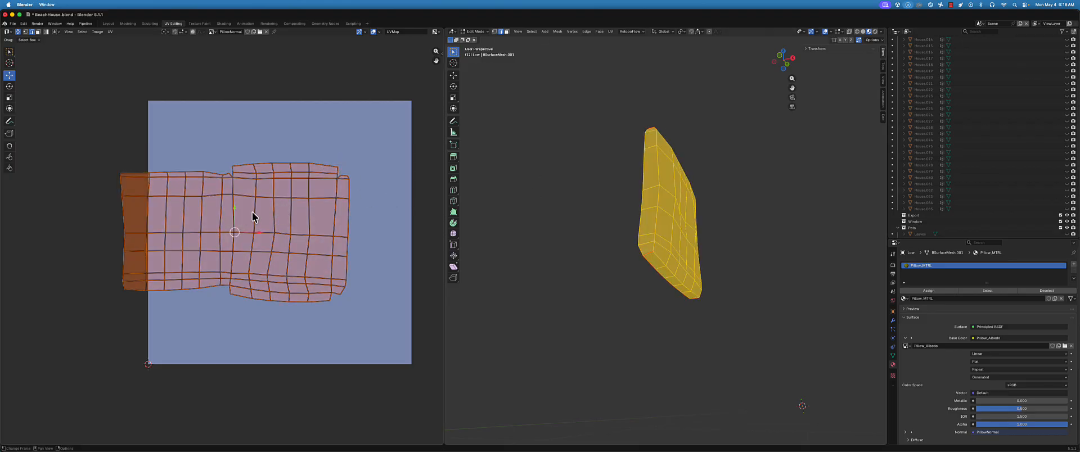
key(g)
click(279, 238)
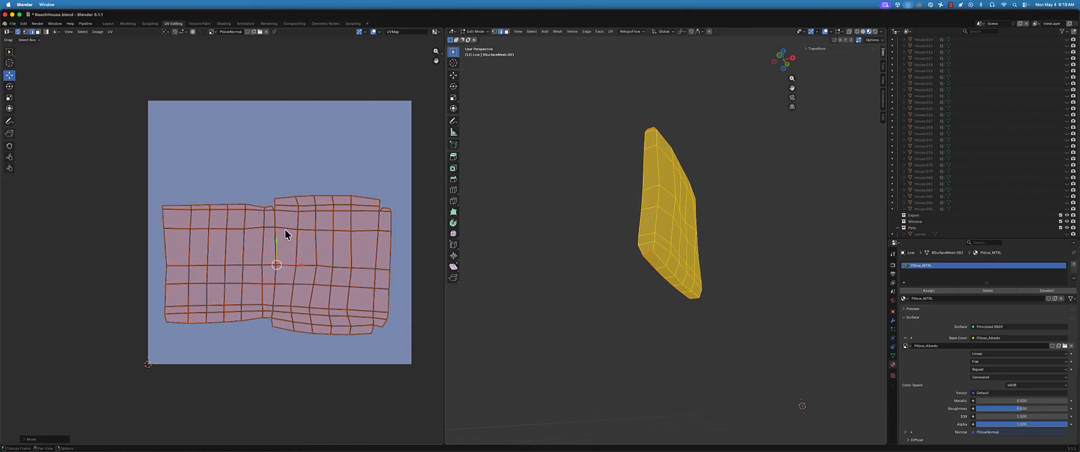
key(s)
click(366, 148)
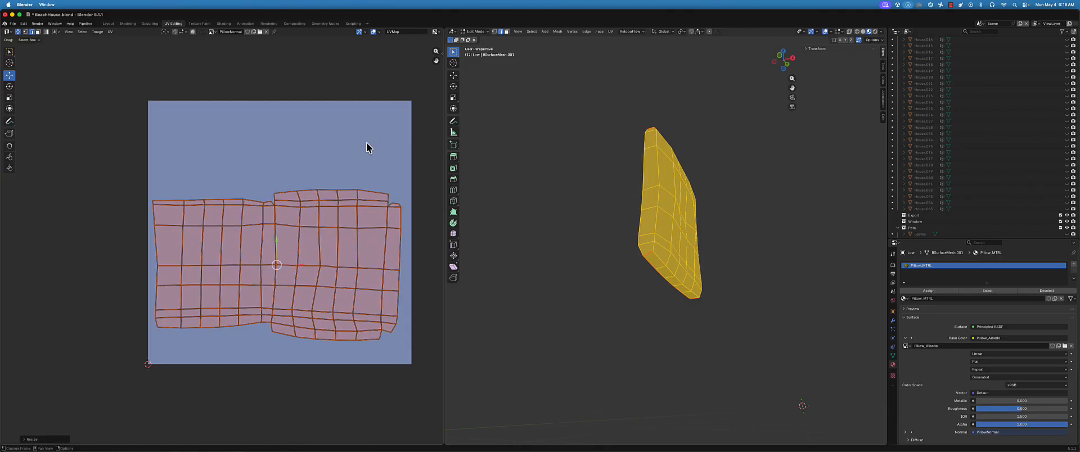
drag(299, 213, 302, 230)
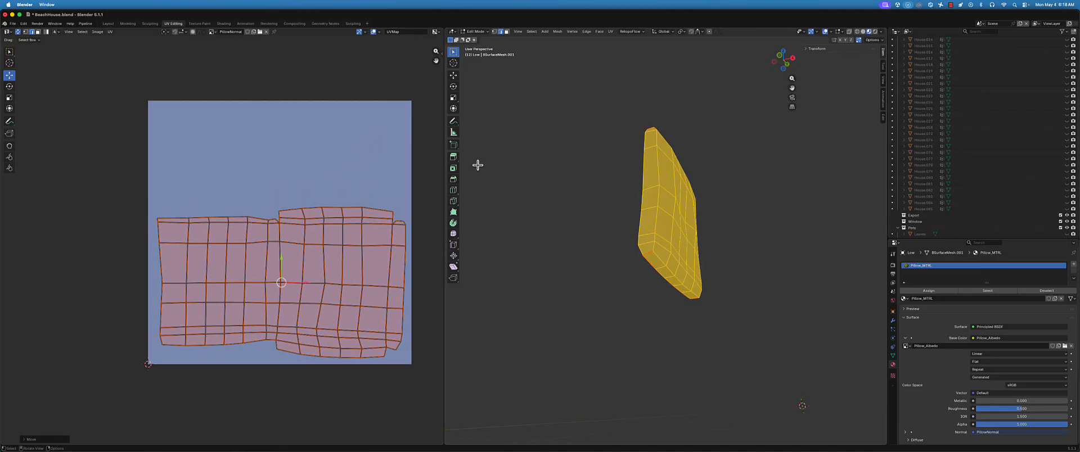
Switch the pillow to Object Mode and open the Layout workspace
middle_drag(611, 178, 607, 199)
key(ctrl+Tab)
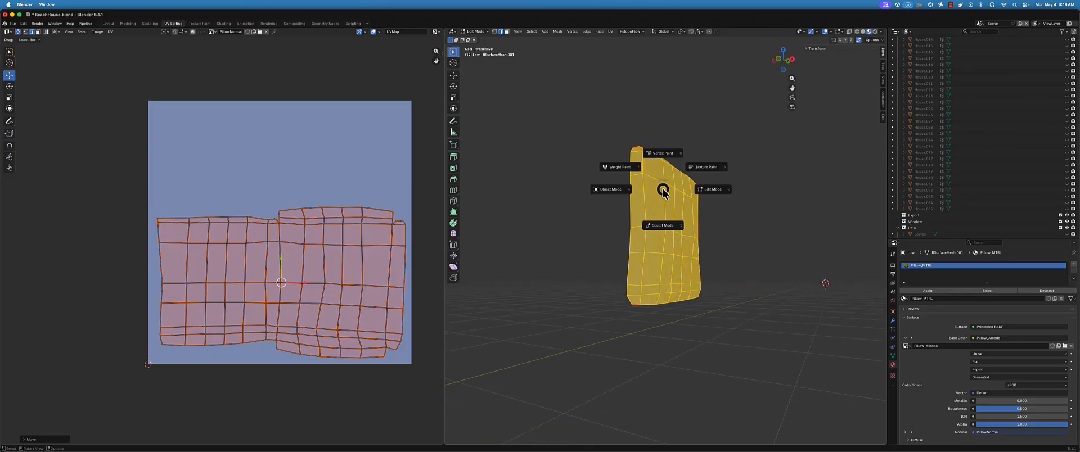
click(642, 197)
middle_drag(642, 197, 628, 202)
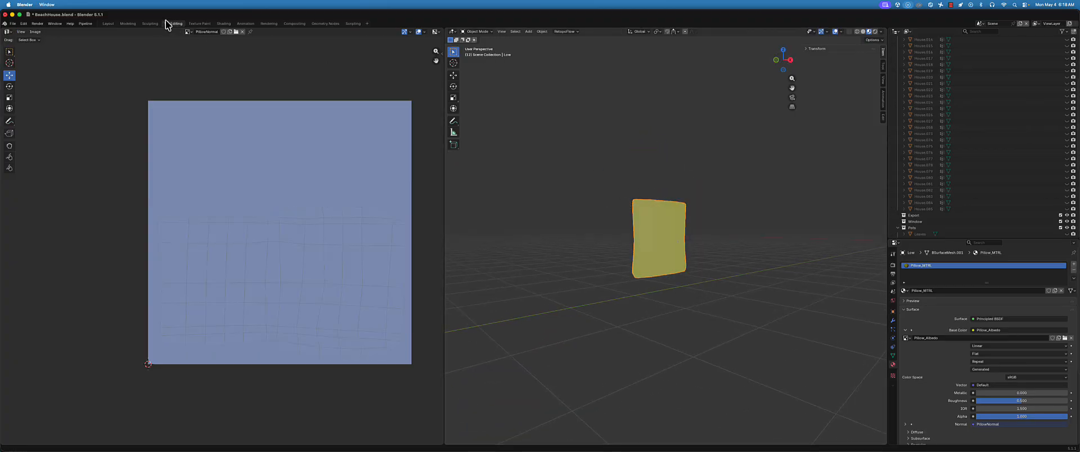
click(107, 24)
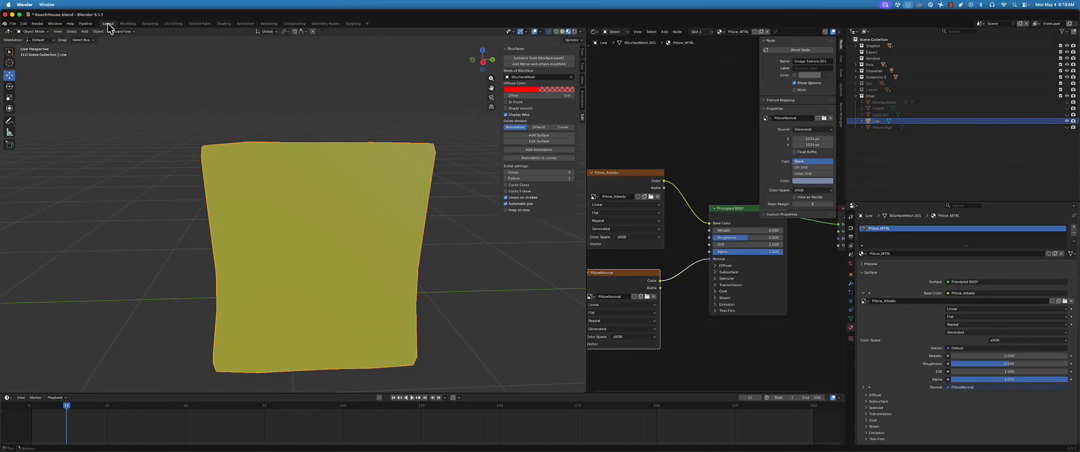
Reveal all hidden objects in the scene and select the chair
scroll(359, 193, down, 7)
shift+middle_drag(364, 200, 314, 220)
scroll(278, 218, down, 5)
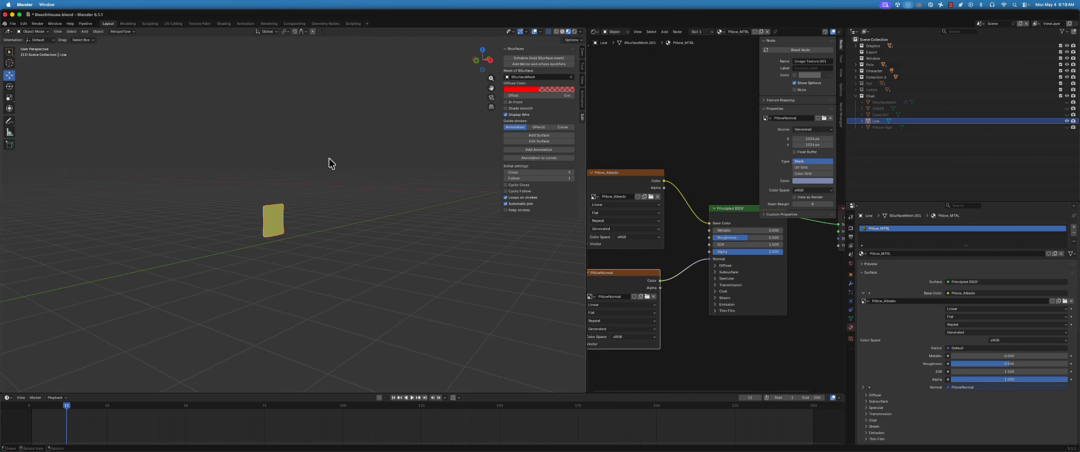
key(alt+h)
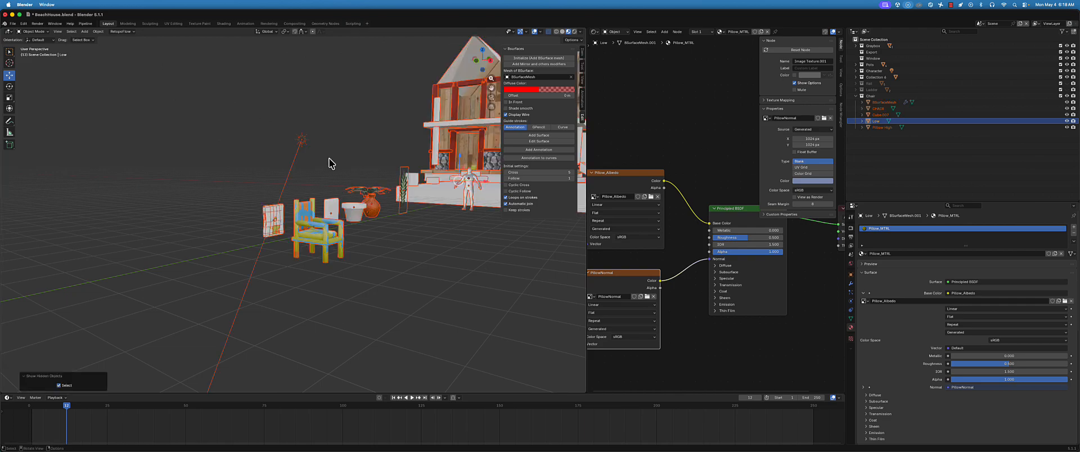
scroll(278, 148, up, 5)
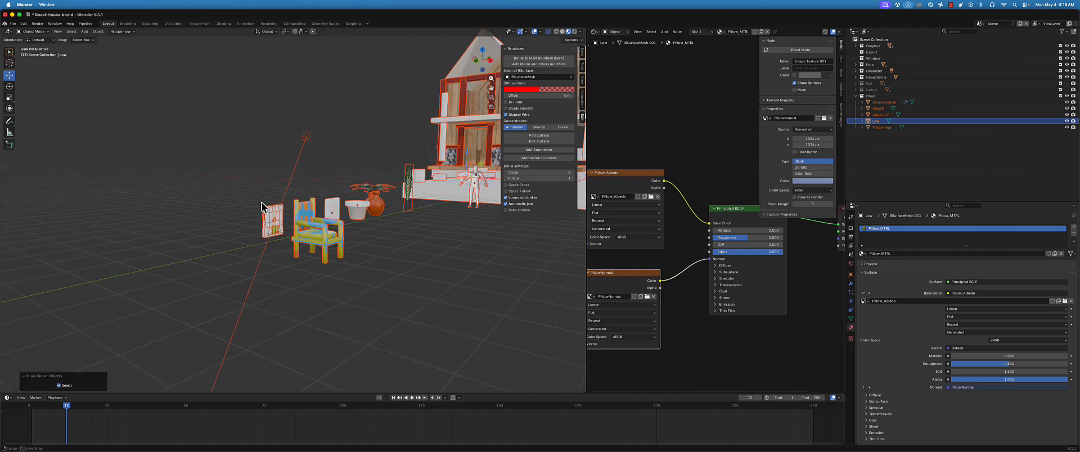
click(318, 212)
middle_drag(320, 222, 248, 212)
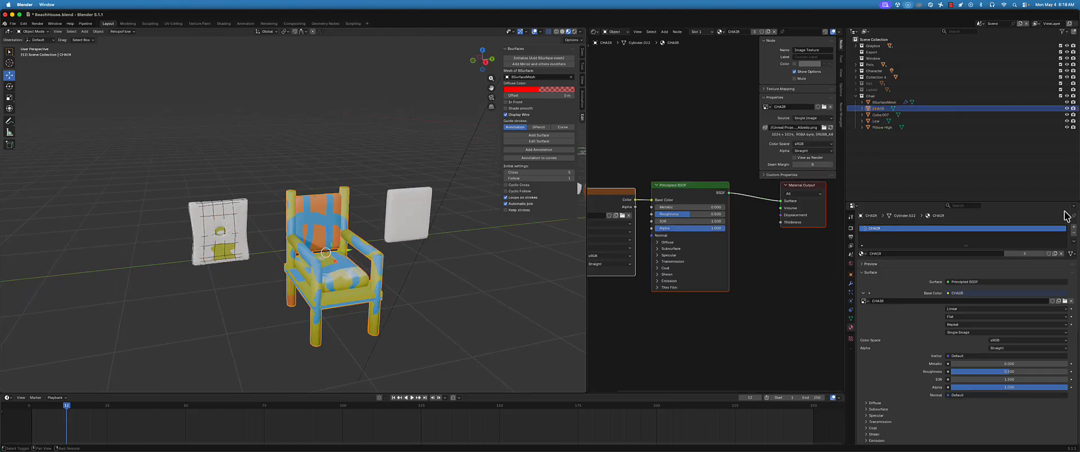
Examine the chair's UV layout over its texture in the UV Editing workspace
click(877, 121)
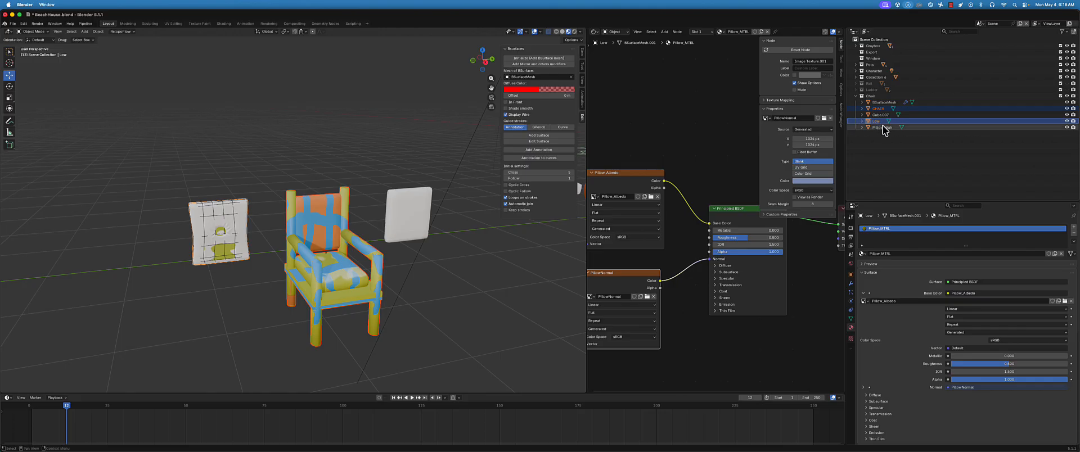
click(880, 109)
ctrl+click(880, 122)
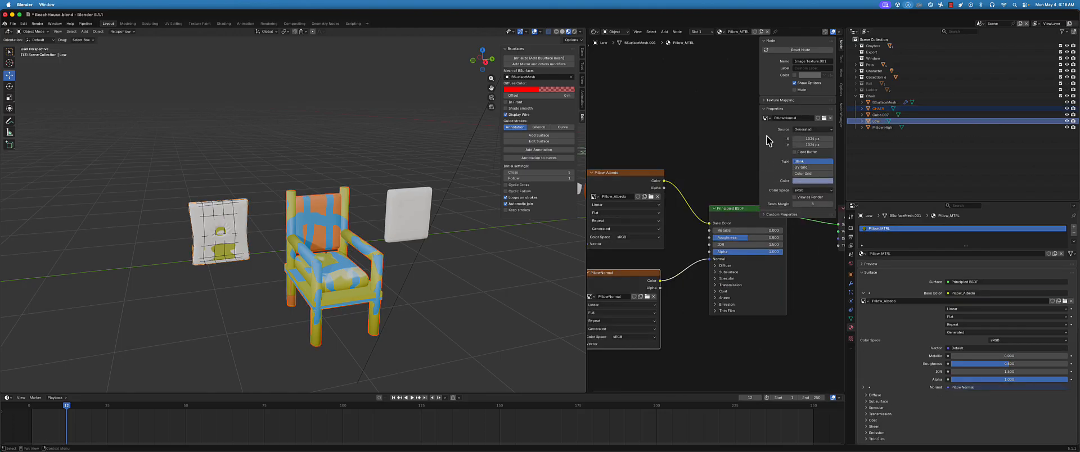
middle_drag(360, 210, 364, 197)
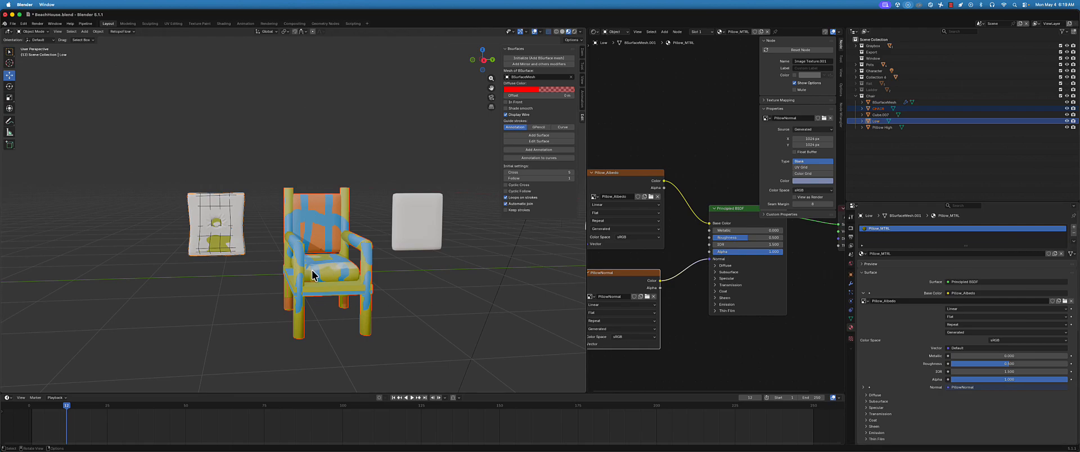
click(329, 231)
click(174, 24)
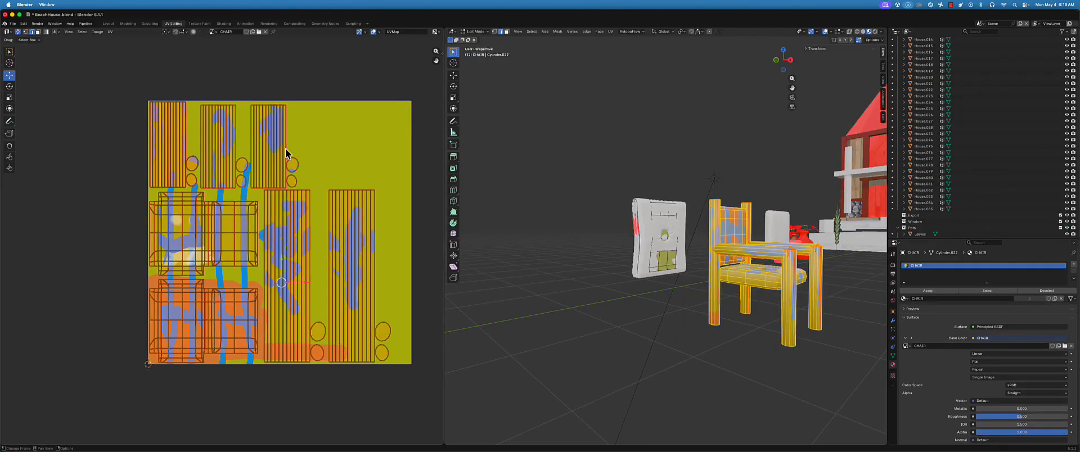
mouse_move(720, 246)
middle_down()
mouse_move(732, 242)
mouse_move(712, 237)
middle_up()
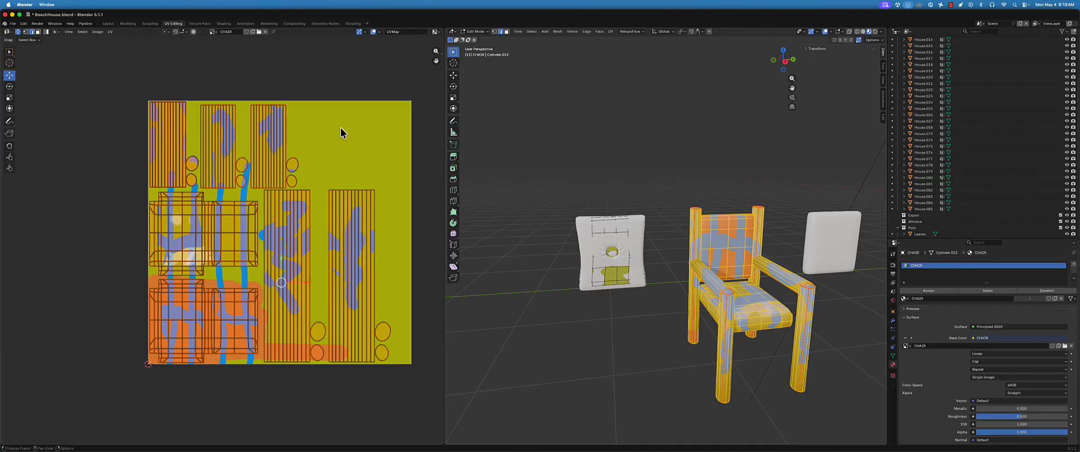
Return to the Layout workspace and box-select the overlapping pillow meshes beside the chair
click(108, 23)
drag(206, 150, 288, 321)
scroll(265, 314, up, 4)
middle_drag(263, 309, 334, 322)
click(342, 306)
scroll(333, 322, down, 2)
drag(211, 97, 328, 304)
middle_drag(295, 248, 300, 235)
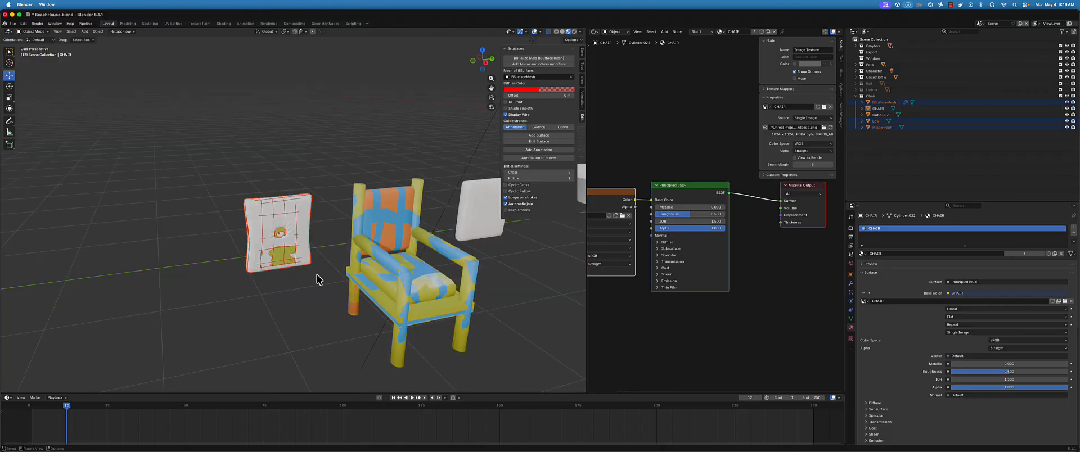
middle_drag(316, 279, 306, 287)
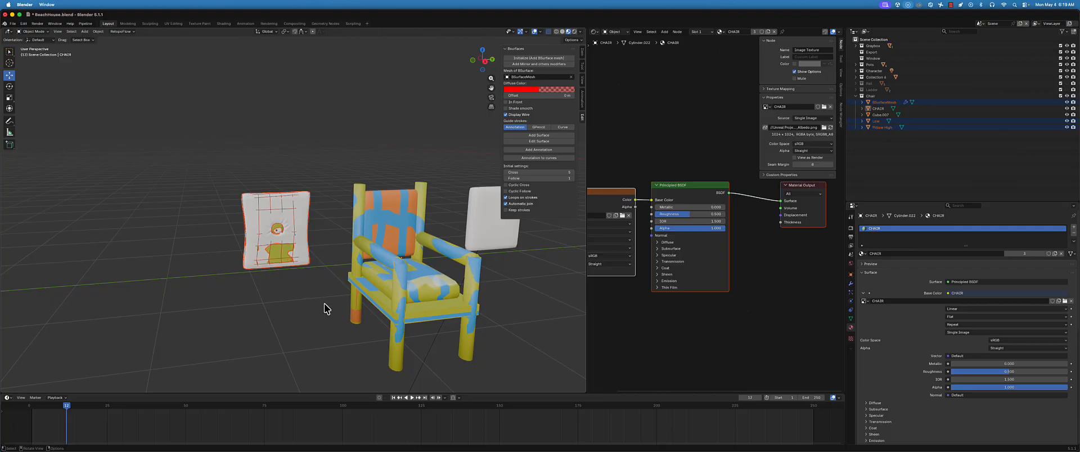
Isolate Low and Pillow High by hiding every other object in the scene
click(876, 121)
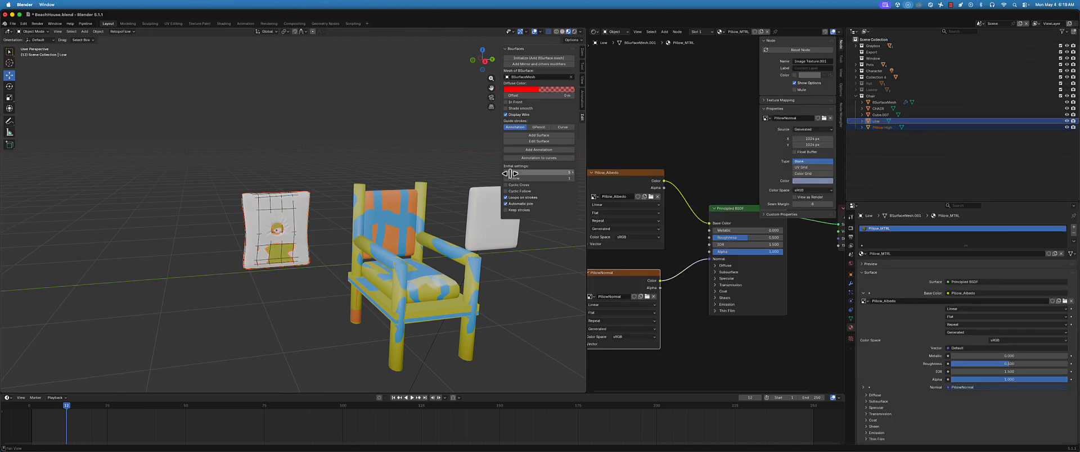
middle_drag(340, 201, 340, 201)
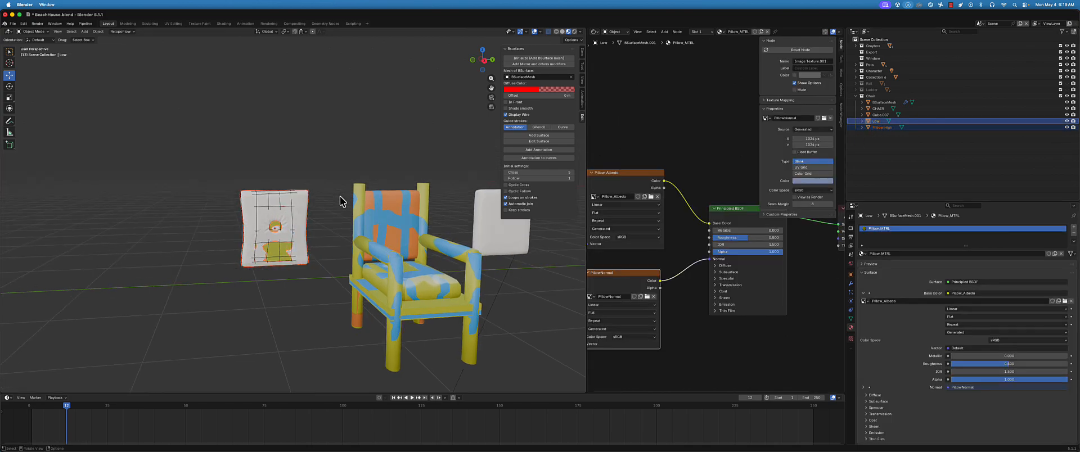
key(shift+h)
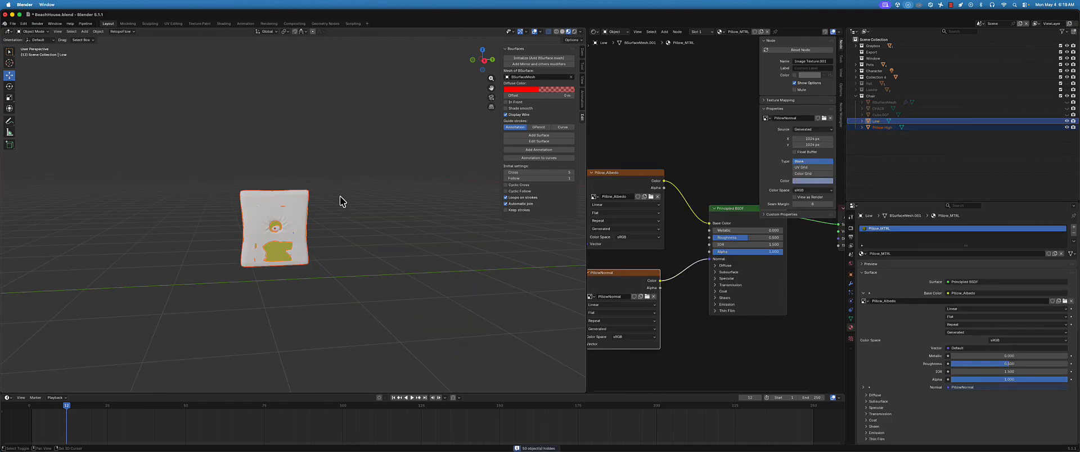
Toggle Pillow High off and on to compare it with the low-poly pillow Low underneath
click(883, 122)
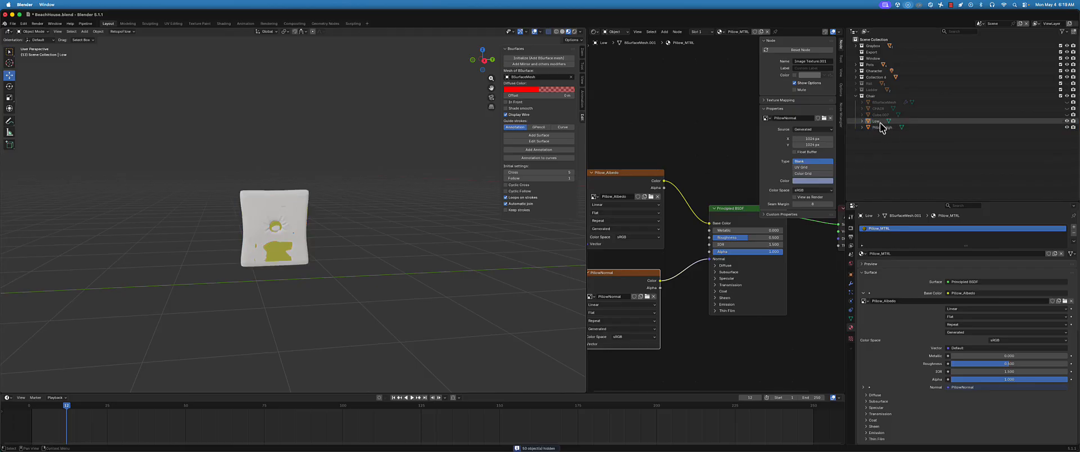
click(1067, 128)
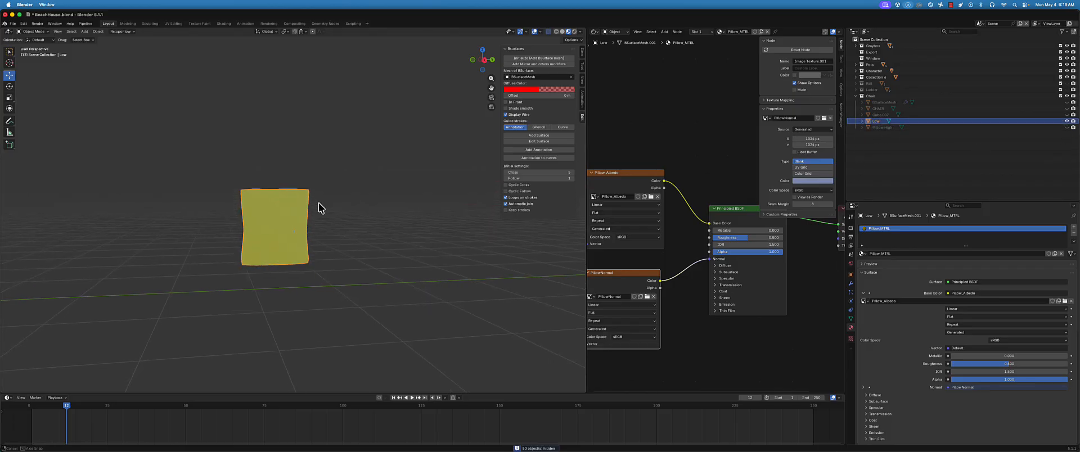
scroll(315, 219, up, 3)
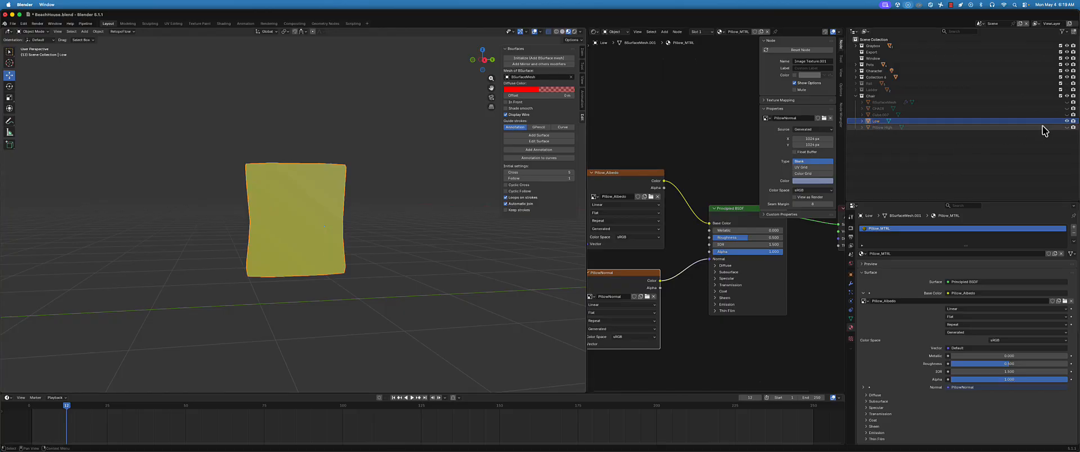
click(1067, 127)
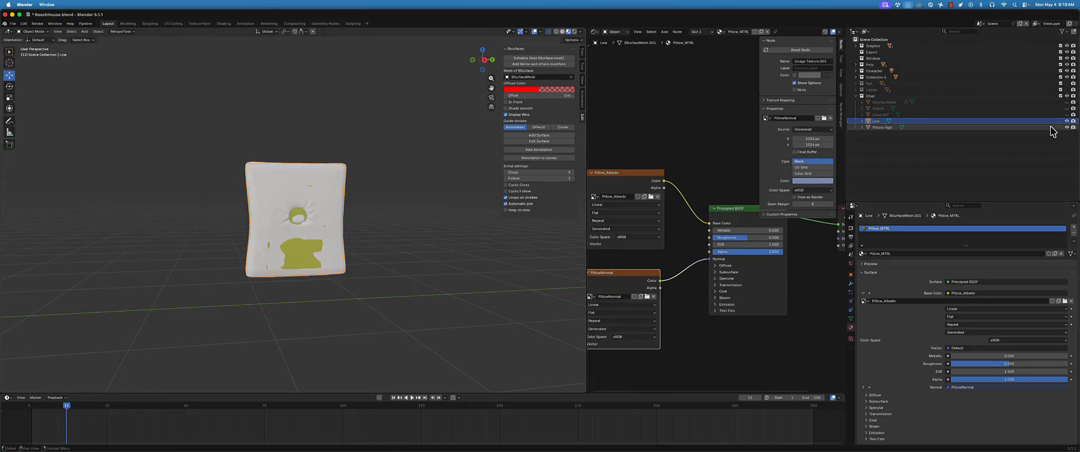
Make Low the only selected object and save the file
click(876, 127)
click(875, 122)
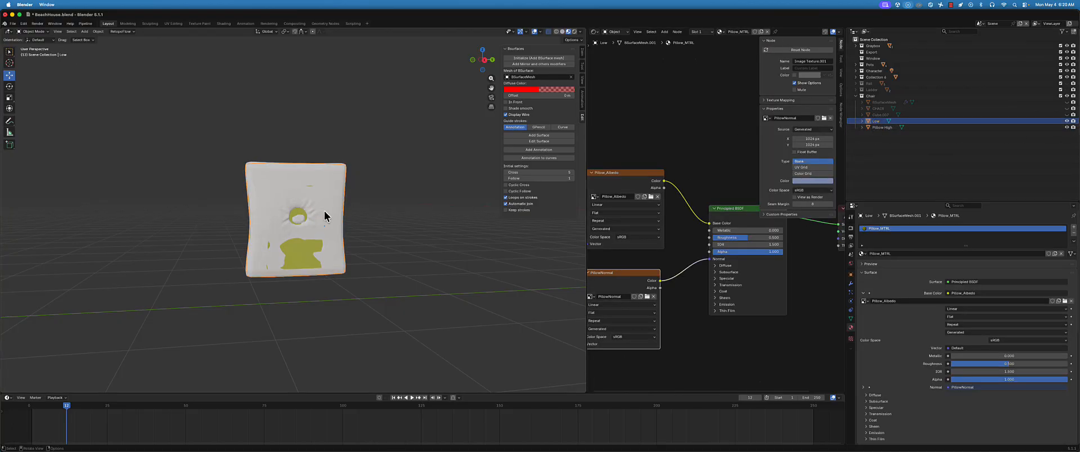
middle_drag(326, 217, 307, 236)
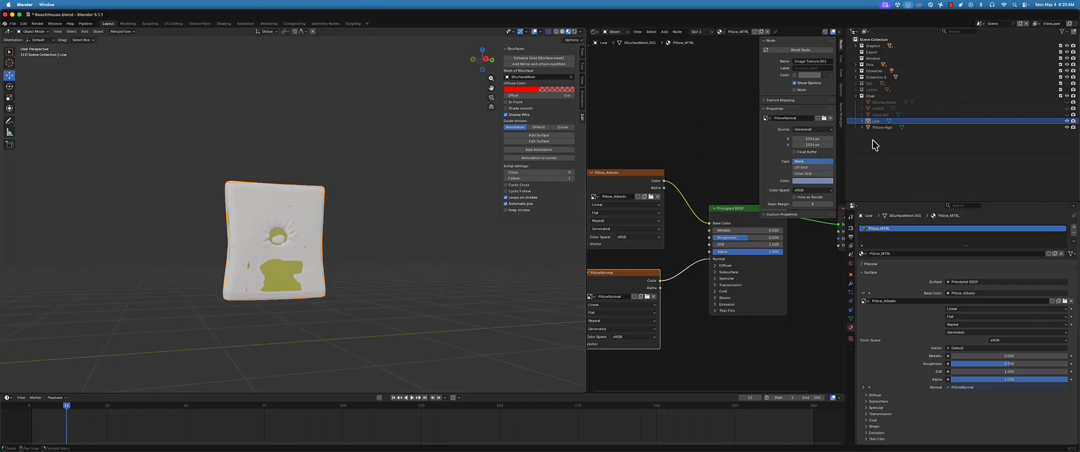
key(super+s)
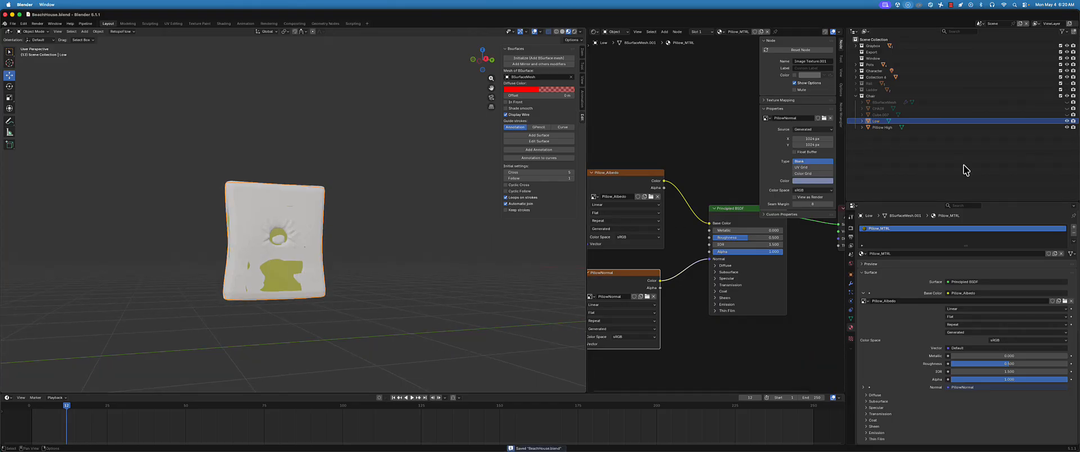
Show the scene's render properties and expand the Bake settings
click(853, 227)
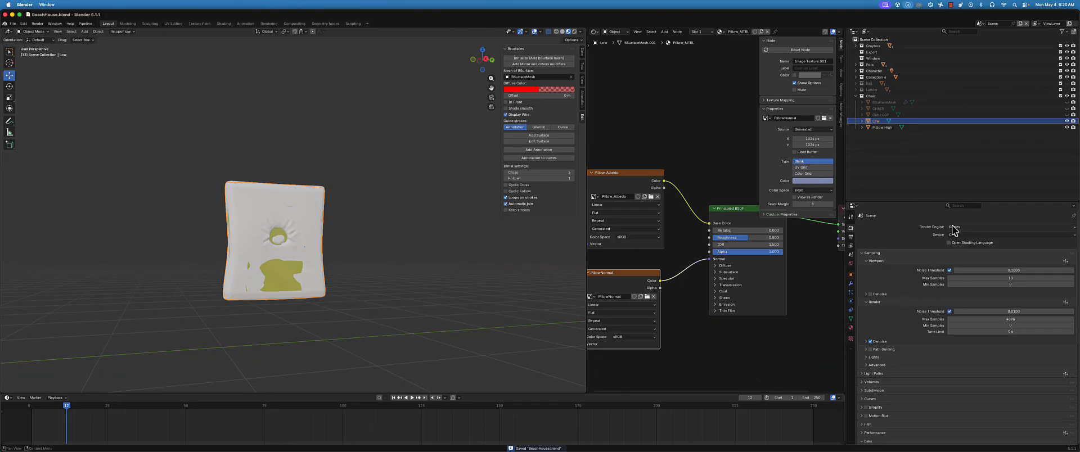
scroll(920, 304, down, 6)
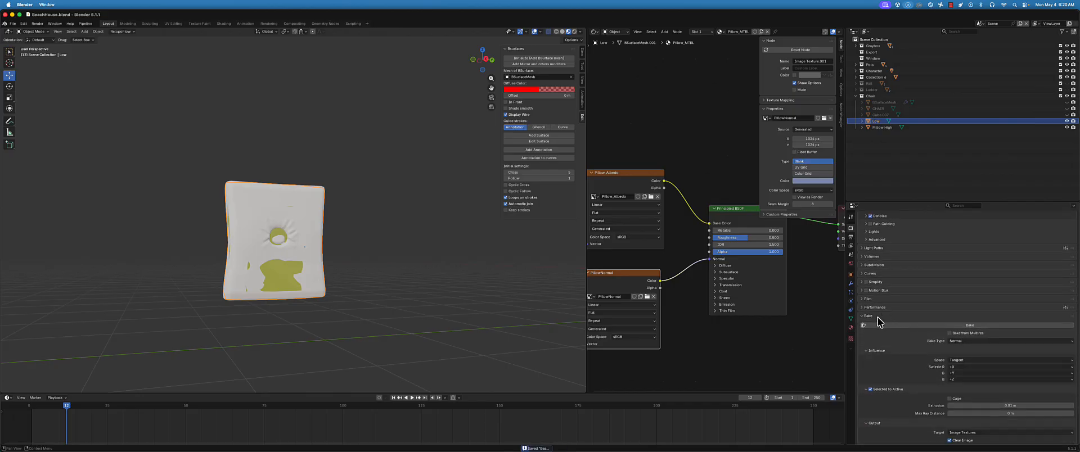
scroll(980, 331, down, 2)
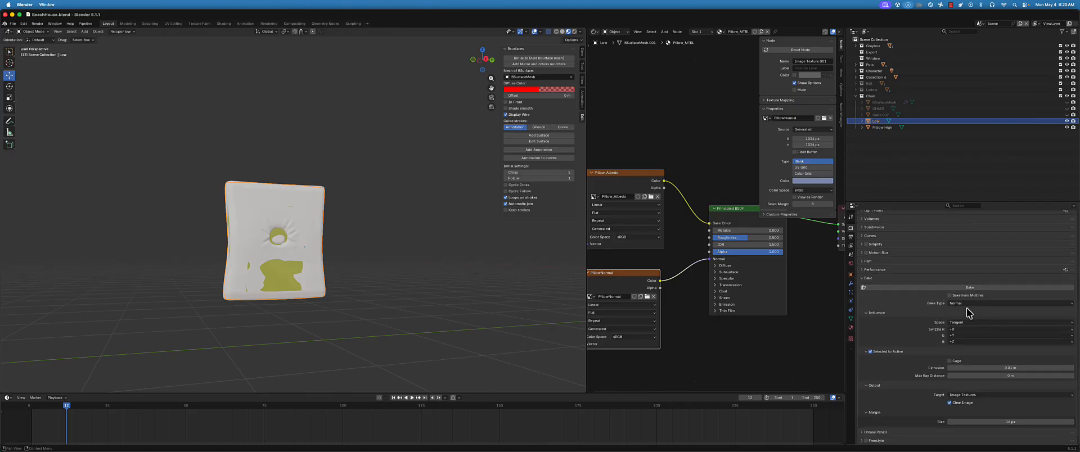
scroll(967, 309, down, 1)
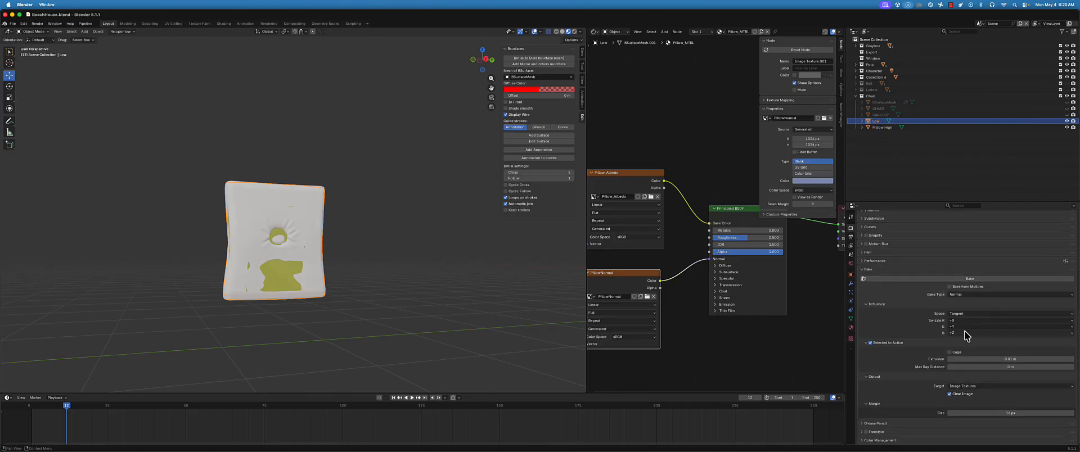
click(861, 271)
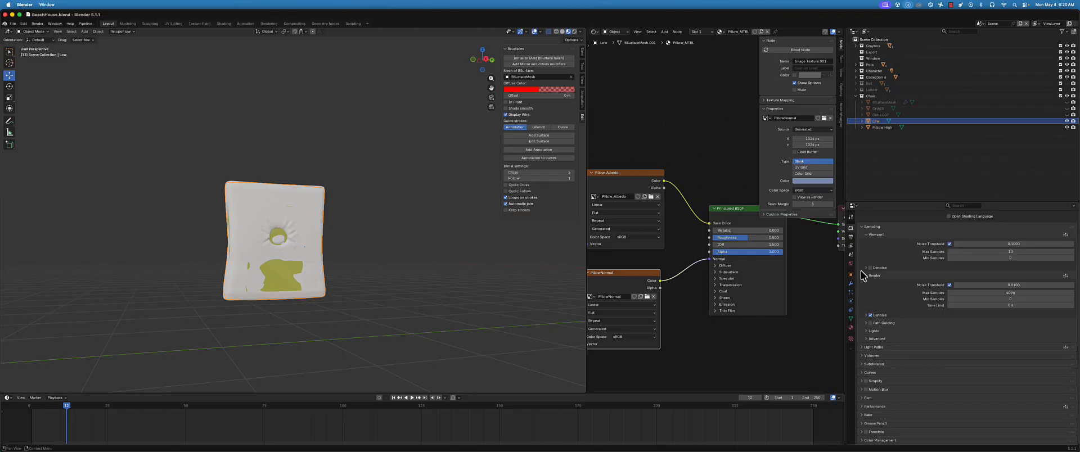
click(863, 416)
scroll(916, 353, down, 6)
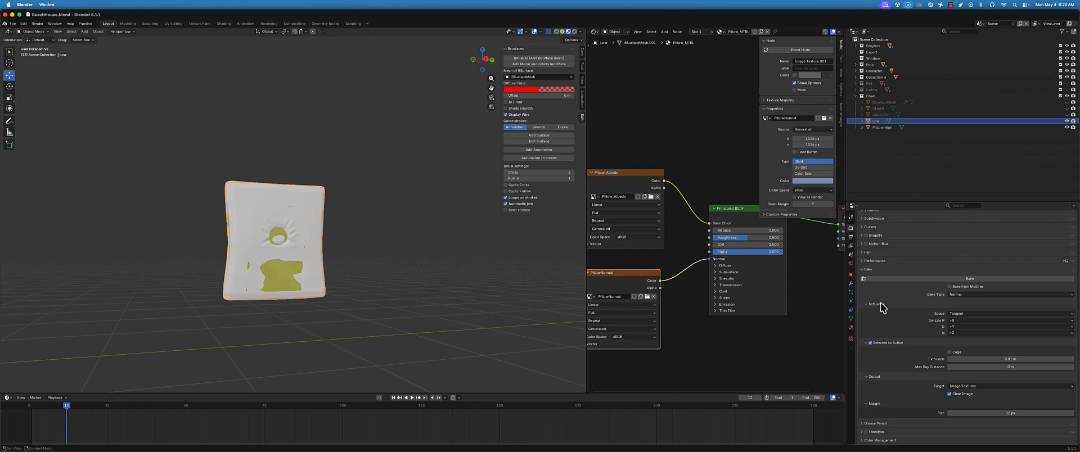
Review the bake settings for influence, output target and available bake types
click(867, 305)
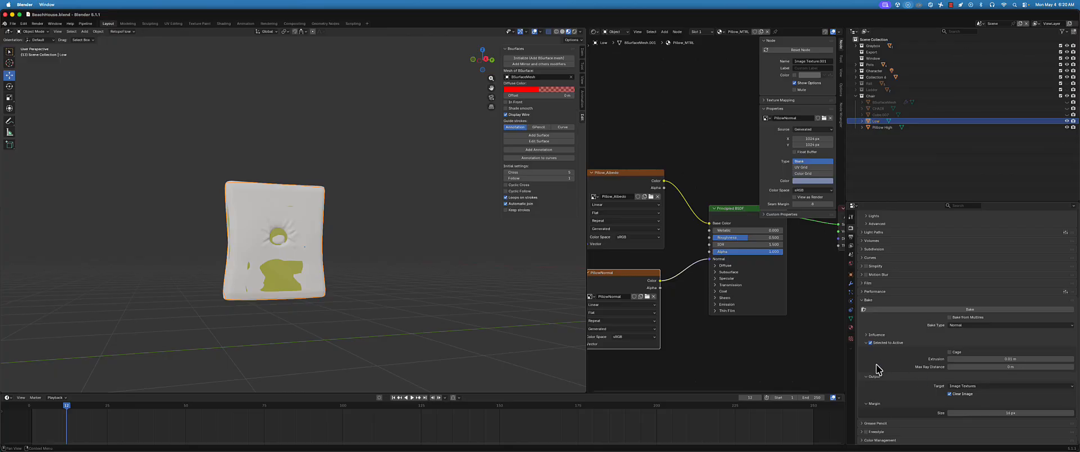
click(966, 387)
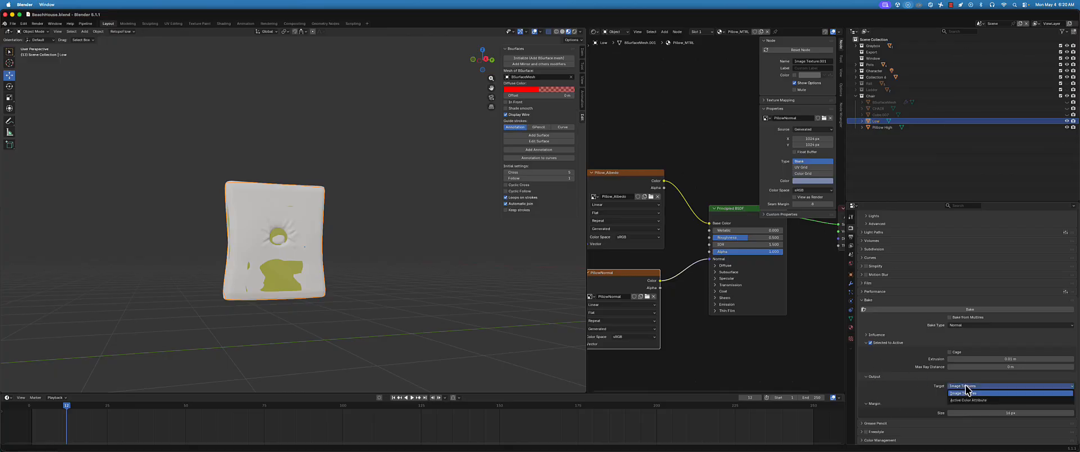
click(966, 387)
click(864, 337)
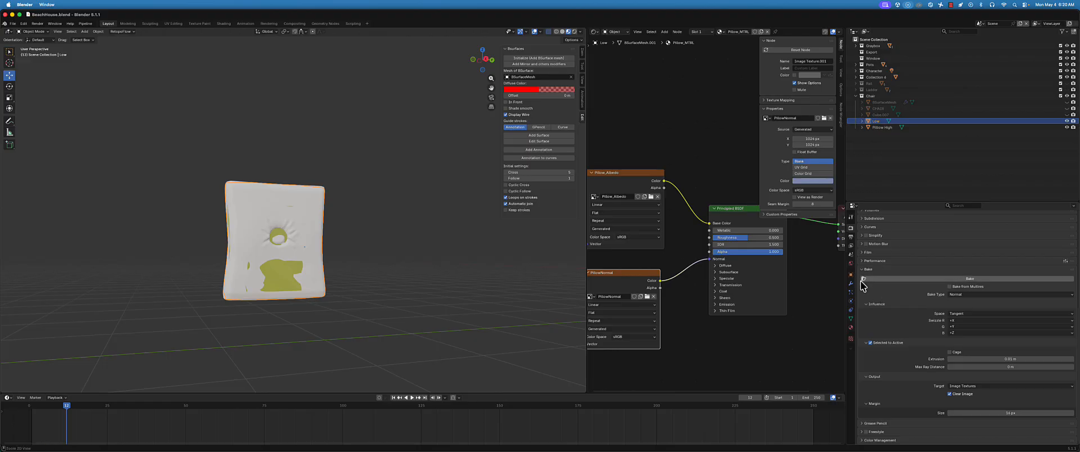
click(965, 294)
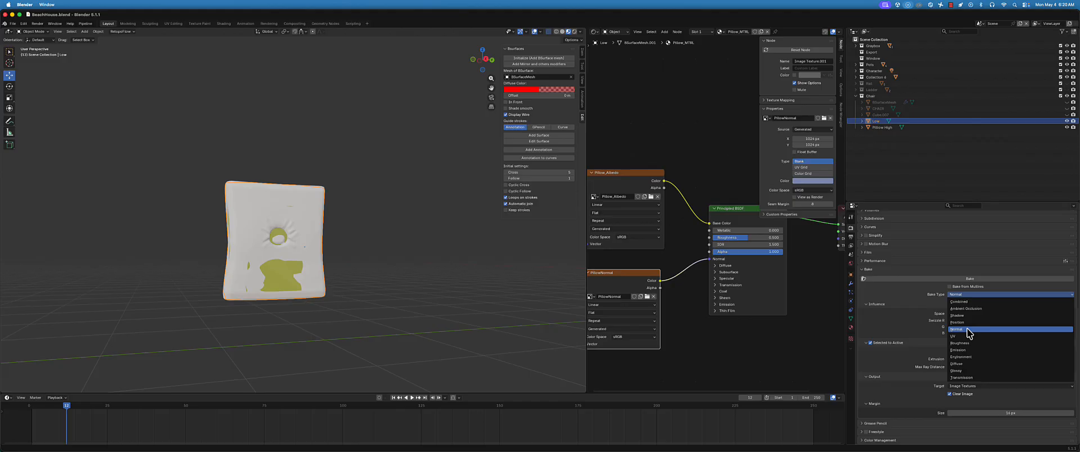
Compare the material nodes of Pillow High and Low, ending on Low's PillowNormal image node
click(878, 127)
click(885, 128)
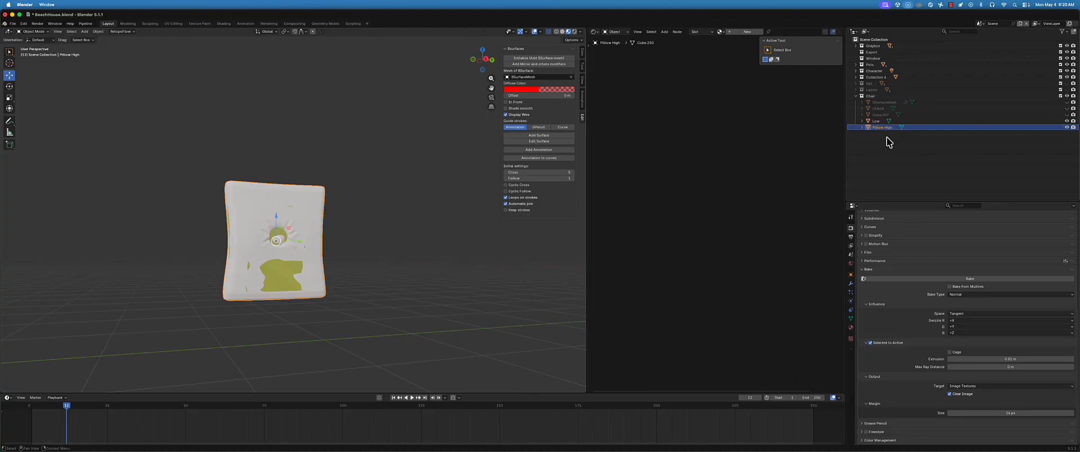
shift+click(873, 121)
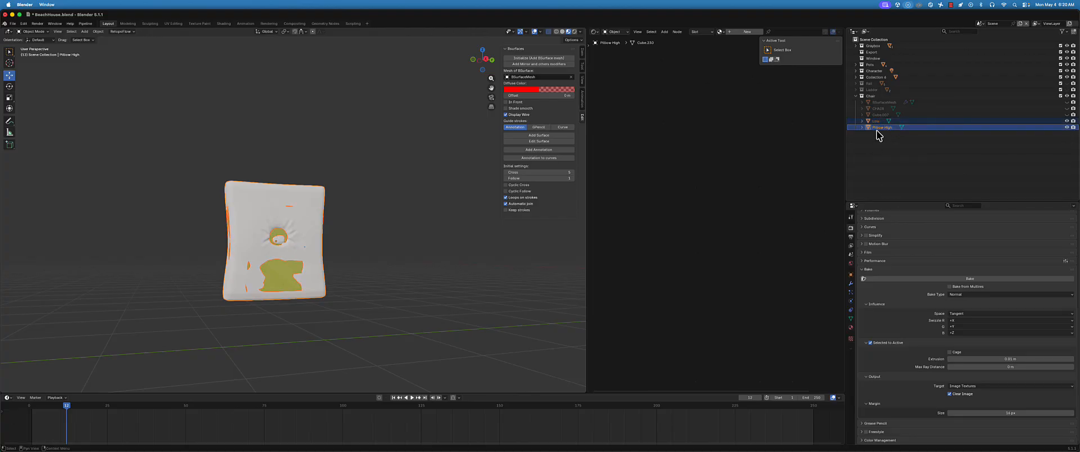
middle_drag(275, 230, 280, 237)
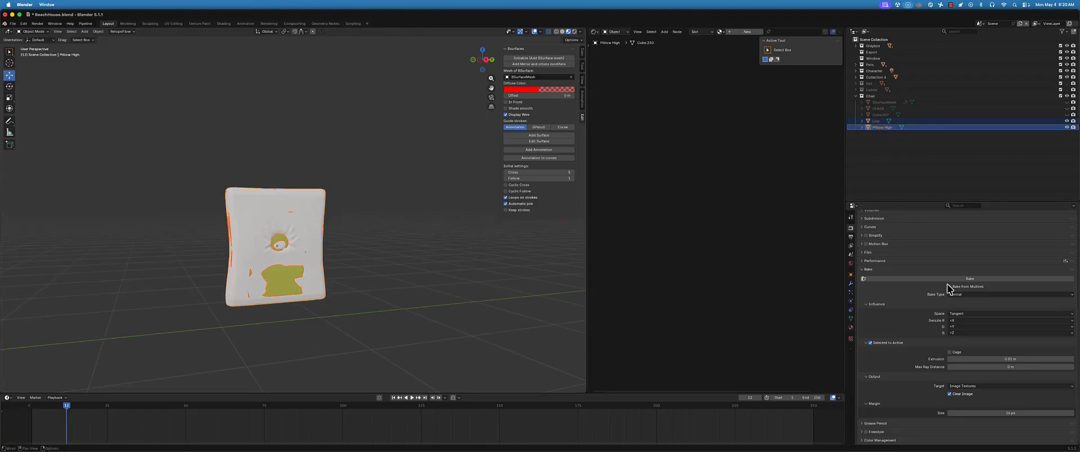
click(877, 122)
middle_drag(694, 247, 640, 318)
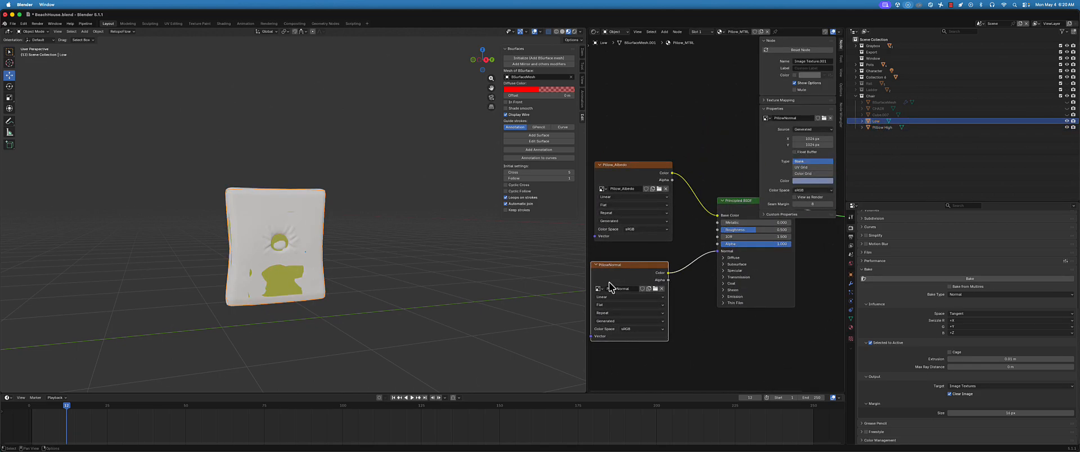
Try to bake the normal map with Low and Pillow High both selected and Pillow High active
ctrl+click(883, 127)
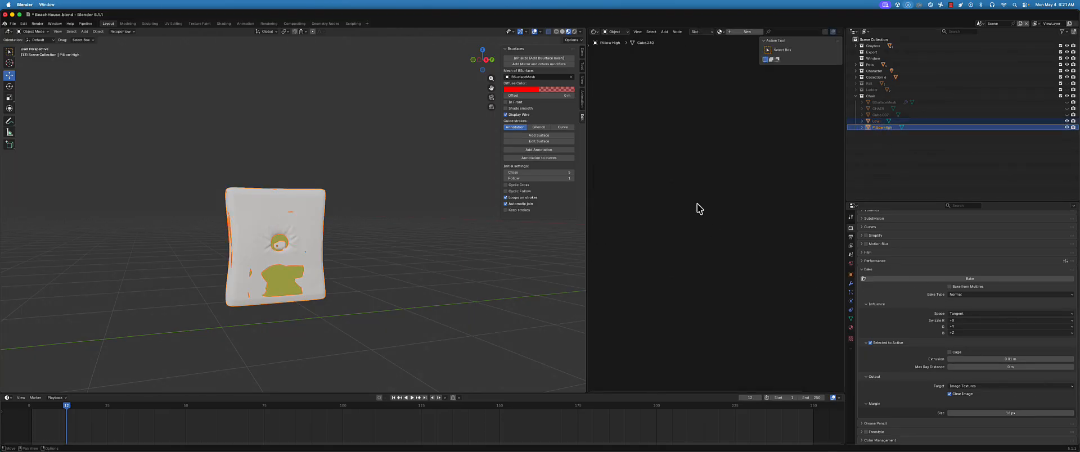
click(876, 121)
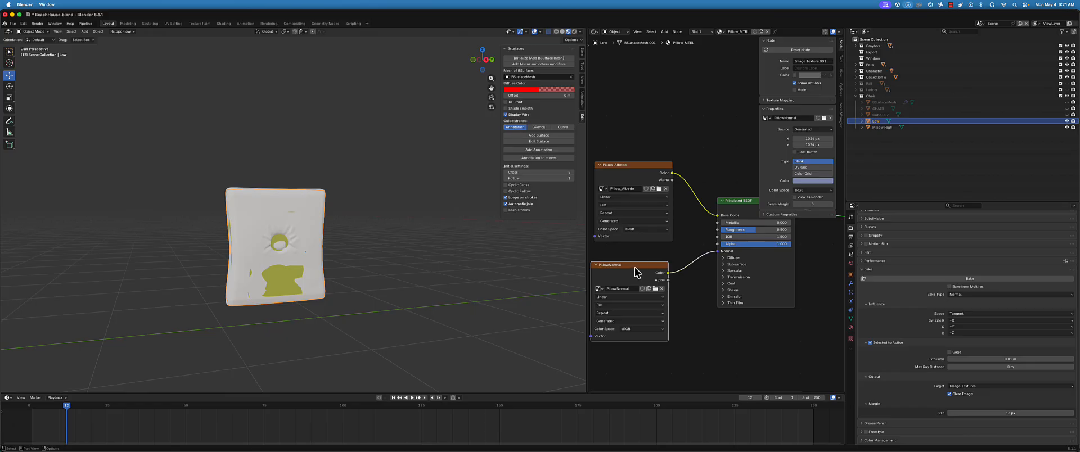
ctrl+click(881, 128)
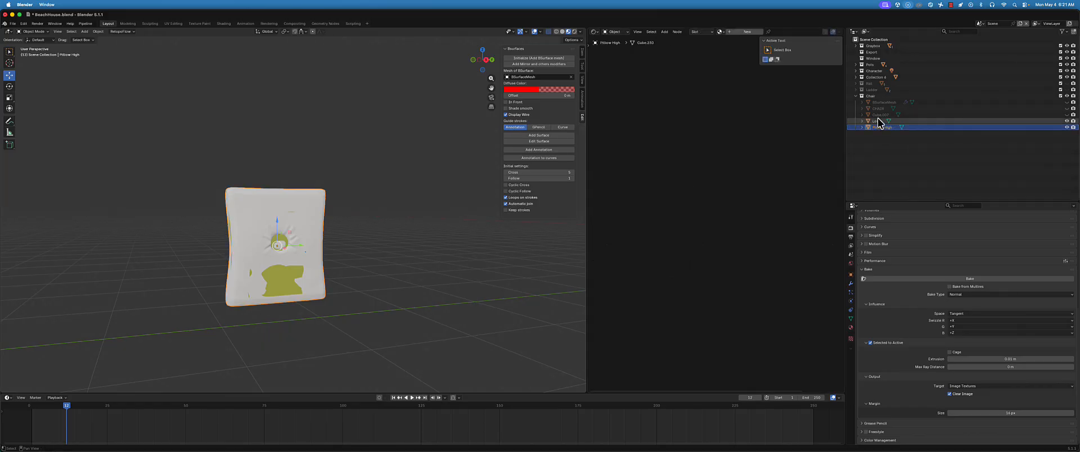
click(964, 279)
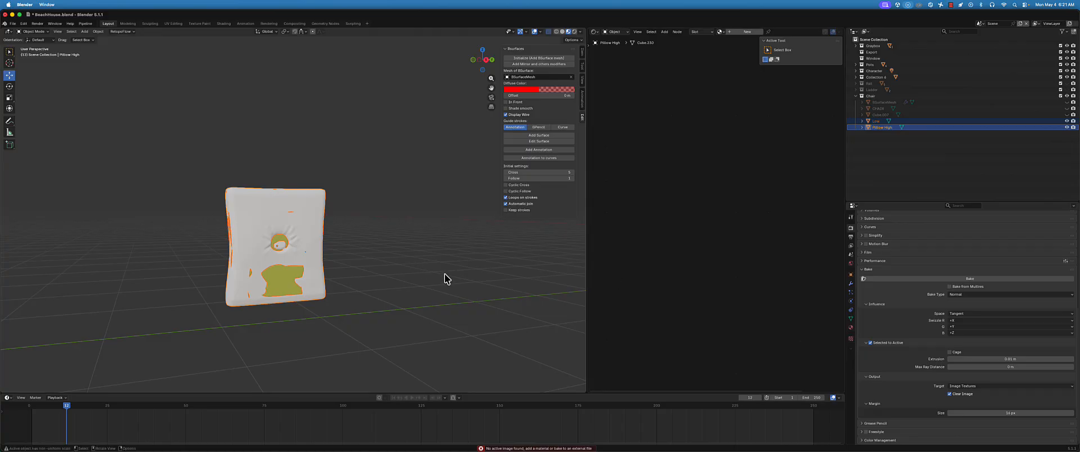
shift+middle_drag(383, 260, 394, 251)
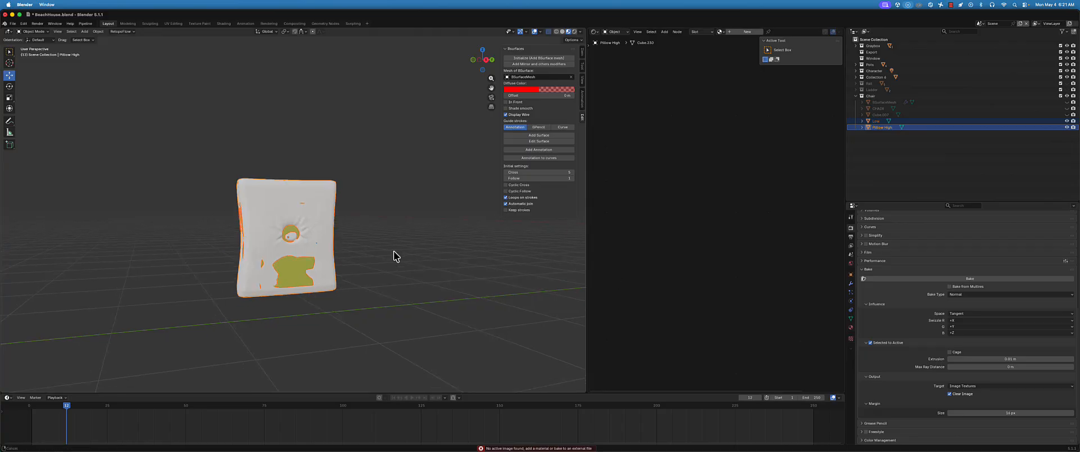
Select Pillow High and Low with Low as the active object, and bake the normal map
click(880, 128)
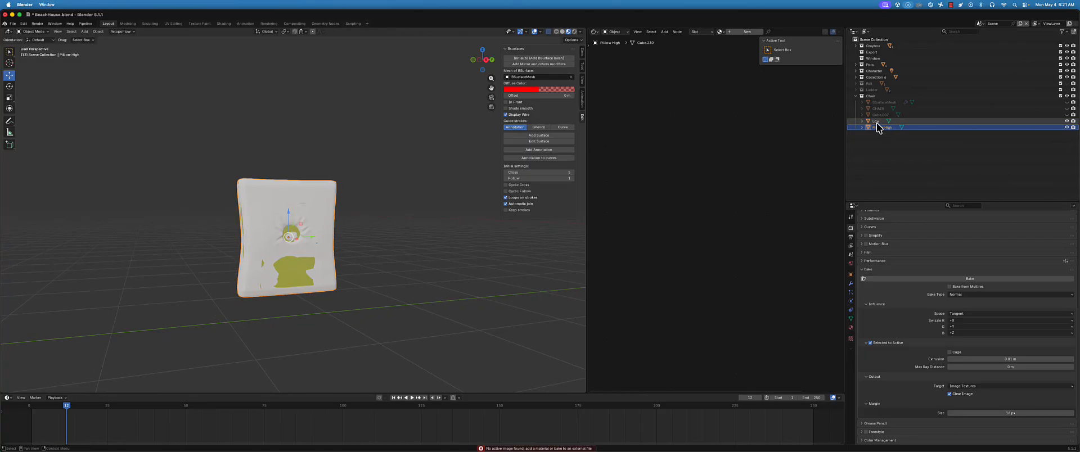
ctrl+click(877, 121)
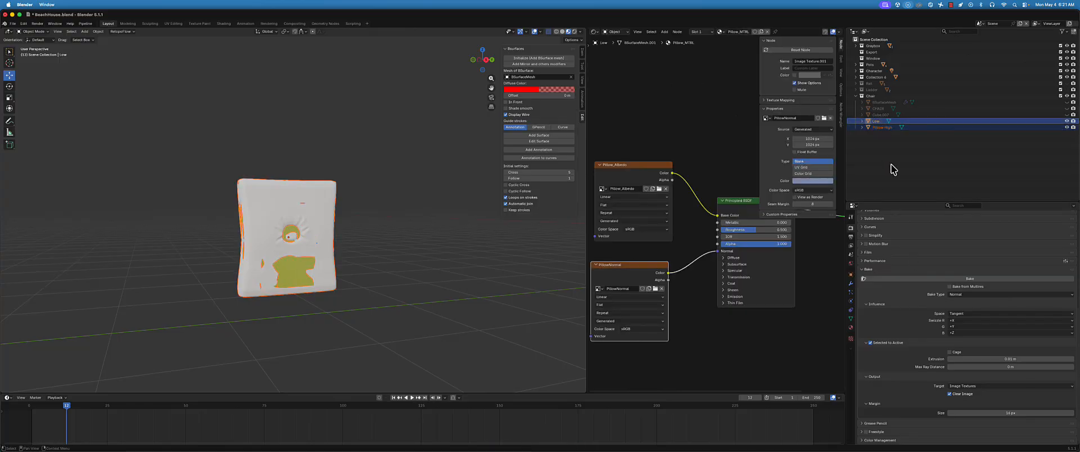
ctrl+click(878, 128)
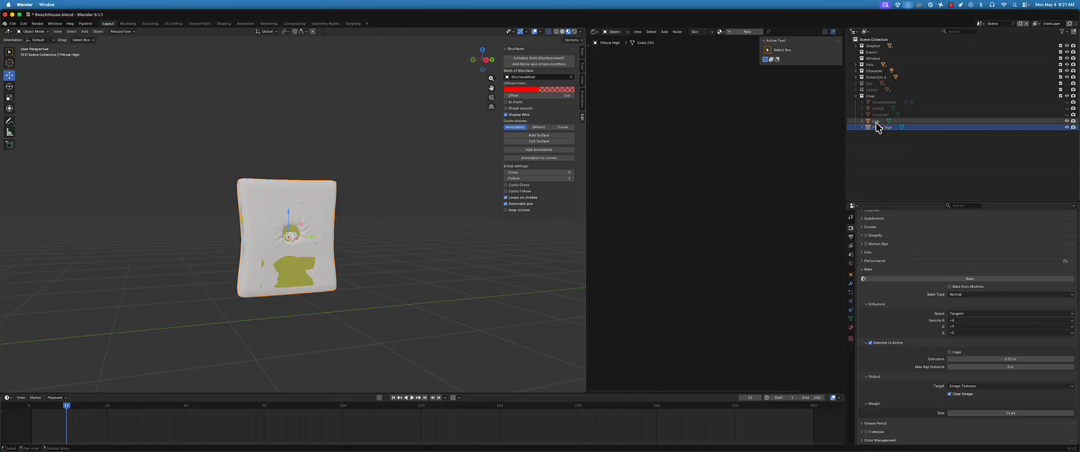
ctrl+click(877, 122)
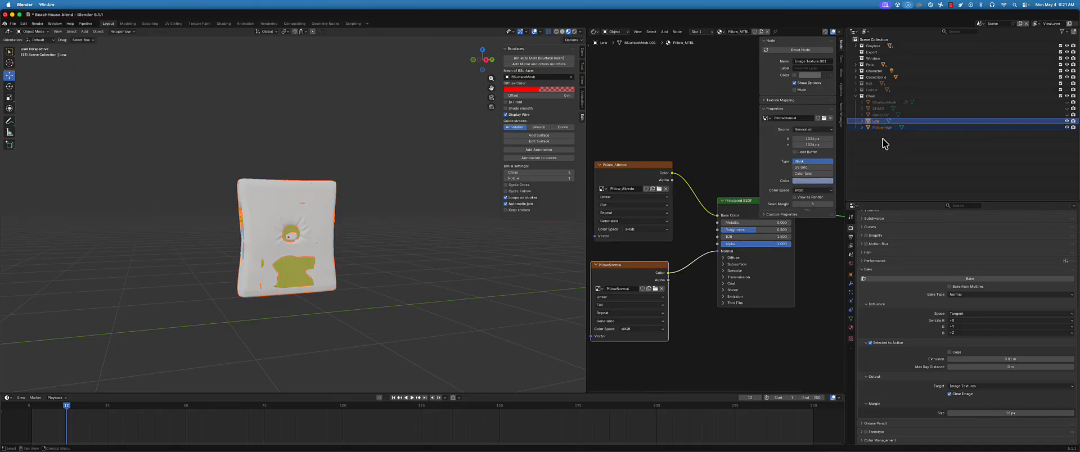
click(881, 128)
ctrl+click(880, 122)
click(955, 278)
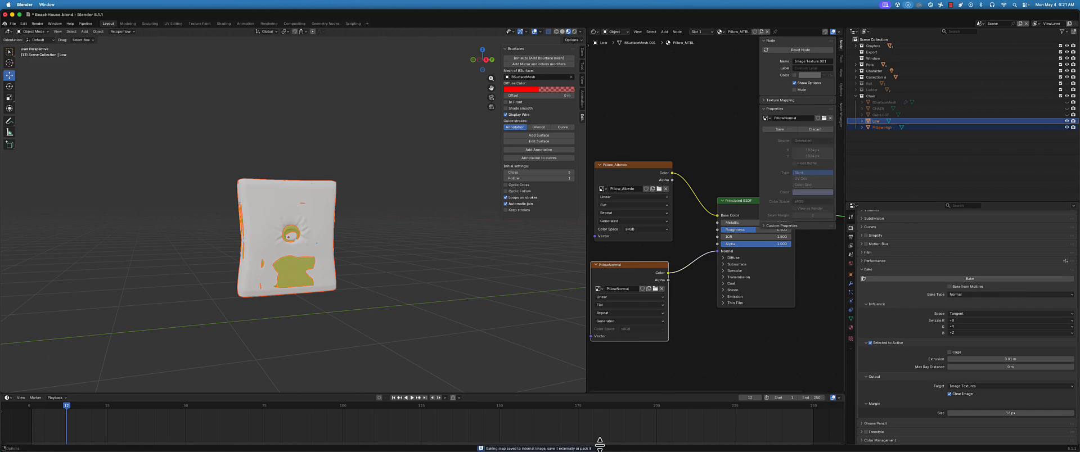
Select only Low and switch to the Texture Paint workspace to inspect the baked PillowNormal image up close
click(915, 121)
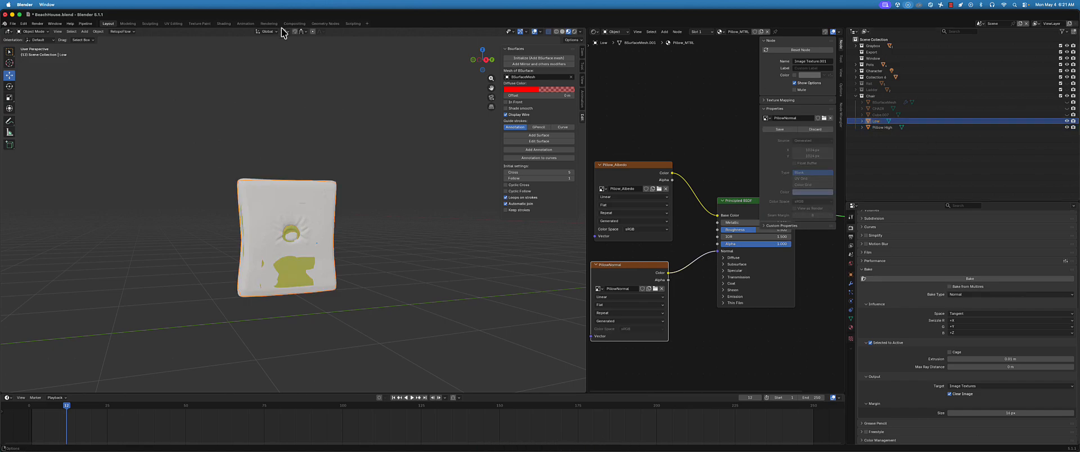
click(200, 23)
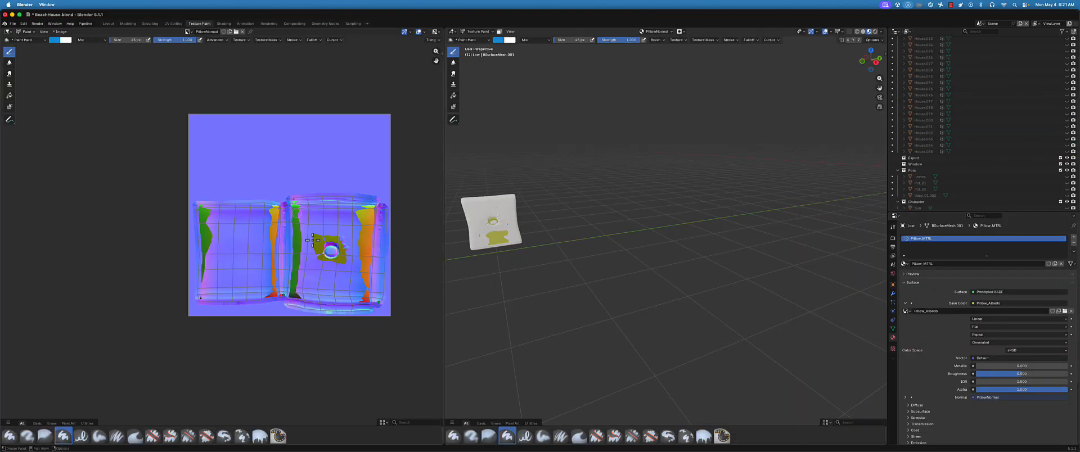
scroll(358, 269, up, 3)
scroll(358, 259, up, 3)
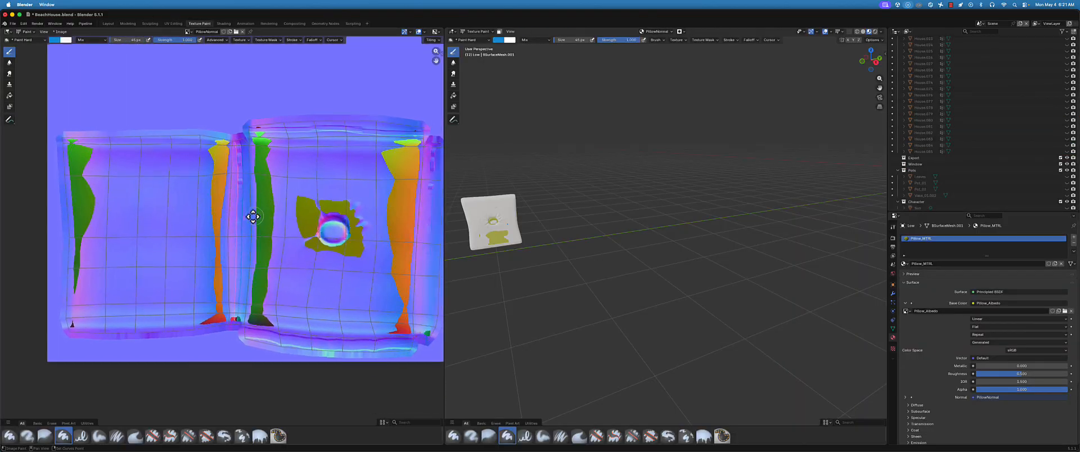
scroll(511, 229, up, 3)
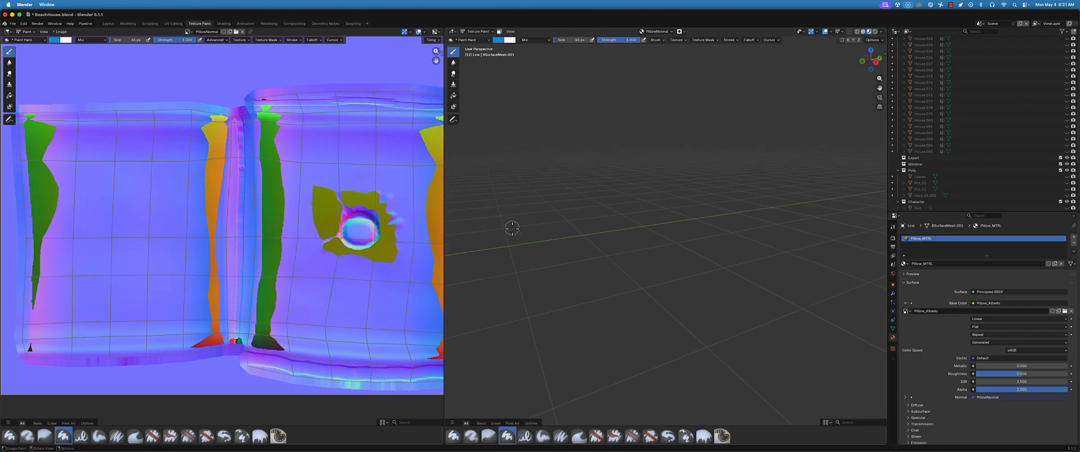
Examine the front of the pillow in the 3D view for places where Low pokes through Pillow High
scroll(511, 228, down, 2)
shift+middle_drag(511, 227, 598, 228)
scroll(539, 218, up, 1)
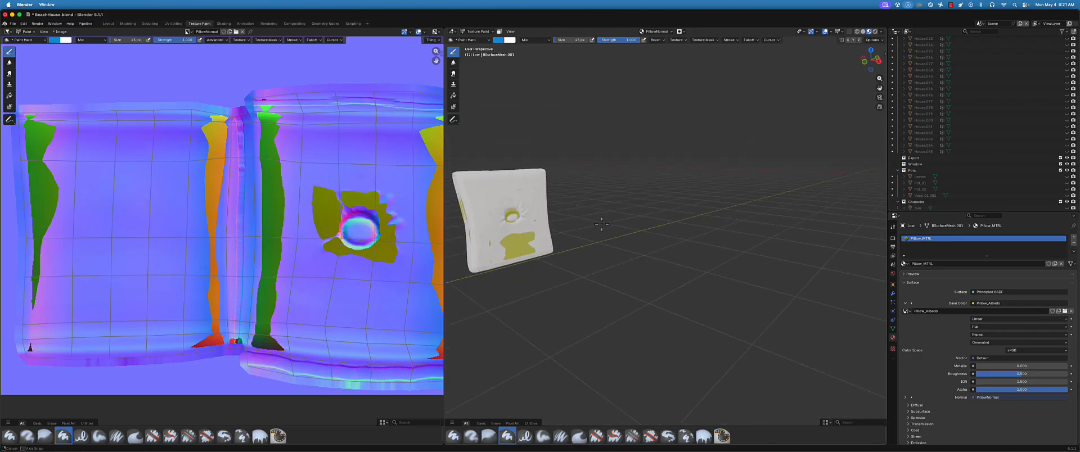
key(KP_Decimal)
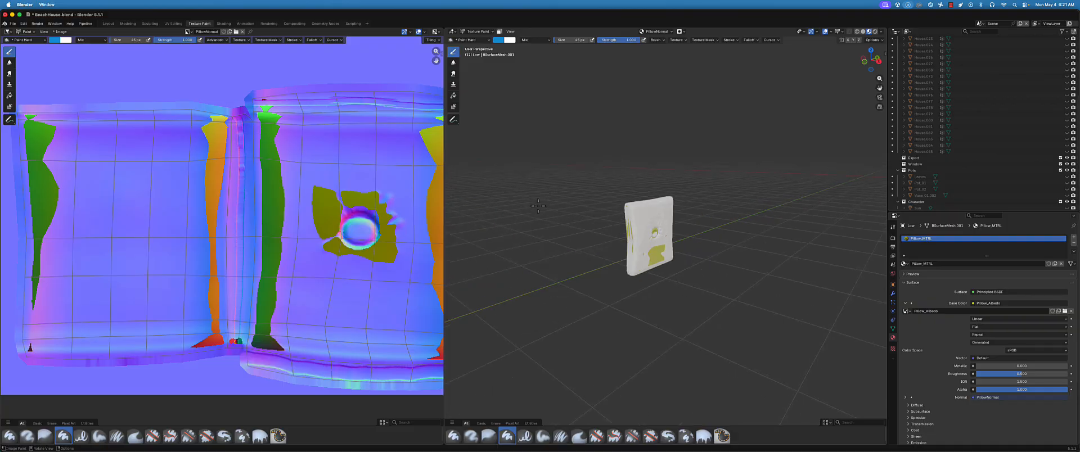
middle_drag(644, 286, 611, 282)
scroll(698, 241, up, 3)
scroll(699, 241, up, 2)
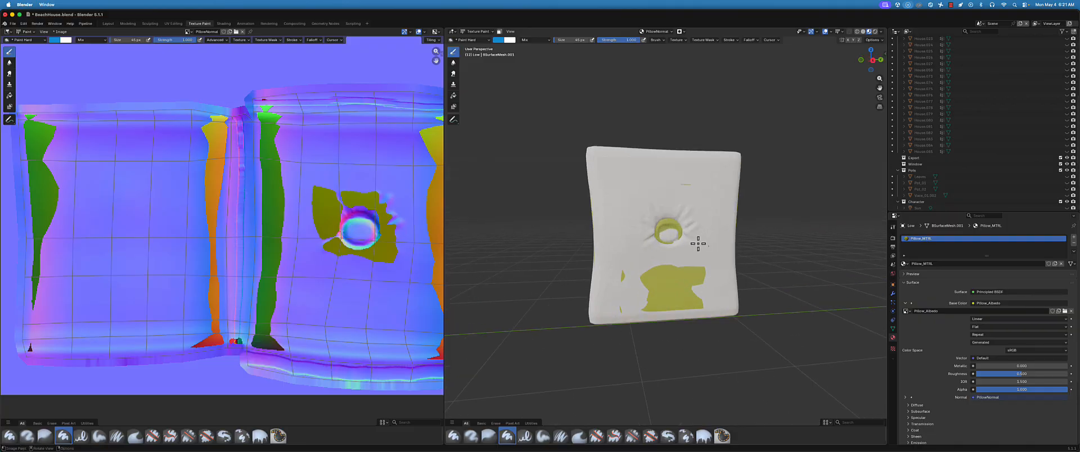
Show the render properties' Selected to Active bake settings and set the extrusion to 0.1 m
scroll(928, 186, down, 5)
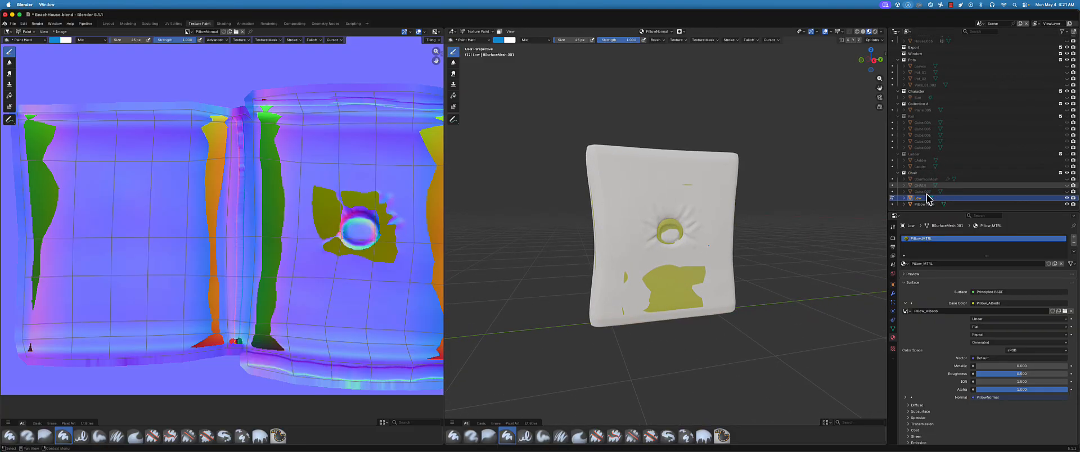
click(893, 238)
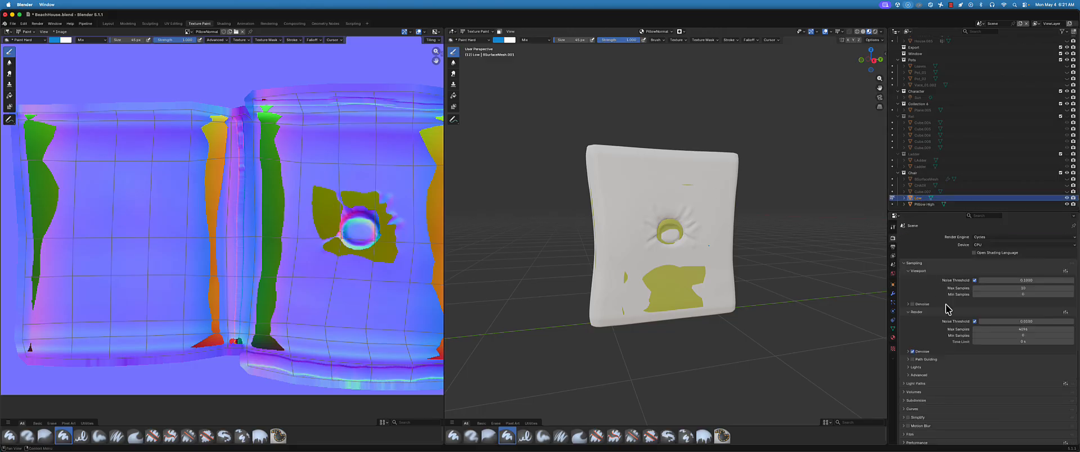
scroll(950, 307, down, 6)
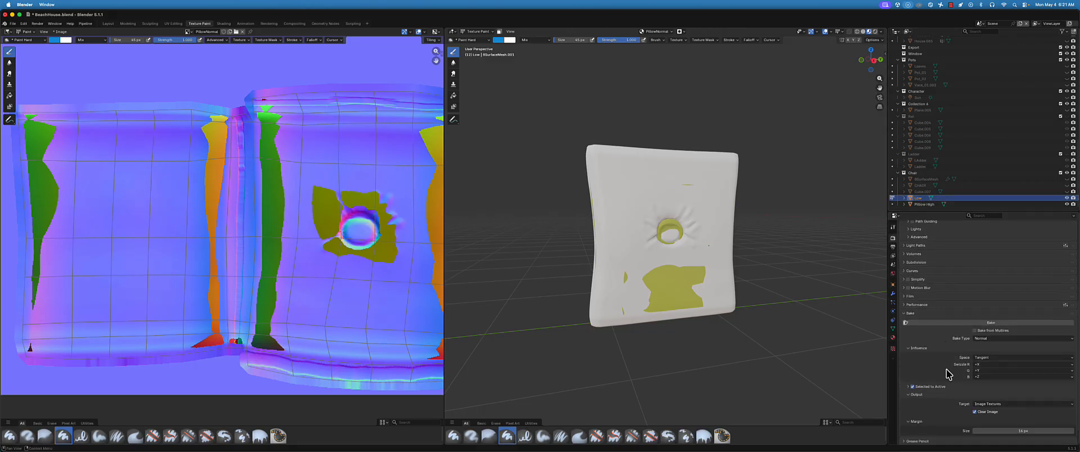
scroll(948, 375, down, 1)
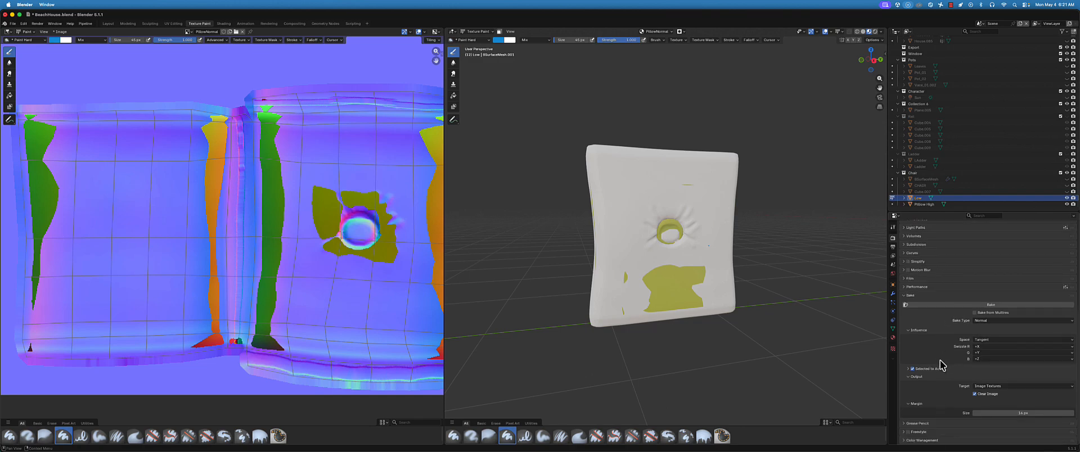
click(915, 369)
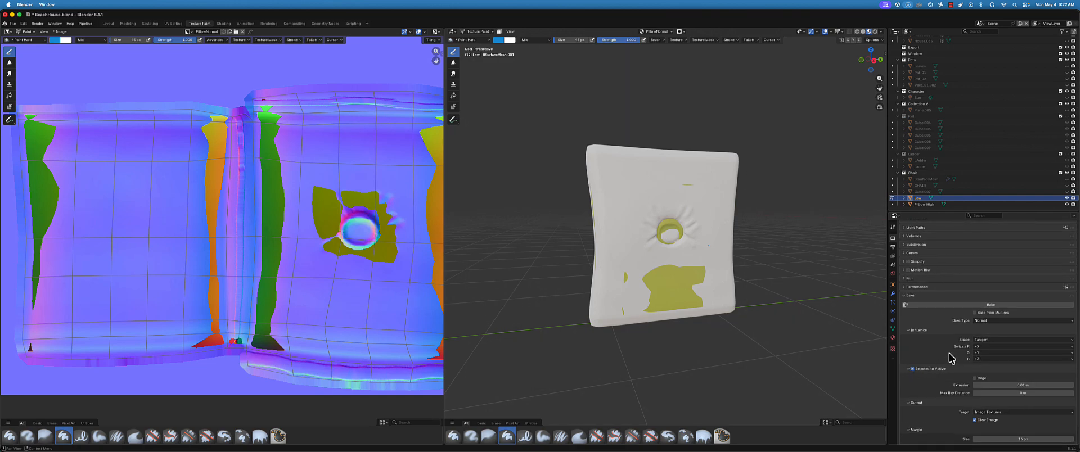
scroll(954, 360, down, 1)
click(1025, 361)
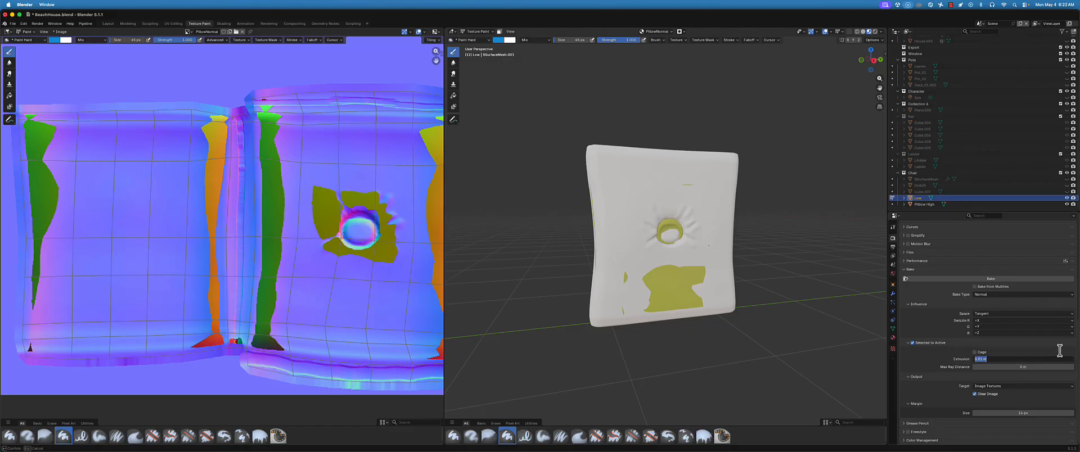
text(.1)
key(Return)
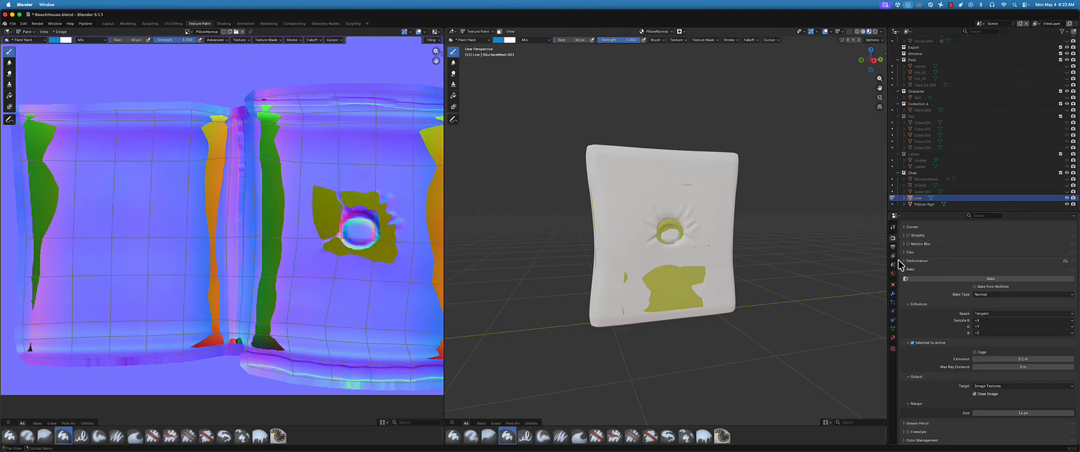
Bake the normal map again from Pillow High onto the active Low, and inspect the resulting image and pillow
ctrl+click(926, 204)
ctrl+click(926, 198)
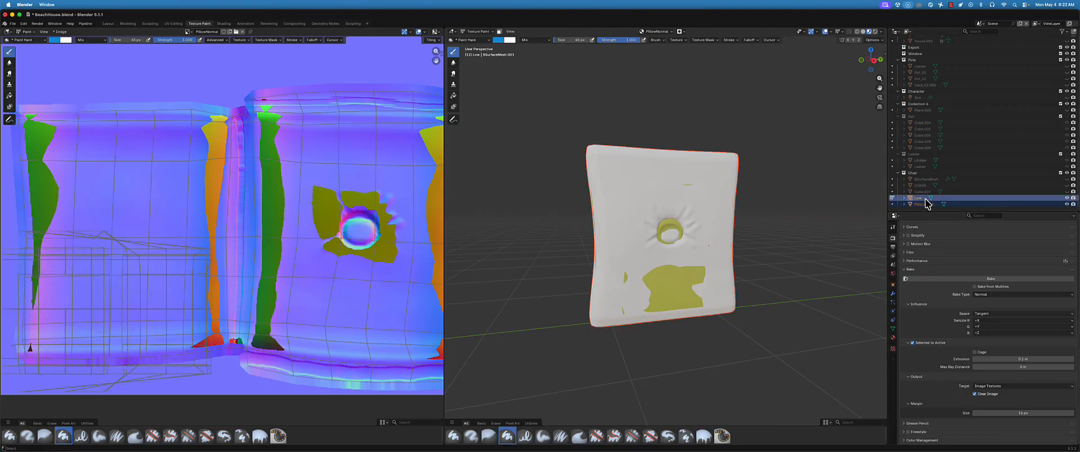
click(961, 279)
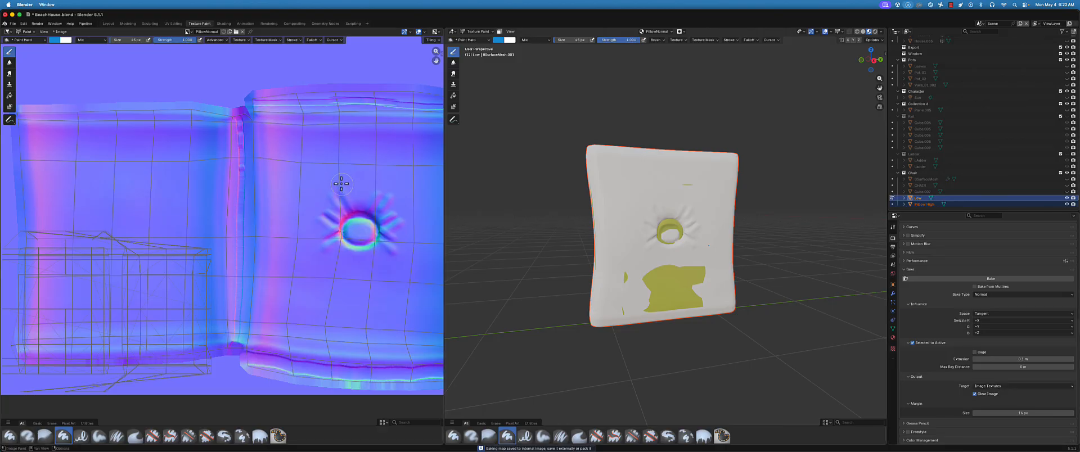
scroll(313, 221, down, 2)
scroll(313, 221, down, 2)
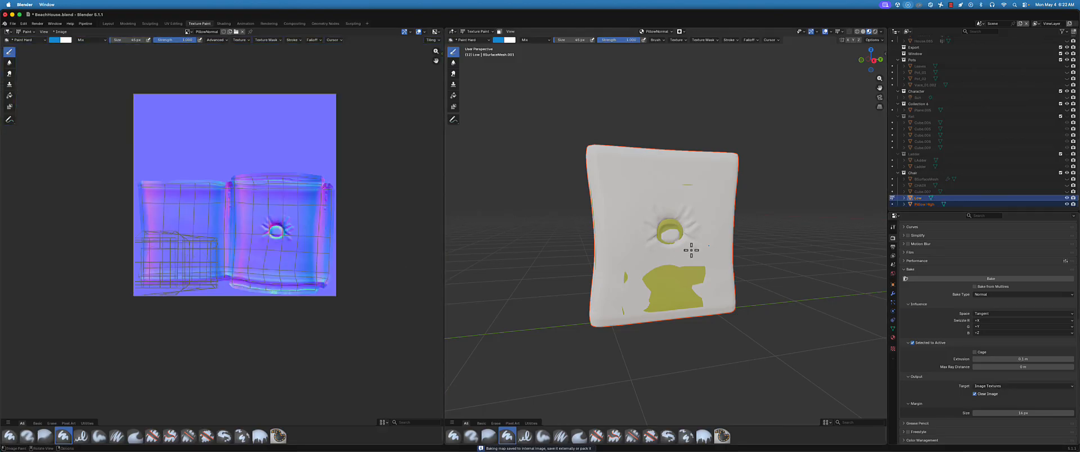
middle_drag(692, 251, 702, 251)
scroll(223, 231, up, 2)
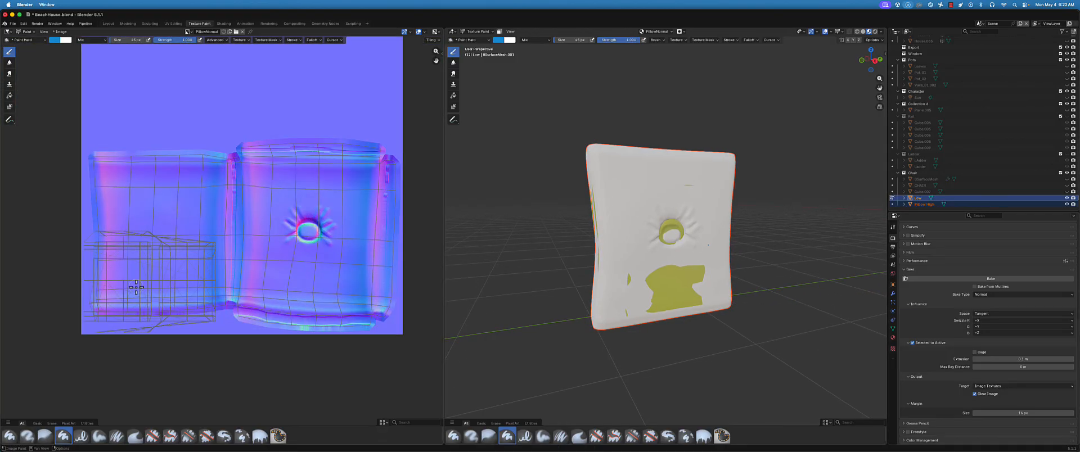
Select only Low and save the baked normal map image as PillowNormal.png
click(919, 200)
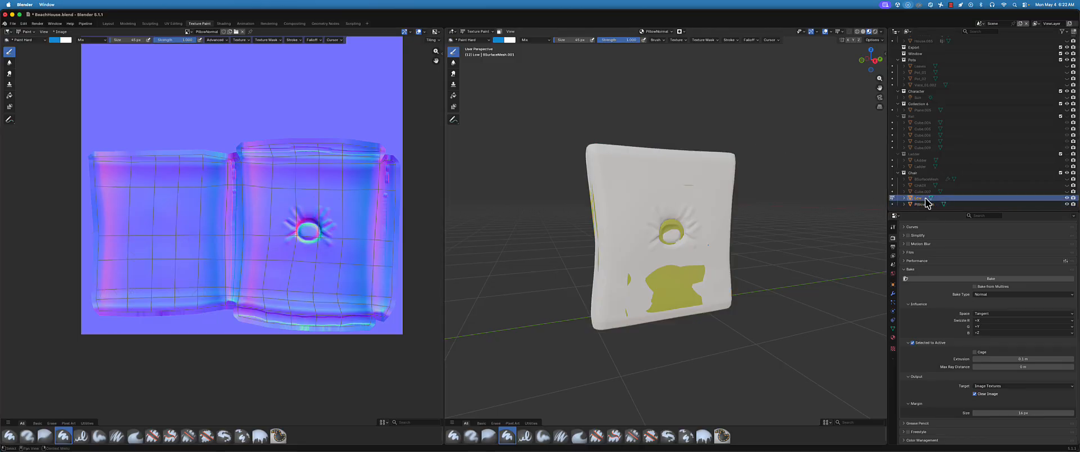
click(60, 32)
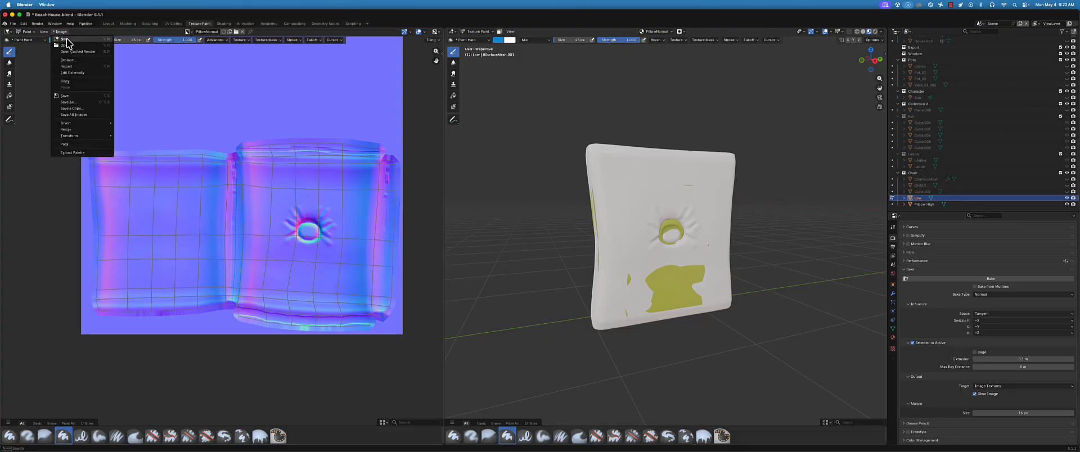
click(79, 96)
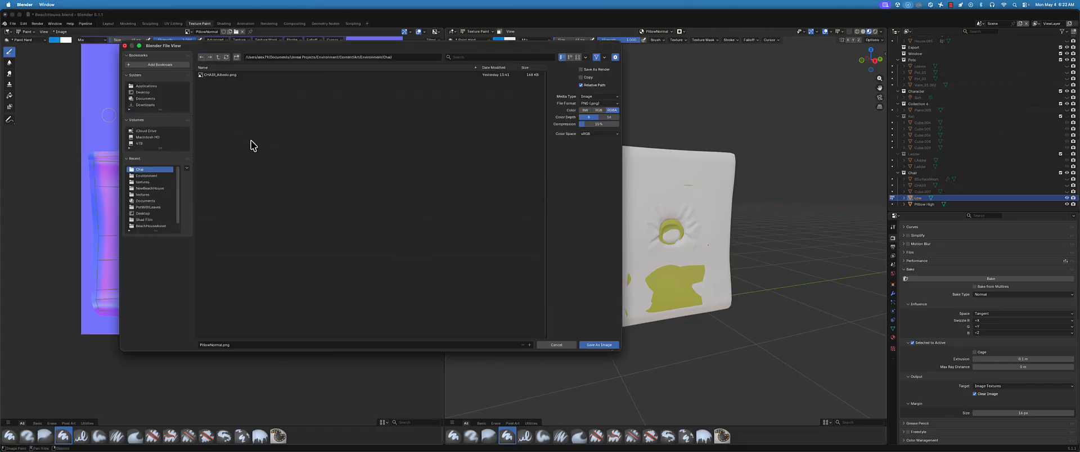
click(599, 346)
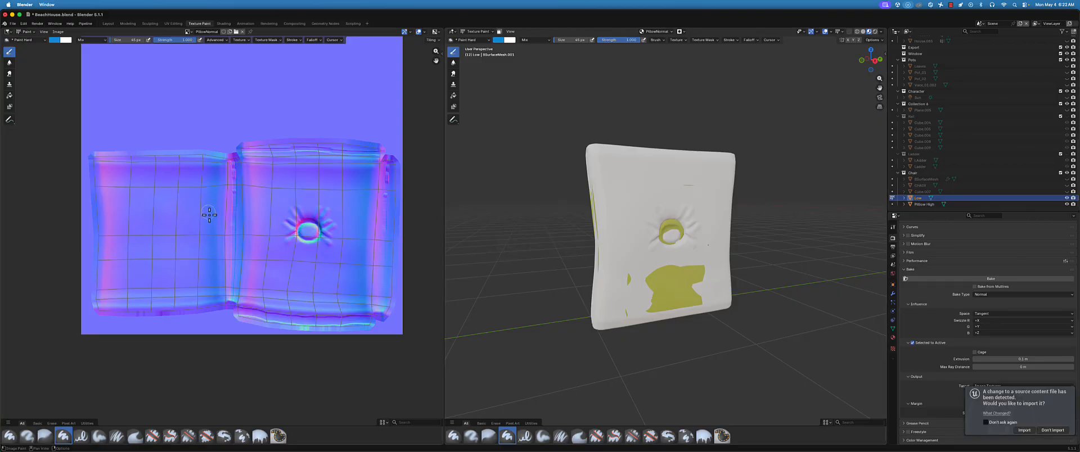
Hide Pillow High in the viewport and examine the baked normal detail on Low from several angles
mouse_move(667, 236)
middle_down()
mouse_move(651, 238)
mouse_move(657, 232)
middle_up()
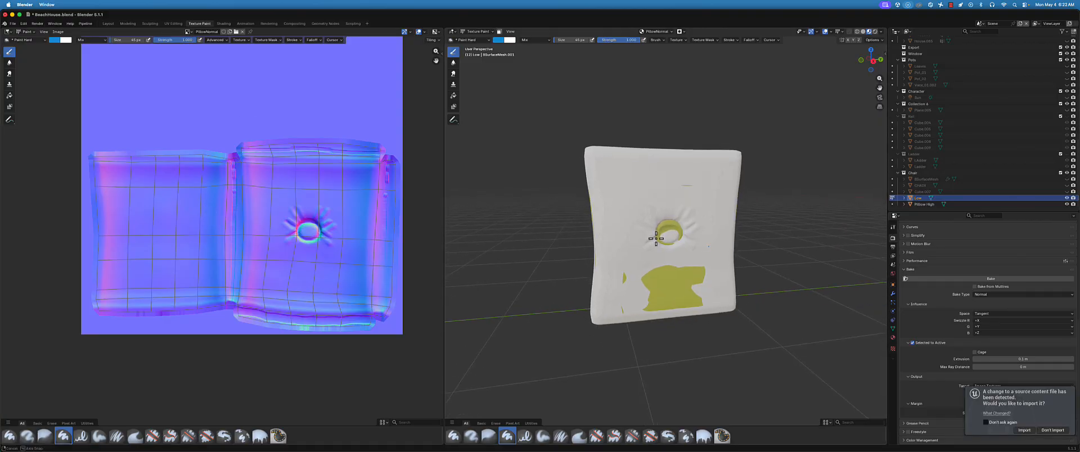
click(1067, 205)
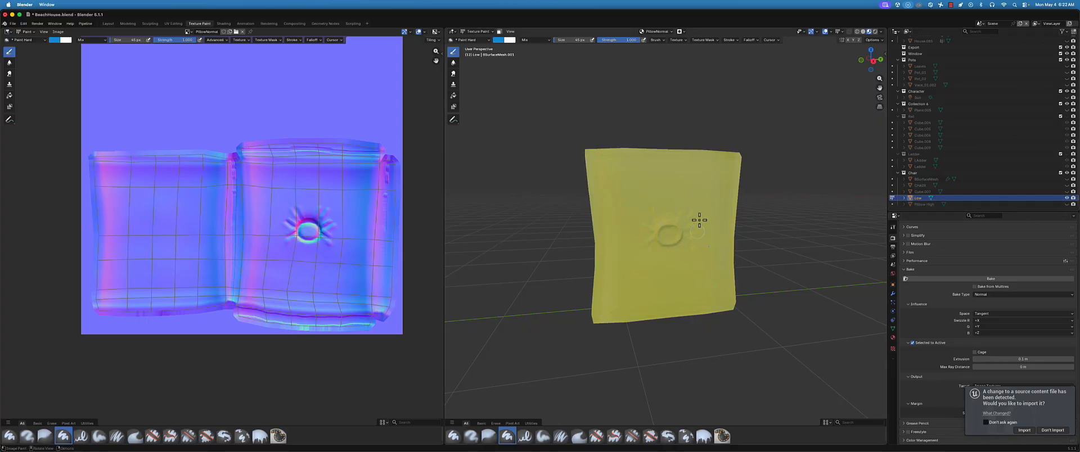
middle_drag(656, 230, 689, 207)
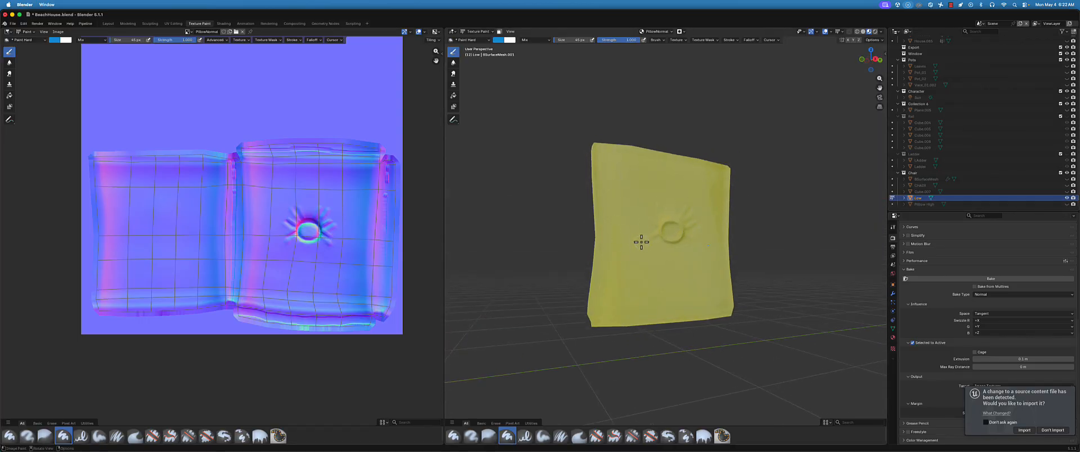
middle_drag(641, 242, 634, 246)
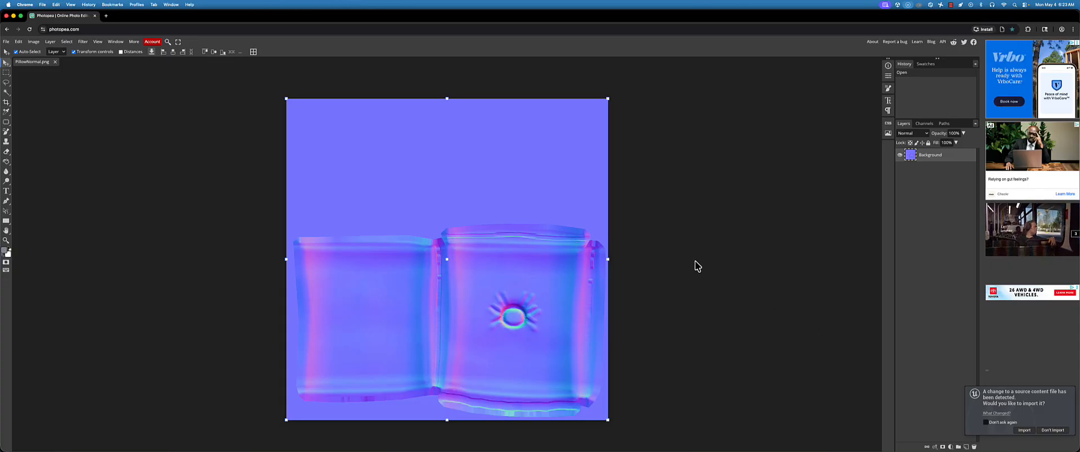
Accept Unreal Editor's offer to import the changed source content file
click(1024, 429)
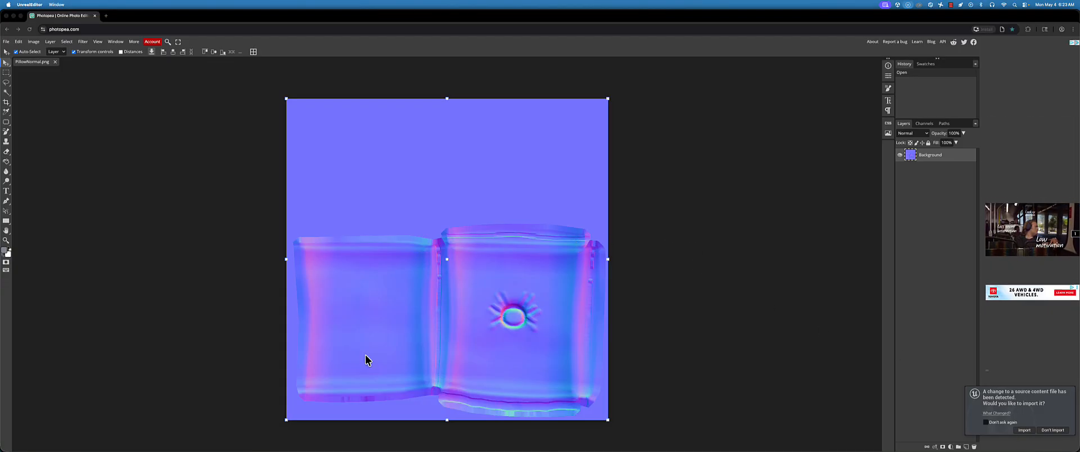
click(1025, 430)
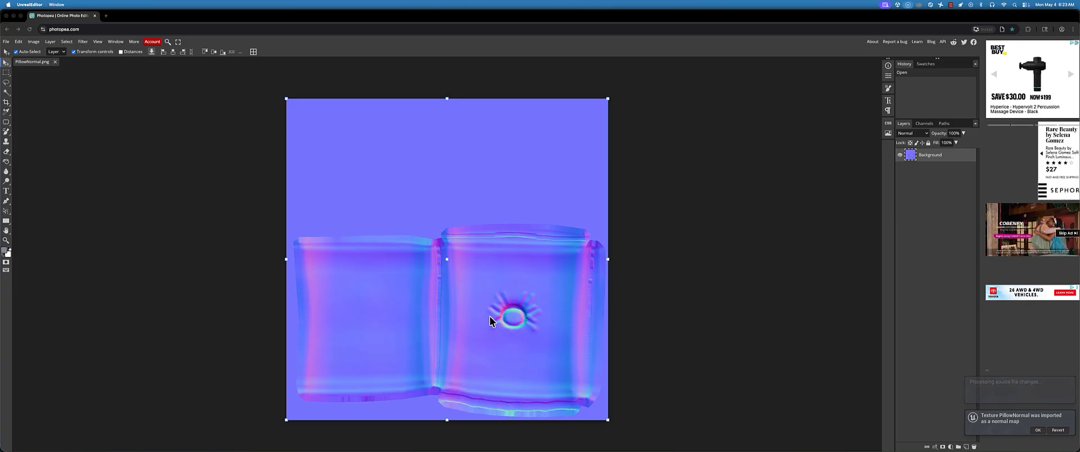
Desaturate the PillowNormal.png image to turn it grayscale
click(86, 43)
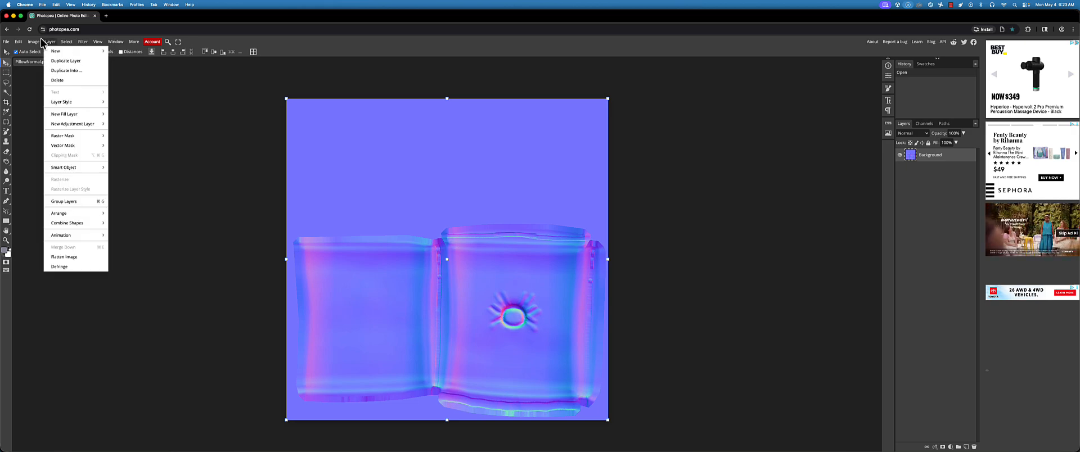
mouse_move(33, 42)
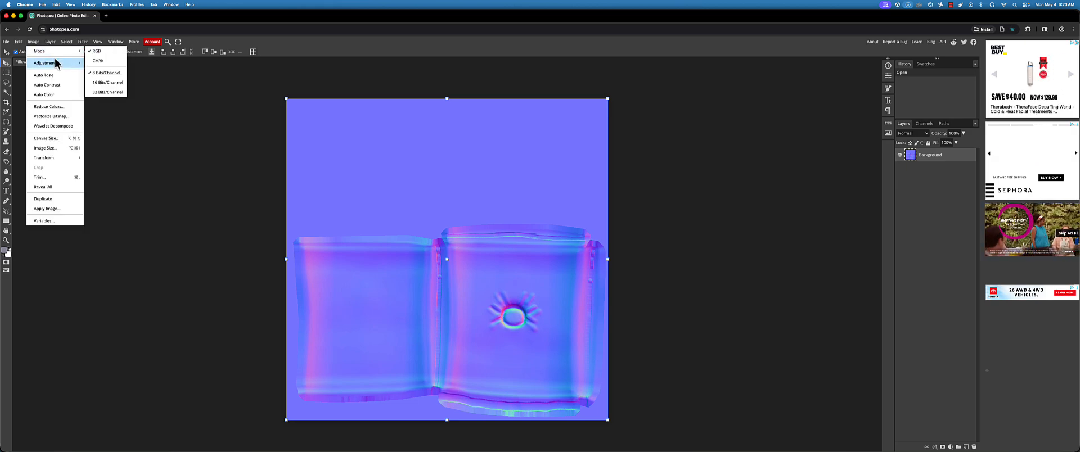
mouse_move(56, 60)
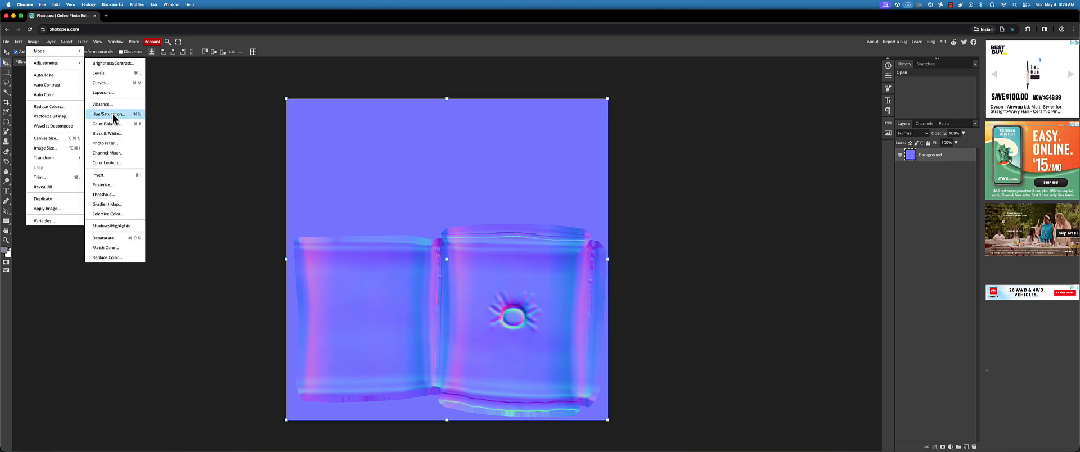
click(120, 238)
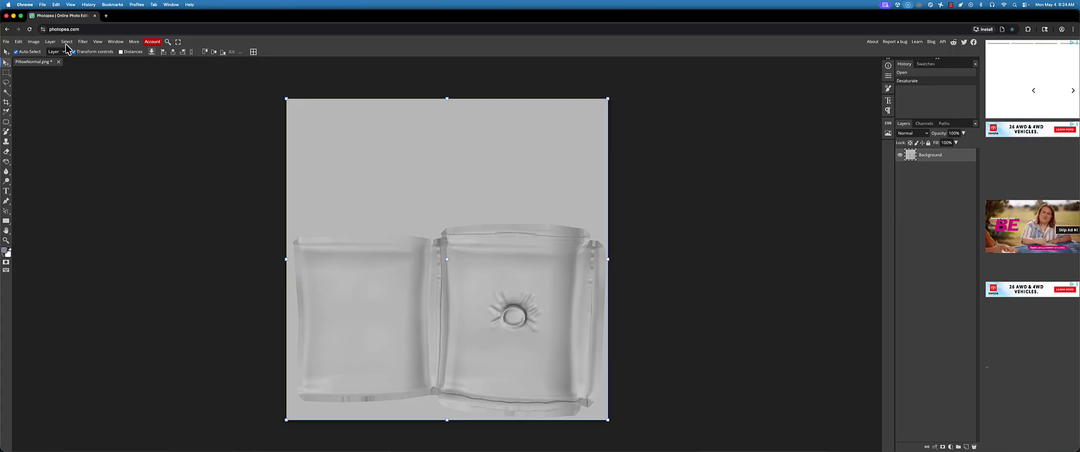
Apply Levels to the grayscale image, with the input white point at 214 and the midtones darkened
click(34, 43)
mouse_move(50, 63)
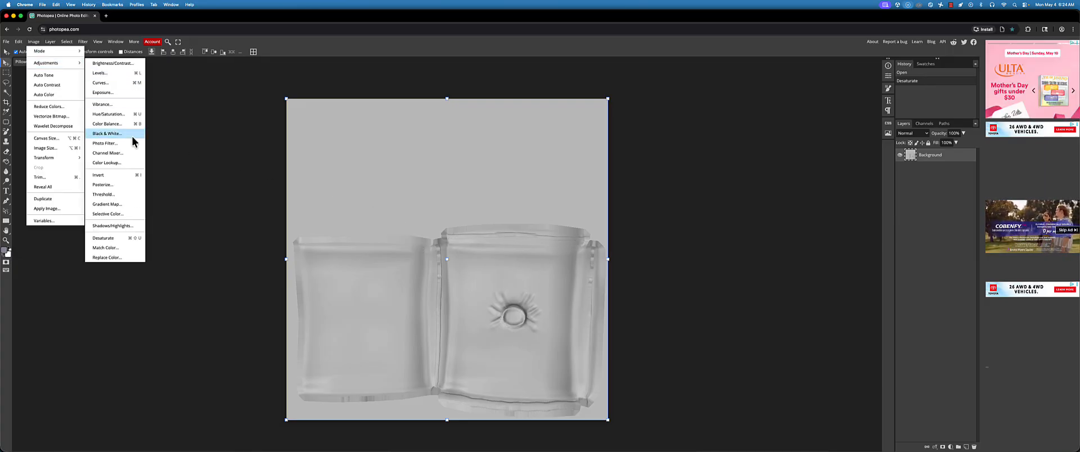
click(116, 73)
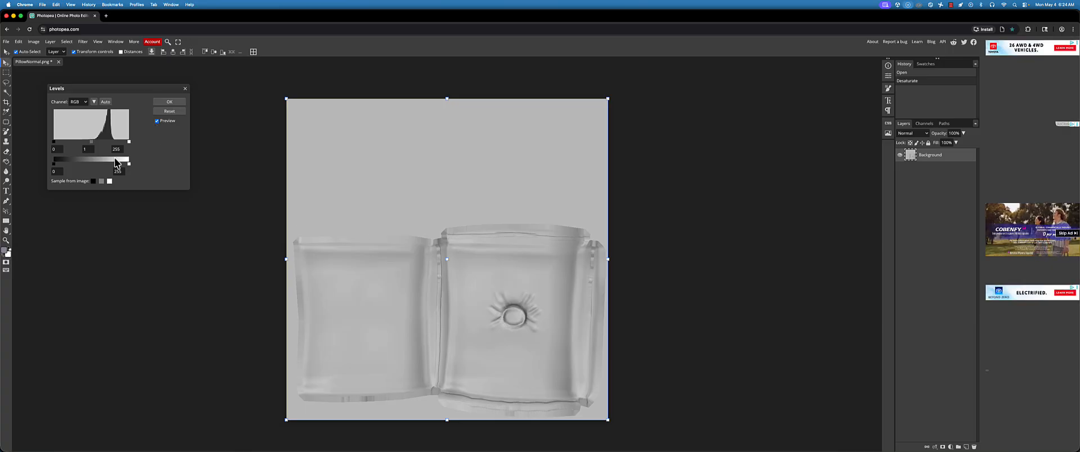
mouse_move(93, 145)
mouse_down()
mouse_move(102, 145)
mouse_move(83, 144)
mouse_move(126, 146)
mouse_move(92, 144)
mouse_up()
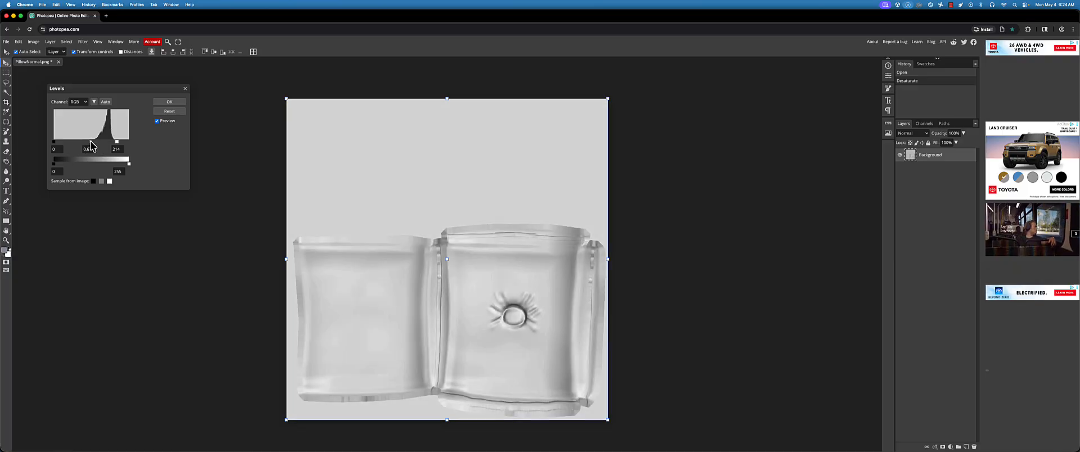
click(181, 103)
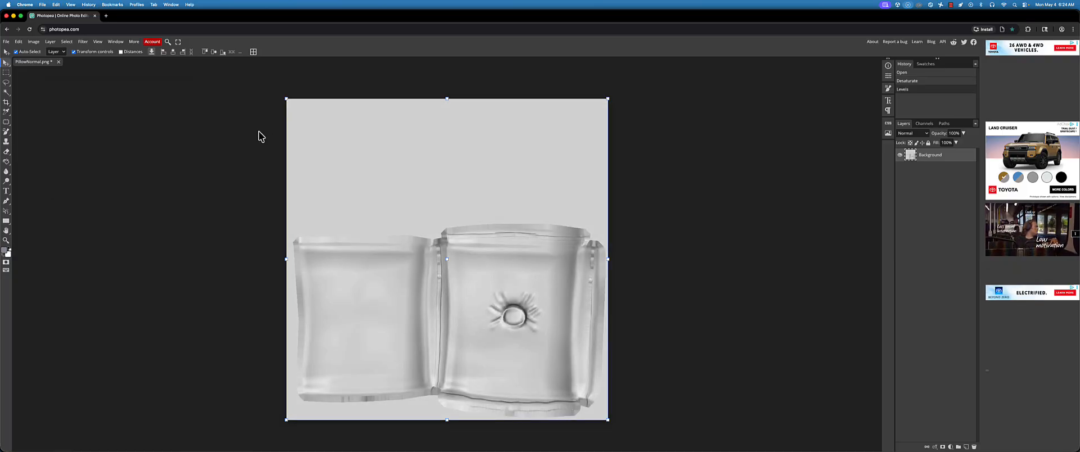
Set up a JPG export of the grayscale image under the name Pillow_ColorMap
click(6, 42)
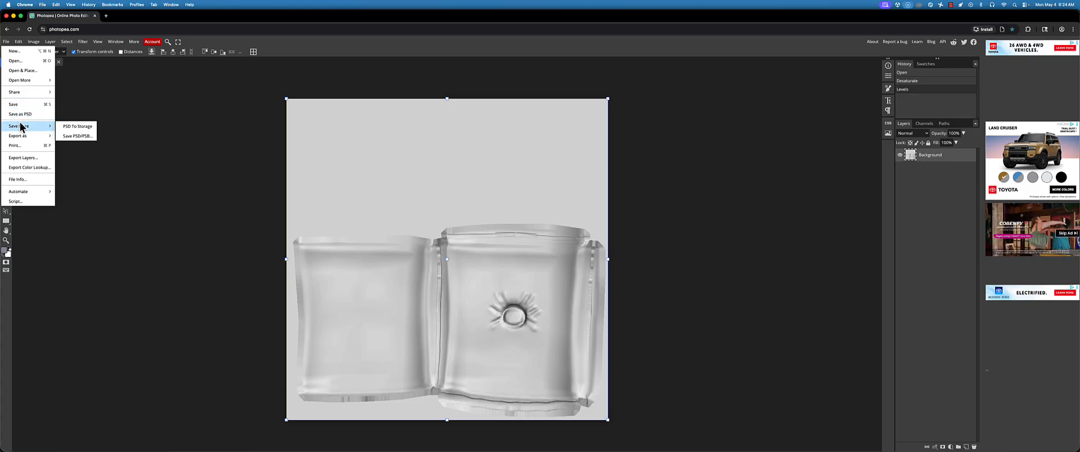
mouse_move(53, 45)
click(6, 42)
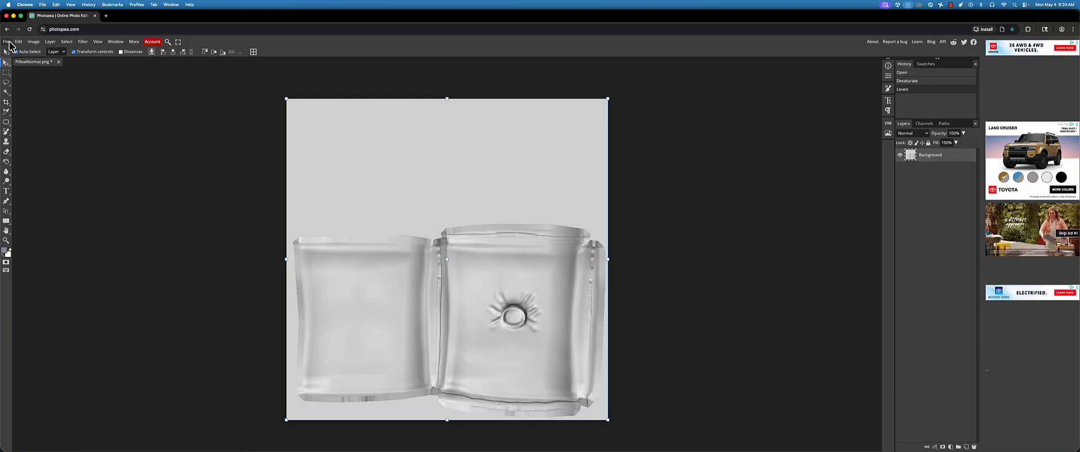
click(6, 42)
mouse_move(31, 124)
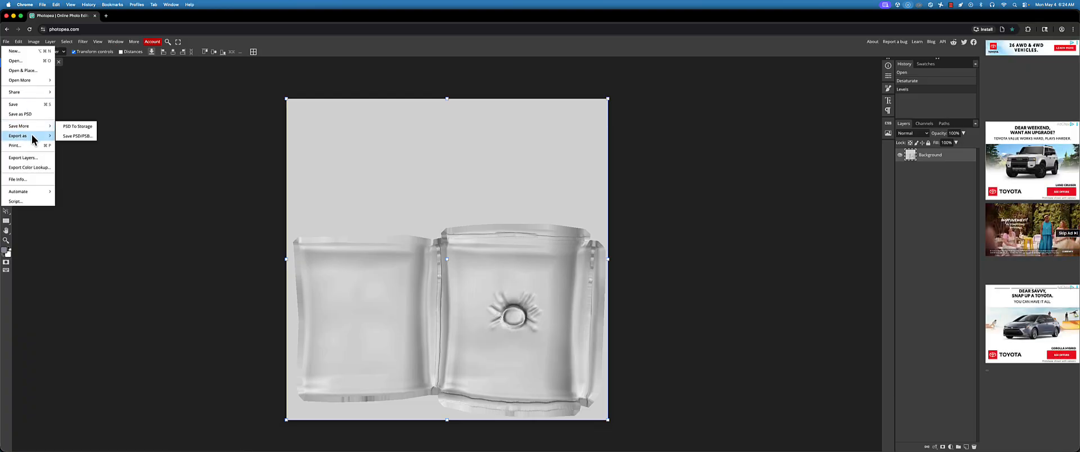
click(84, 147)
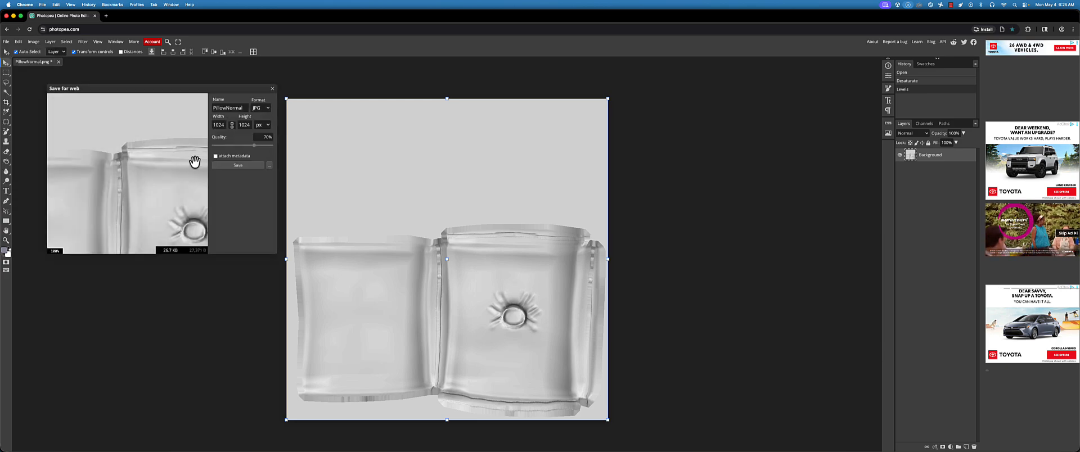
click(245, 108)
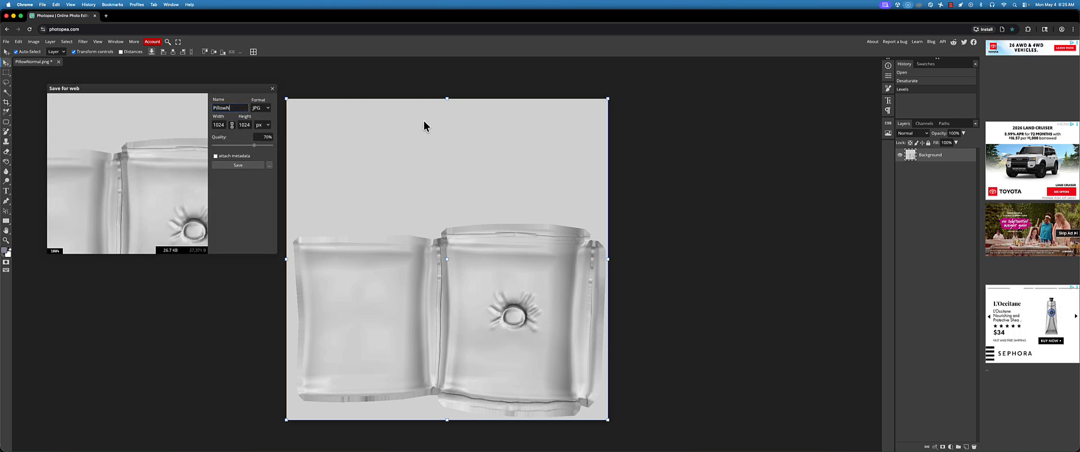
text(_ColorMap)
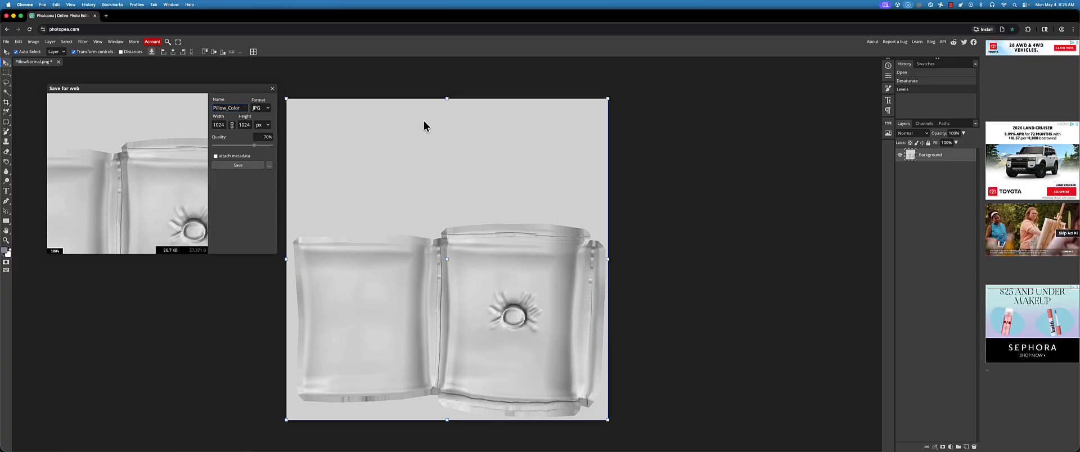
Save the exported Pillow_ColorMap image into the Unreal project's Chai folder
click(230, 165)
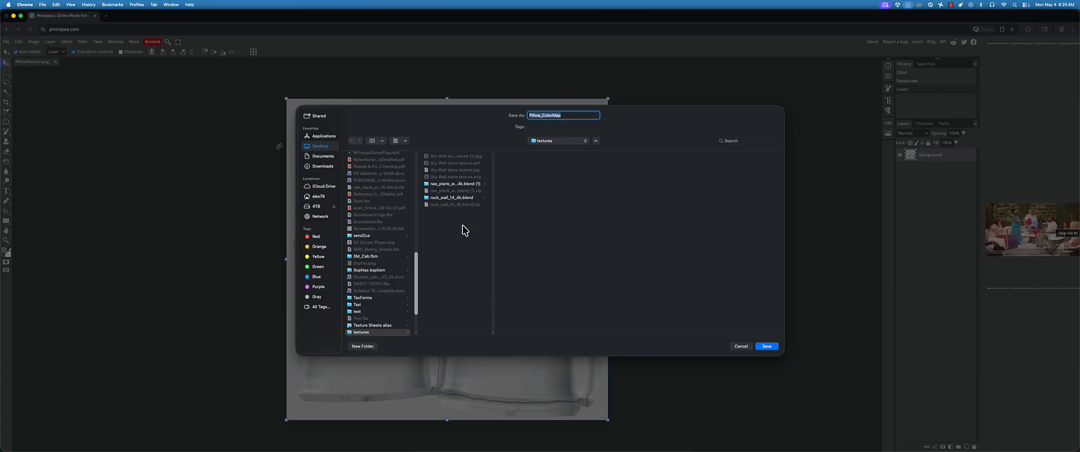
scroll(380, 271, down, 3)
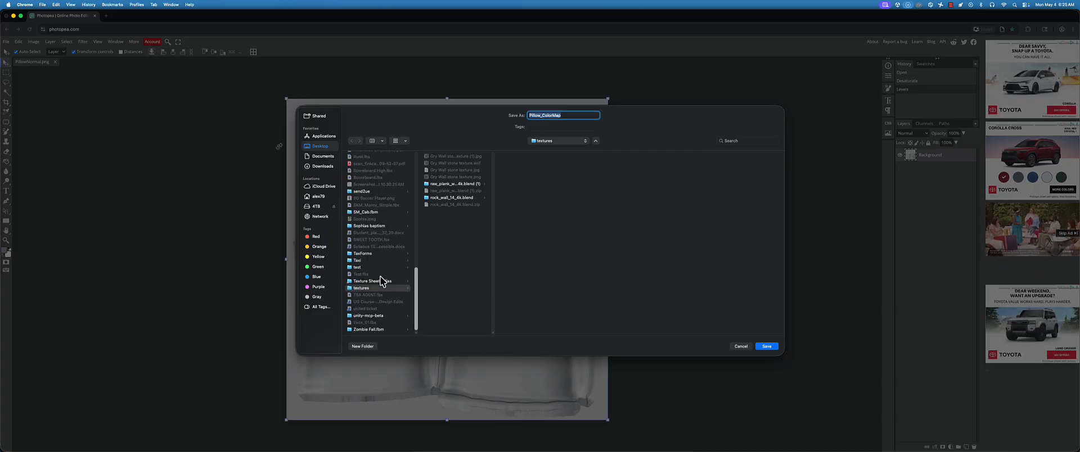
scroll(383, 281, up, 15)
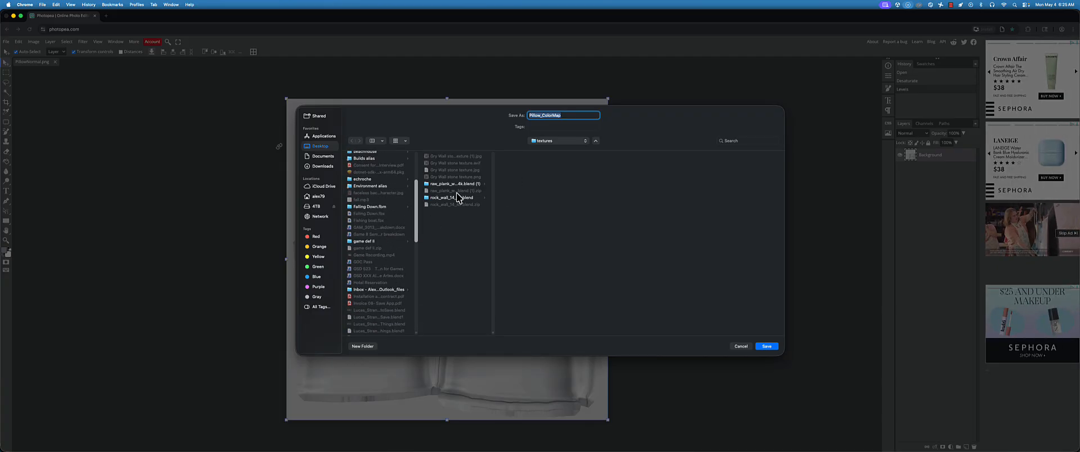
scroll(383, 272, down, 5)
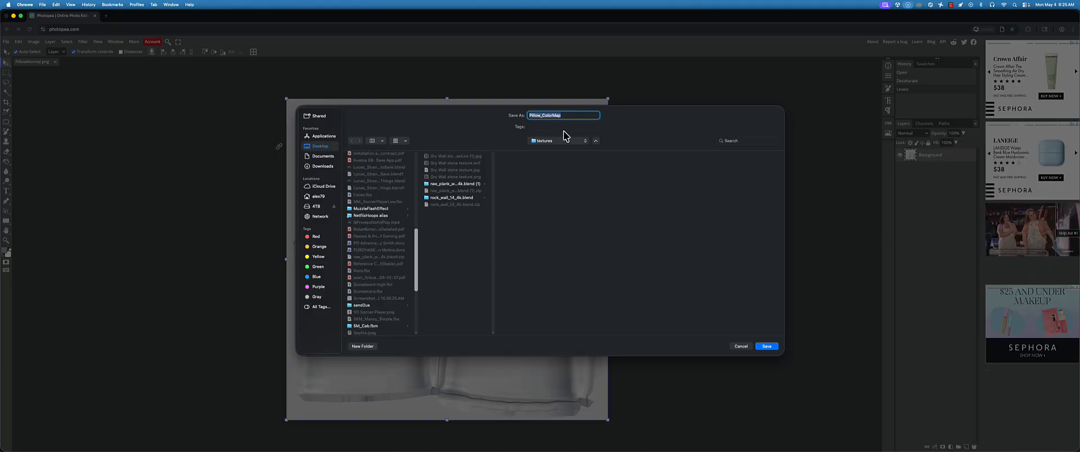
click(596, 141)
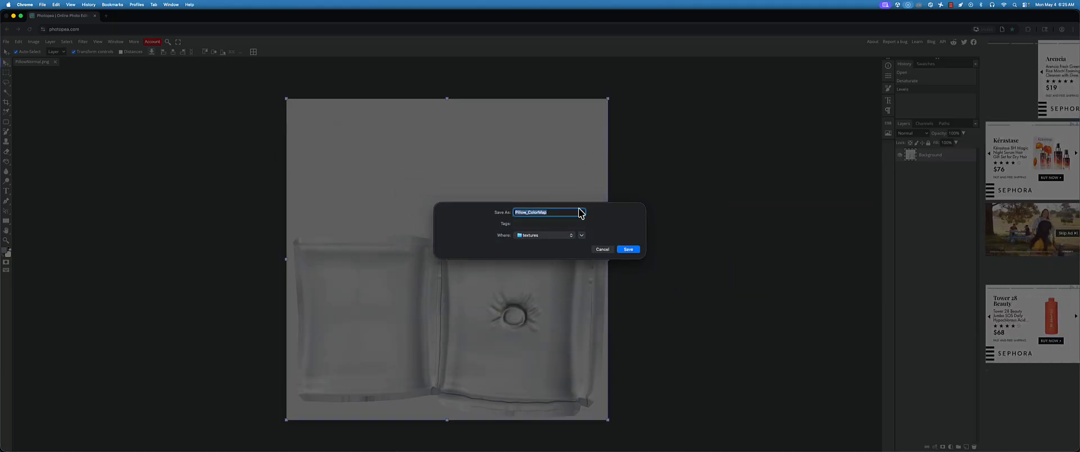
click(583, 237)
click(569, 141)
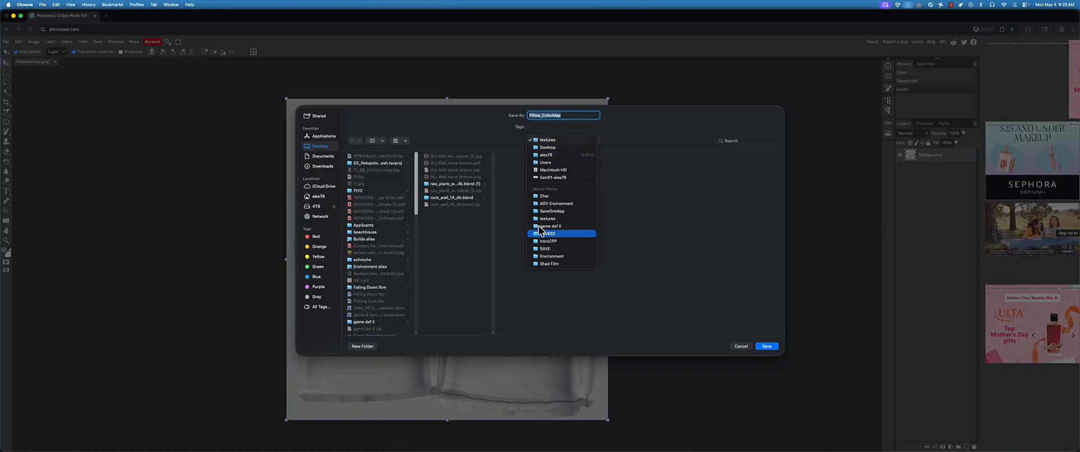
click(546, 196)
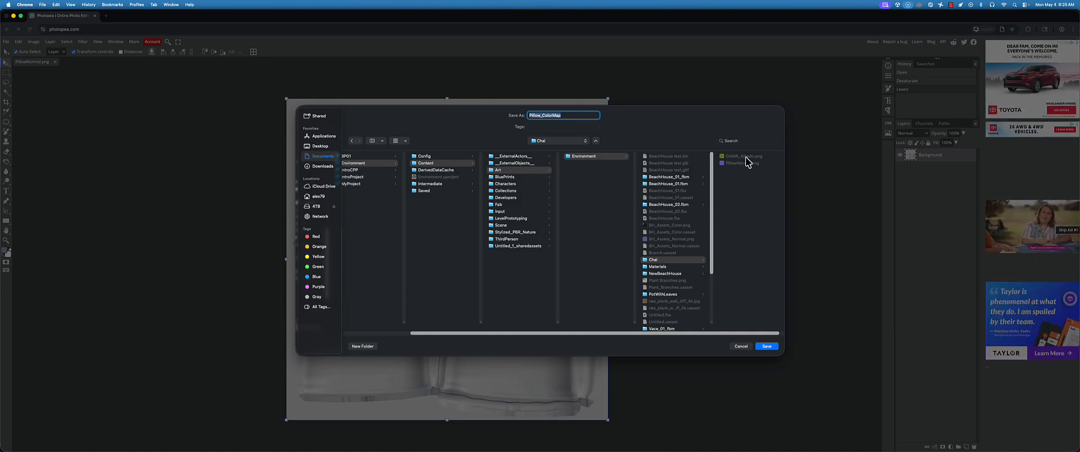
click(766, 346)
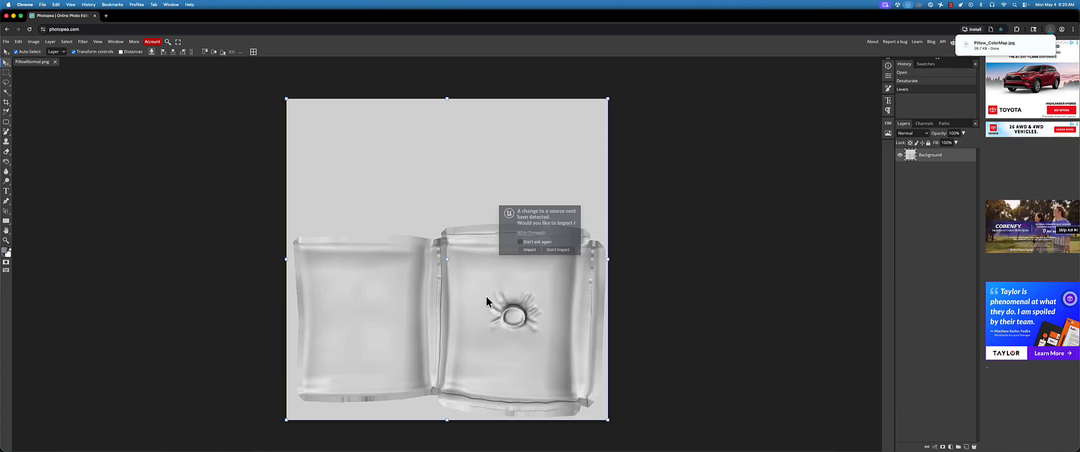
Switch to Blender and replace Pillow_MTRL's base color texture with Pillow_ColorMap.jpg from the Chai folder
key(super+Tab)
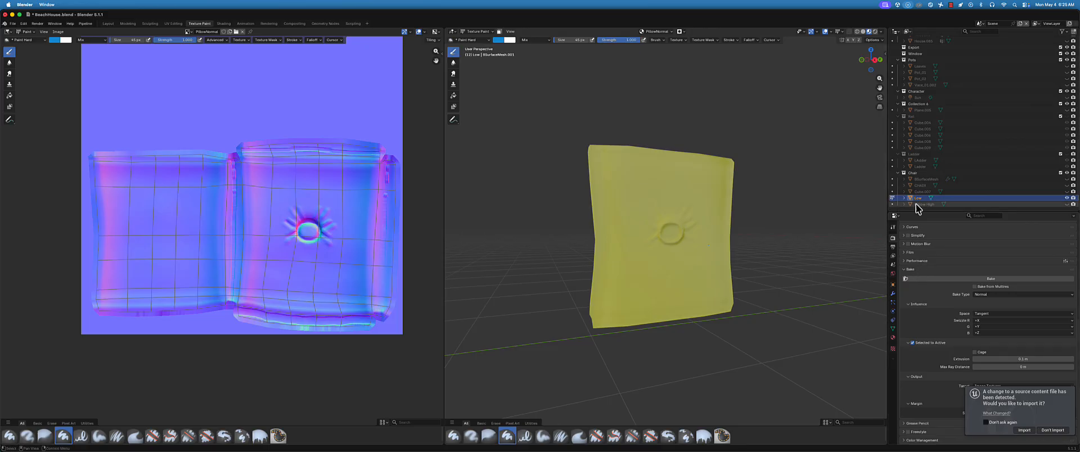
click(892, 339)
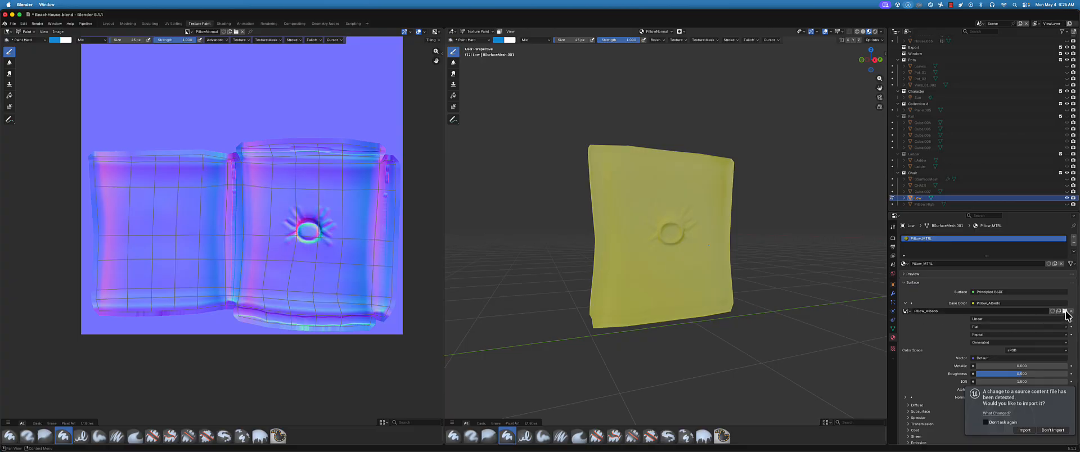
click(1065, 312)
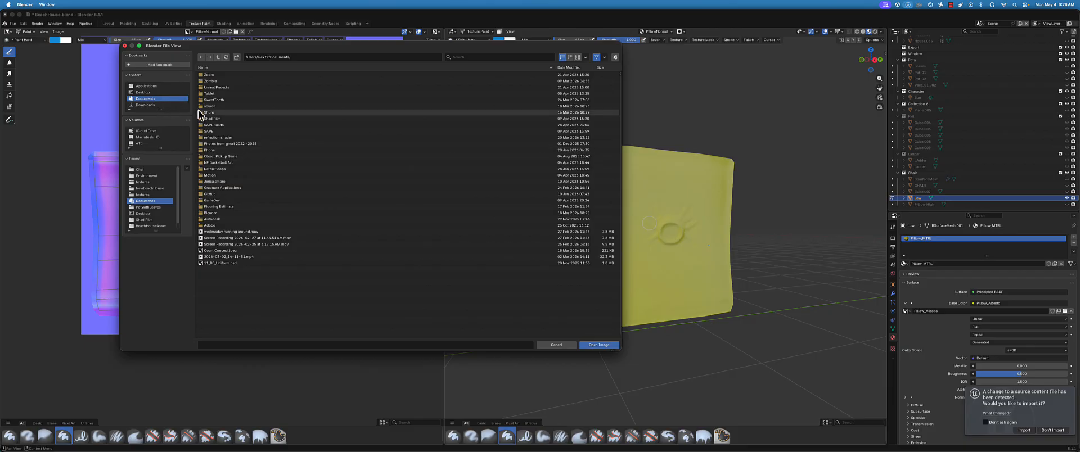
click(144, 93)
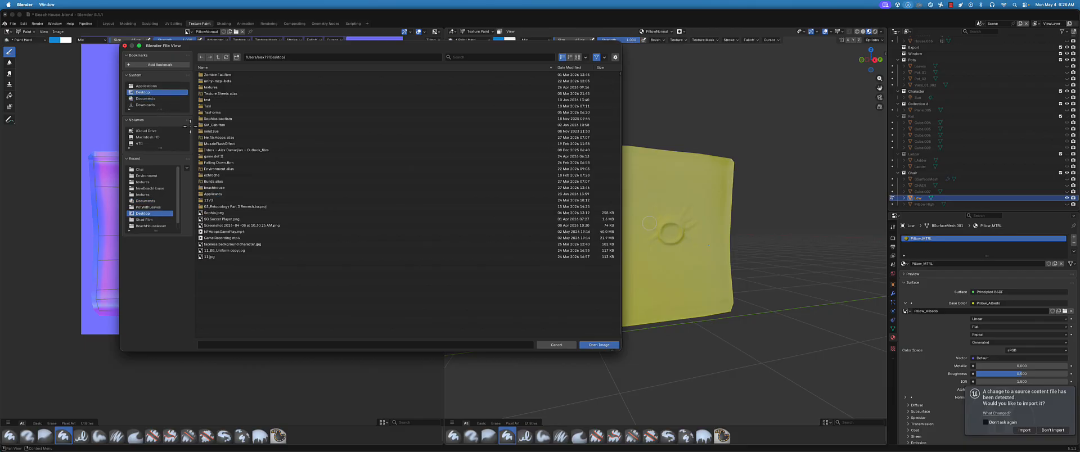
double_click(211, 169)
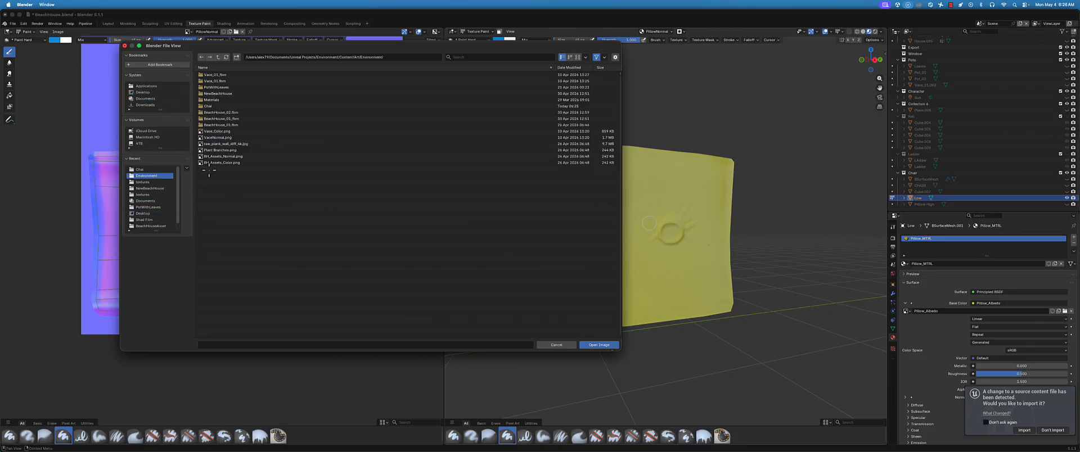
double_click(219, 106)
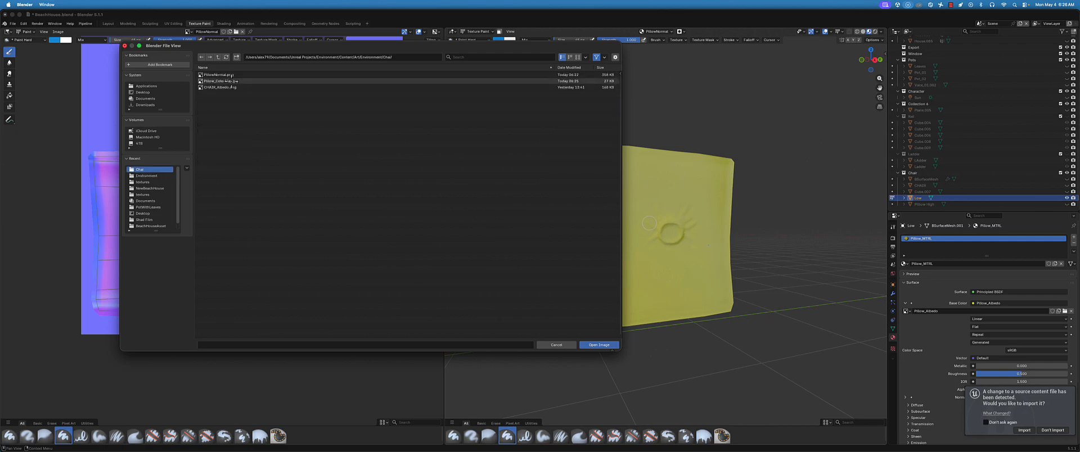
click(228, 81)
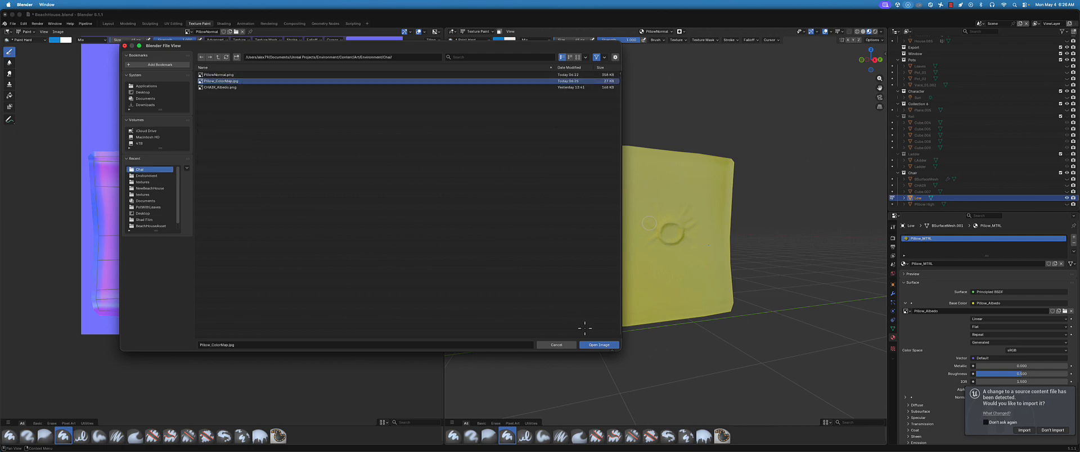
click(598, 345)
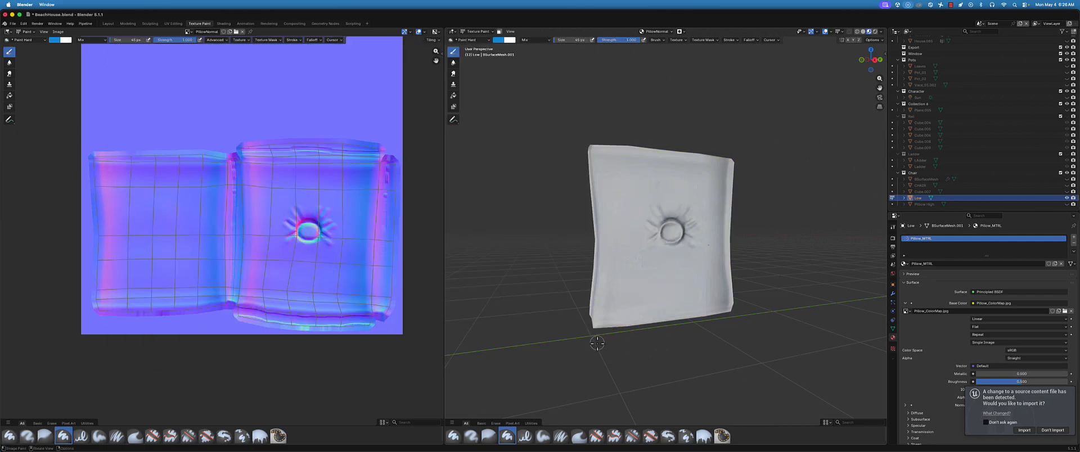
Display Pillow_ColorMap.jpg in the image editor and inspect the textured pillow from several angles
middle_drag(668, 253, 642, 275)
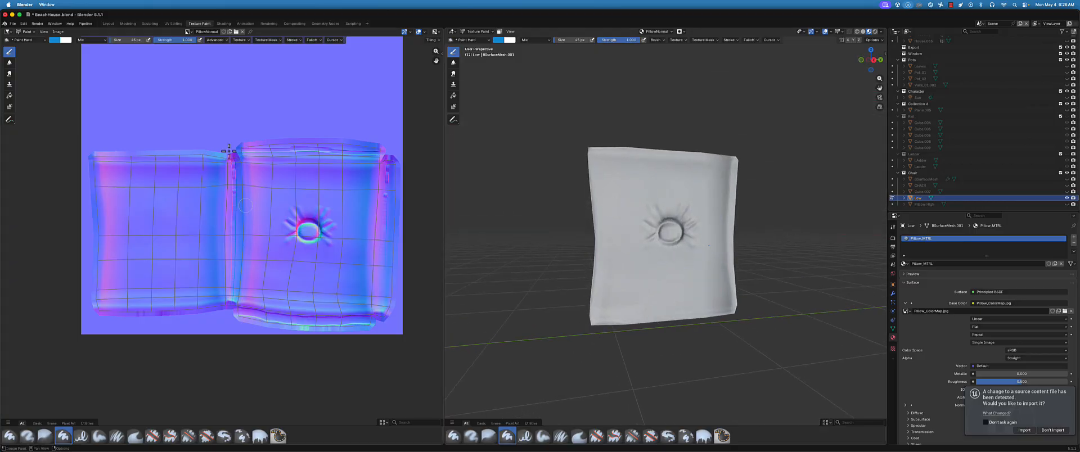
click(58, 31)
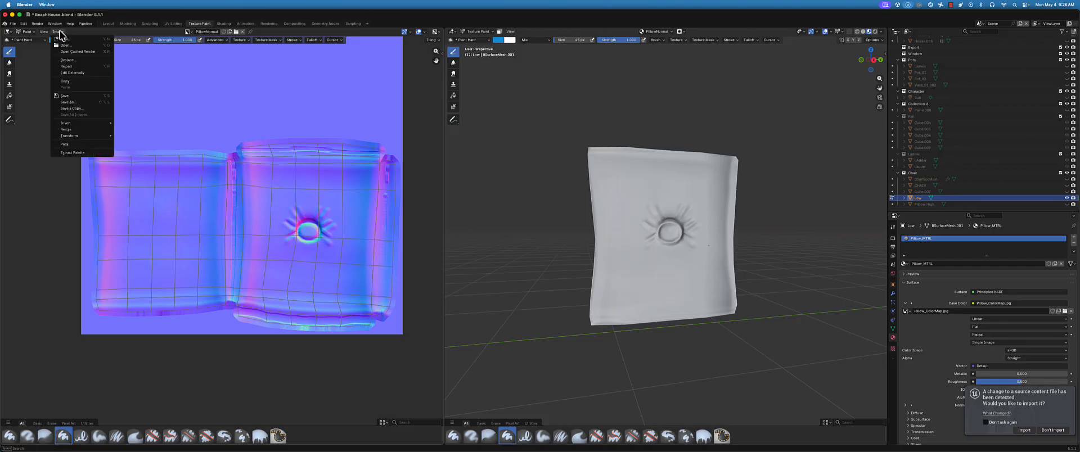
click(187, 31)
scroll(212, 66, up, 4)
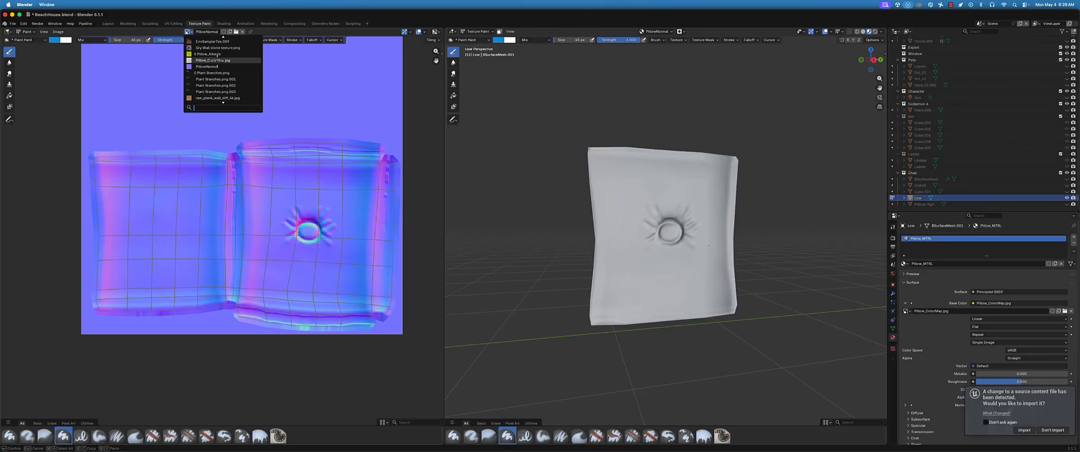
click(213, 60)
middle_drag(719, 241, 658, 223)
middle_drag(656, 257, 656, 224)
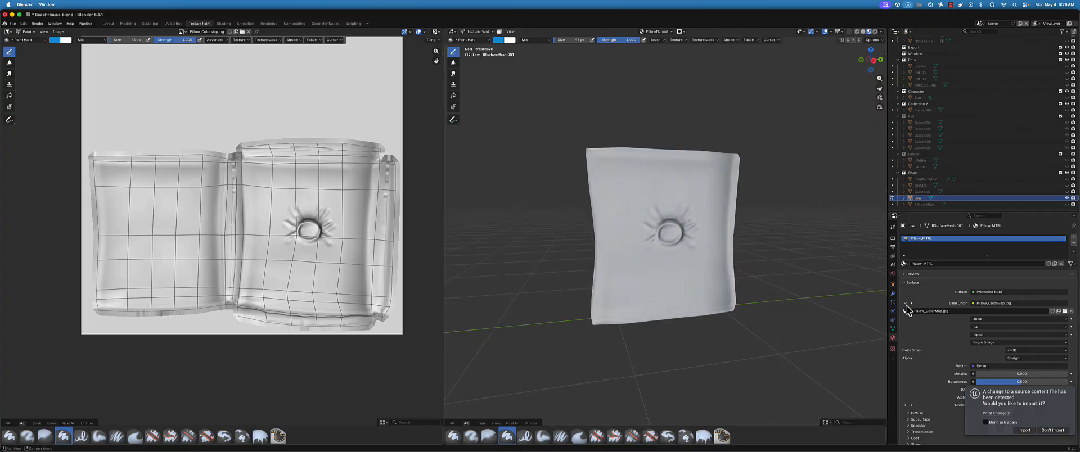
Go to the Layout workspace and check the link from PillowNormal's color output to the Principled BSDF's Normal input
click(108, 24)
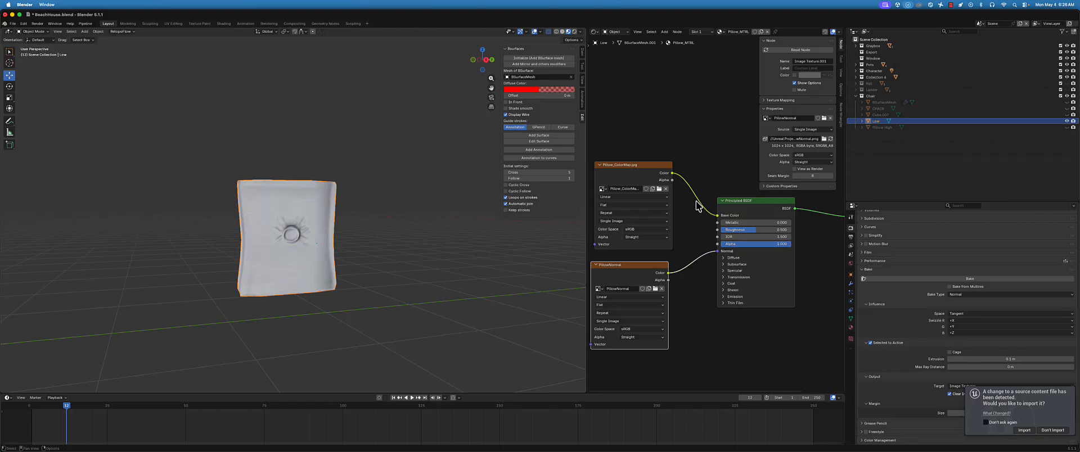
right_click(669, 276)
click(716, 251)
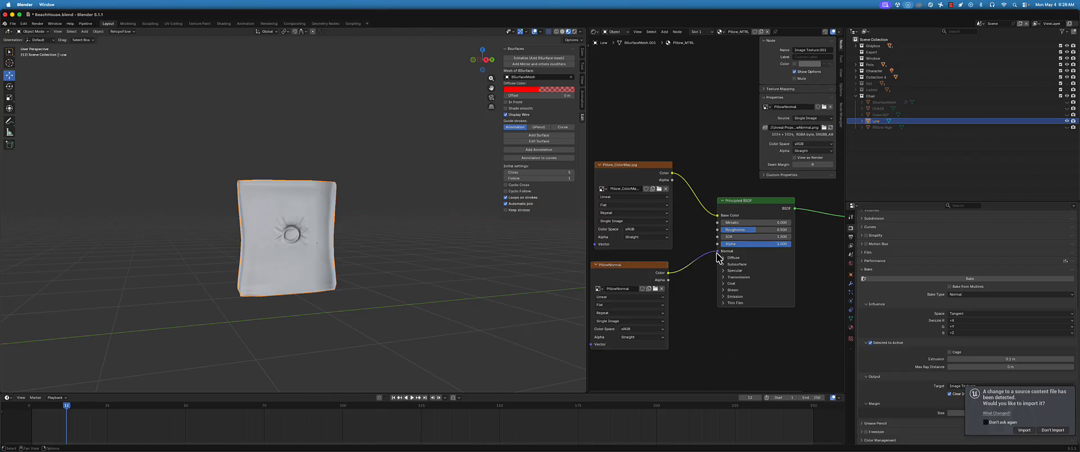
Disconnect PillowNormal's color output from the Principled BSDF's Normal input and inspect the pillow with only its color map
drag(717, 253, 698, 272)
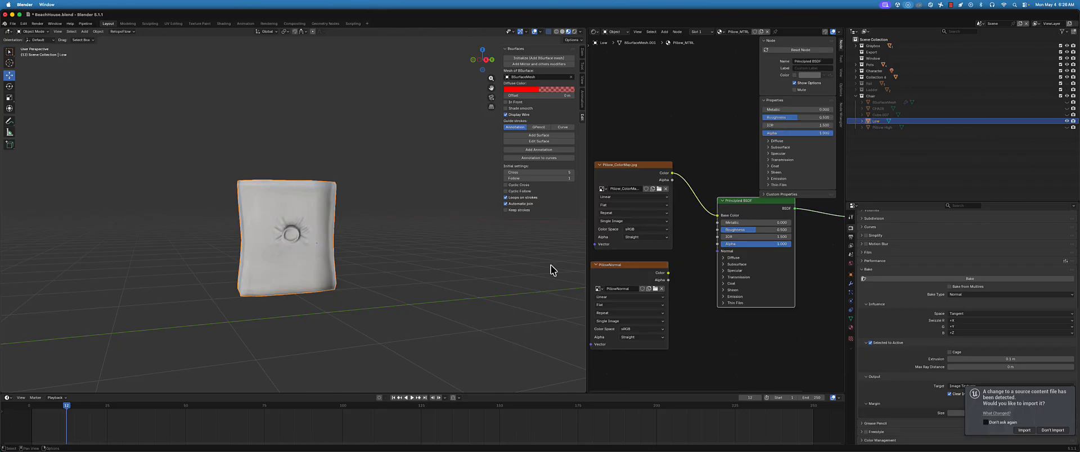
middle_drag(273, 247, 333, 280)
scroll(368, 267, up, 3)
drag(669, 273, 718, 251)
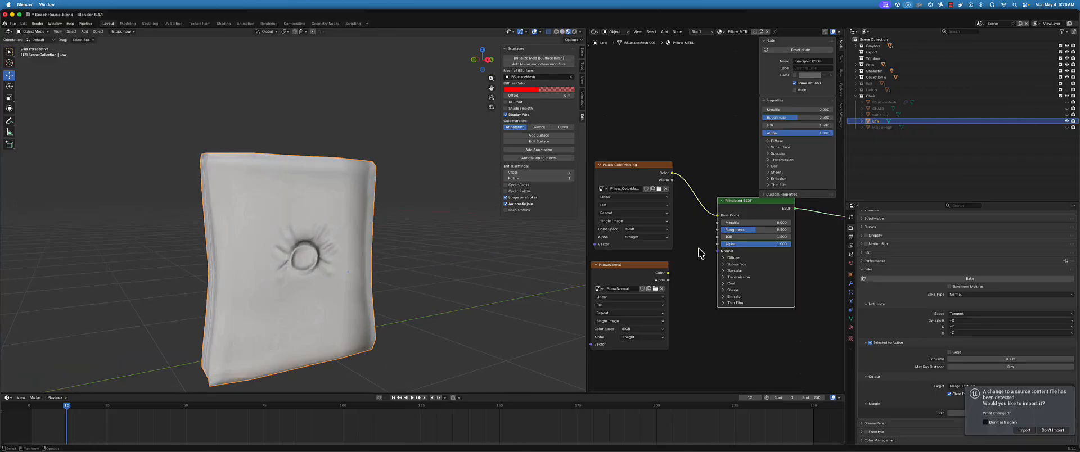
scroll(249, 252, down, 3)
middle_drag(242, 248, 320, 252)
scroll(304, 246, up, 6)
scroll(284, 248, down, 4)
scroll(301, 251, up, 3)
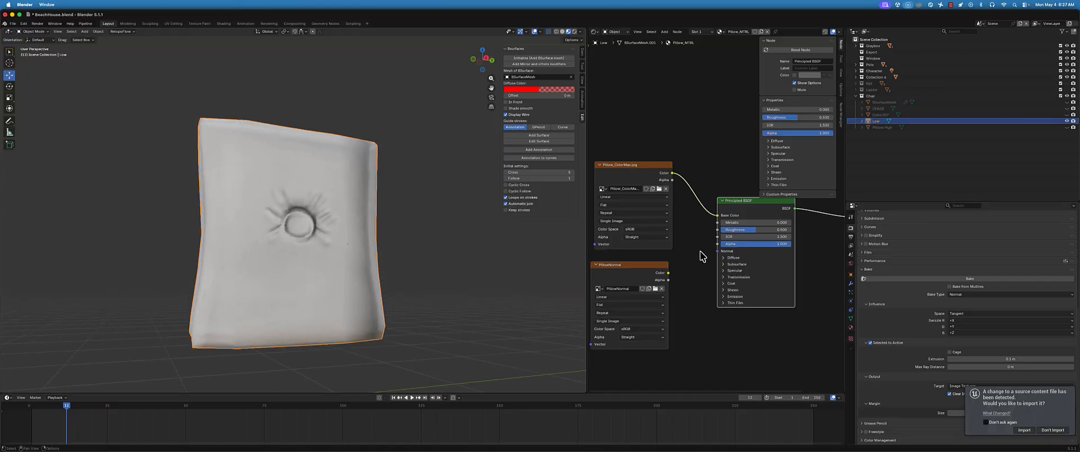
Select the Pillow_ColorMap.jpg texture node and examine its shading around the pillow's center button
click(637, 169)
middle_drag(362, 178, 292, 234)
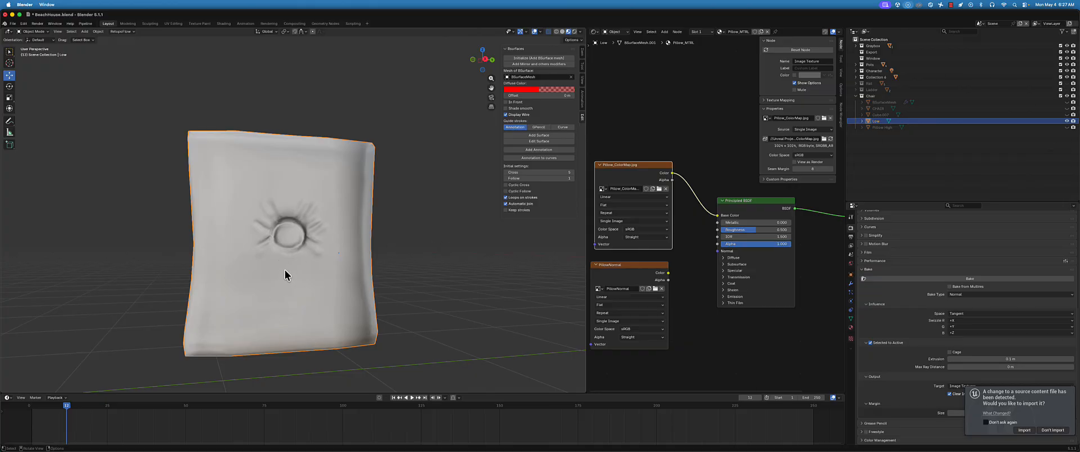
scroll(291, 228, down, 3)
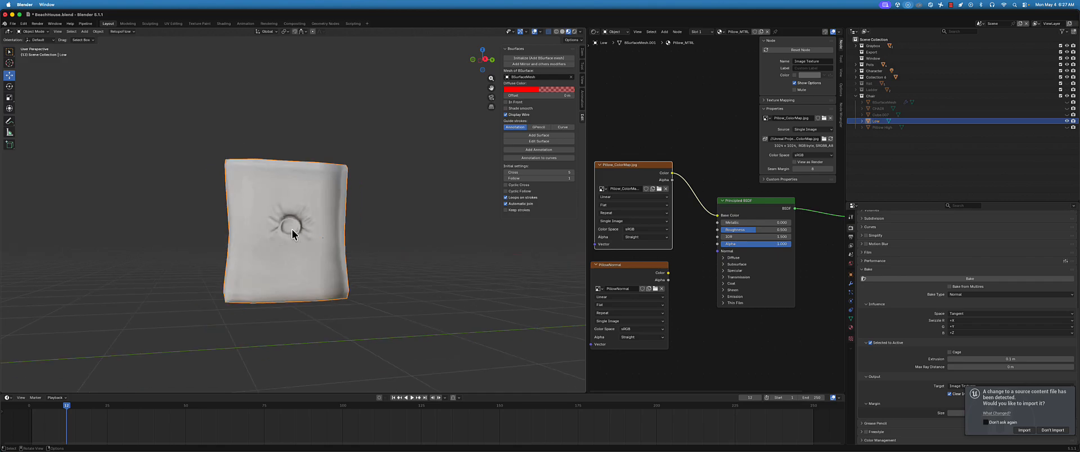
Switch to the browser, search Google Images for "cloth texture", and copy the red and navy plaid image from Vecteezy
key(super+Tab)
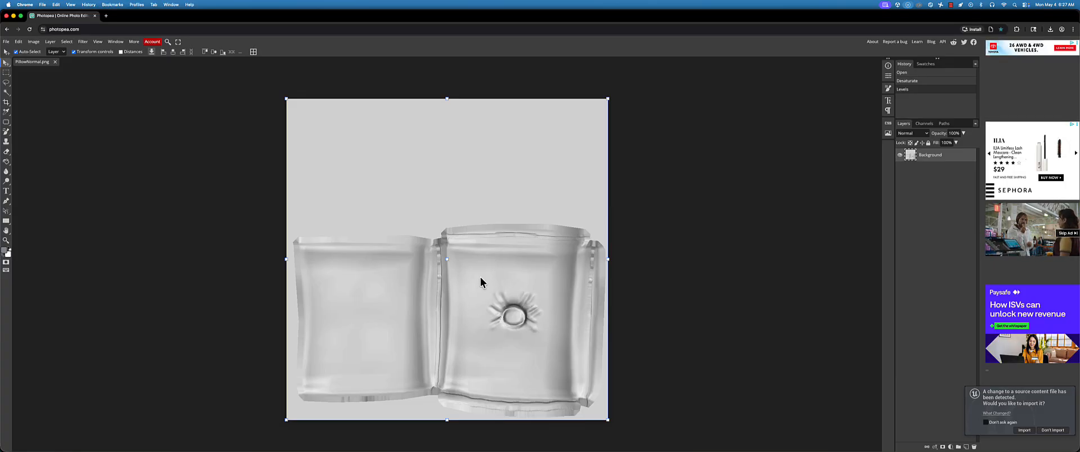
scroll(652, 264, down, 2)
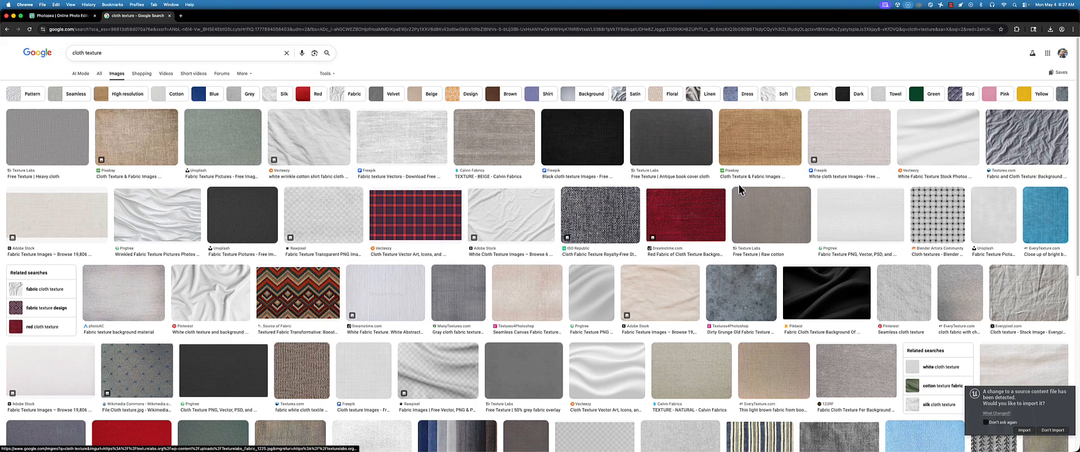
click(746, 154)
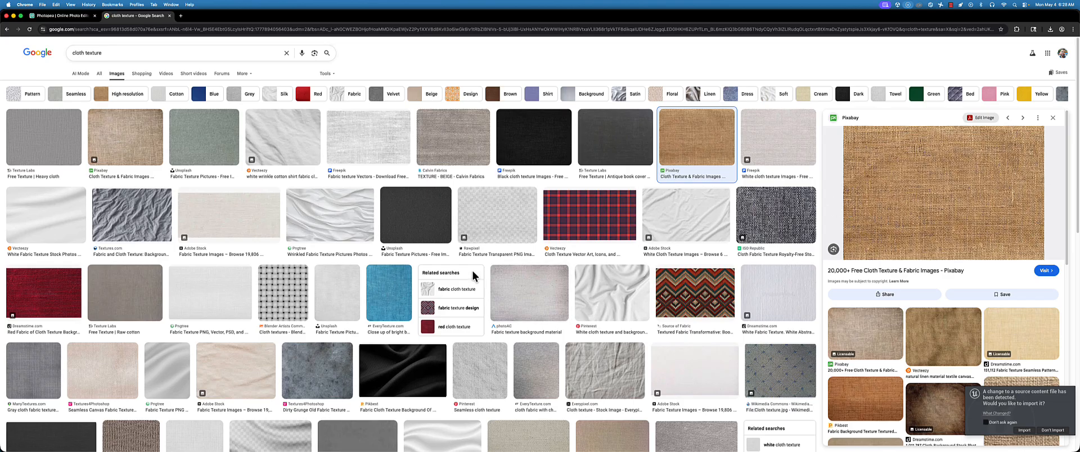
click(582, 224)
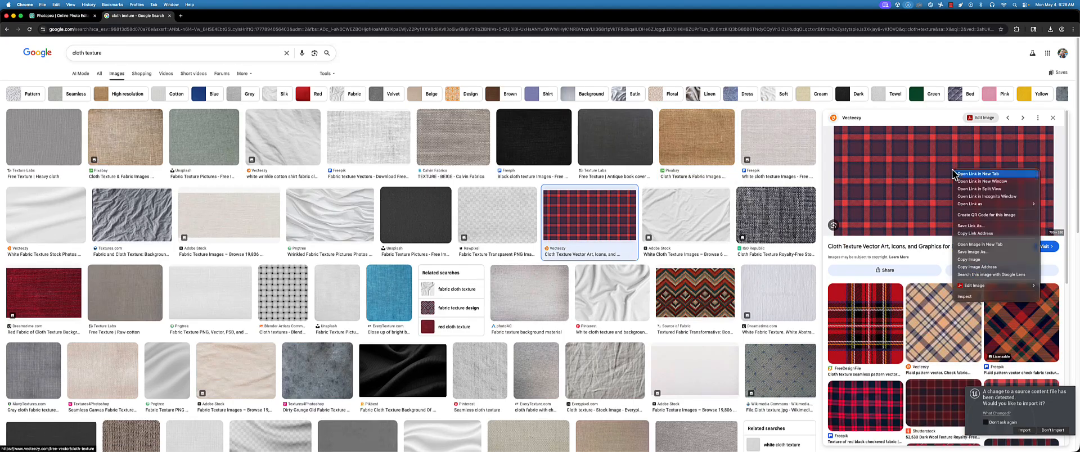
right_click(954, 170)
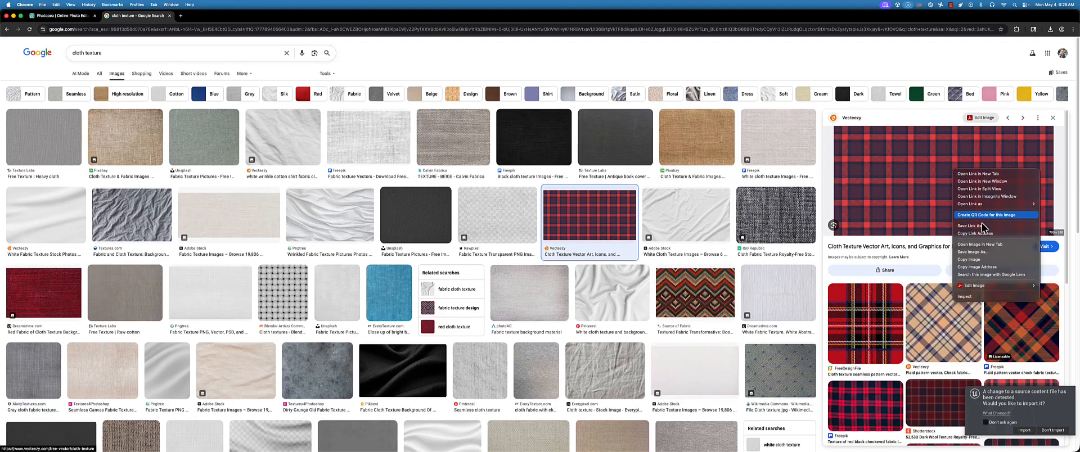
click(982, 259)
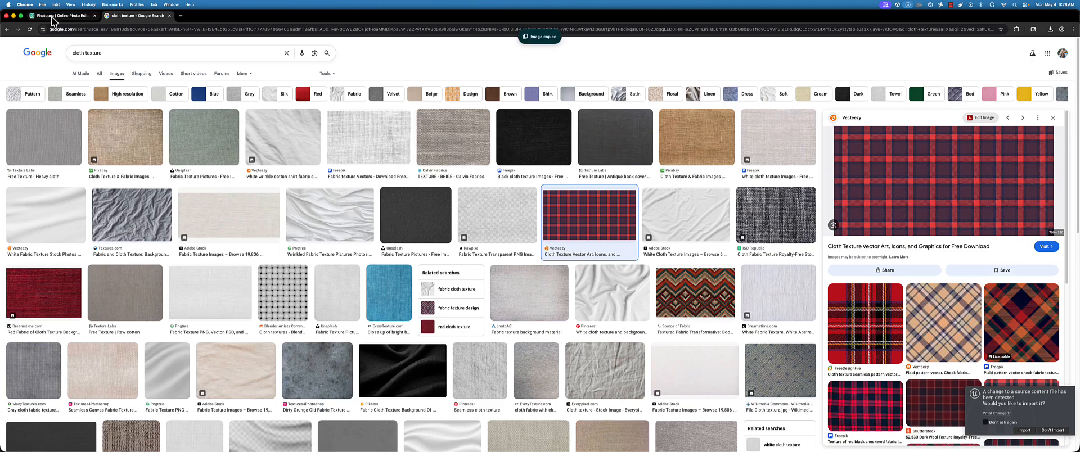
Paste the plaid image into PillowNormal.png in Photopea as a new layer and set its blend mode to Multiply
click(62, 15)
key(super+v)
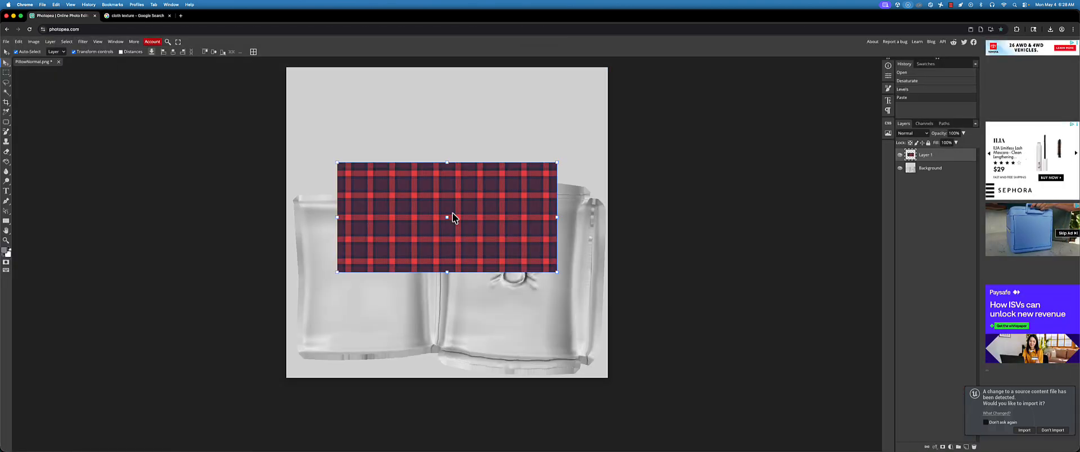
click(918, 134)
click(919, 162)
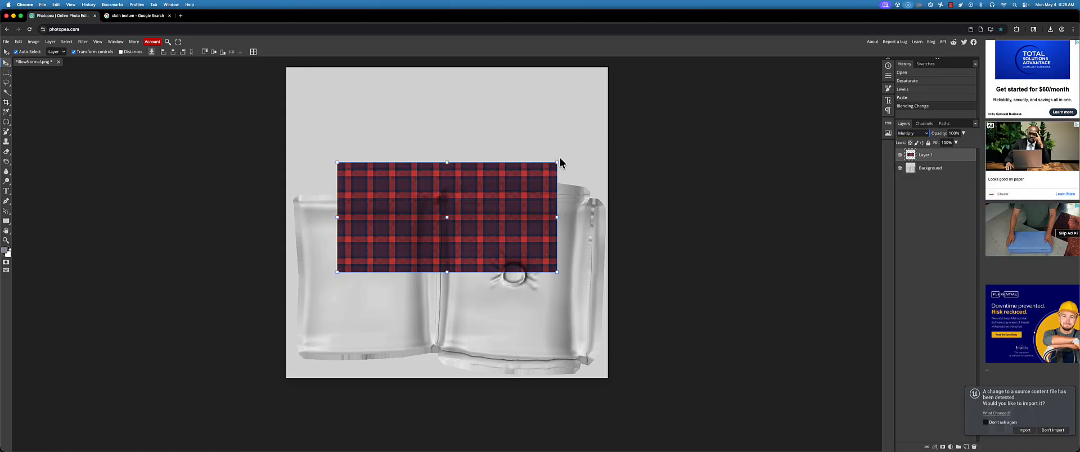
Scale the plaid layer to about 214% and move it down to cover the pillow shapes in the texture
drag(560, 163, 670, 106)
drag(338, 274, 198, 333)
drag(436, 291, 441, 323)
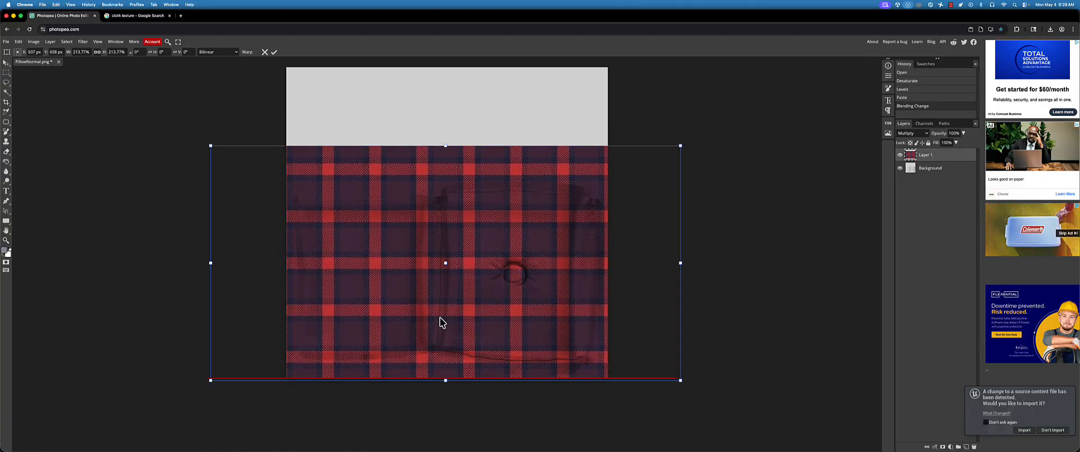
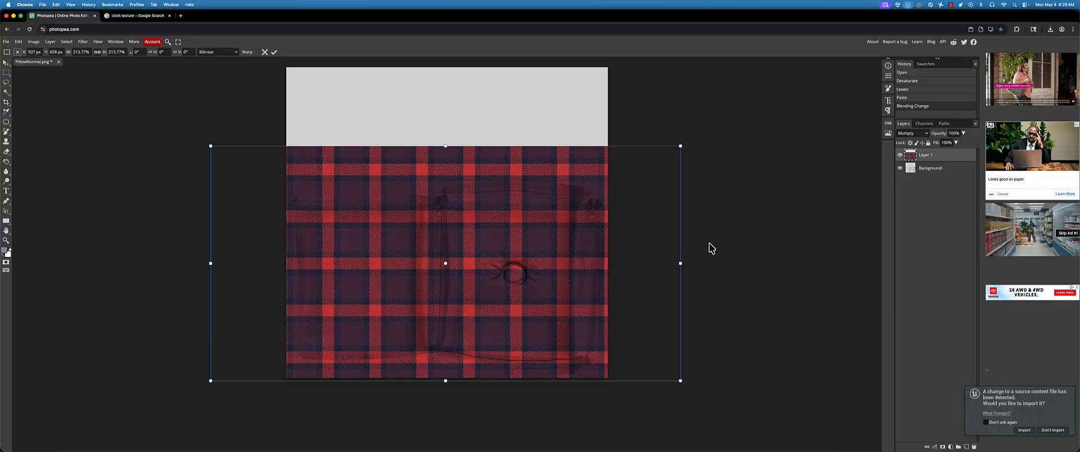
Move the plaid layer beneath the Background layer, setting Background to Multiply and the plaid layer to Normal blending
drag(947, 156, 944, 171)
click(937, 155)
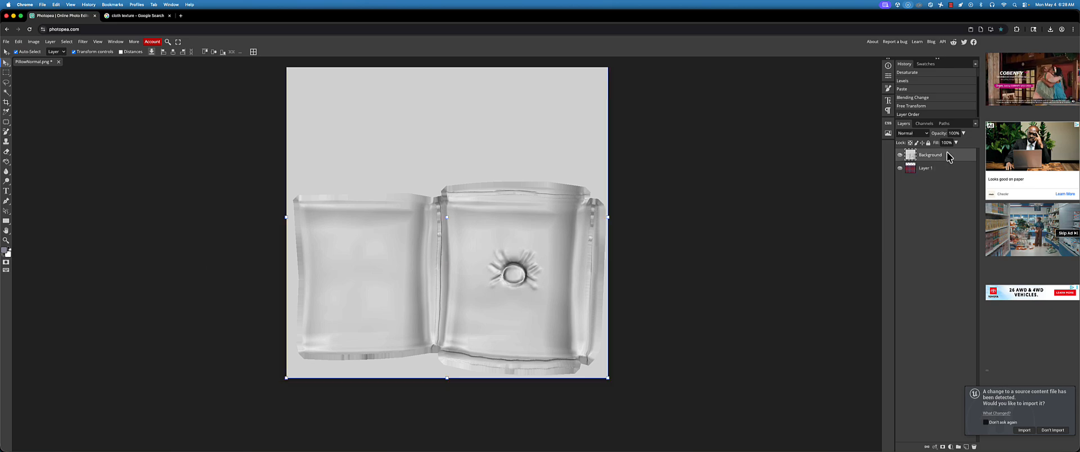
click(923, 133)
click(915, 166)
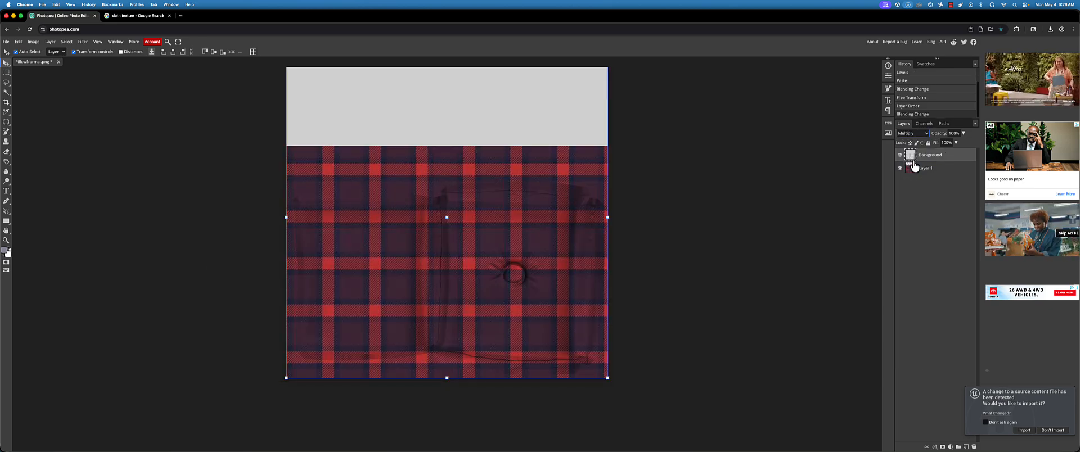
click(916, 168)
click(920, 134)
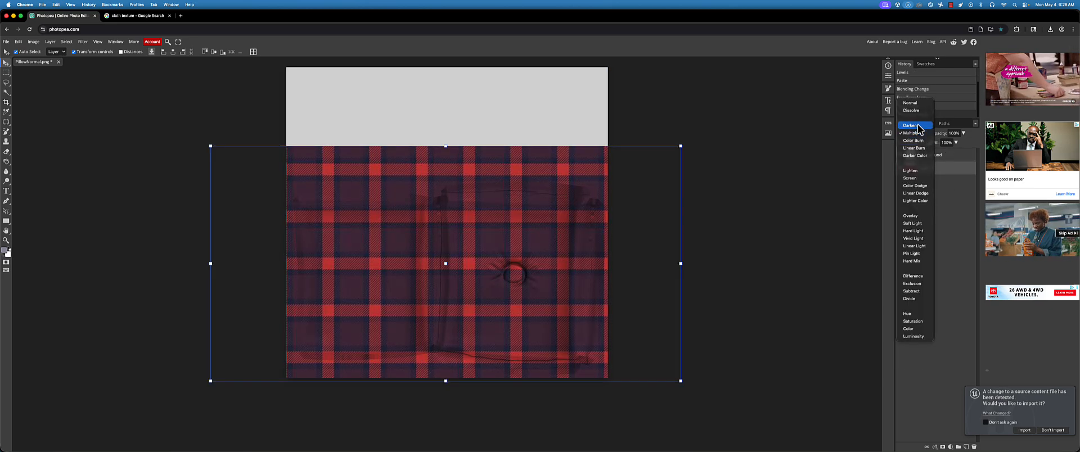
click(917, 104)
click(942, 158)
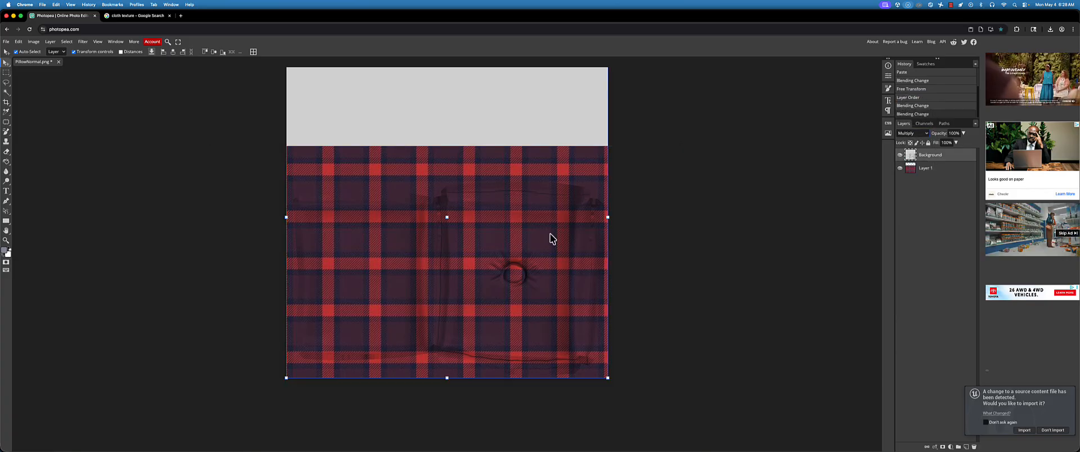
key(ctrl+k)
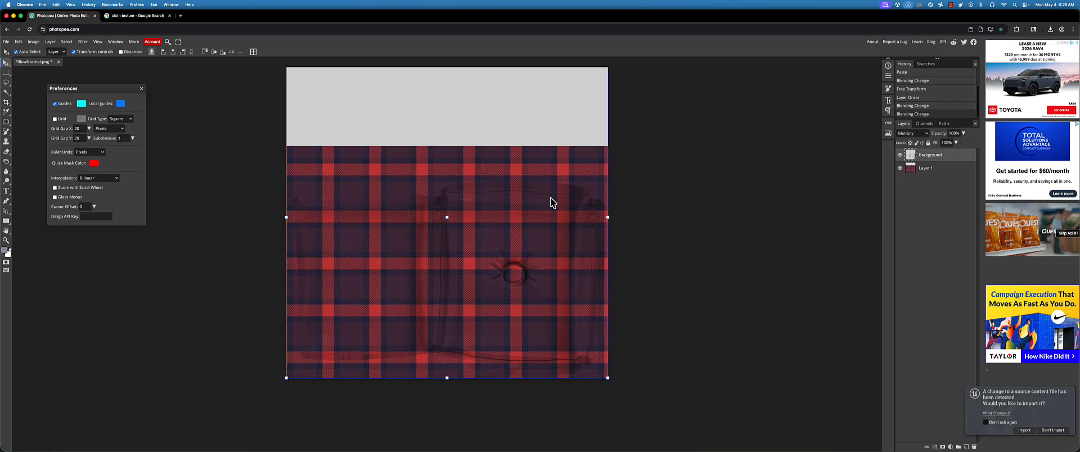
key(l)
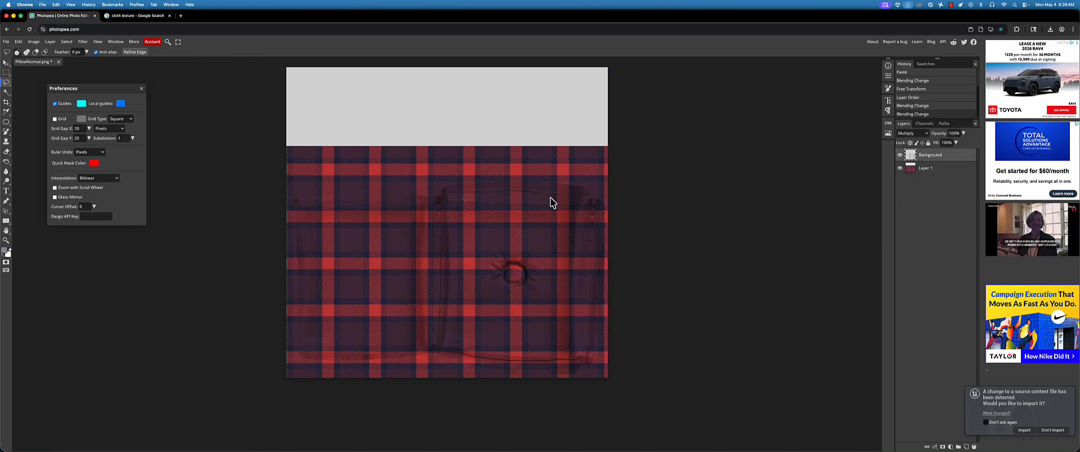
click(142, 89)
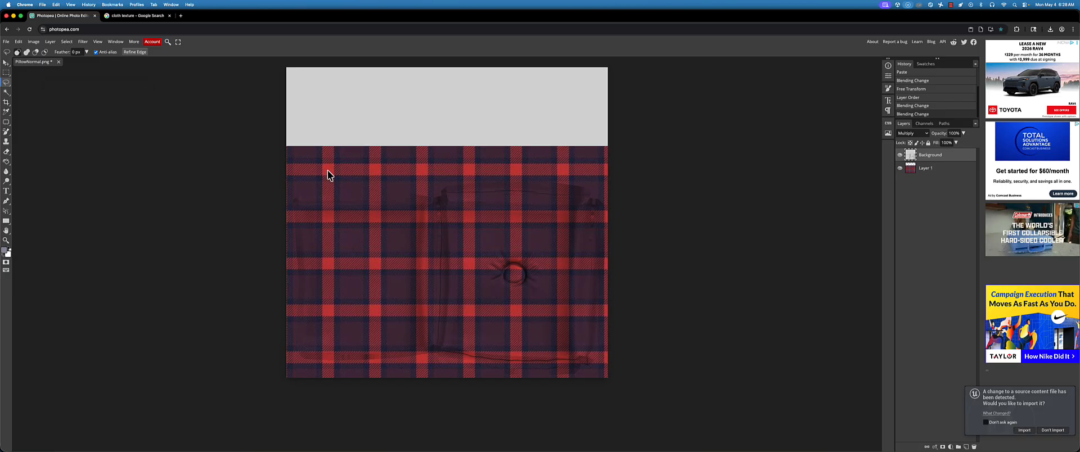
Apply Levels to the Background layer with a midtone of about 0.64 and a white input level of 230
click(34, 43)
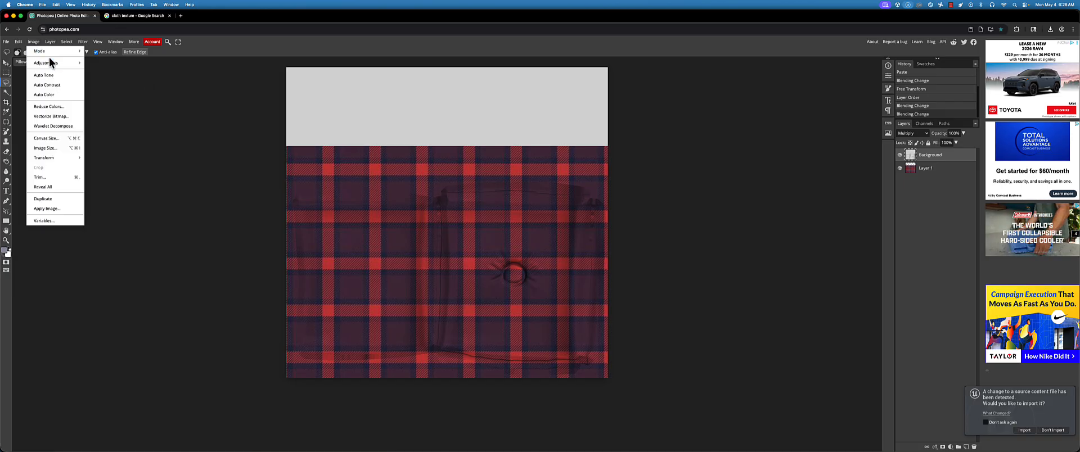
mouse_move(51, 62)
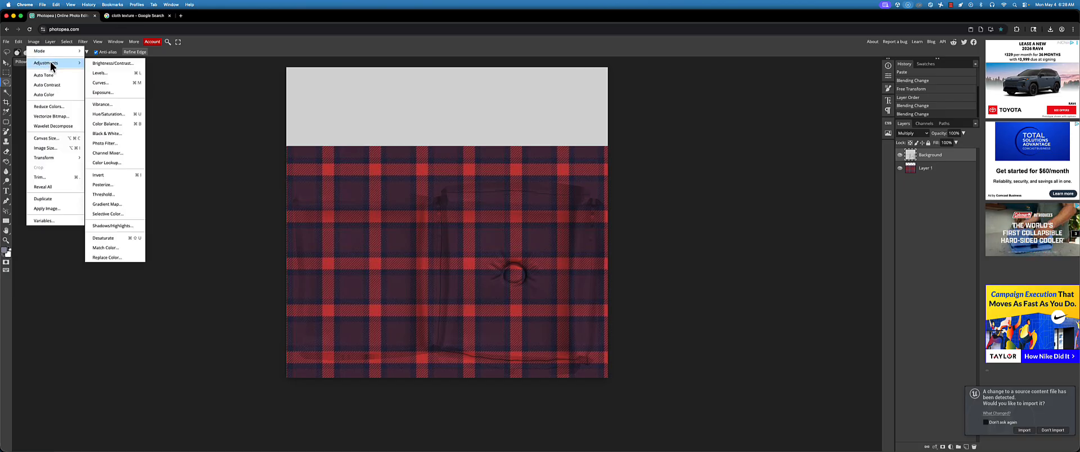
click(120, 73)
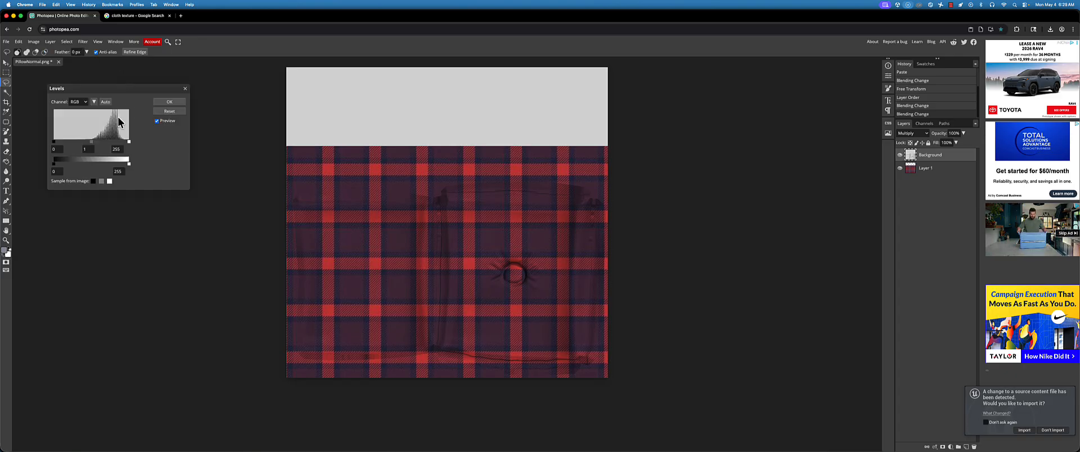
mouse_move(89, 142)
mouse_down()
mouse_move(122, 144)
mouse_move(91, 143)
mouse_up()
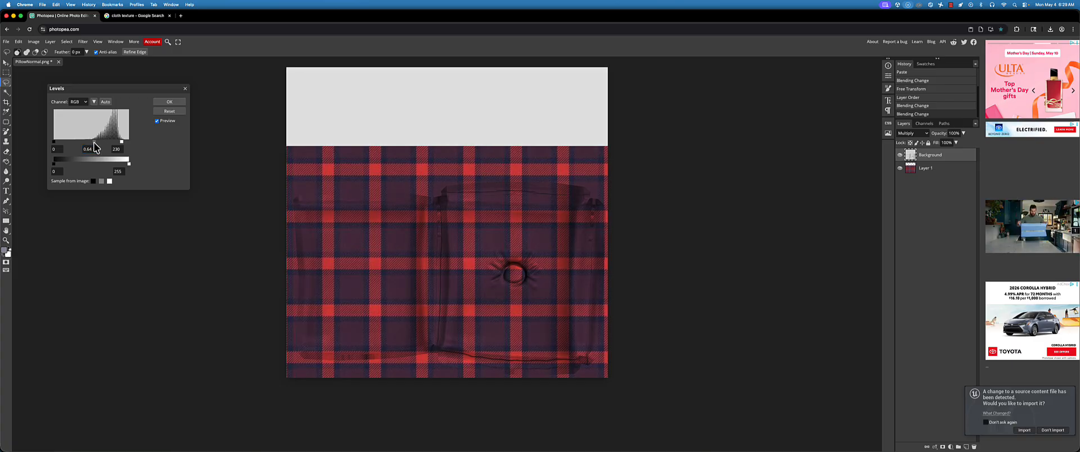
click(169, 102)
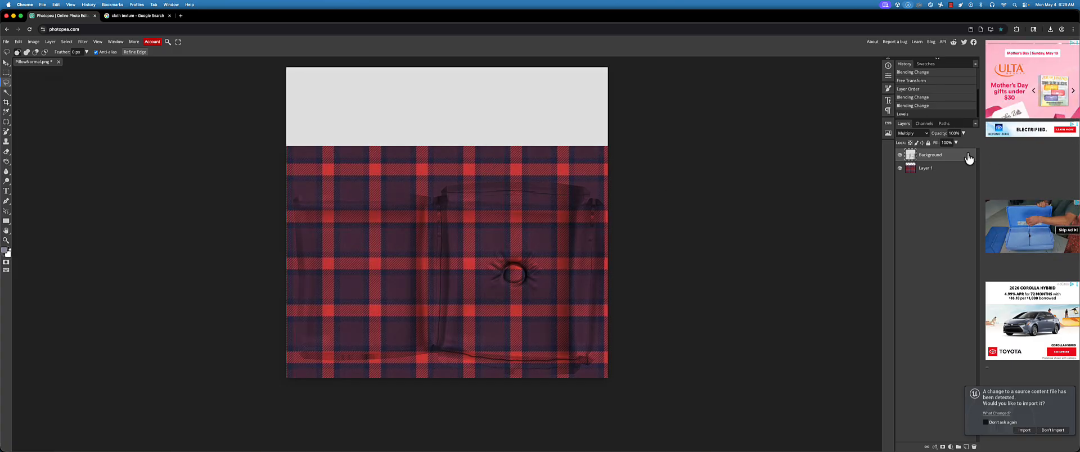
Duplicate the Background layer and invert the copy, isolating it by hiding the original Background and plaid layers
drag(966, 159, 966, 448)
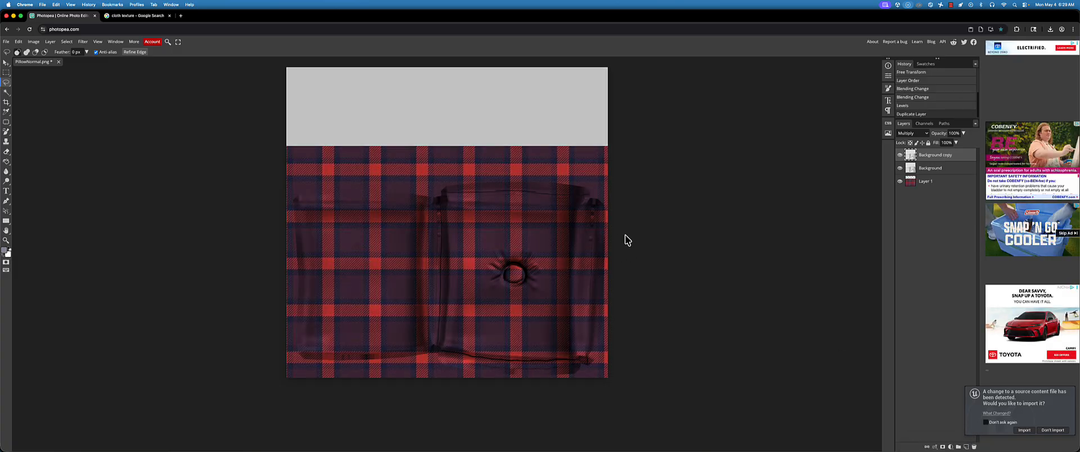
key(super+i)
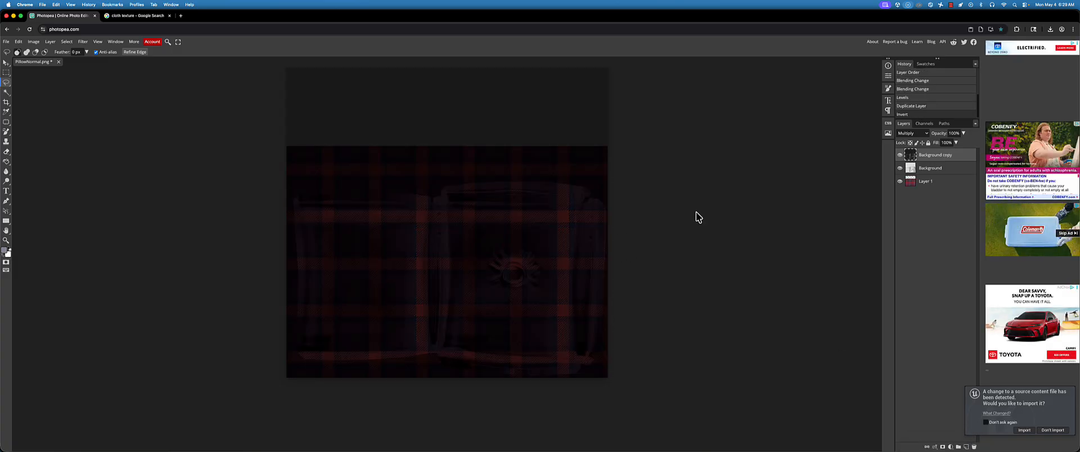
click(900, 168)
click(900, 181)
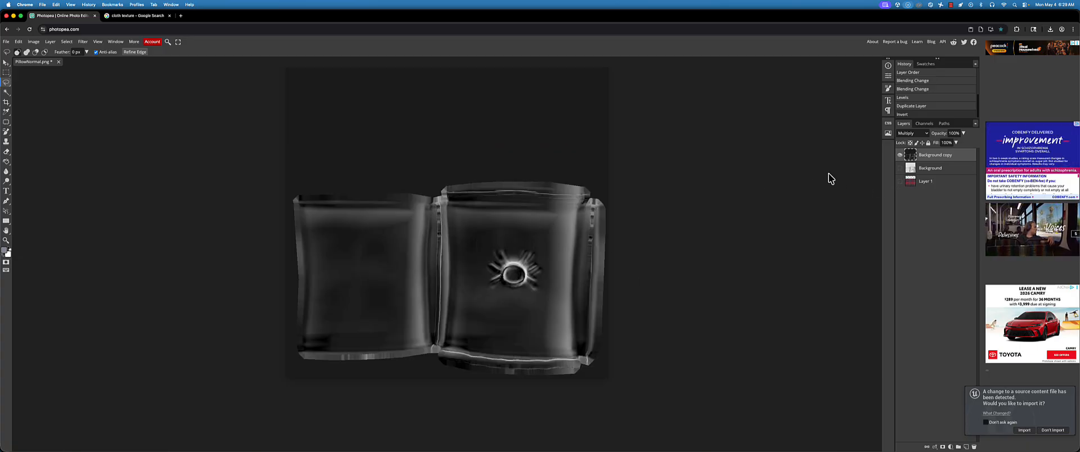
Set the inverted Background copy's blend mode to Screen and show the Background and plaid layers again
click(908, 134)
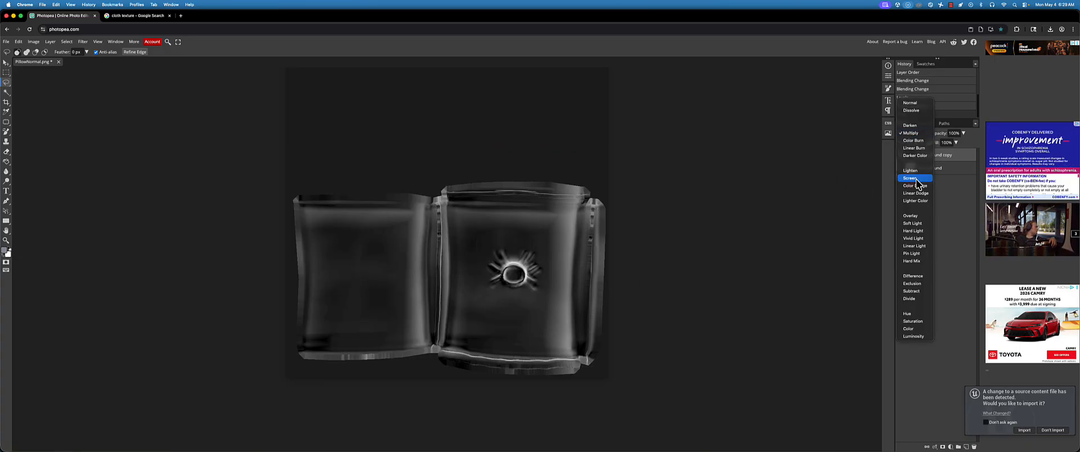
click(911, 178)
click(901, 168)
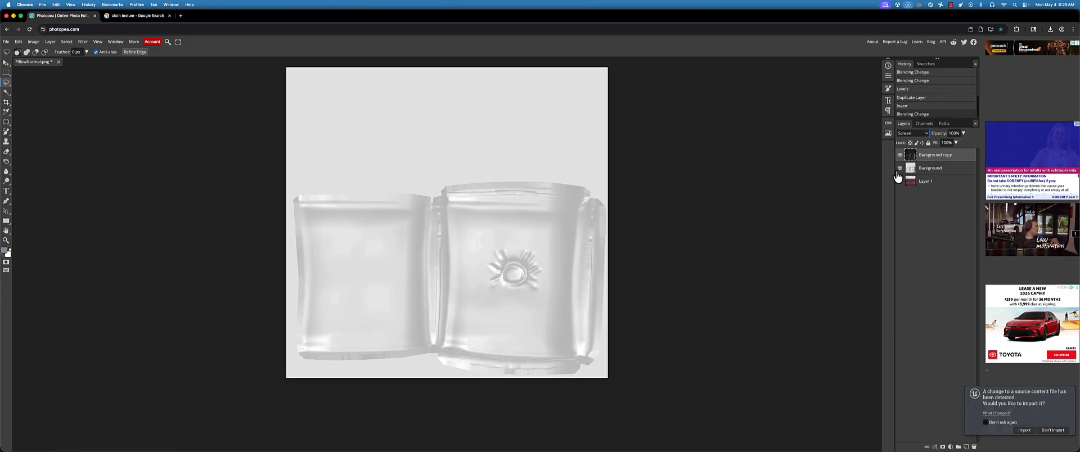
click(901, 181)
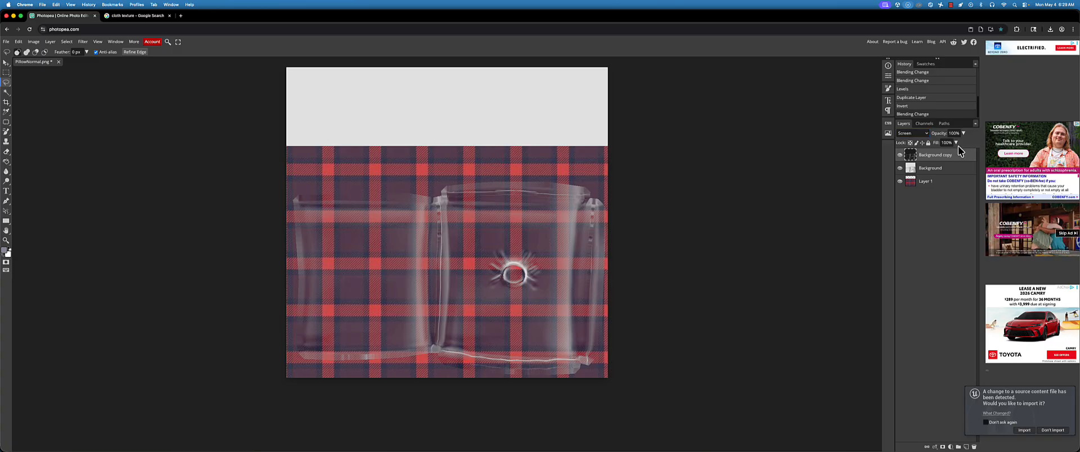
Reduce the inverted copy's opacity to 54%, trying it beneath Background before returning it to the top of the layer stack
drag(963, 138, 954, 169)
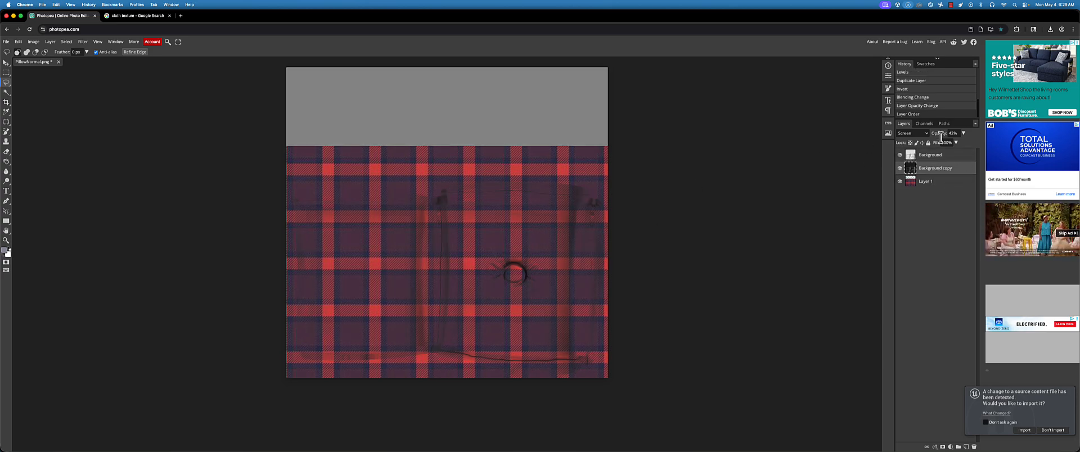
click(964, 133)
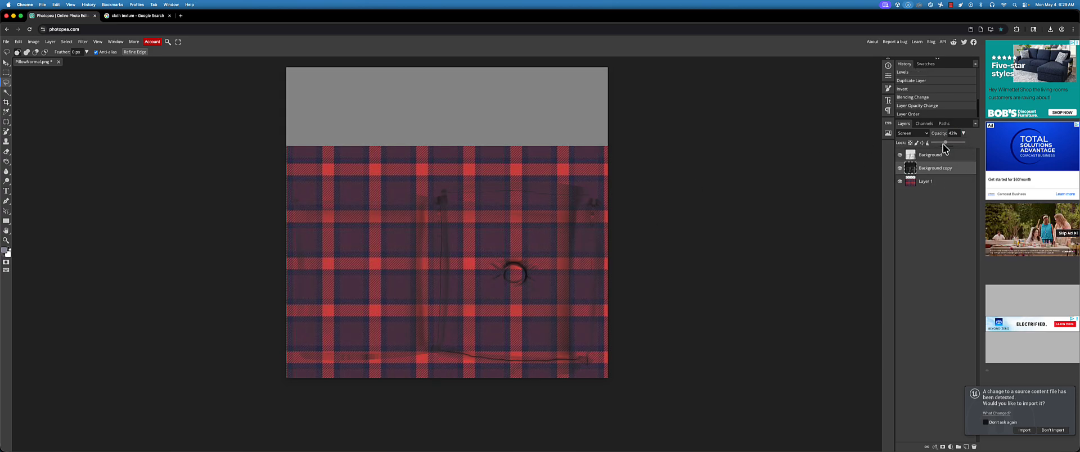
drag(948, 142, 950, 144)
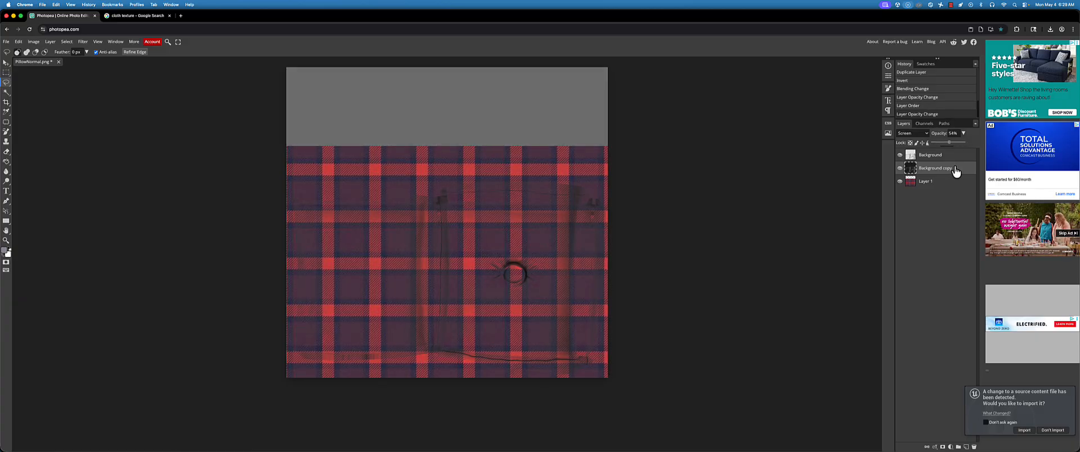
drag(956, 172, 964, 151)
Try Difference and Subtract blending on the inverted copy, toggling the layer's visibility to compare the Subtract effect
click(913, 133)
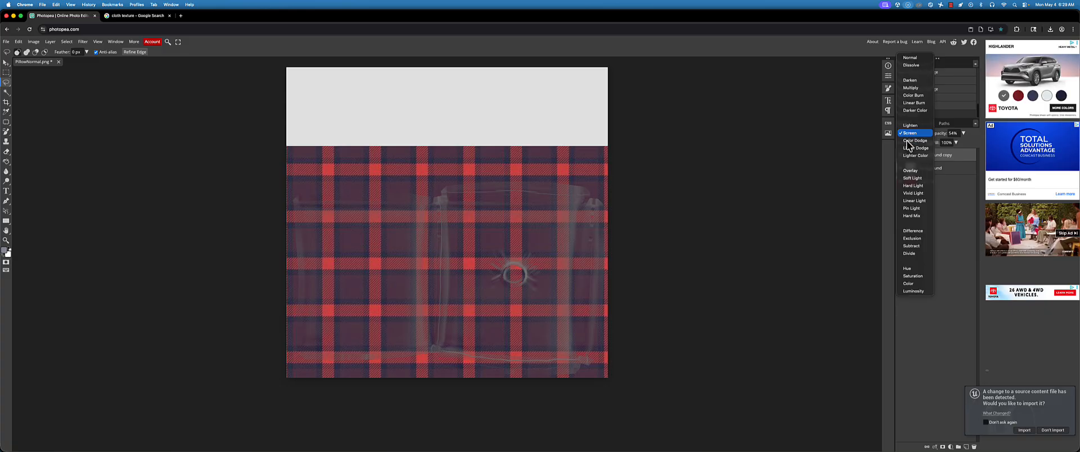
click(907, 232)
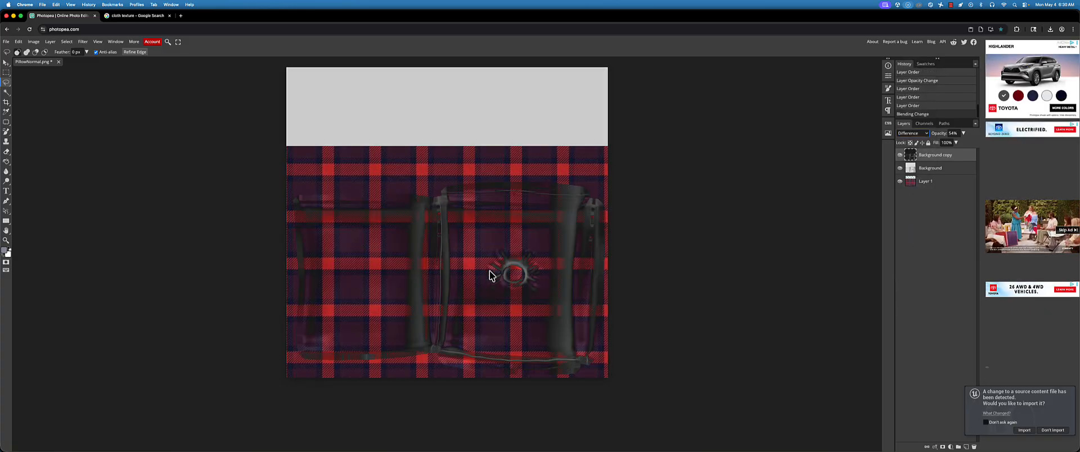
click(913, 137)
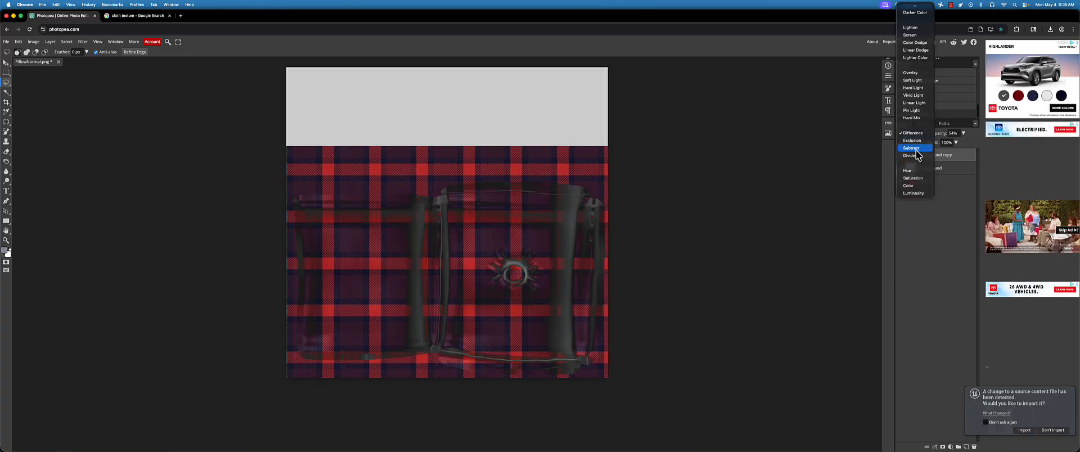
click(916, 149)
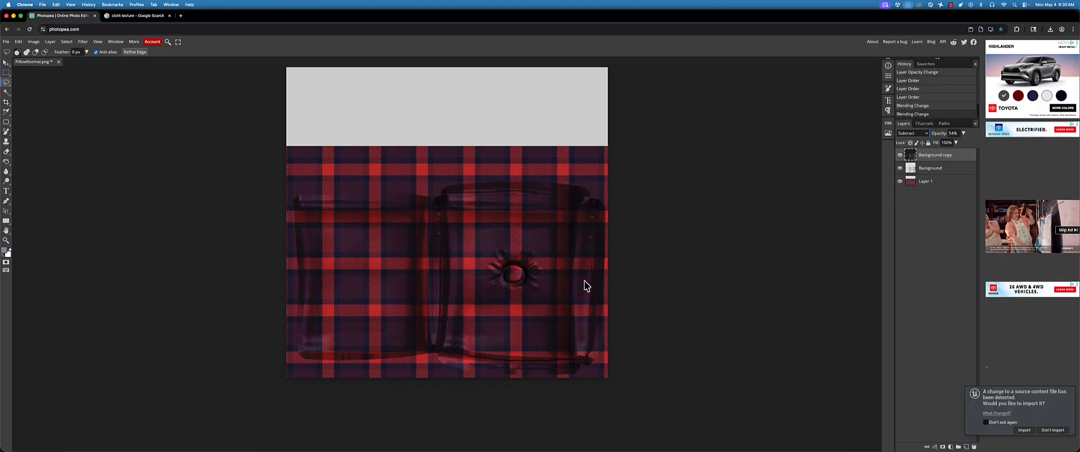
click(900, 155)
click(899, 156)
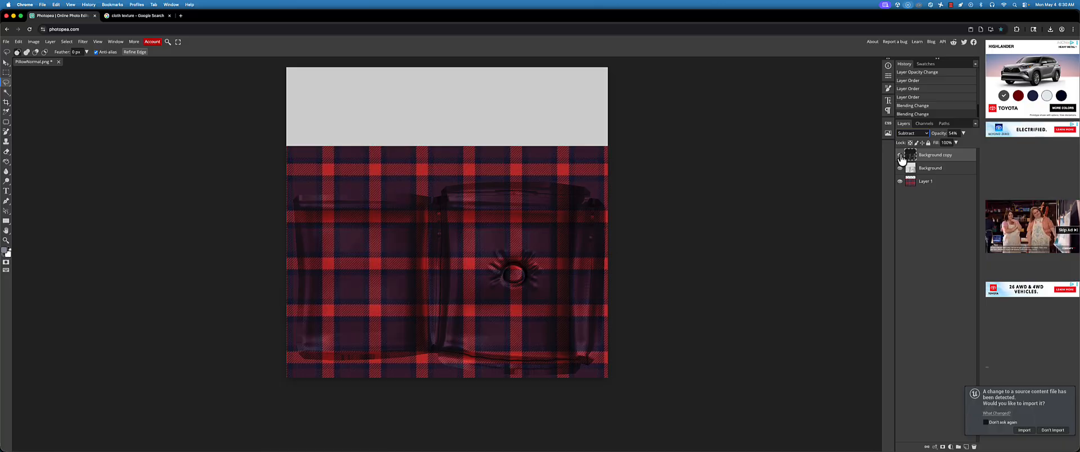
click(901, 156)
click(900, 156)
click(900, 156)
Try the Color Dodge, Linear Dodge and Darken blend modes on the hidden Background copy layer
click(920, 134)
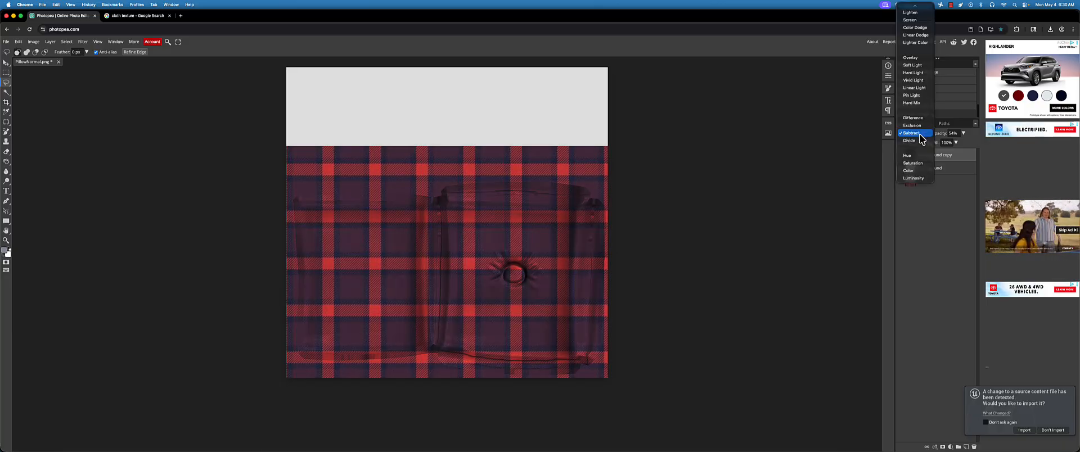
scroll(920, 135, up, 3)
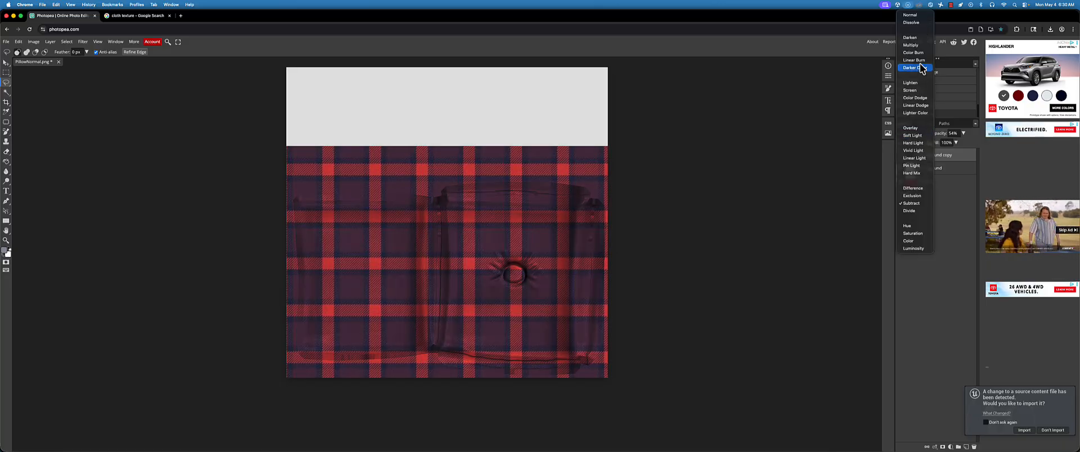
click(915, 98)
click(914, 130)
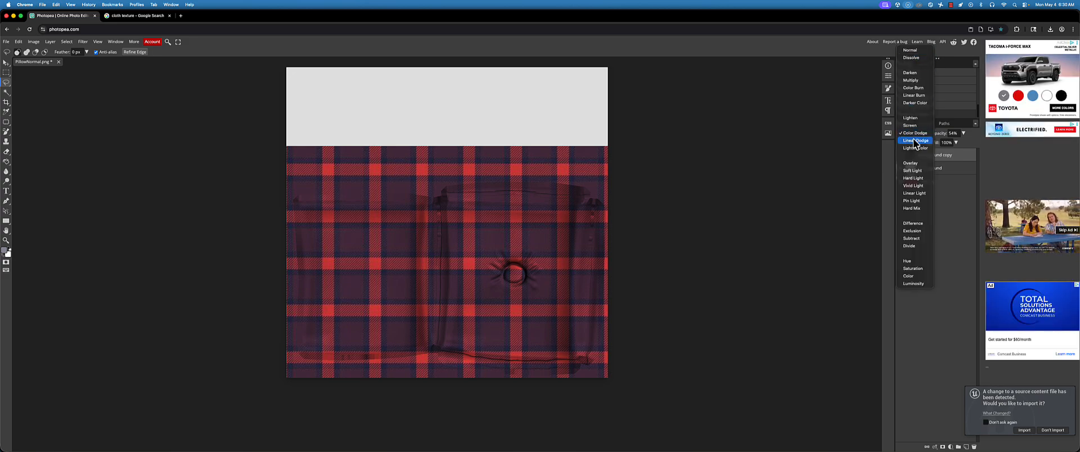
click(916, 141)
click(914, 133)
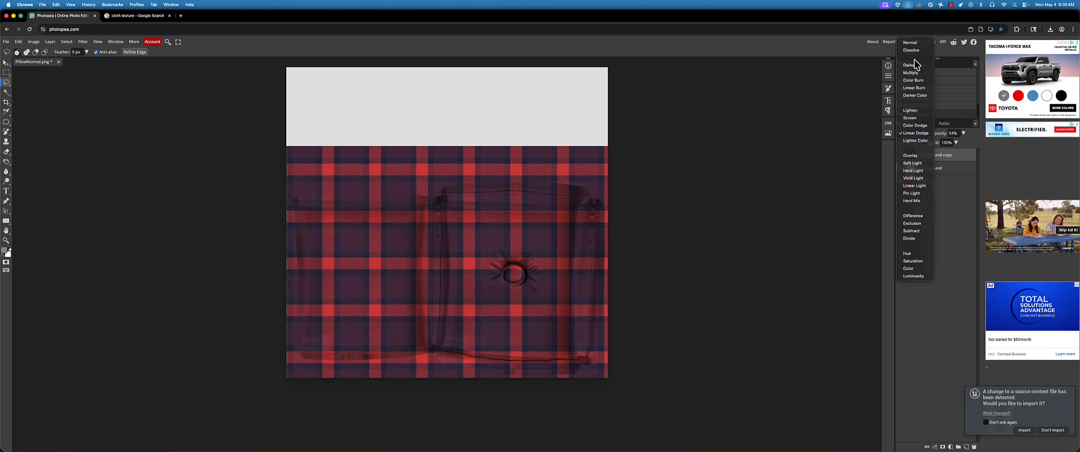
click(909, 65)
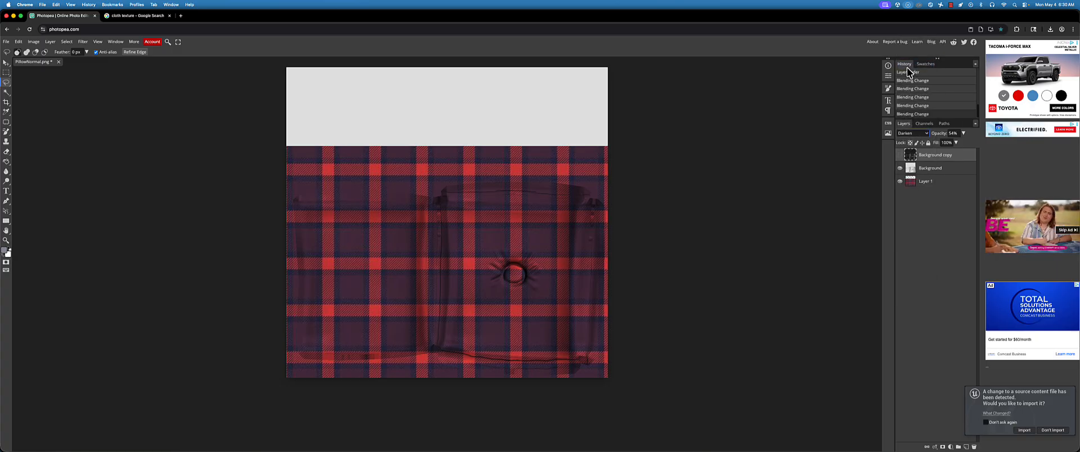
Show the inverted copy again and test Color Burn before restoring its blend mode to Screen
click(908, 133)
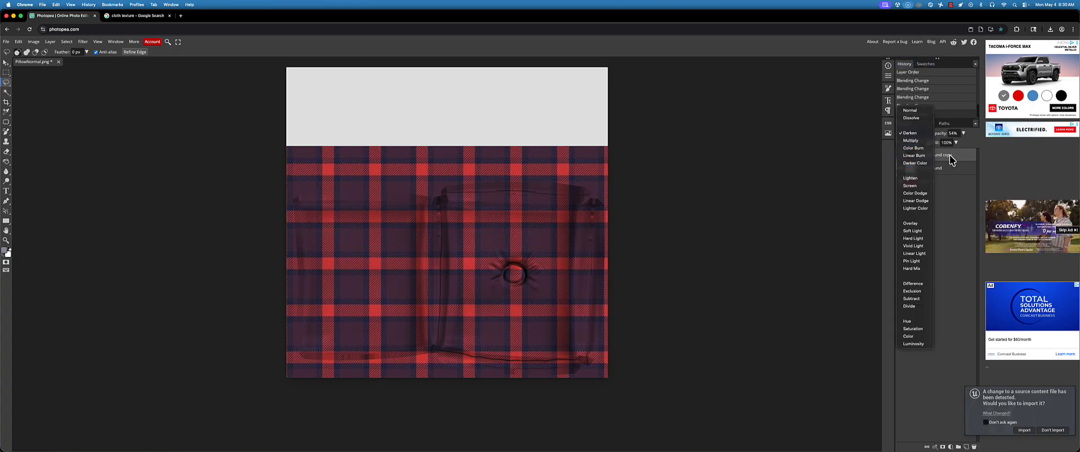
click(950, 157)
click(901, 155)
click(908, 133)
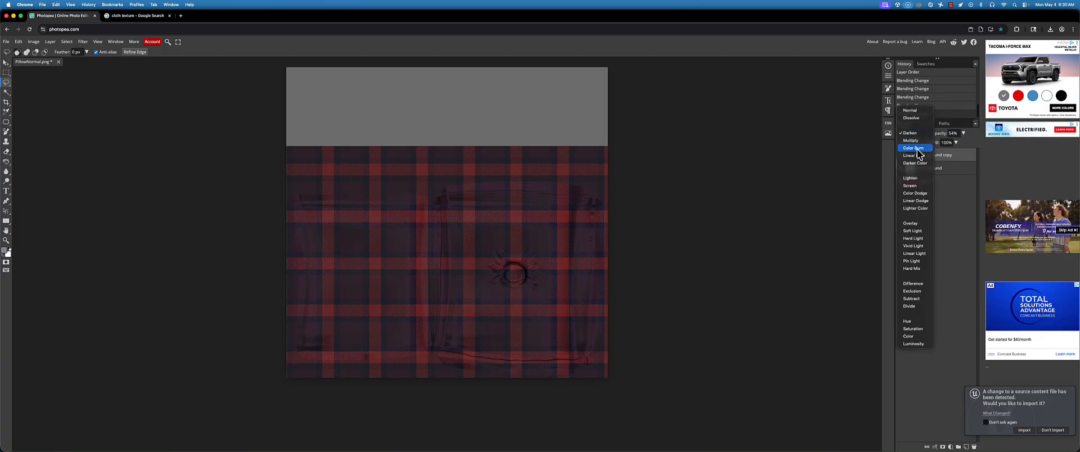
click(913, 148)
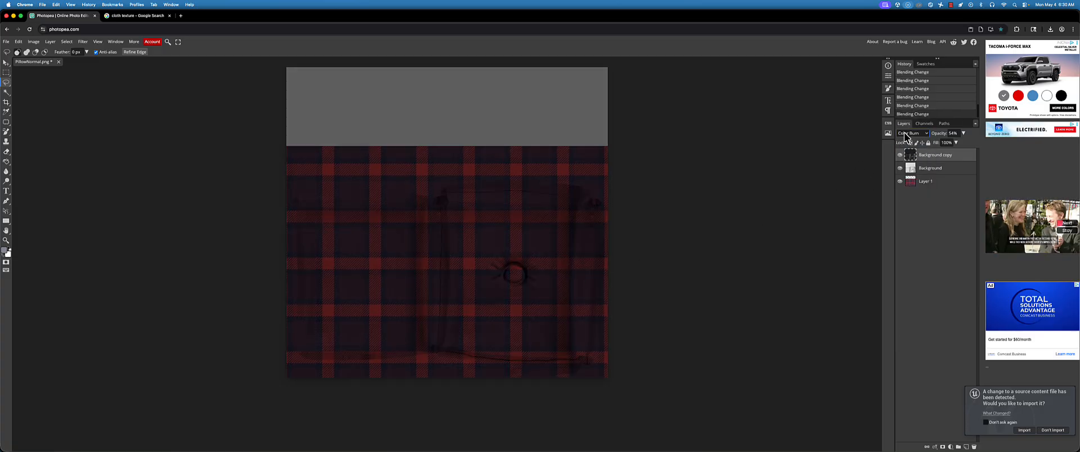
click(907, 133)
click(913, 168)
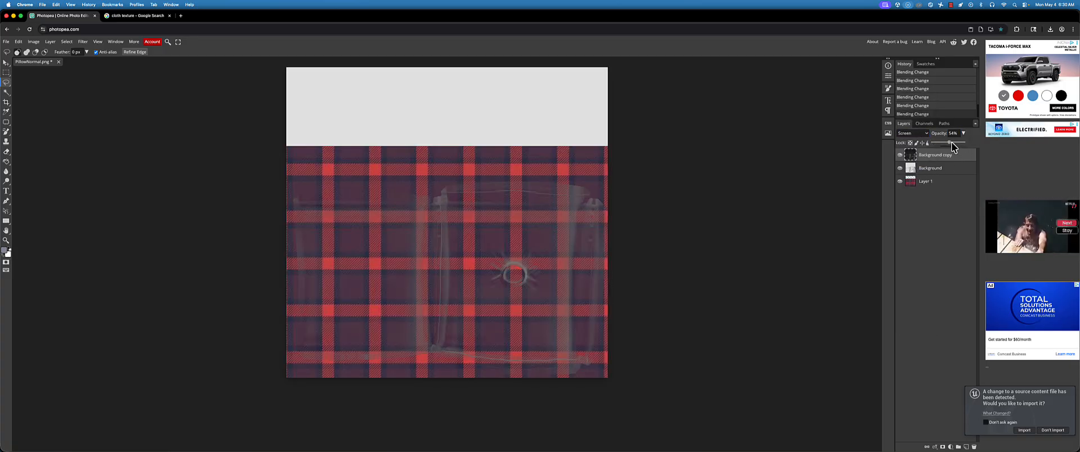
Lower the inverted copy's opacity to 37% and move it beneath the Background layer
drag(951, 142, 952, 175)
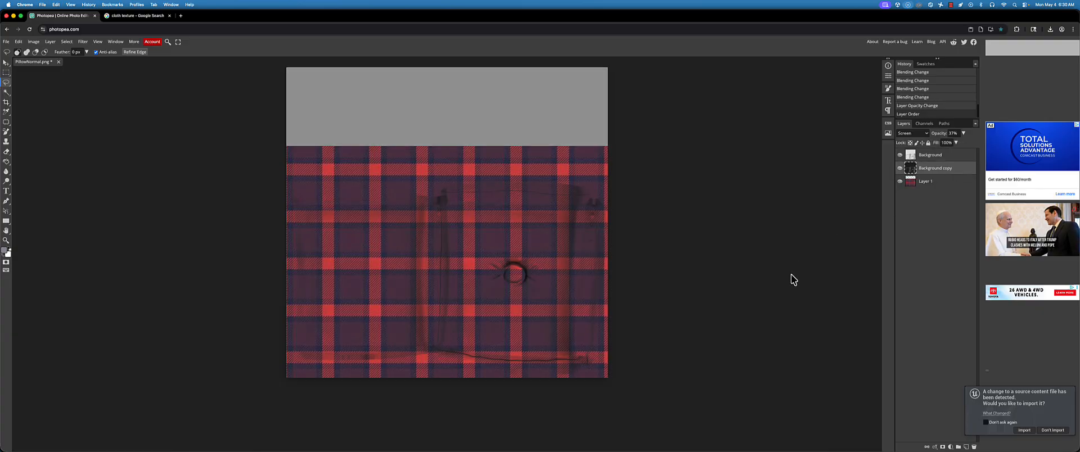
Export the blended plaid texture as a 1024 × 1024 JPG named PillowNormal at 70% quality in the Chai folder
click(6, 43)
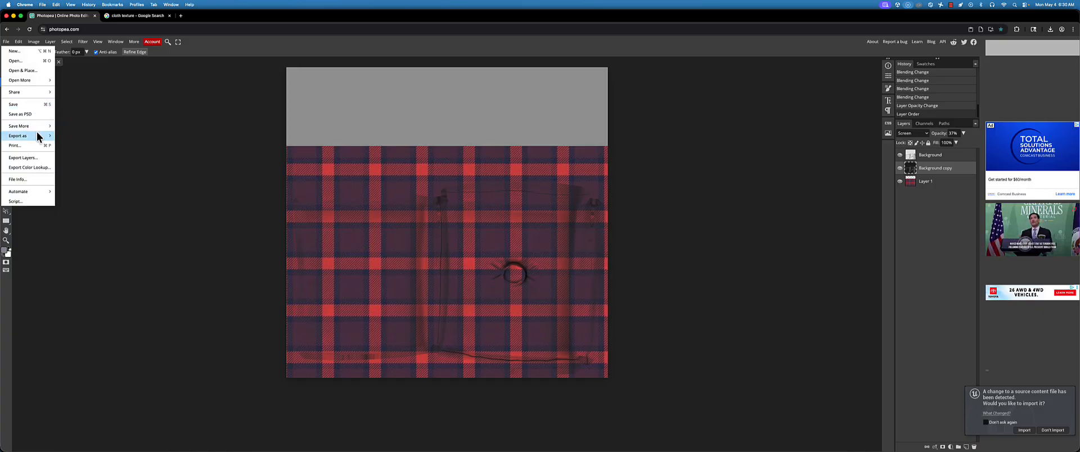
mouse_move(38, 136)
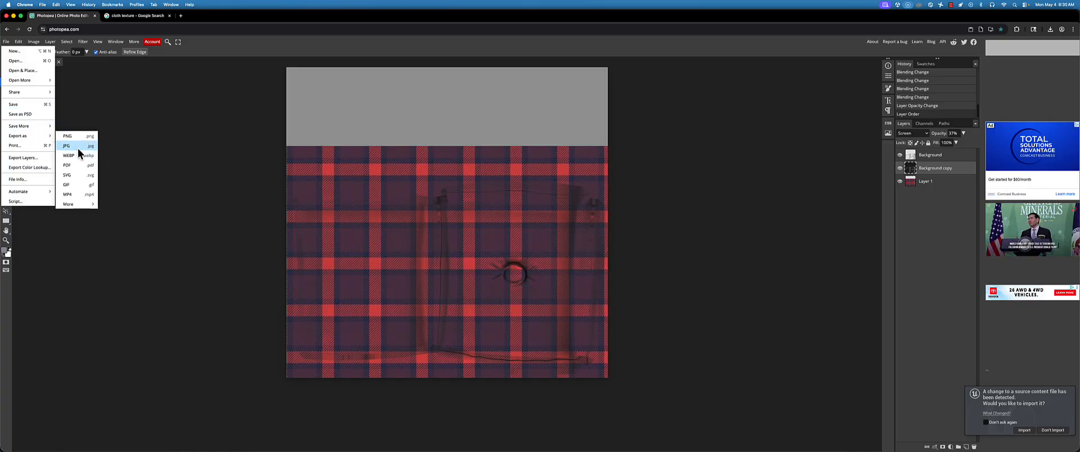
click(77, 149)
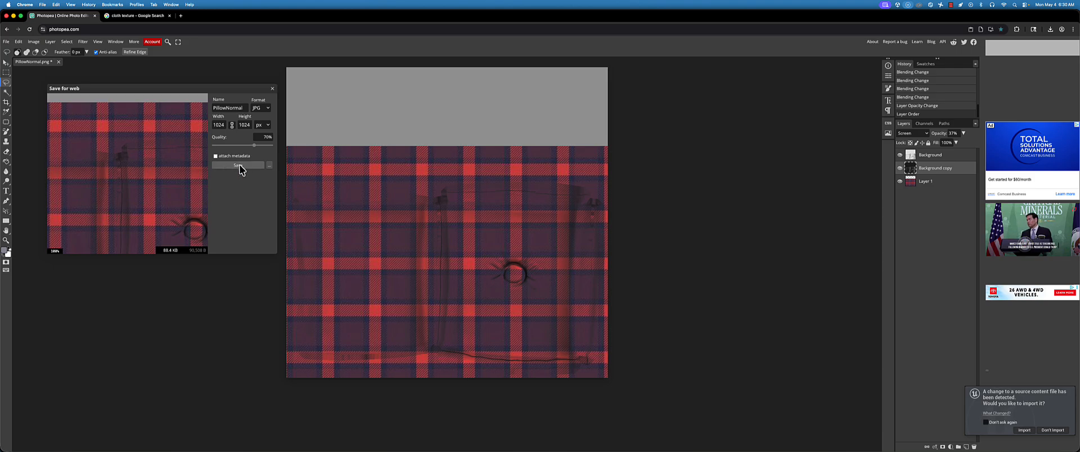
click(239, 166)
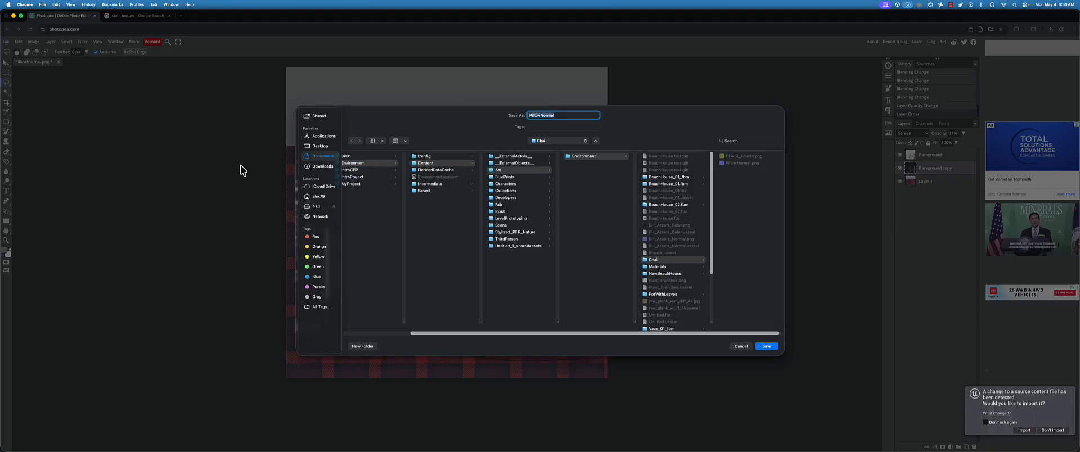
click(766, 346)
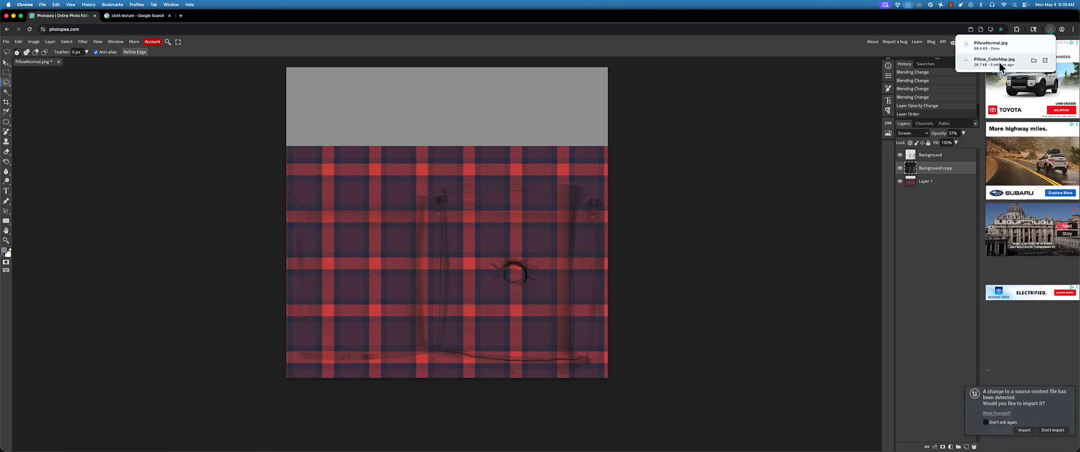
Open Pillow_ColorMap.jpg from the Chai folder as a separate document
click(6, 42)
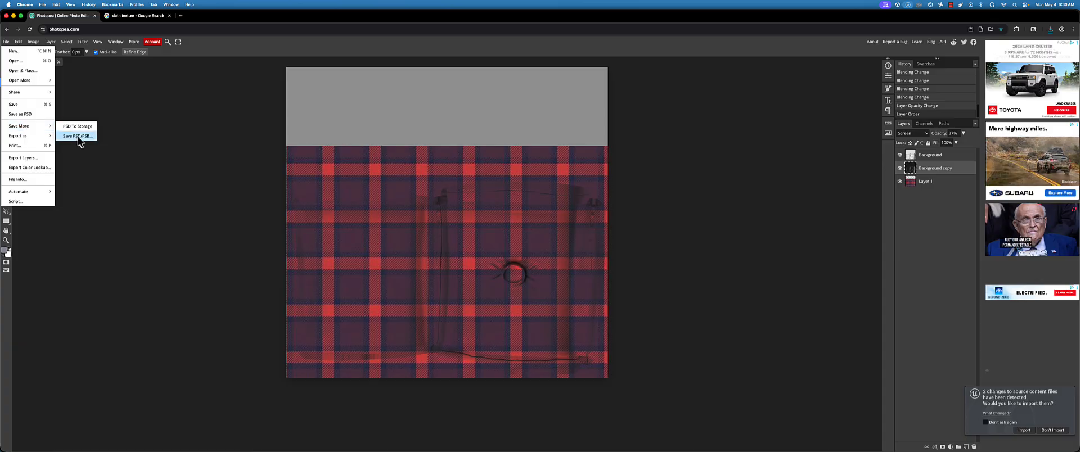
mouse_move(43, 138)
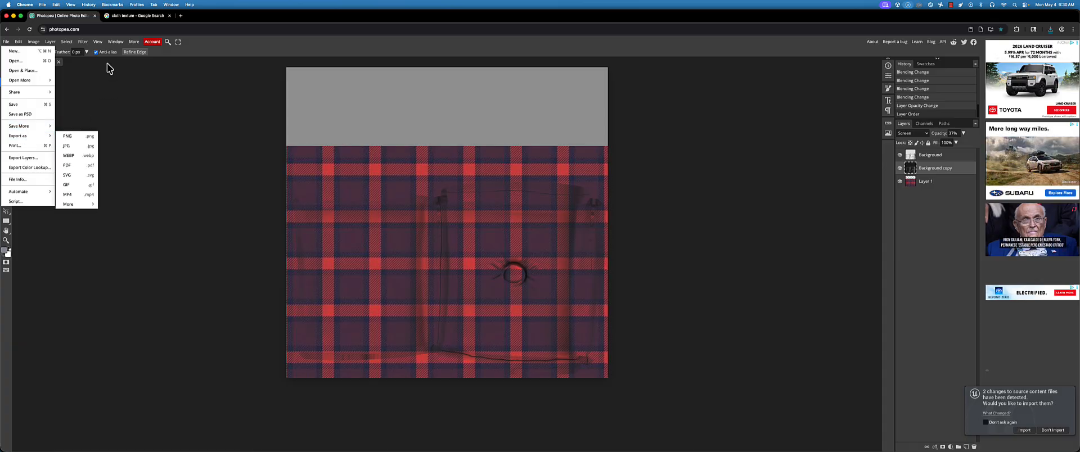
click(5, 42)
click(5, 42)
click(12, 70)
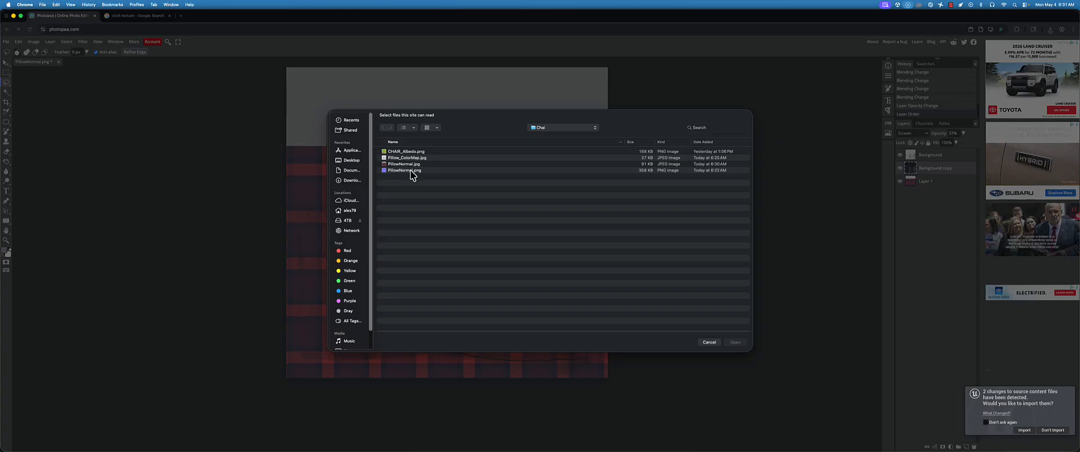
click(413, 163)
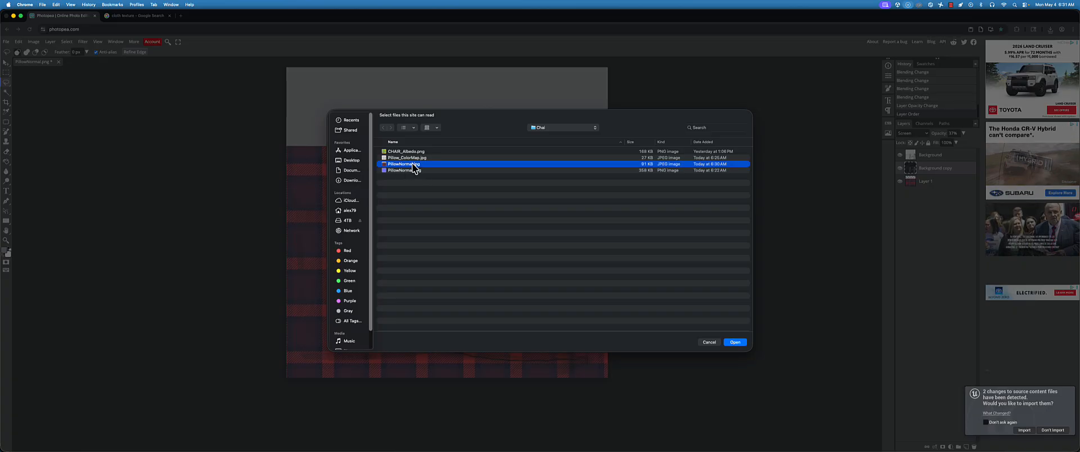
click(414, 158)
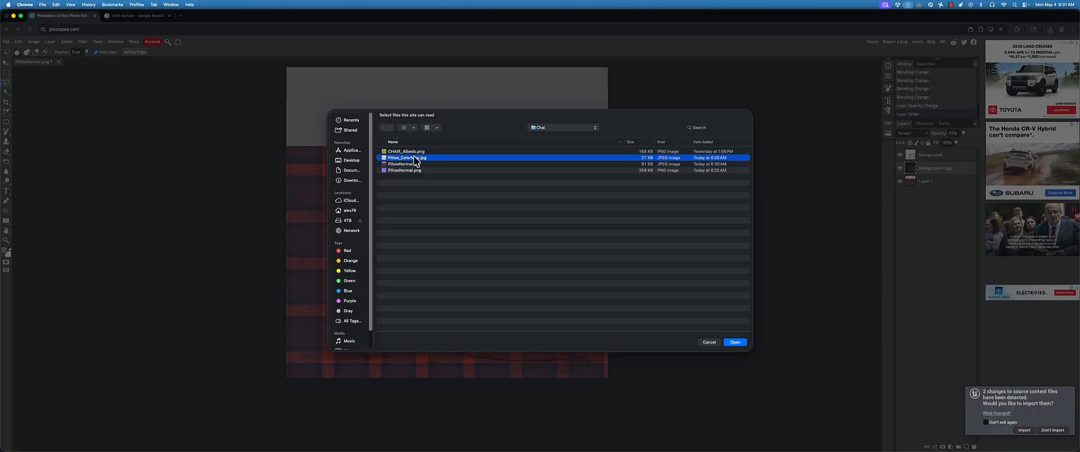
click(736, 343)
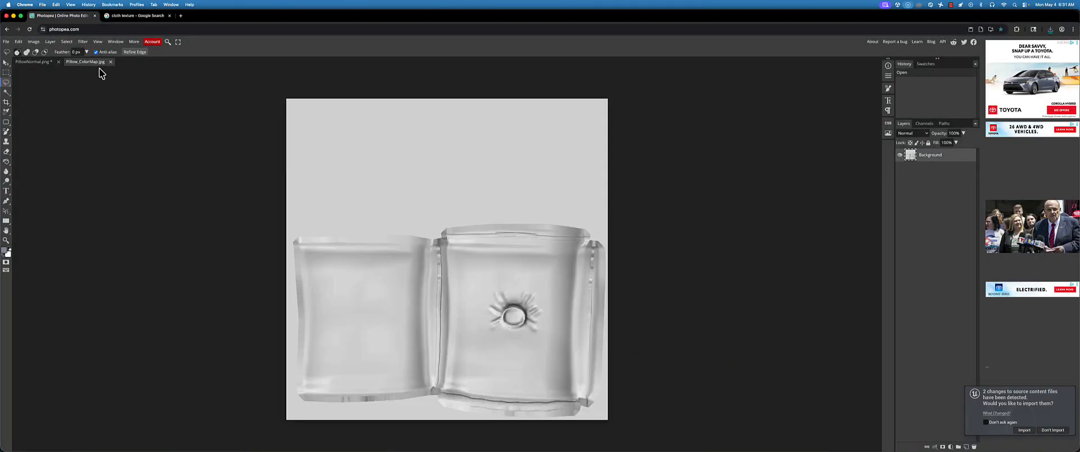
Return to the plaid document and export it as a JPG over the existing Pillow_ColorMap file, replacing it
click(26, 62)
click(5, 42)
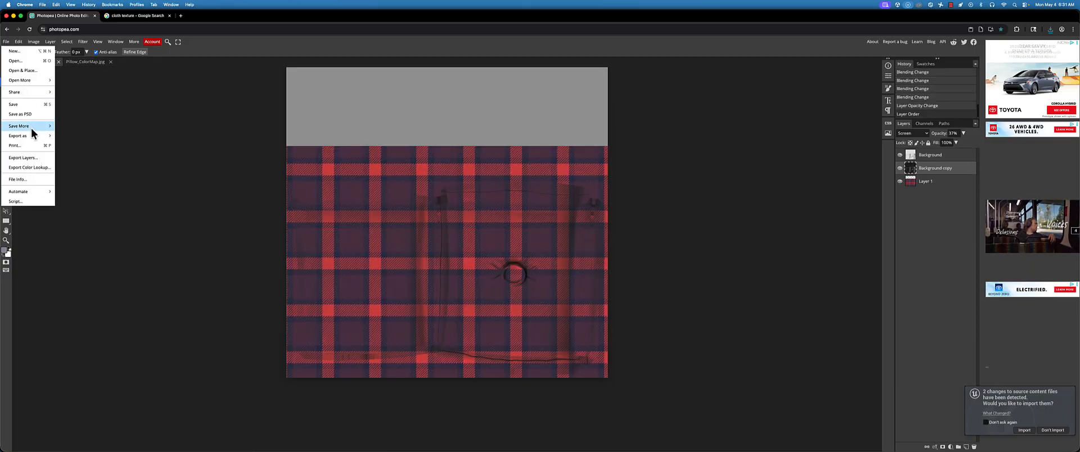
mouse_move(32, 137)
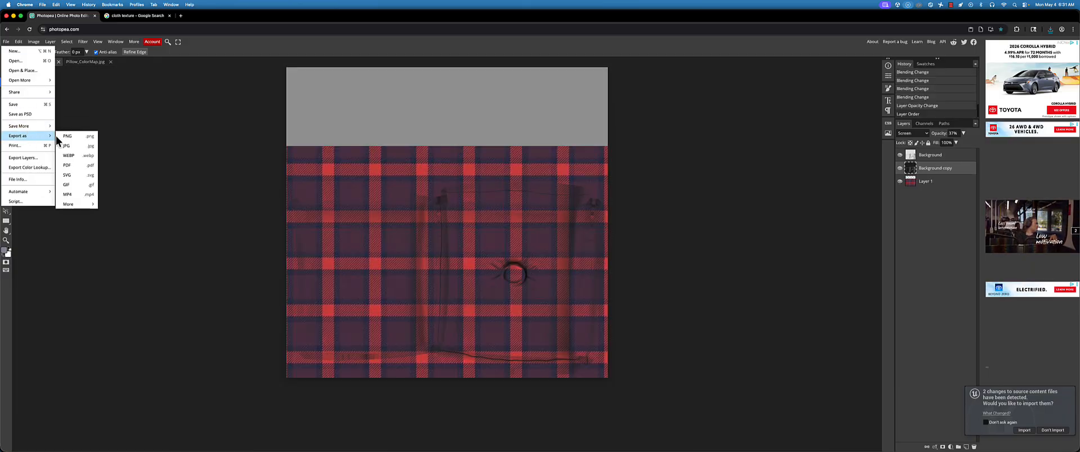
click(67, 145)
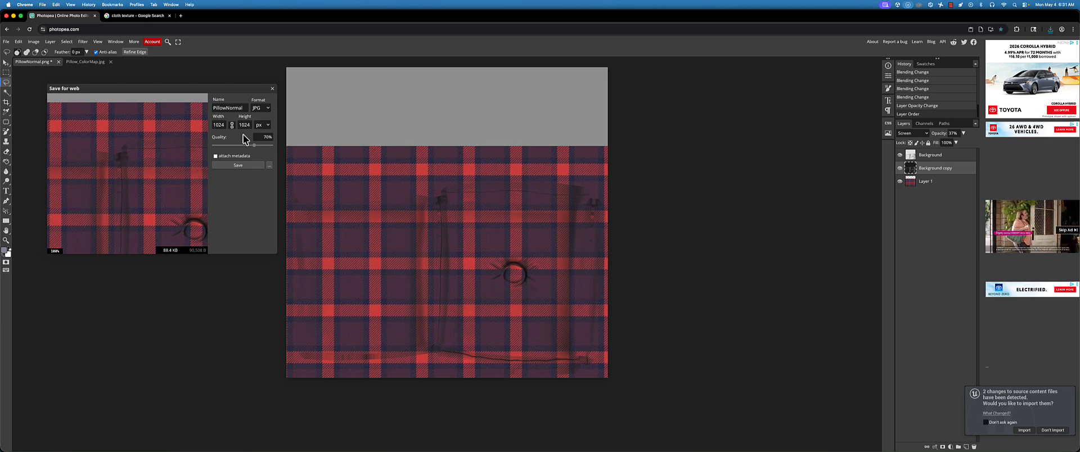
click(251, 165)
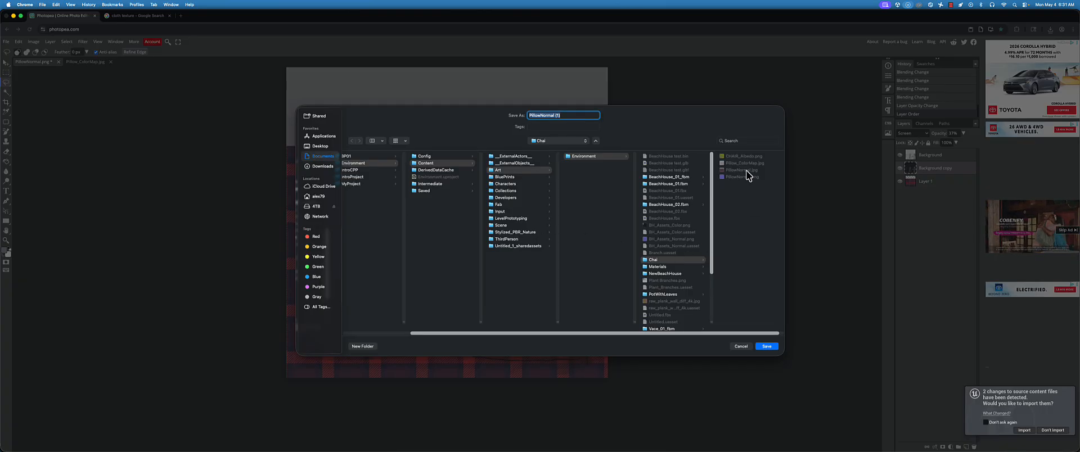
click(746, 170)
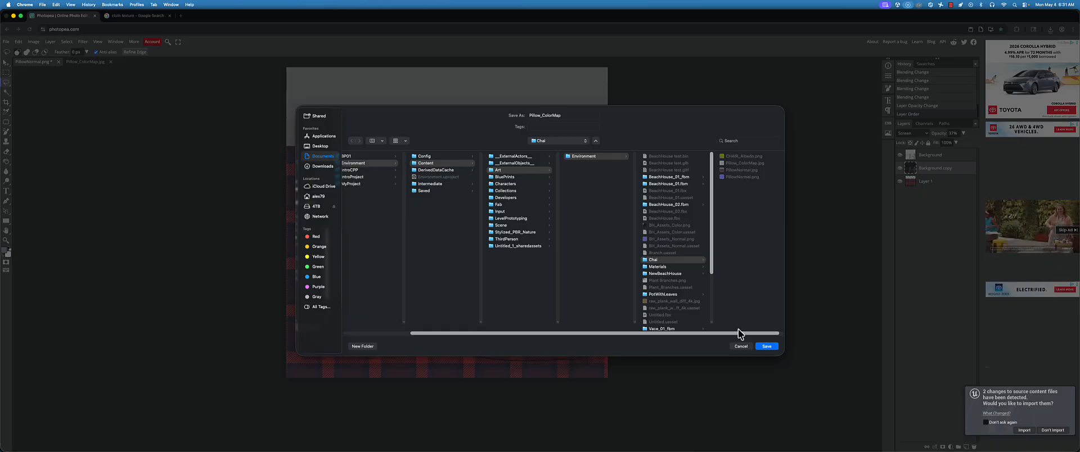
click(769, 346)
click(569, 264)
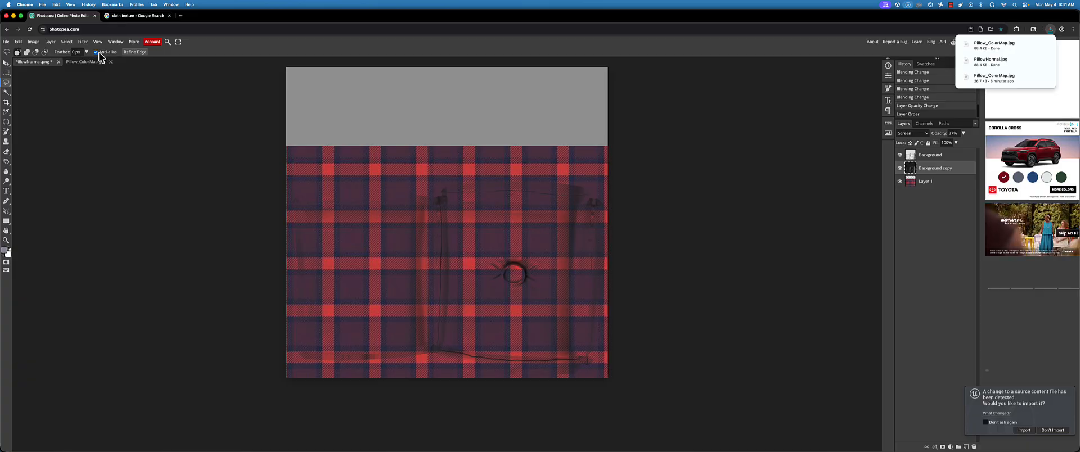
Switch to the old Pillow_ColorMap.jpg document, and open the overwritten file from the Chai folder to check the export
click(85, 62)
right_click(280, 149)
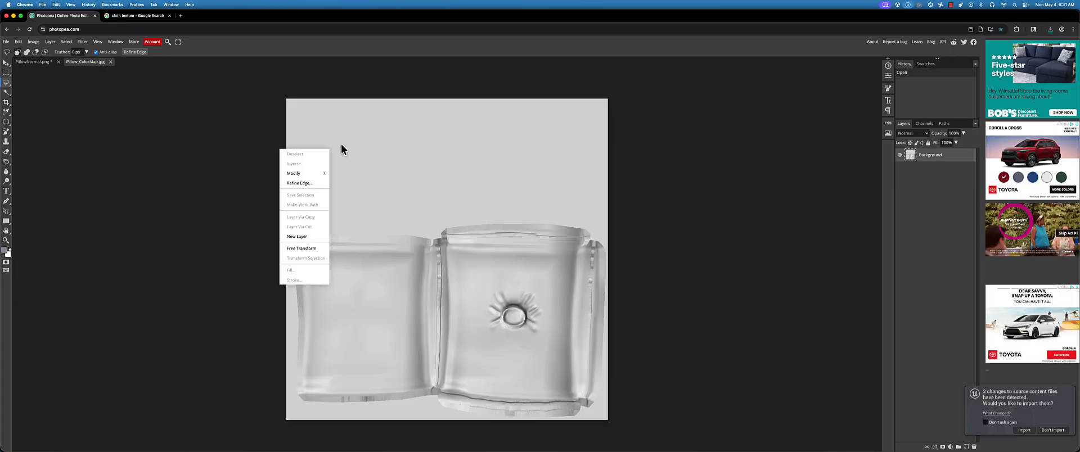
right_click(393, 183)
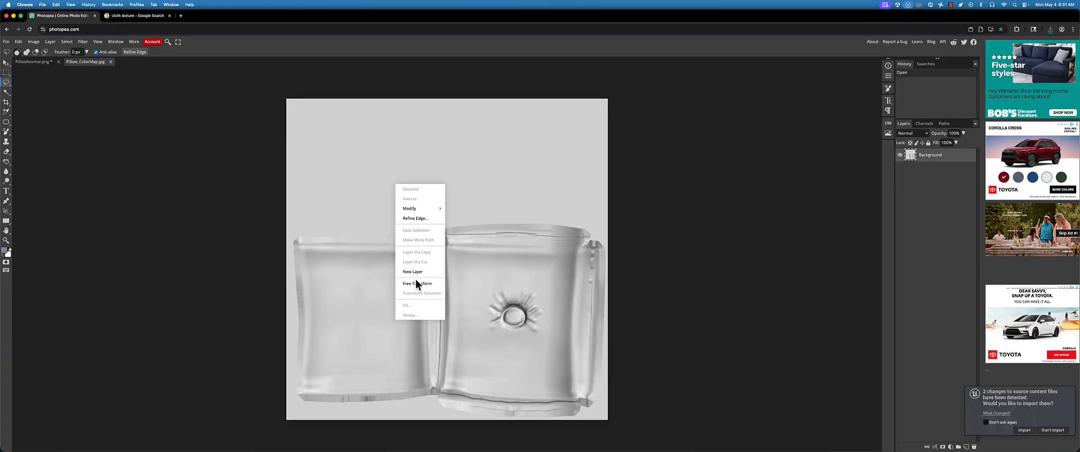
click(19, 42)
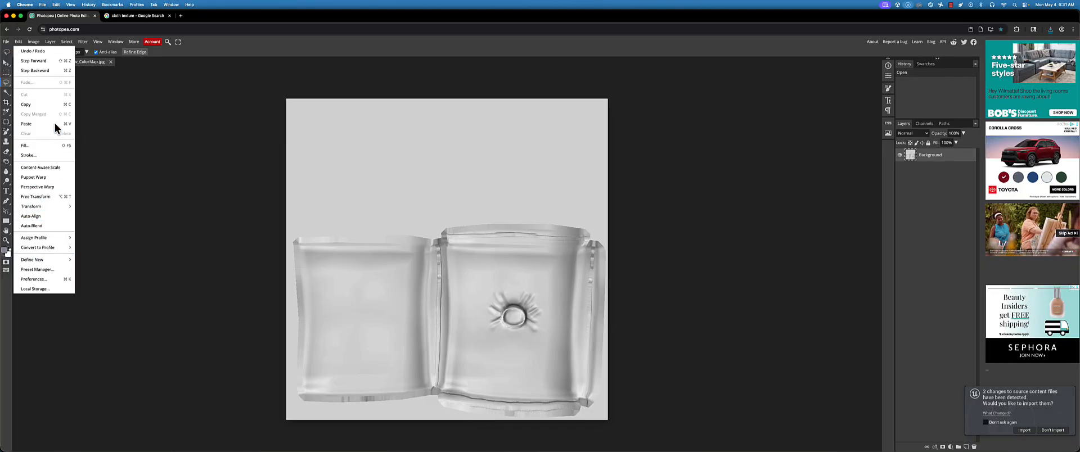
click(6, 43)
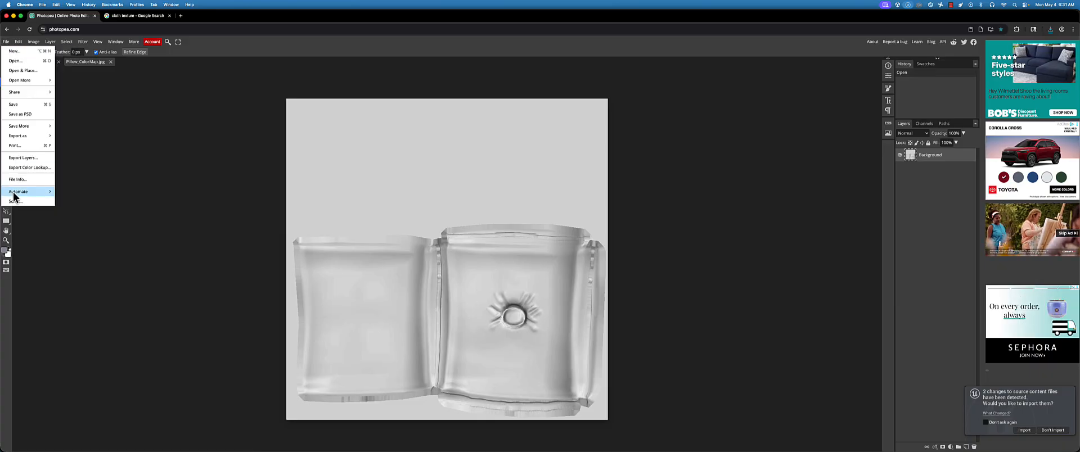
mouse_move(41, 82)
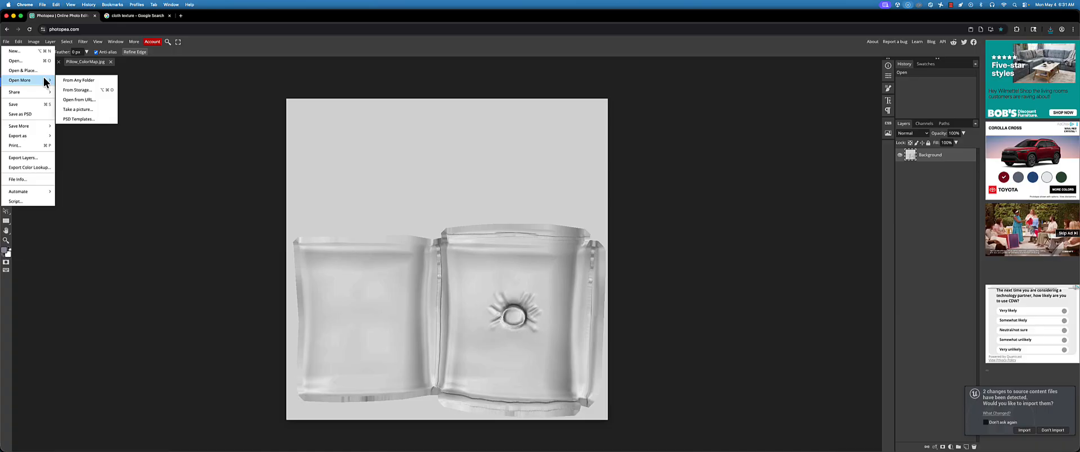
click(38, 71)
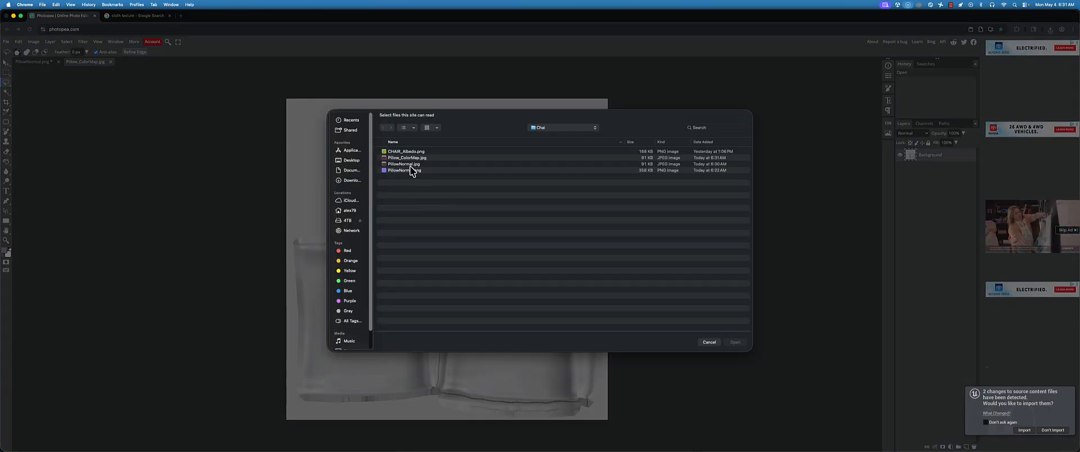
double_click(409, 159)
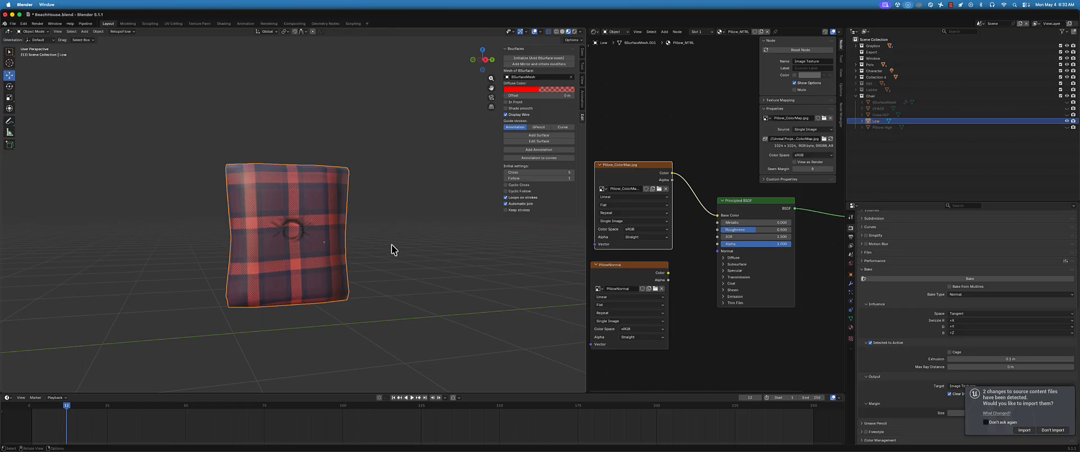
In Blender, load the updated Pillow_ColorMap.jpg as the base color image of the pillow's Pillow_MTRL material
middle_drag(391, 245, 330, 248)
scroll(332, 202, up, 3)
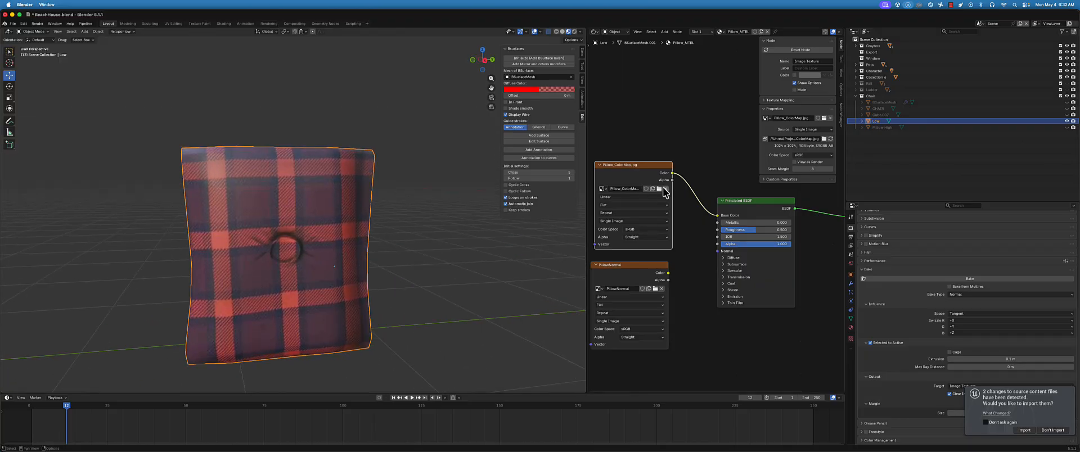
scroll(929, 315, up, 5)
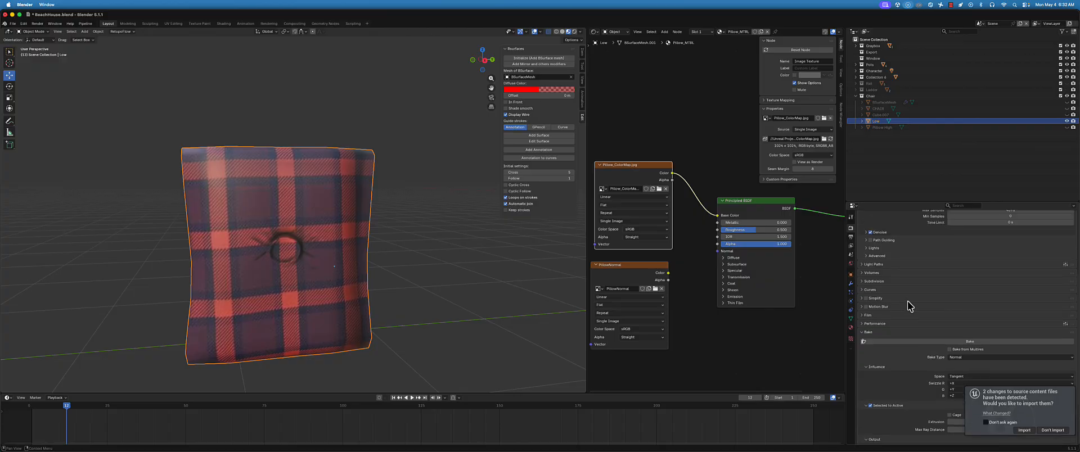
click(852, 328)
scroll(936, 281, up, 3)
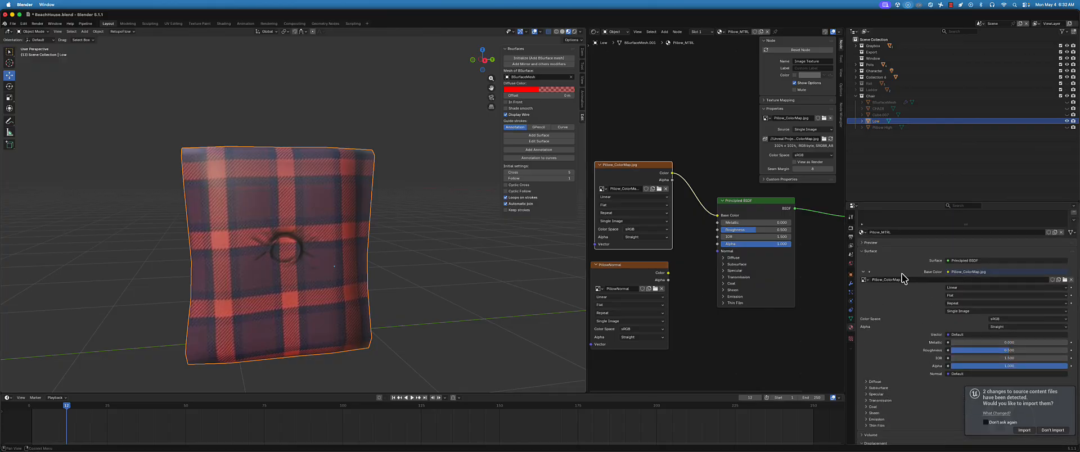
click(1065, 279)
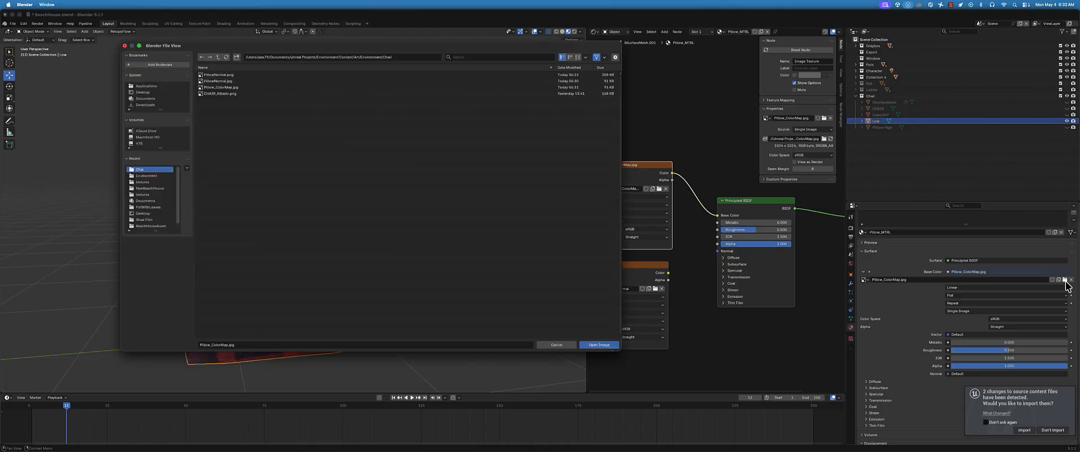
double_click(218, 88)
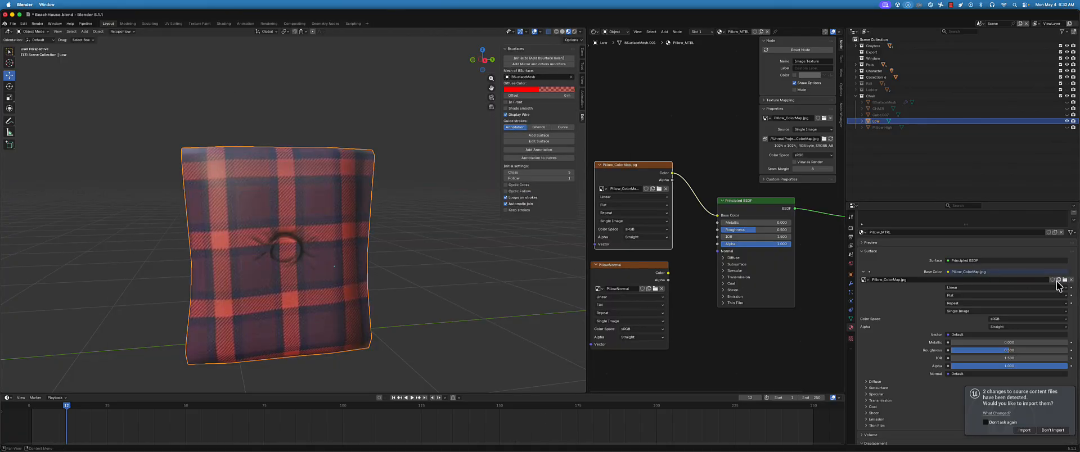
Examine the plaid texture and the shading around the button on the pillow from several angles and distances
middle_drag(361, 262, 270, 258)
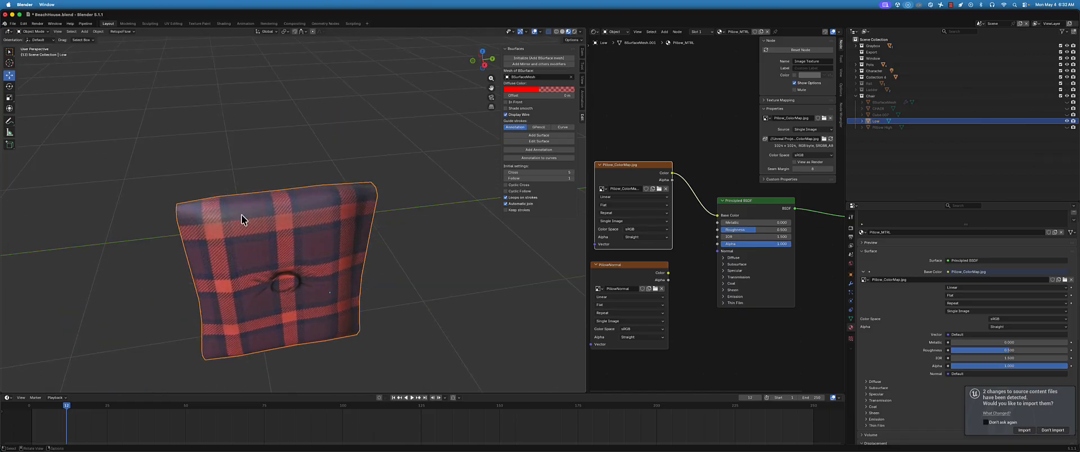
middle_drag(363, 211, 268, 231)
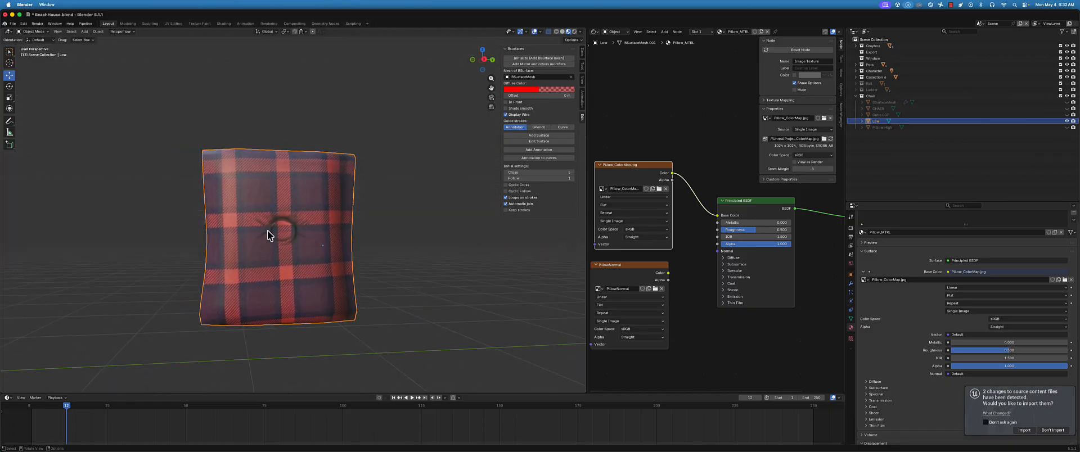
middle_drag(260, 277, 298, 289)
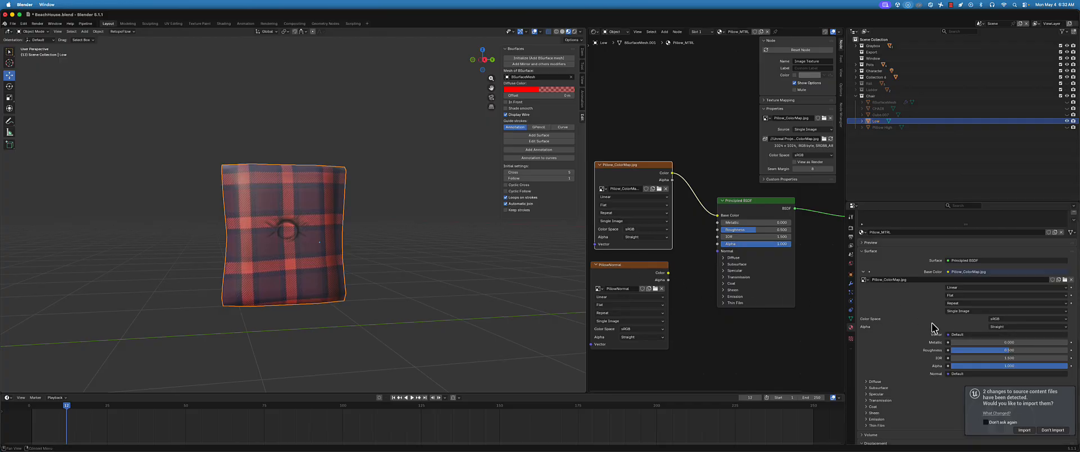
scroll(932, 327, down, 2)
middle_drag(315, 247, 294, 230)
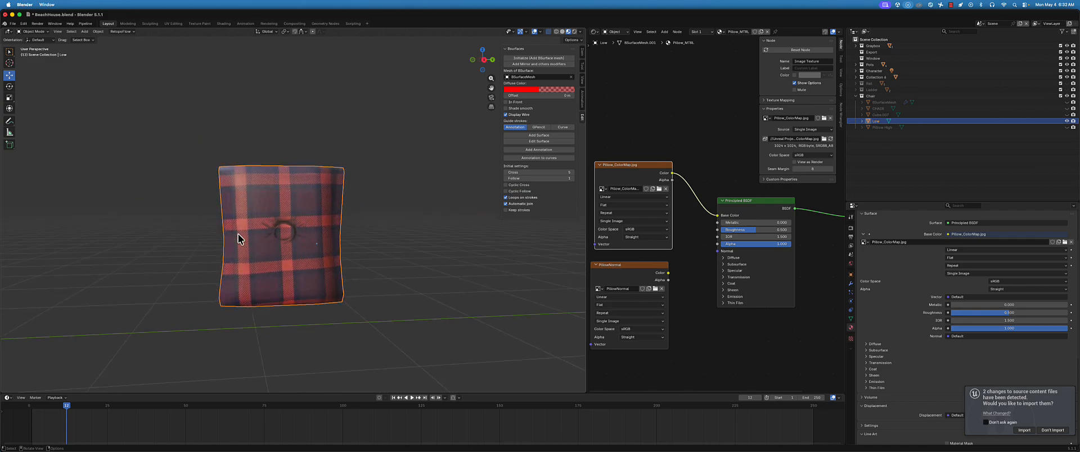
scroll(238, 238, up, 4)
scroll(256, 225, down, 3)
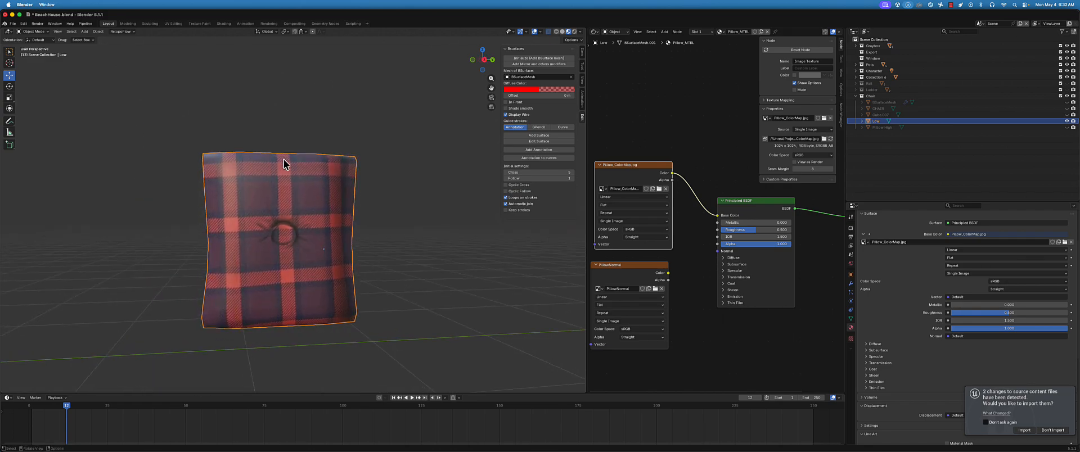
In Chrome, copy the beige Calvin Fabrics weave image from the cloth texture results and paste it into Photopea's Pillow_ColorMap document
middle_drag(325, 210, 328, 215)
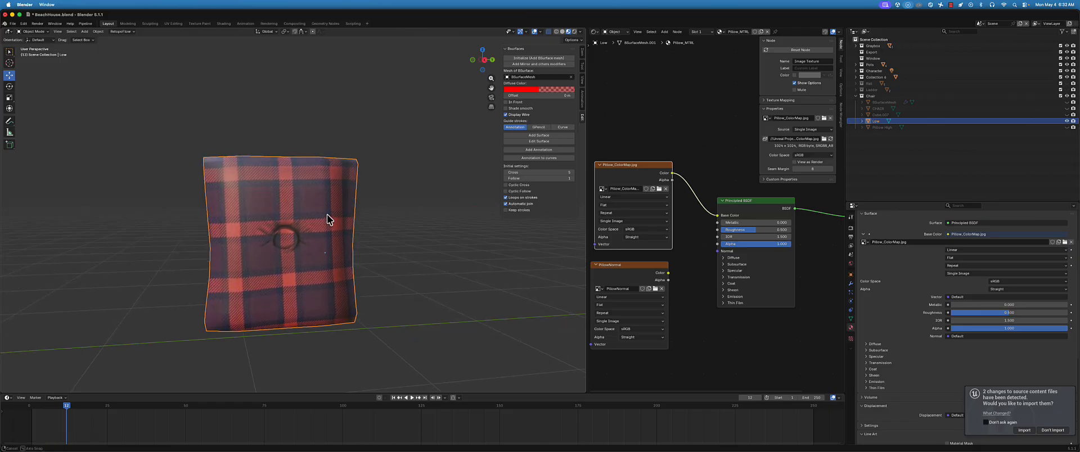
scroll(330, 215, down, 1)
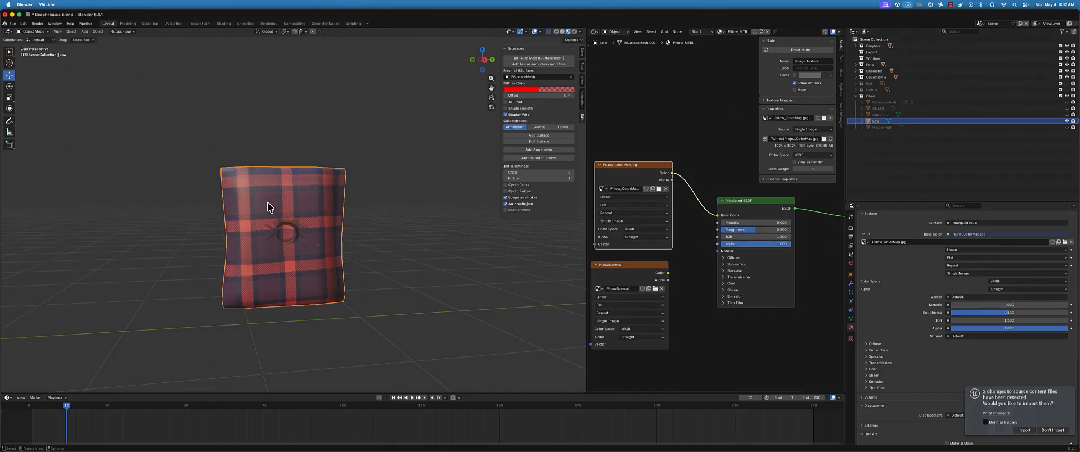
key(super+Tab)
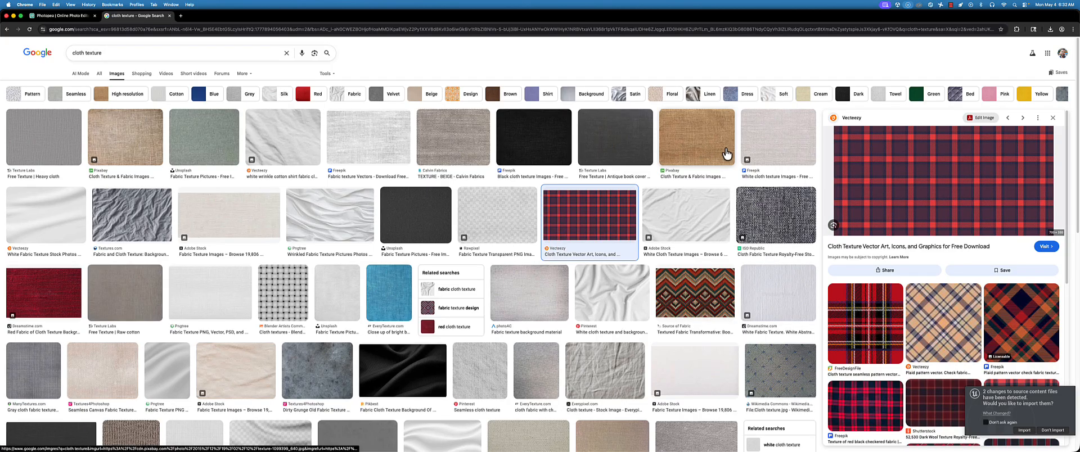
click(449, 145)
right_click(935, 189)
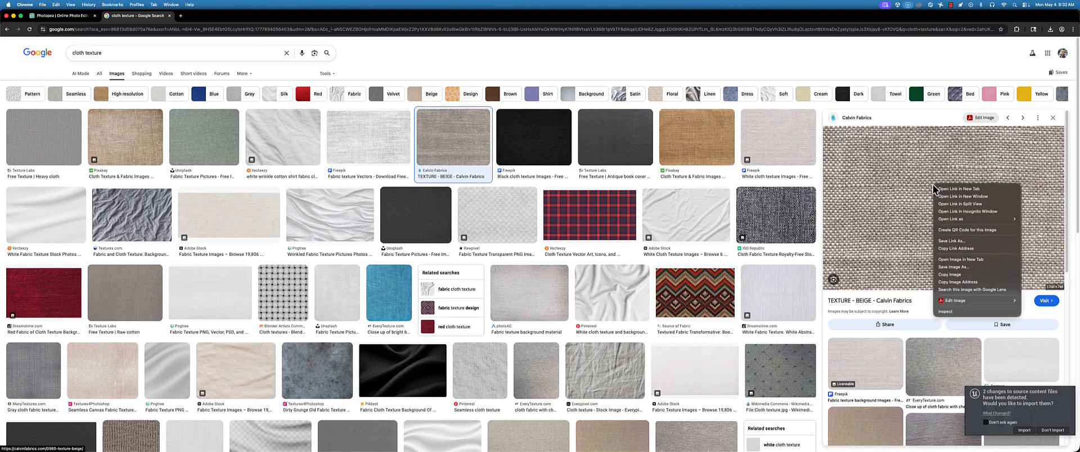
click(950, 275)
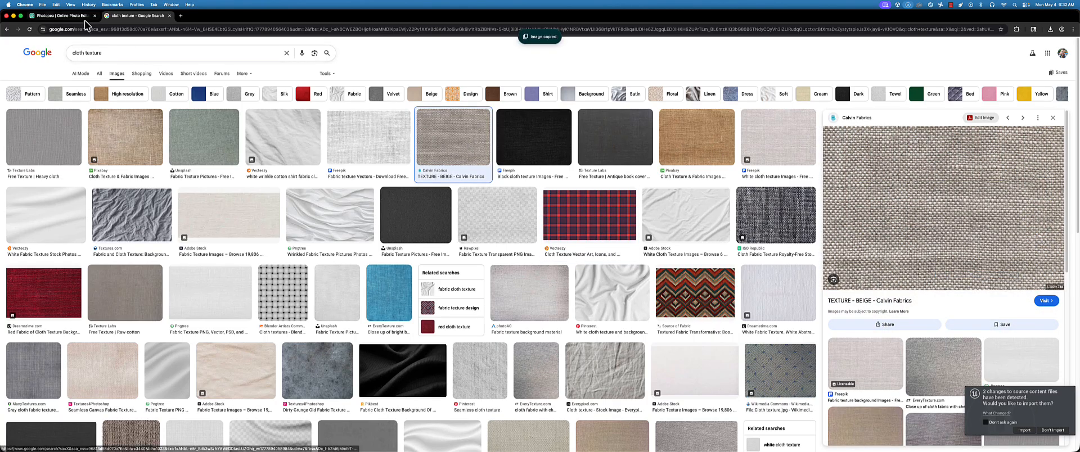
click(85, 17)
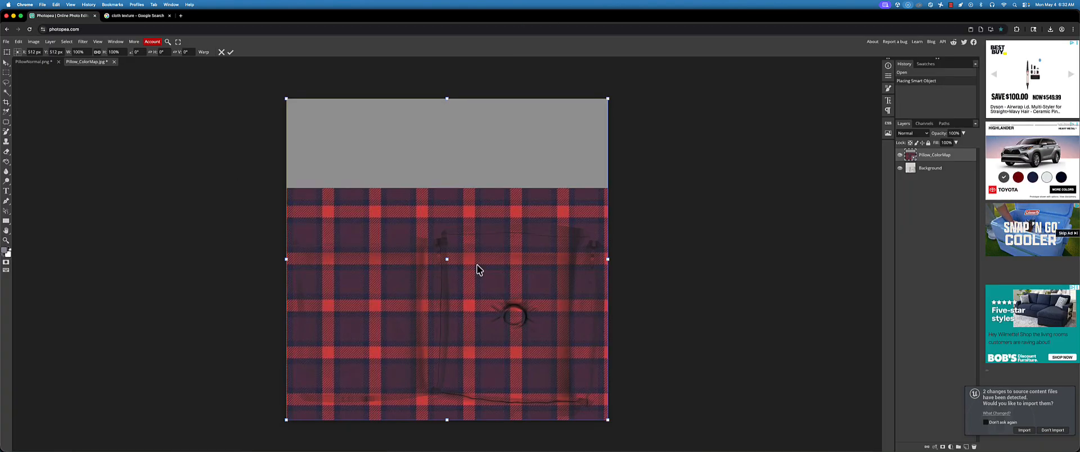
key(super+v)
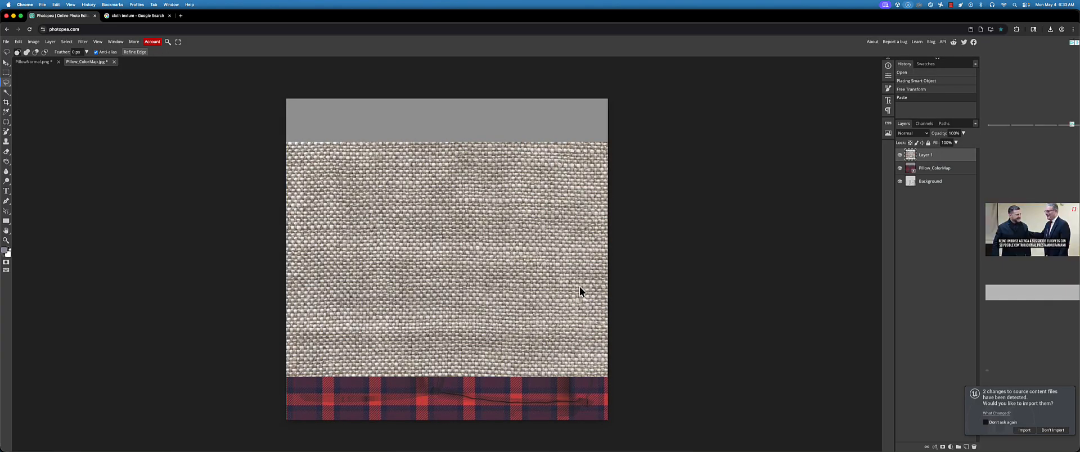
Set the pasted fabric layer's blend mode to Multiply and undo the stray lasso selection
click(912, 134)
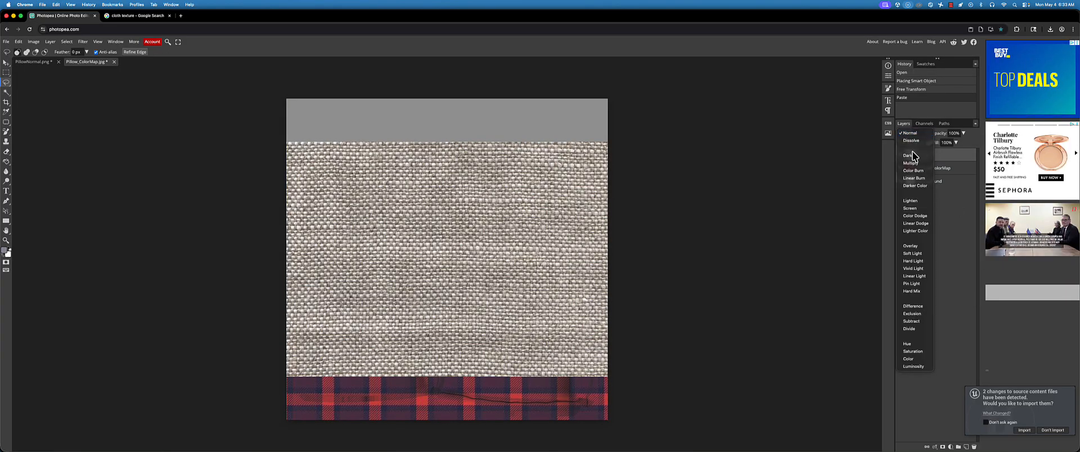
click(913, 169)
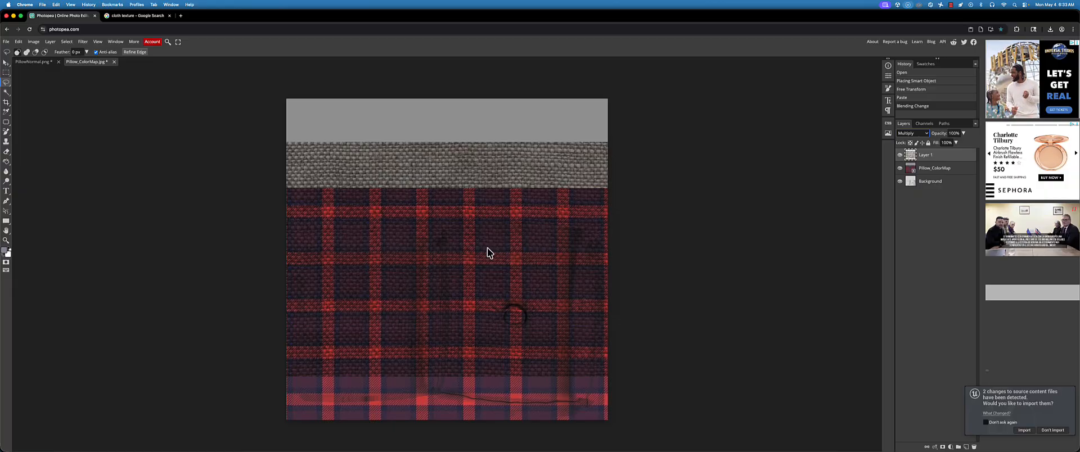
drag(488, 182, 491, 213)
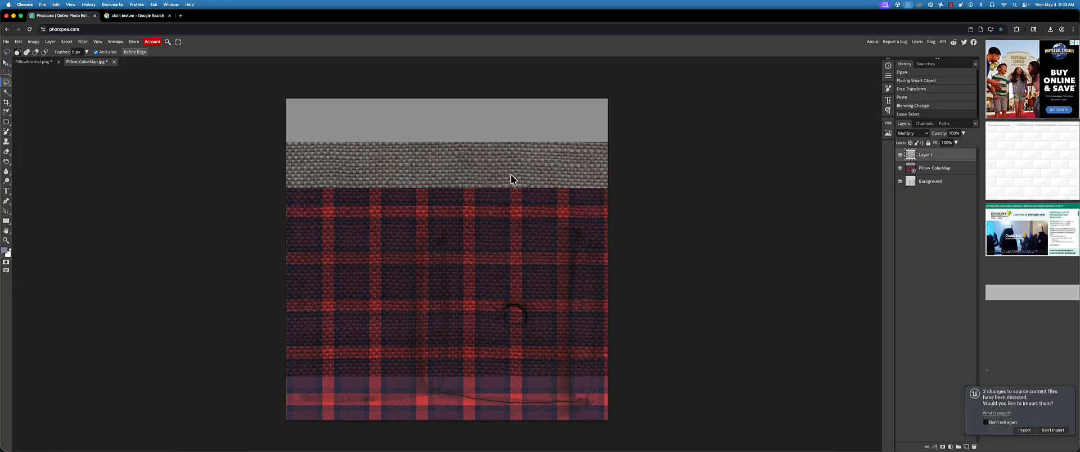
key(super+z)
Move the fabric layer down to cover the plaid area and lower its opacity to 26%
click(8, 63)
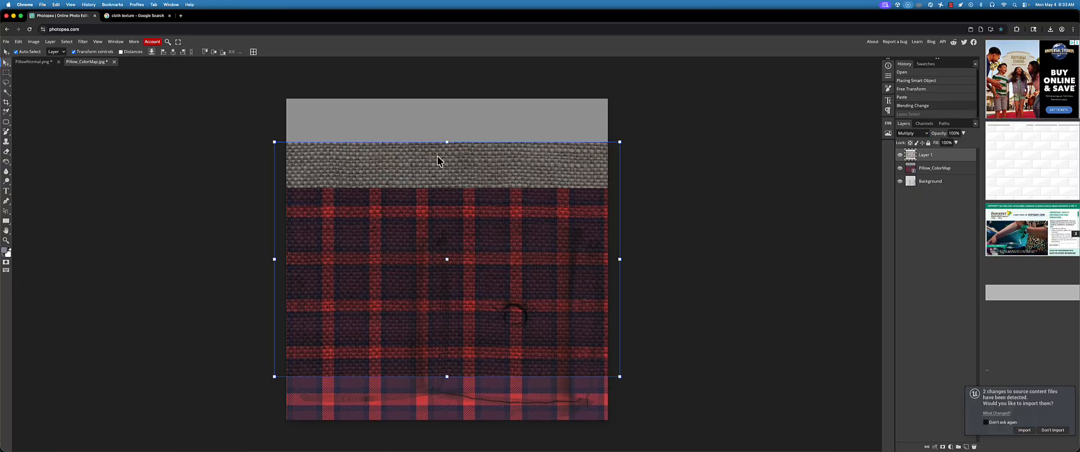
drag(473, 161, 472, 204)
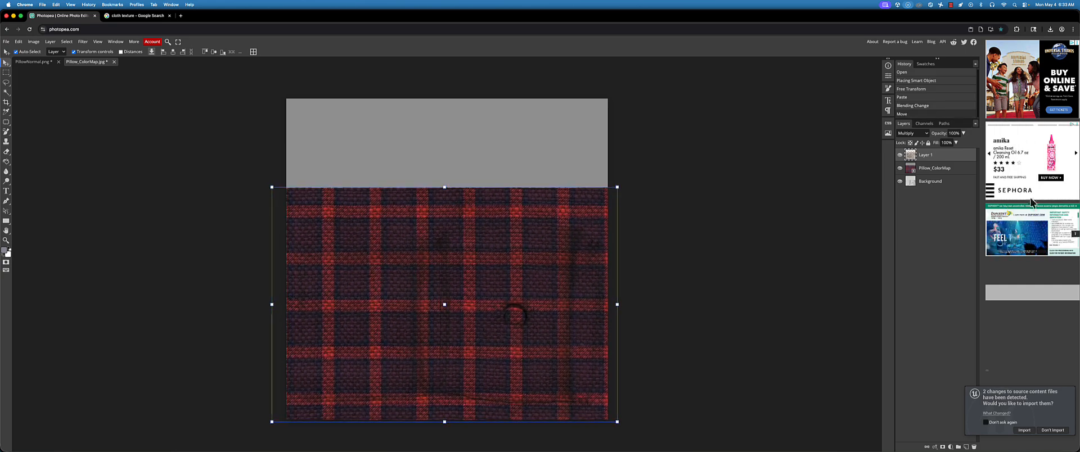
click(964, 132)
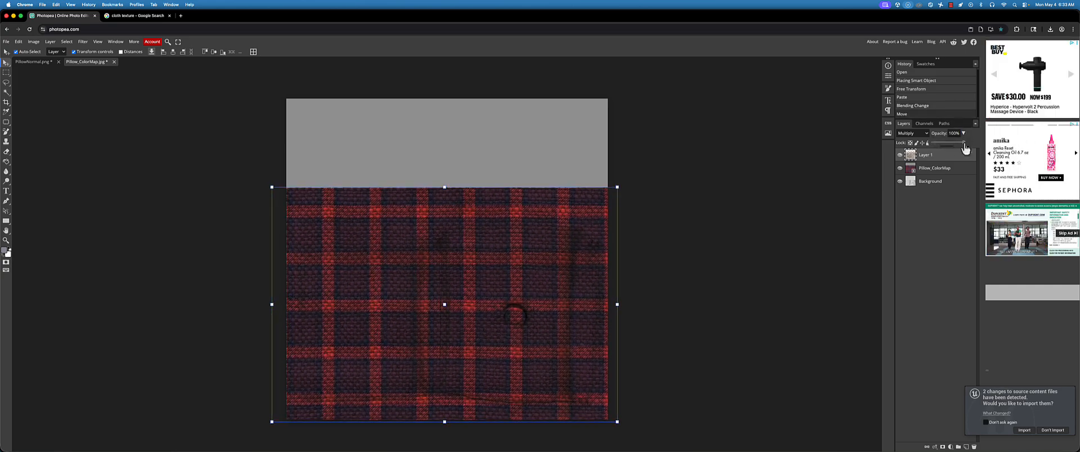
drag(964, 143, 939, 144)
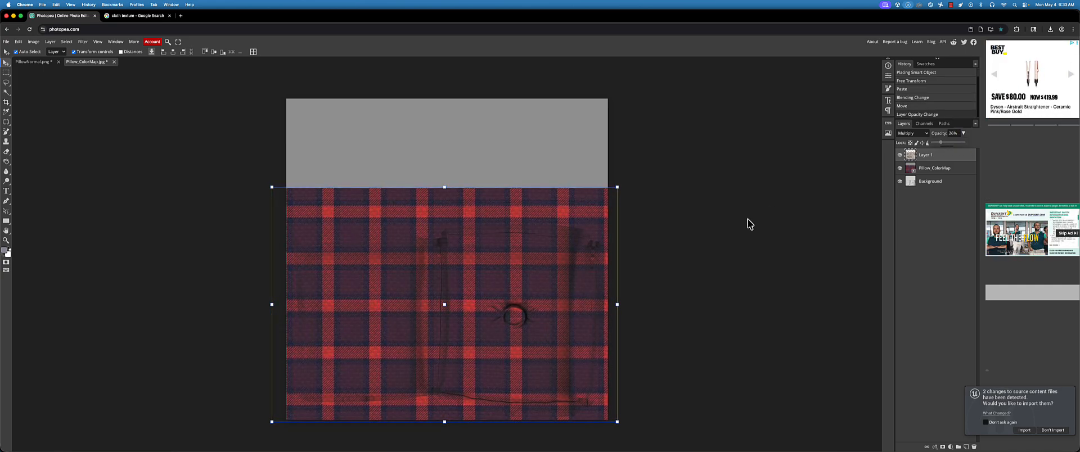
Place the fabric layer beneath the Pillow_ColorMap layer and set the Pillow_ColorMap layer's blend mode to Multiply
drag(960, 164, 961, 183)
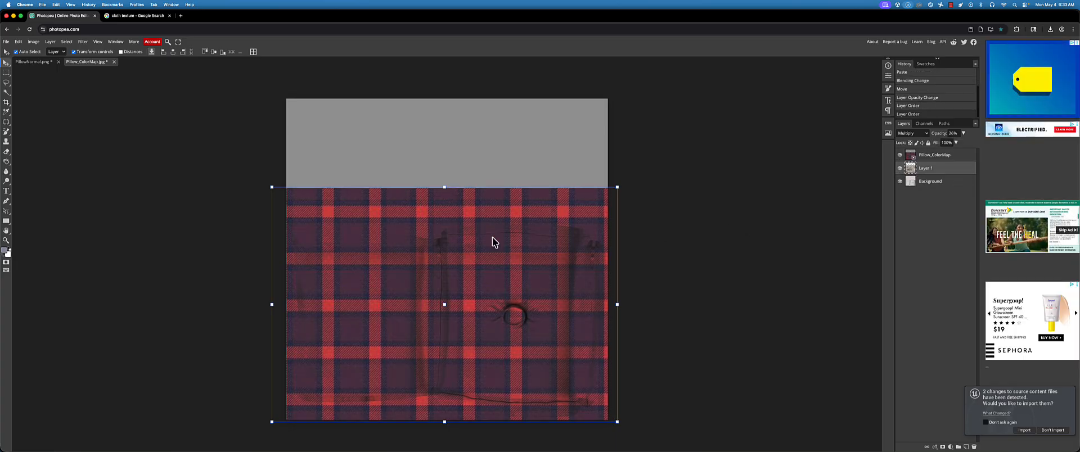
click(961, 159)
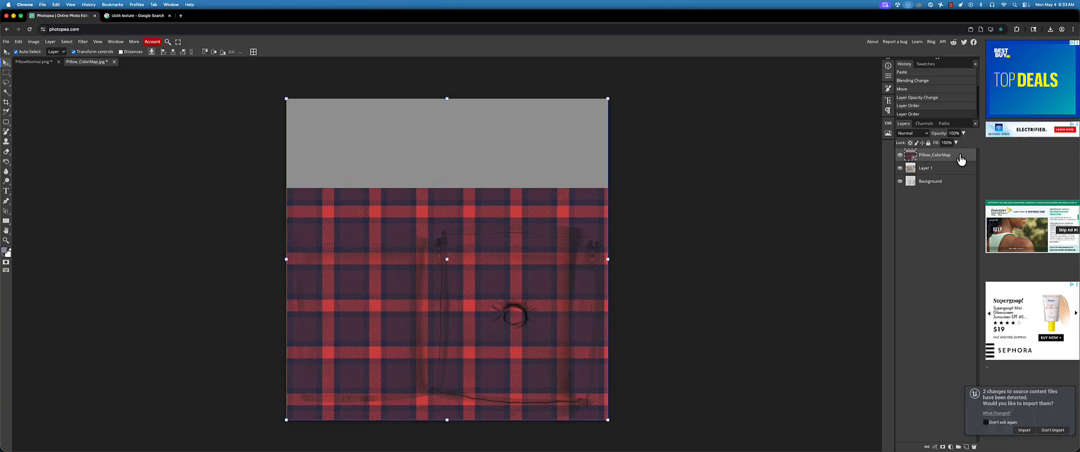
click(927, 135)
click(926, 163)
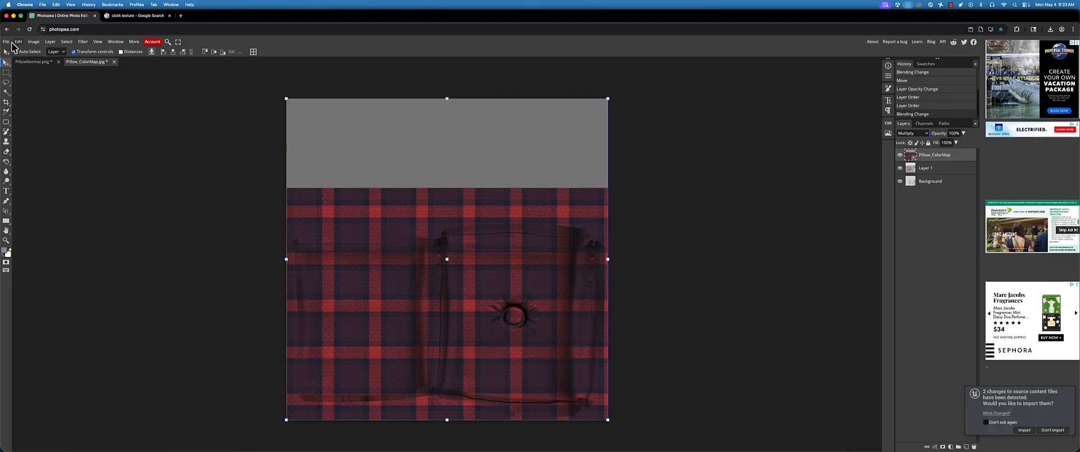
Export the composite as a 1024 px JPG to the Chai folder, replacing the existing Pillow_ColorMap.jpg
click(7, 42)
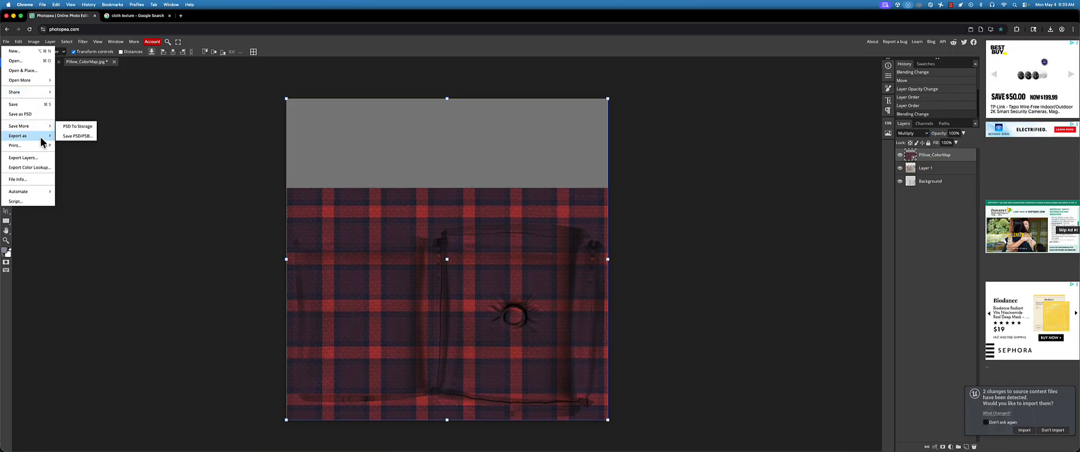
click(69, 145)
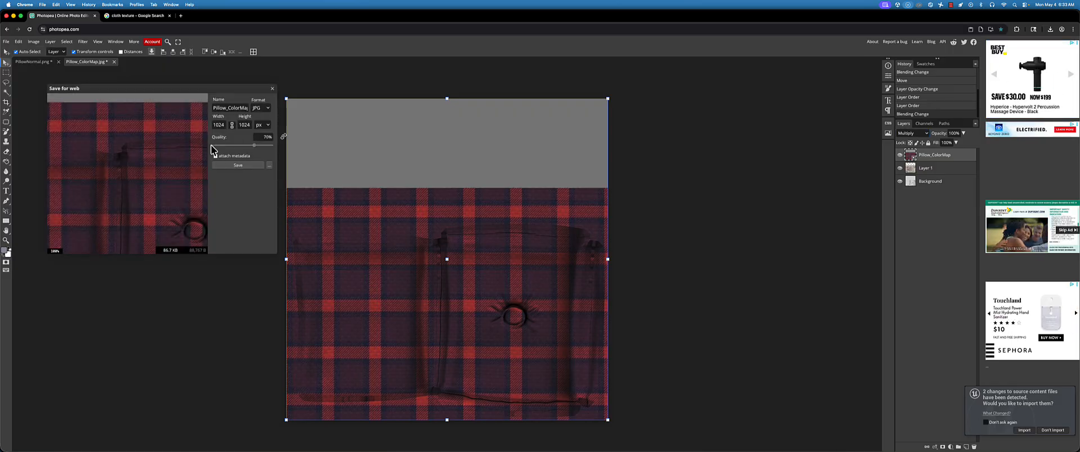
click(239, 165)
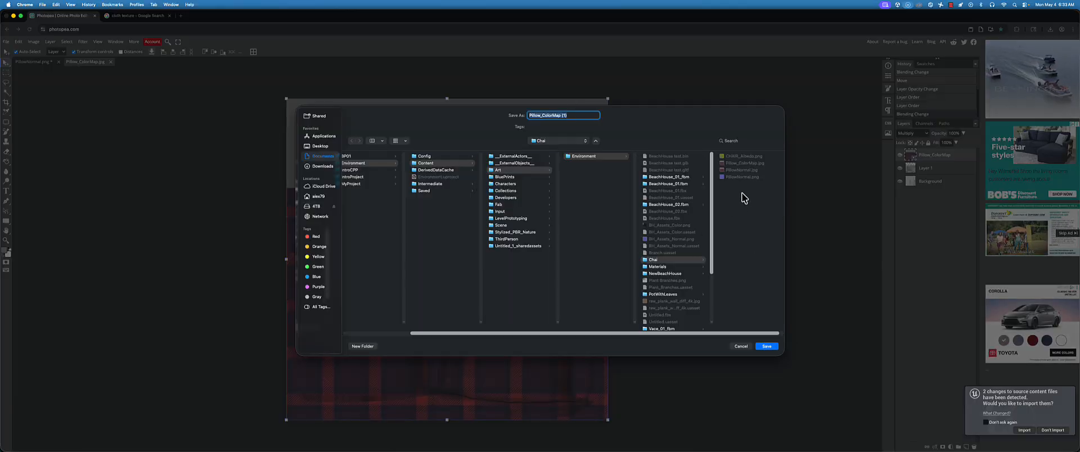
click(751, 164)
click(768, 347)
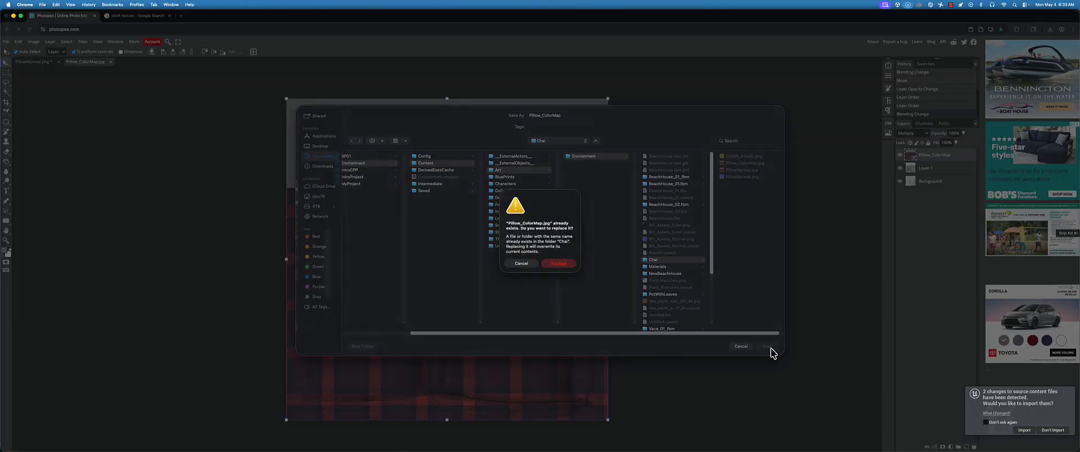
click(568, 268)
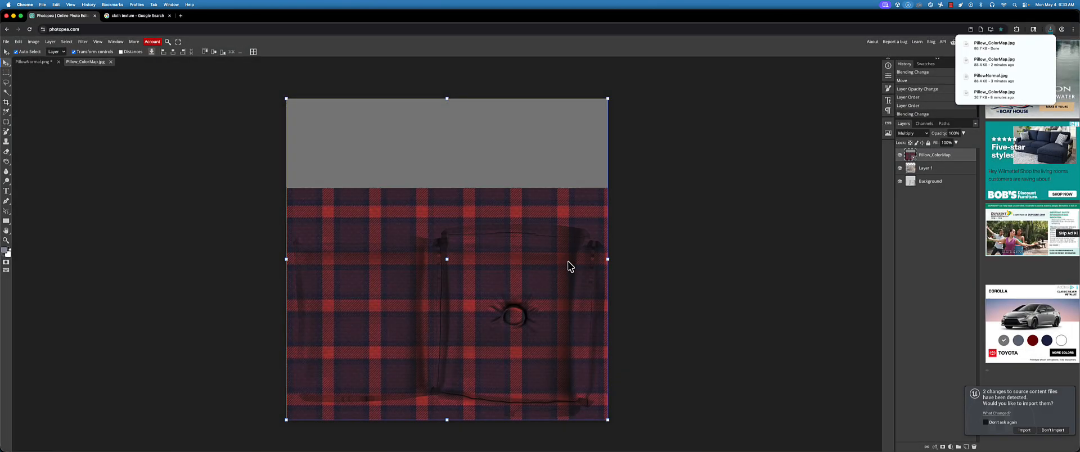
In Blender, load the re-exported Pillow_ColorMap.jpg from the Chai folder into the pillow material's color image texture
key(super+Tab)
middle_drag(376, 218, 306, 211)
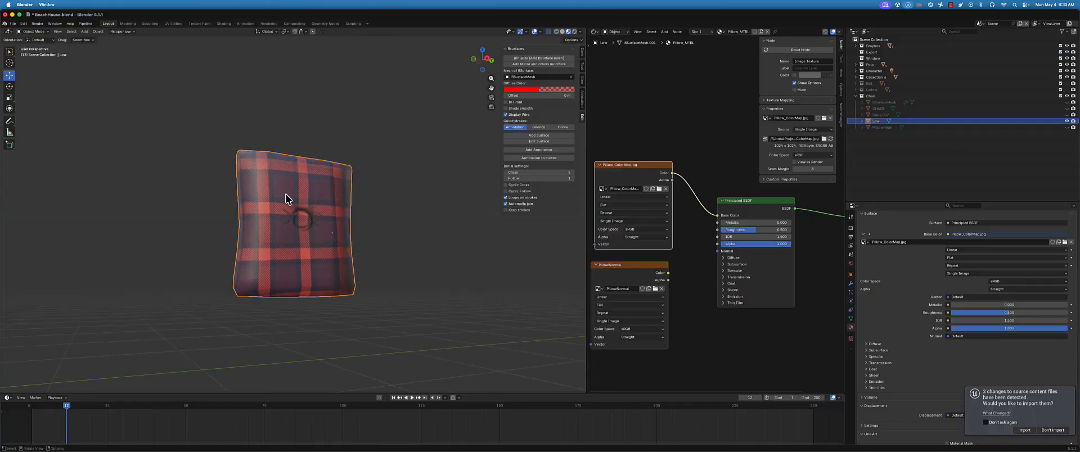
click(659, 189)
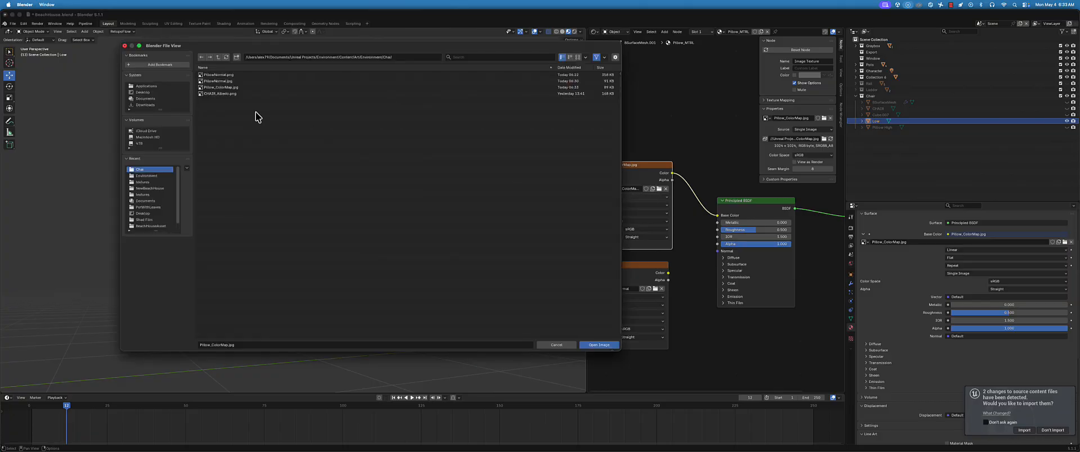
double_click(230, 92)
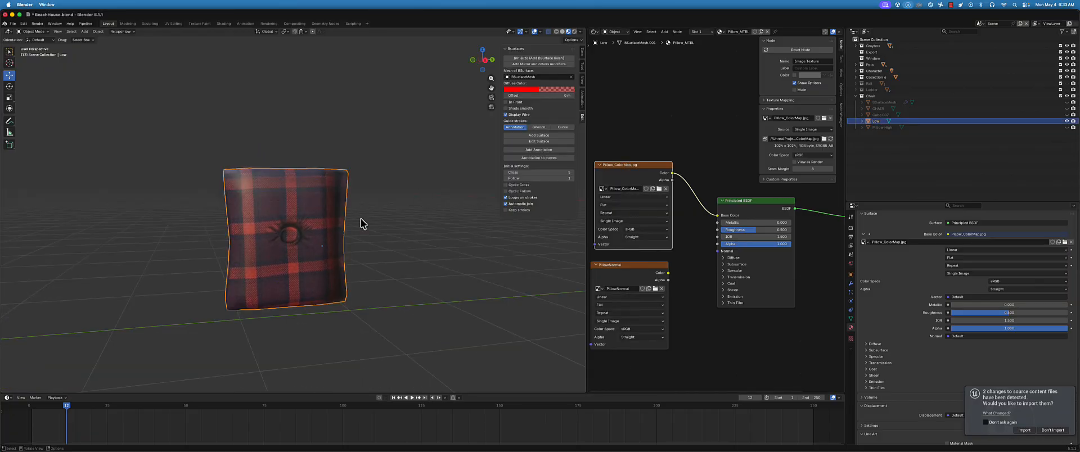
Raise the pillow material's roughness to 0.844 and check the surface on the pillow
scroll(899, 303, down, 2)
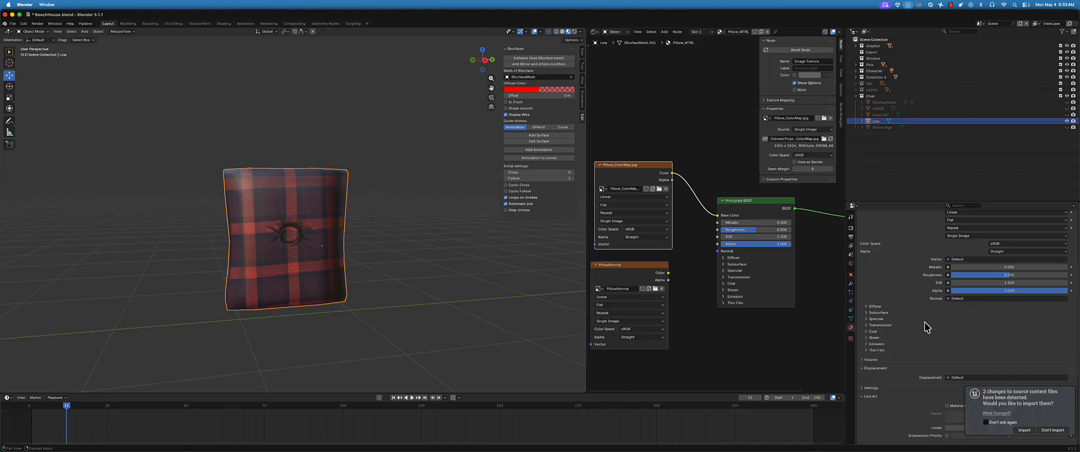
scroll(934, 321, down, 1)
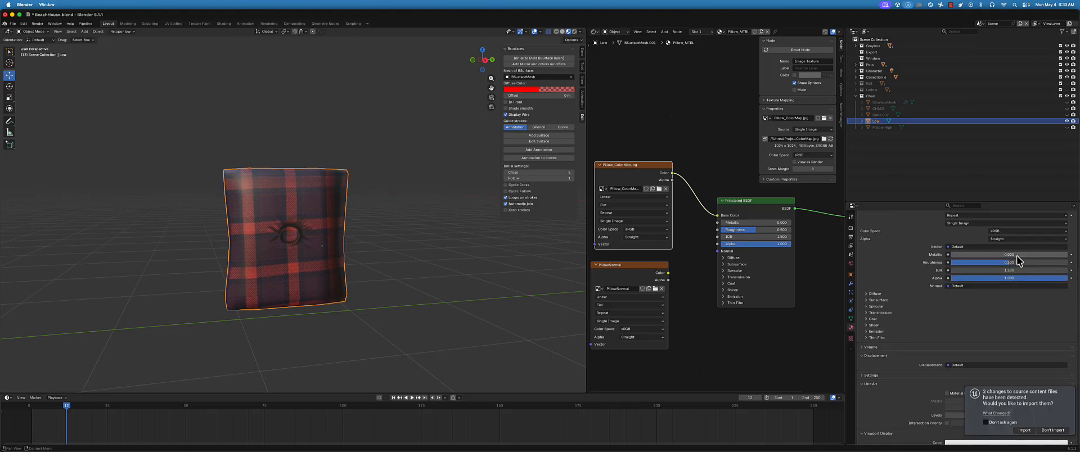
mouse_move(1007, 265)
mouse_down()
mouse_move(960, 261)
mouse_move(1068, 251)
mouse_move(985, 253)
mouse_move(960, 269)
mouse_up()
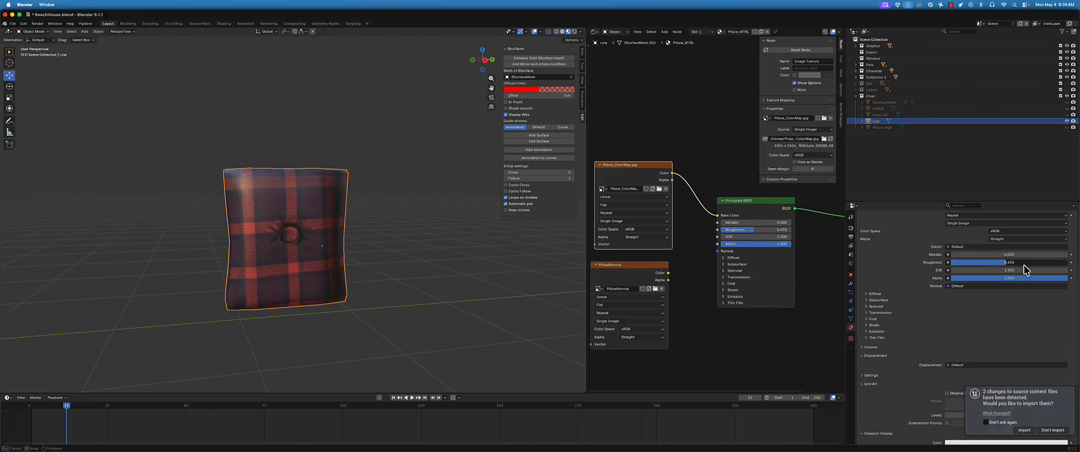
drag(1025, 270, 1077, 269)
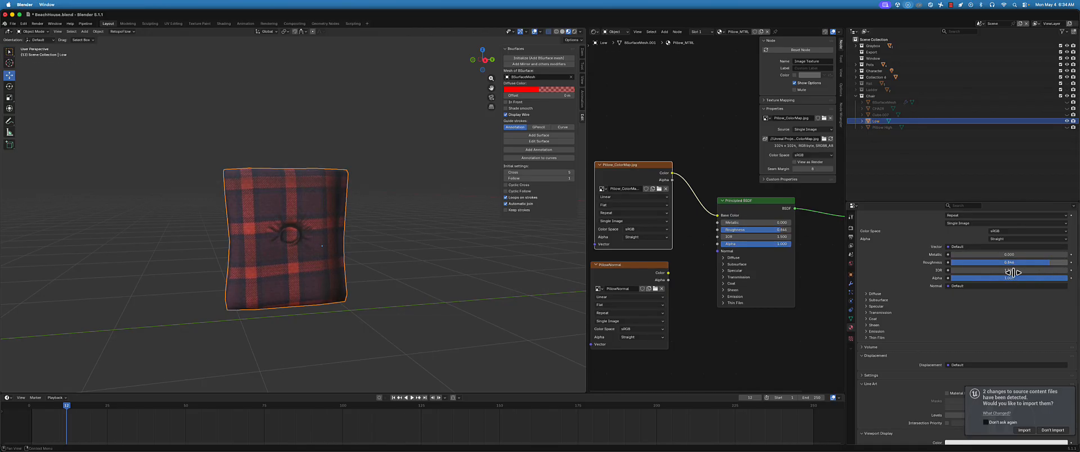
scroll(374, 235, down, 3)
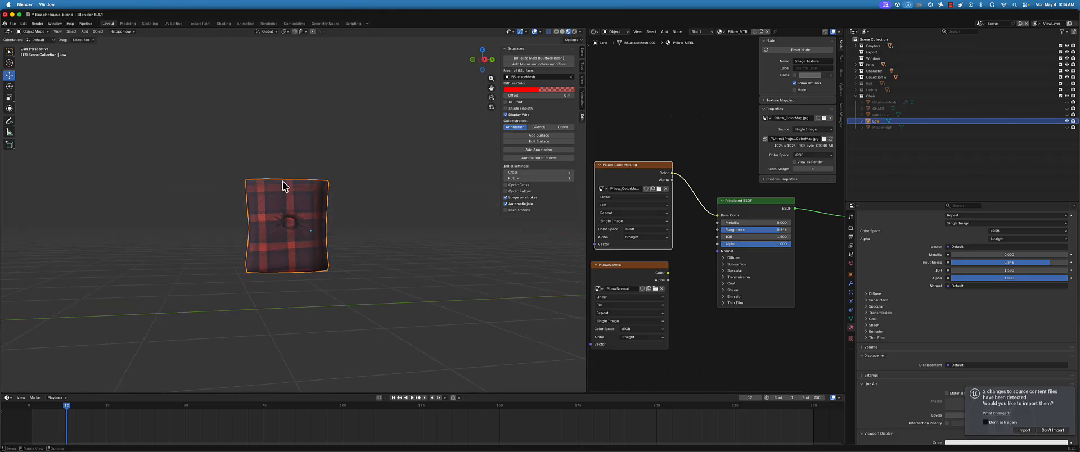
middle_drag(328, 220, 294, 218)
Widen the 3D viewport and unhide all hidden objects so the chair and the other pillow meshes are shown
drag(588, 42, 713, 50)
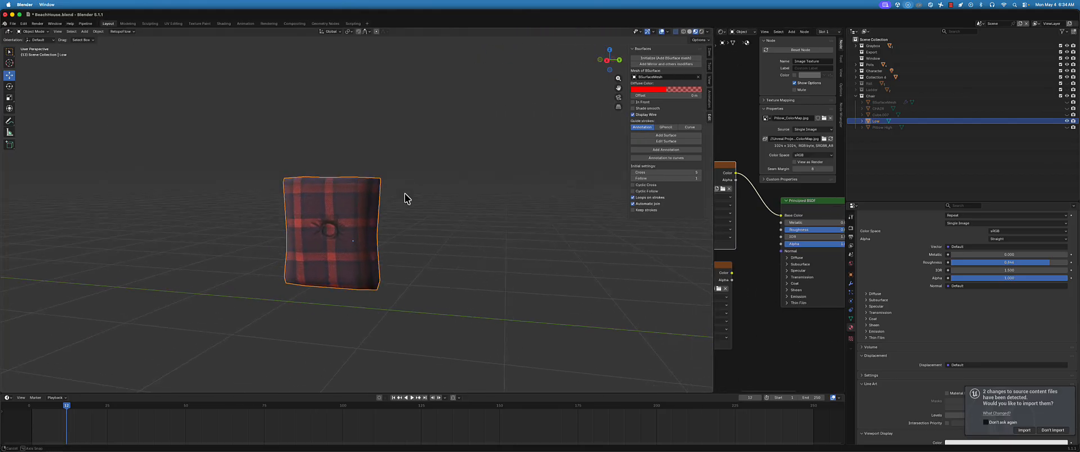
key(alt+h)
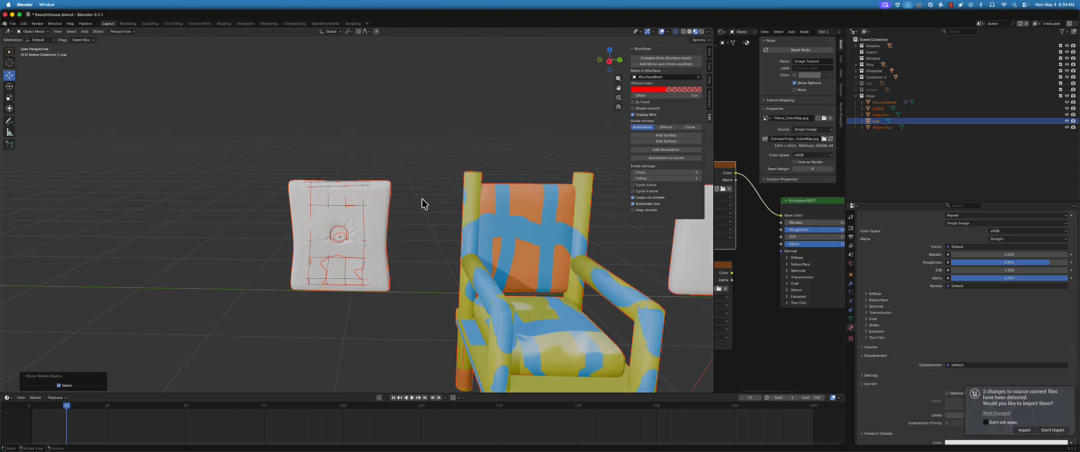
middle_drag(384, 177, 446, 135)
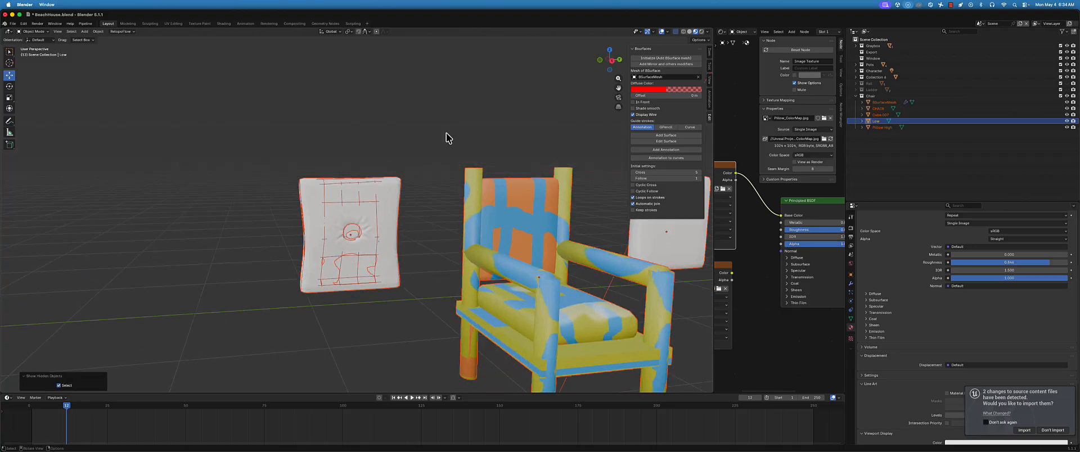
Compare the overlapping pillow meshes by toggling the Pillow High mesh's visibility, and unhide all objects again
click(1067, 127)
shift+middle_drag(387, 204, 382, 205)
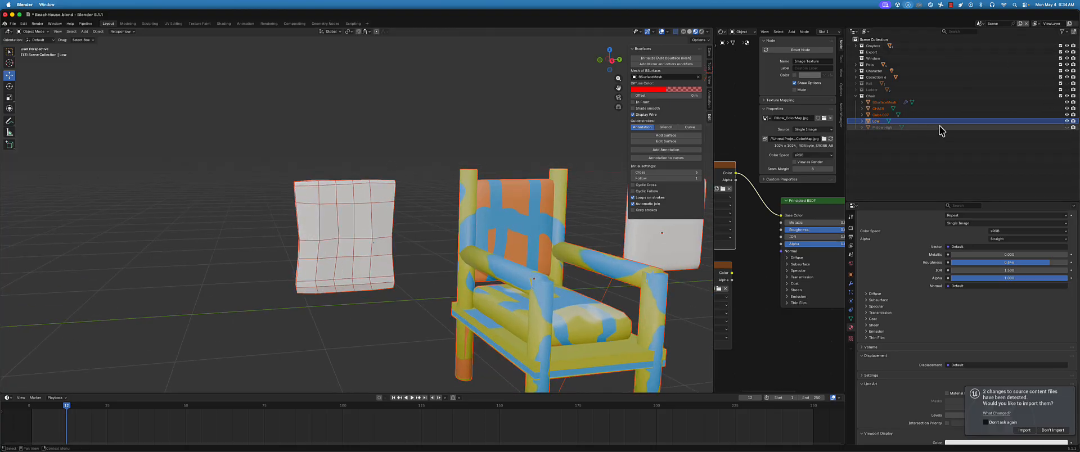
click(1068, 122)
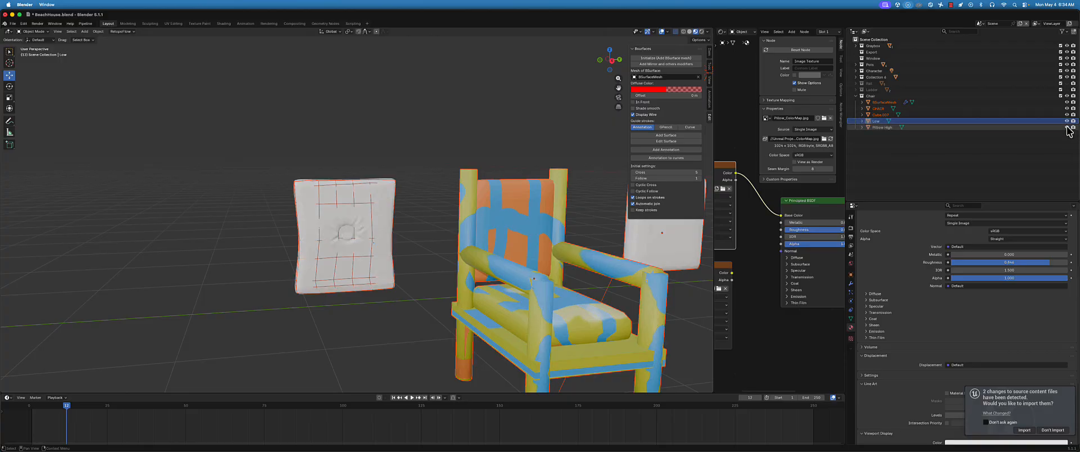
middle_drag(357, 148, 367, 149)
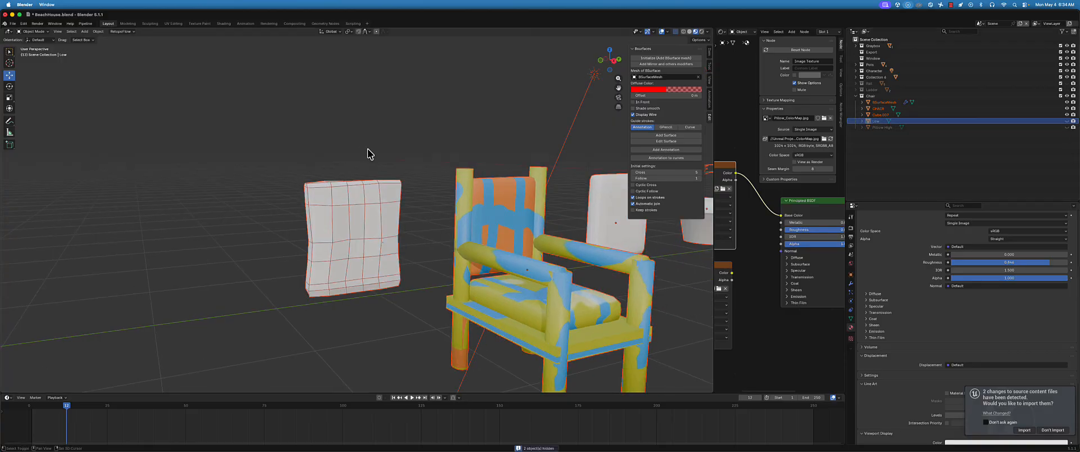
key(alt+h)
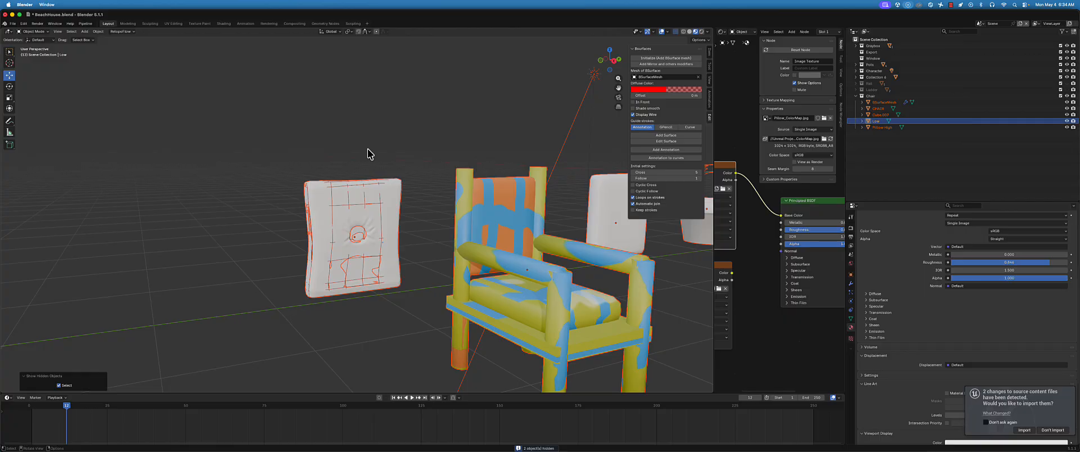
middle_drag(369, 153, 408, 323)
click(407, 323)
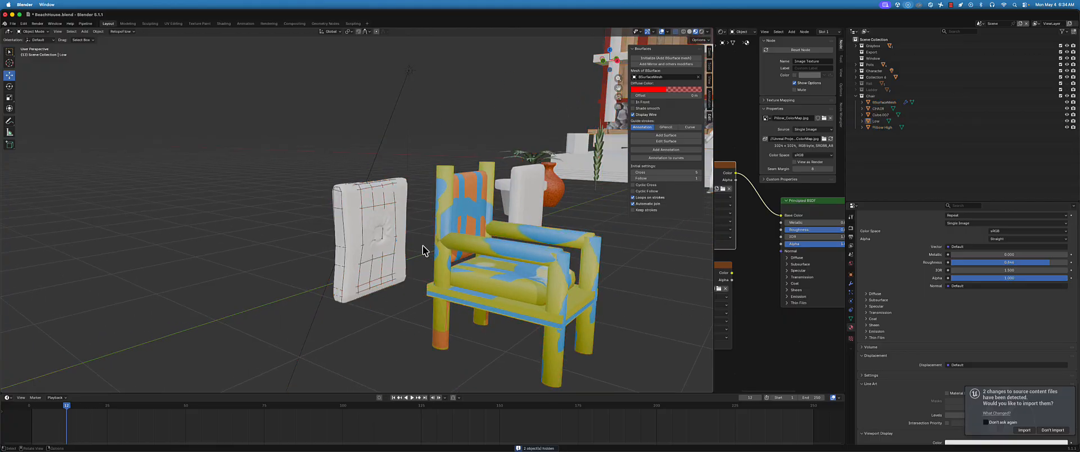
Try moving the Pillow High mesh aside from the plaid pillow along the Y axis, and undo the move
click(388, 256)
middle_drag(388, 256, 371, 282)
key(g)
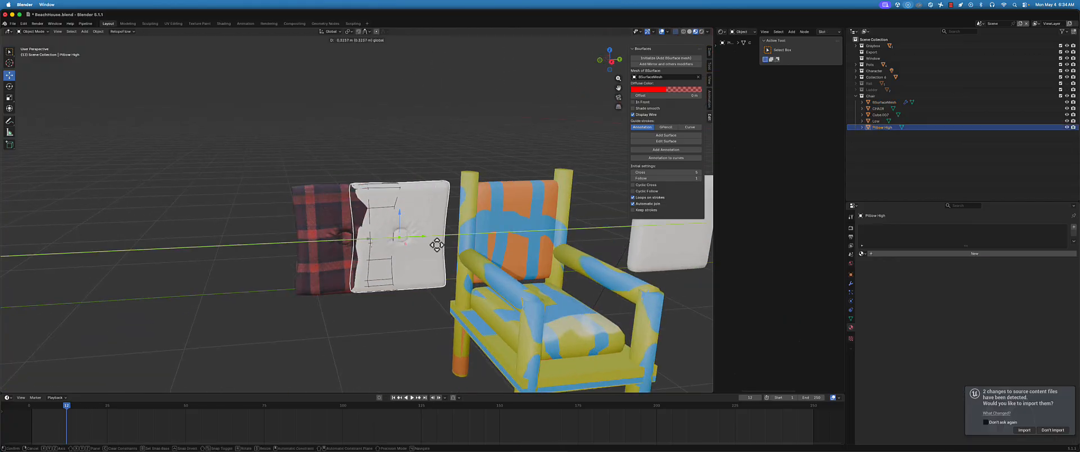
click(222, 241)
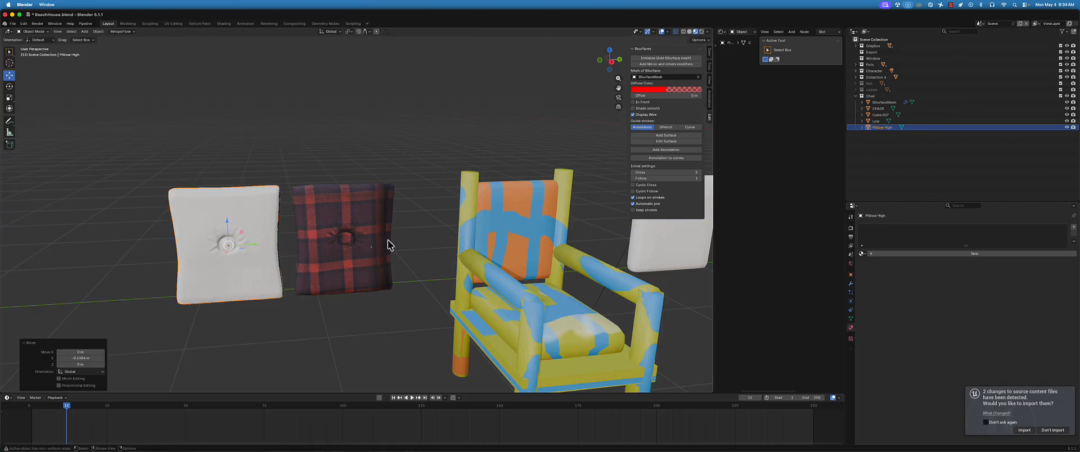
key(ctrl+z)
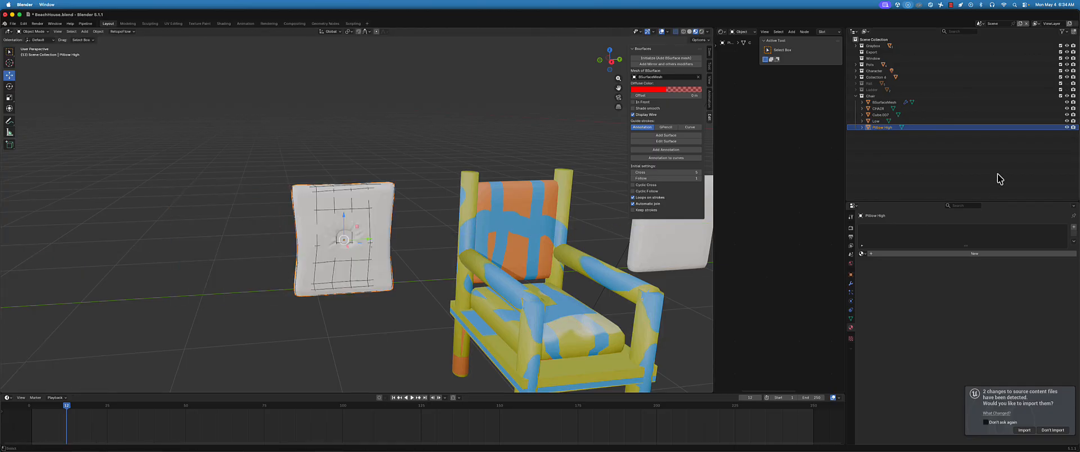
Hide the BSurfaceMesh and Pillow High objects, and set the plaid low-poly pillow's origin to its geometry
click(1068, 103)
click(1067, 127)
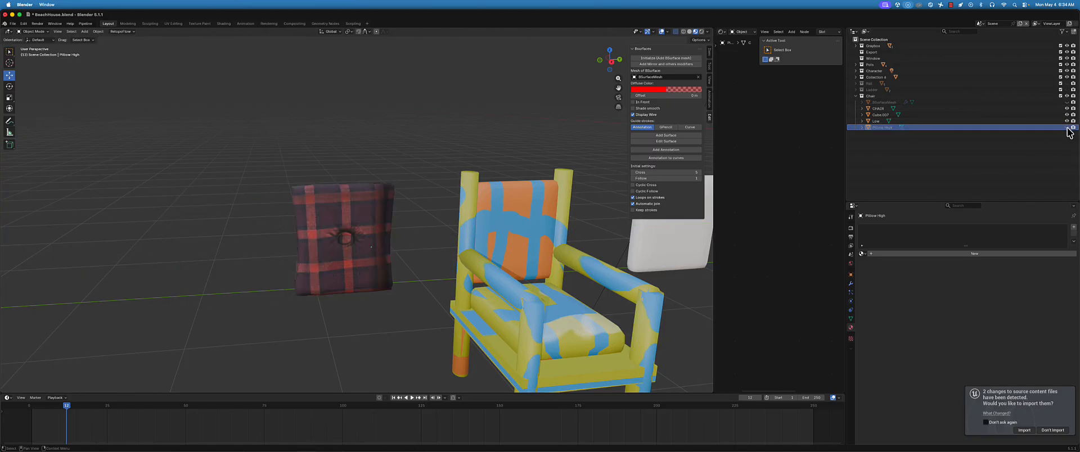
click(385, 240)
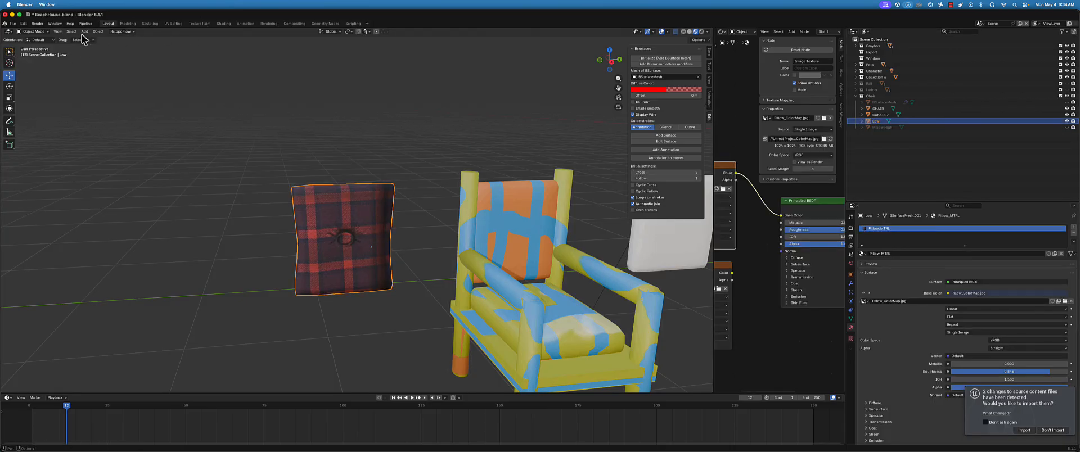
click(98, 31)
mouse_move(126, 44)
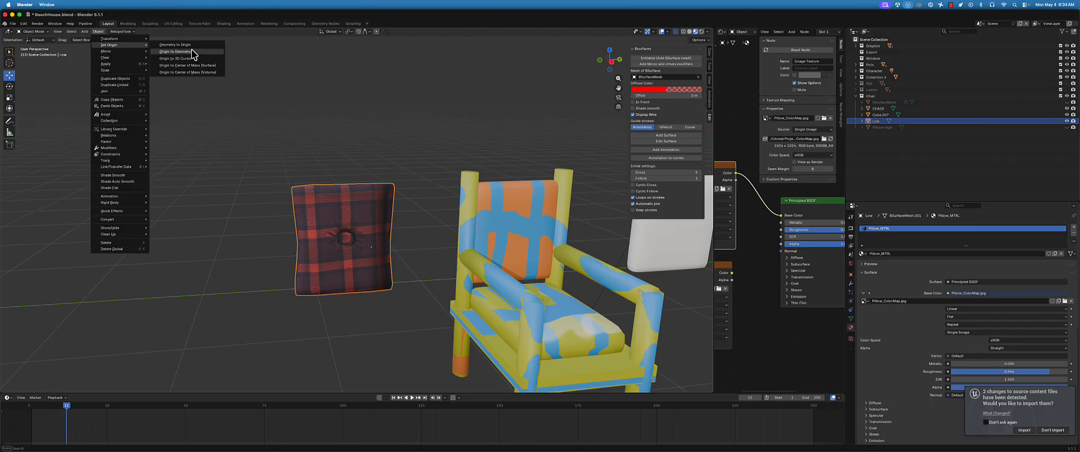
click(177, 51)
Move the plaid pillow in front of the chair's backrest and scale it uniformly to about 0.756
drag(365, 245, 430, 238)
drag(511, 220, 528, 229)
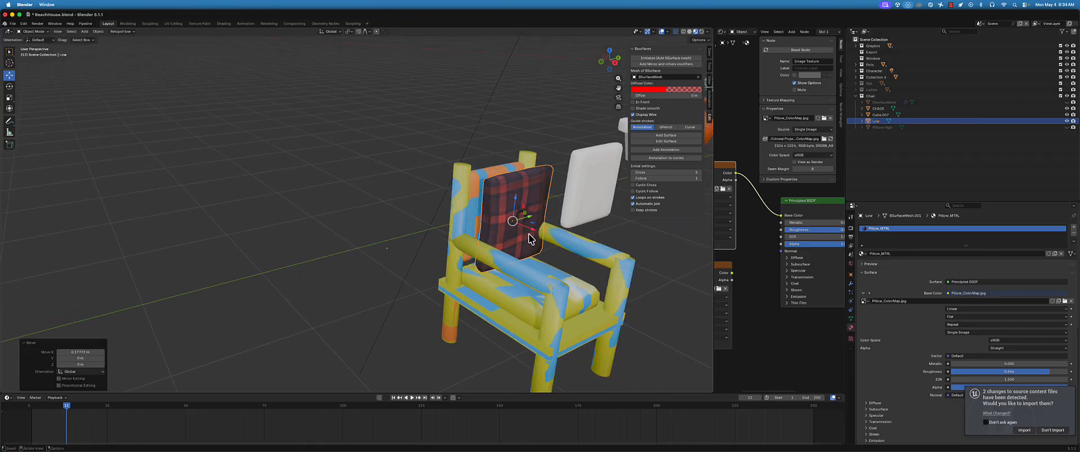
middle_drag(585, 209, 405, 201)
key(s)
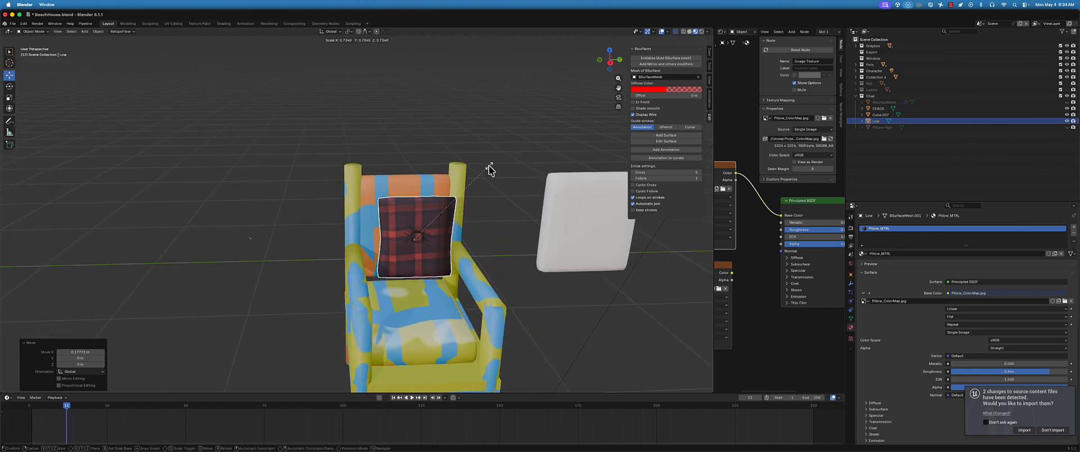
click(489, 169)
Move the plaid pillow about 0.11 m forward along X and lower it toward the chair seat
middle_drag(421, 245, 448, 232)
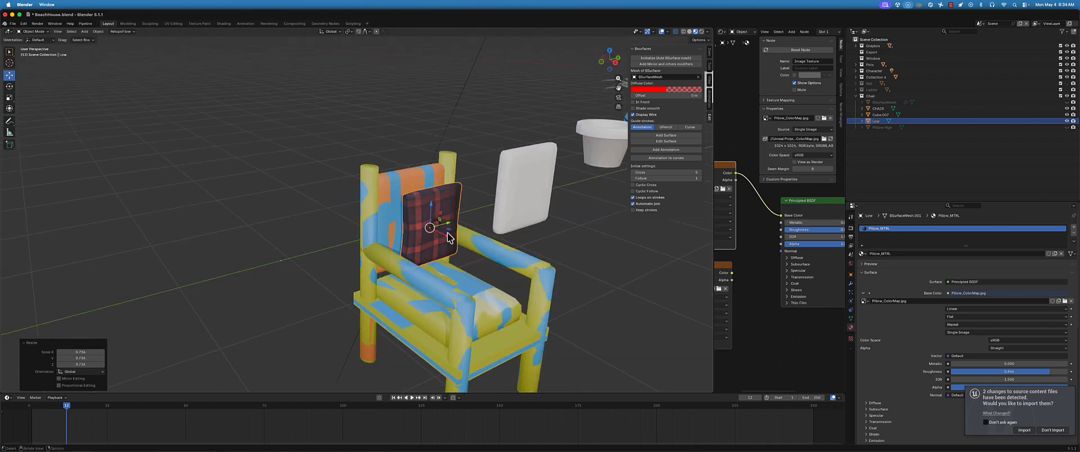
drag(448, 232, 466, 249)
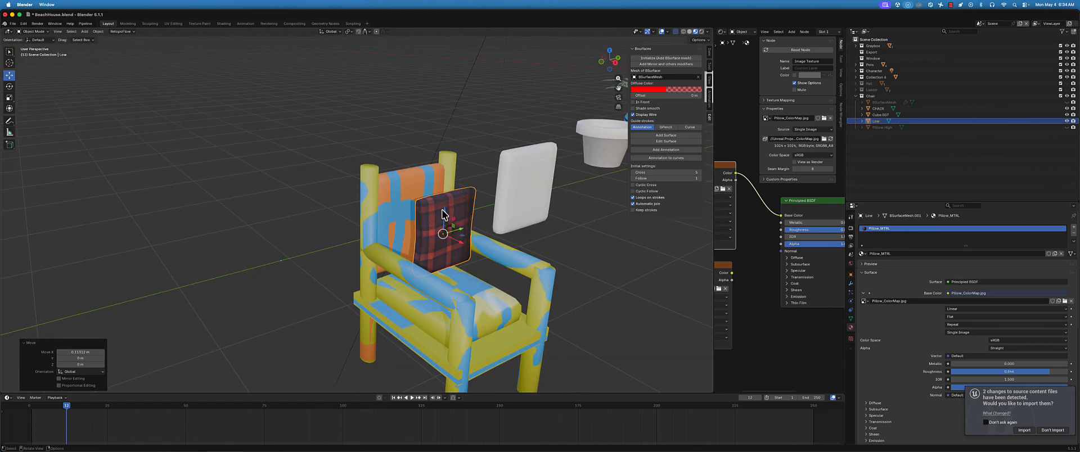
drag(443, 214, 454, 237)
Switch to the Transform tool and rotate the plaid pillow so it leans at an angle on the chair
key(shift+space)
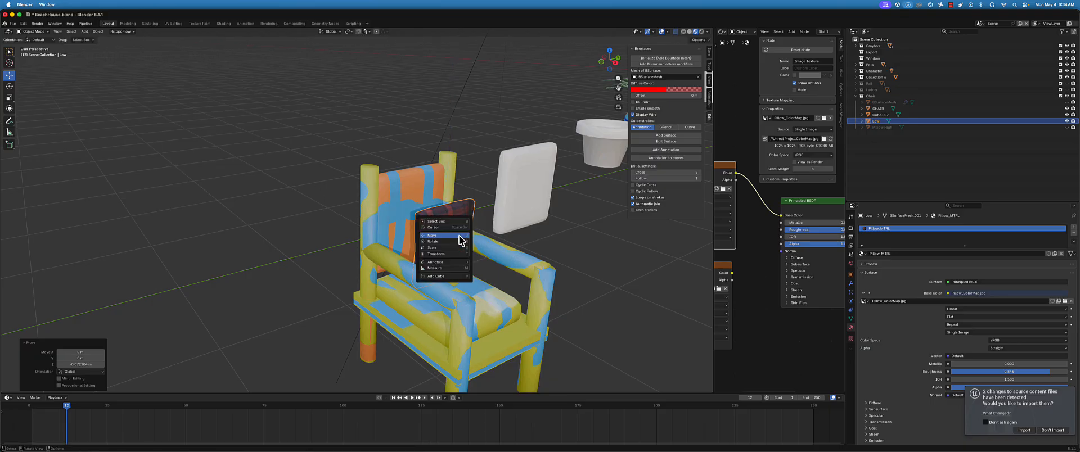
drag(457, 235, 446, 225)
middle_drag(468, 248, 442, 258)
Adjust the plaid pillow's uniform scale so it ends up smaller and fits between the chair's armrests
drag(413, 276, 485, 265)
key(s)
click(489, 226)
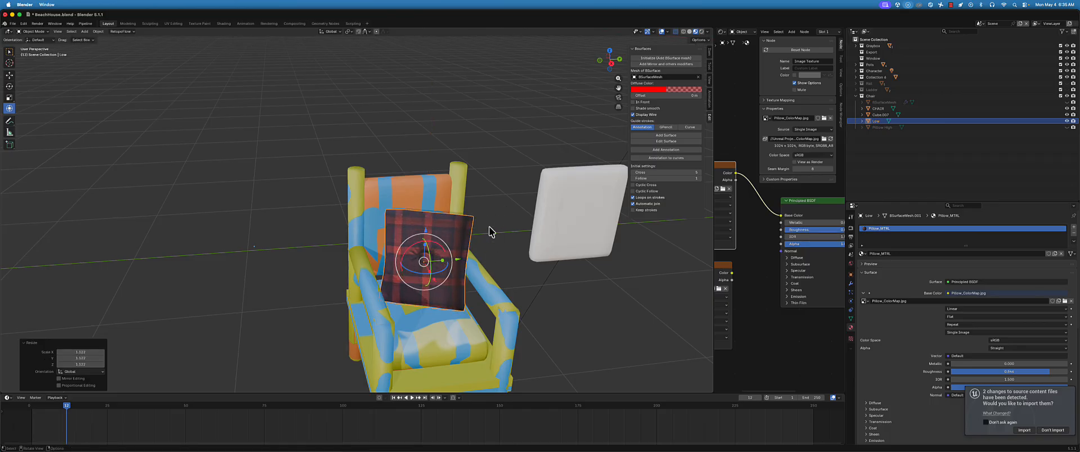
scroll(467, 243, down, 1)
key(s)
click(477, 229)
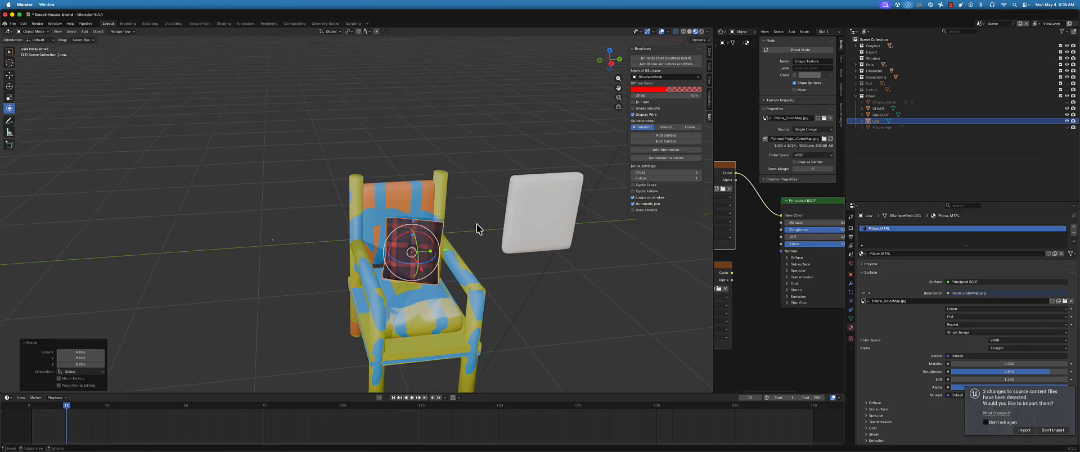
Duplicate the plaid pillow and offset the copy about 0.1 m forward along the X axis
middle_drag(364, 272, 394, 274)
key(shift+d)
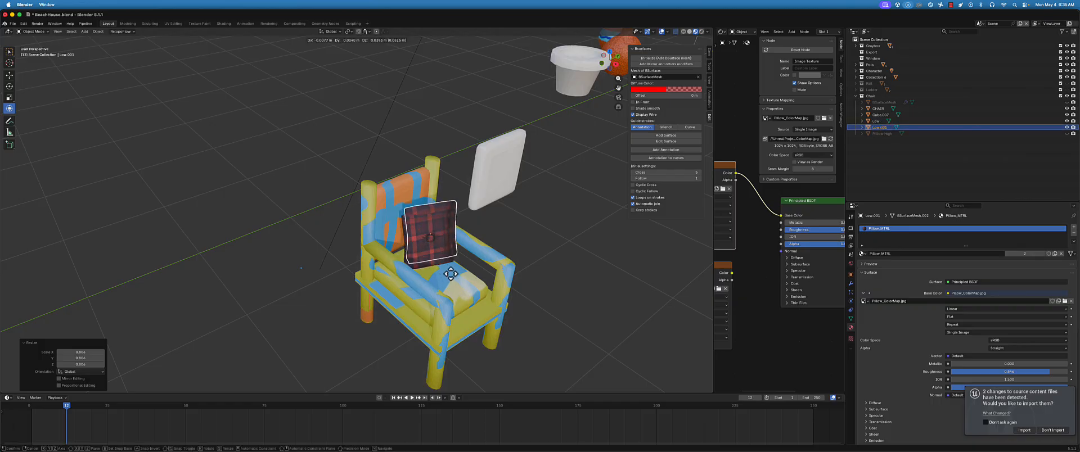
key(x)
click(456, 277)
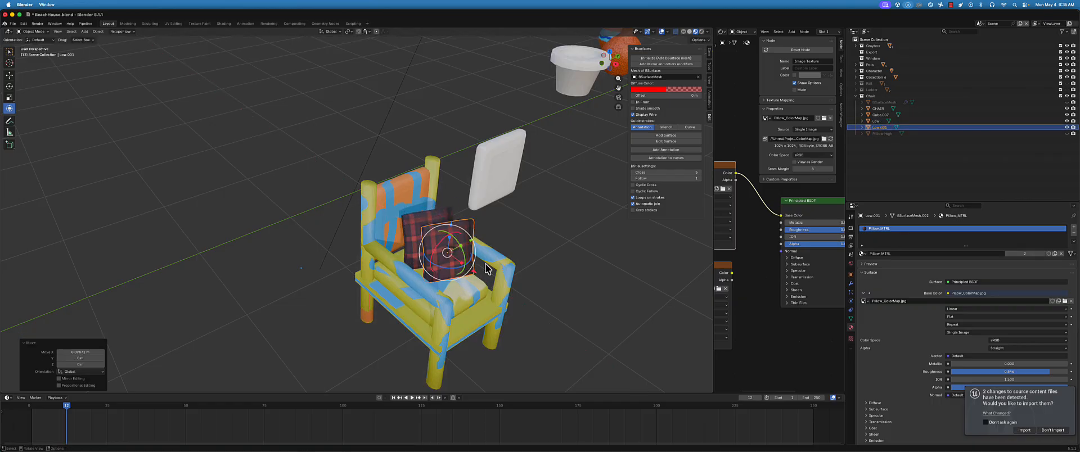
Duplicate the front plaid pillow again and place this copy outside the chair, beside its armrest
middle_drag(456, 276, 456, 270)
key(shift+d)
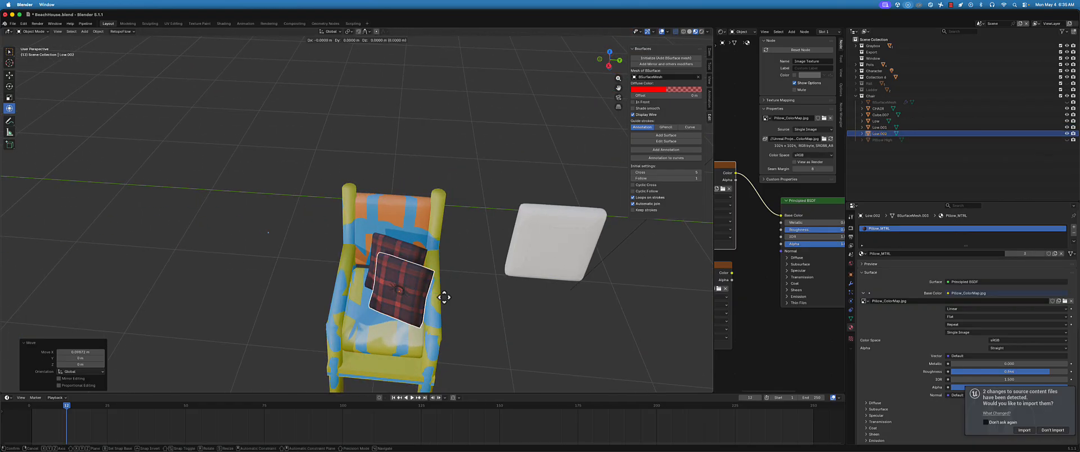
click(348, 285)
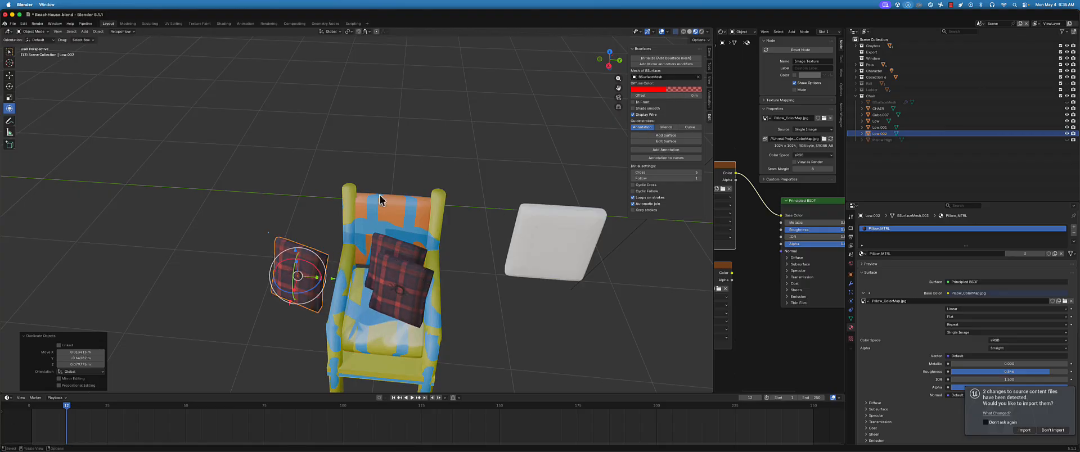
middle_drag(431, 249, 394, 231)
drag(237, 145, 382, 336)
click(294, 236)
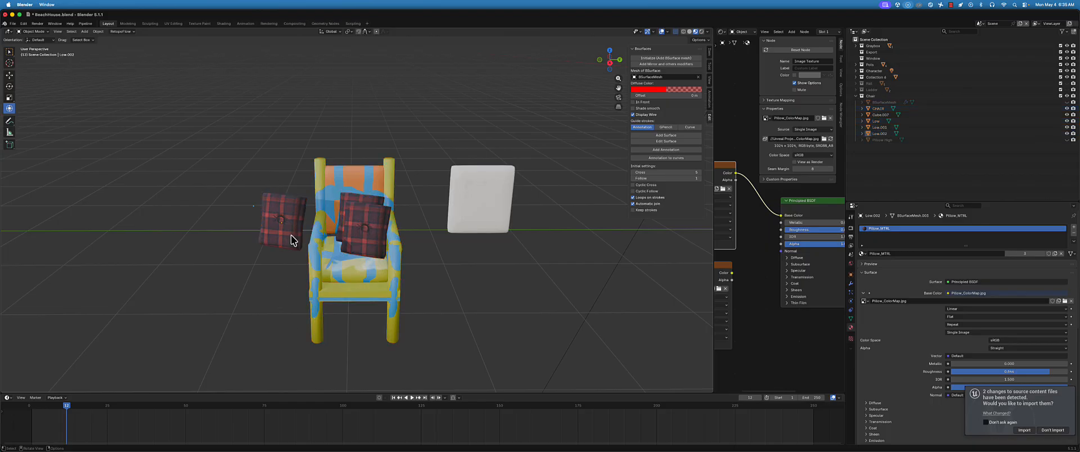
drag(255, 121, 400, 333)
Set the side pillow's Y and Z rotation to 0 and undo the accidental X scale of 0
click(275, 228)
middle_drag(275, 228, 334, 225)
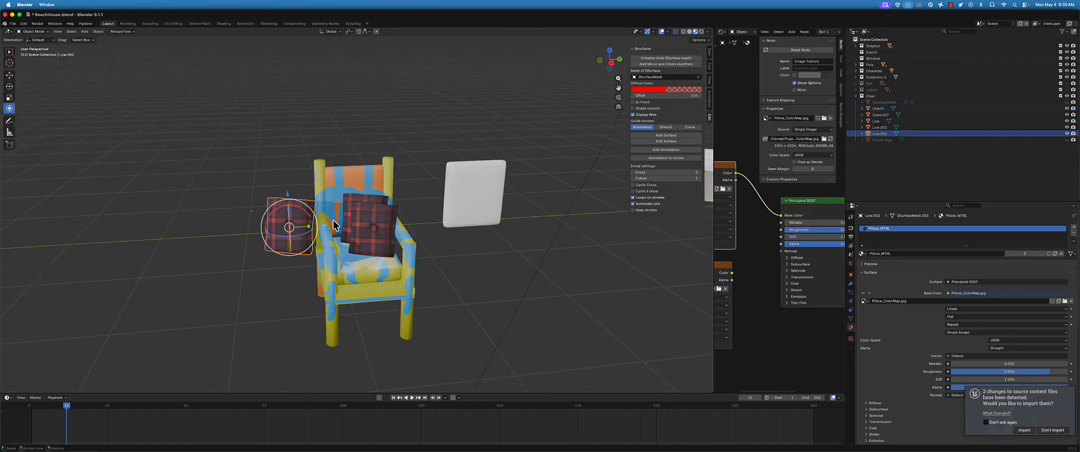
click(709, 52)
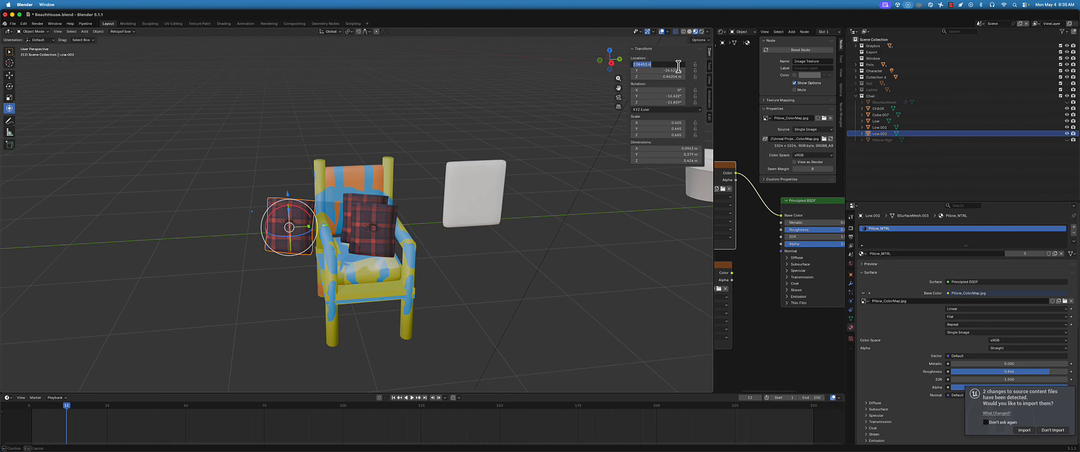
key(Return)
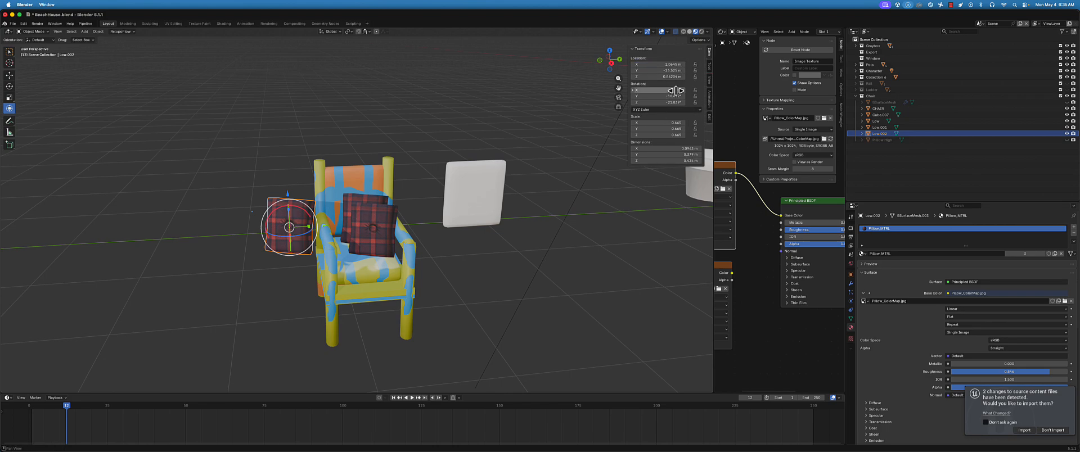
text(0)
key(Tab)
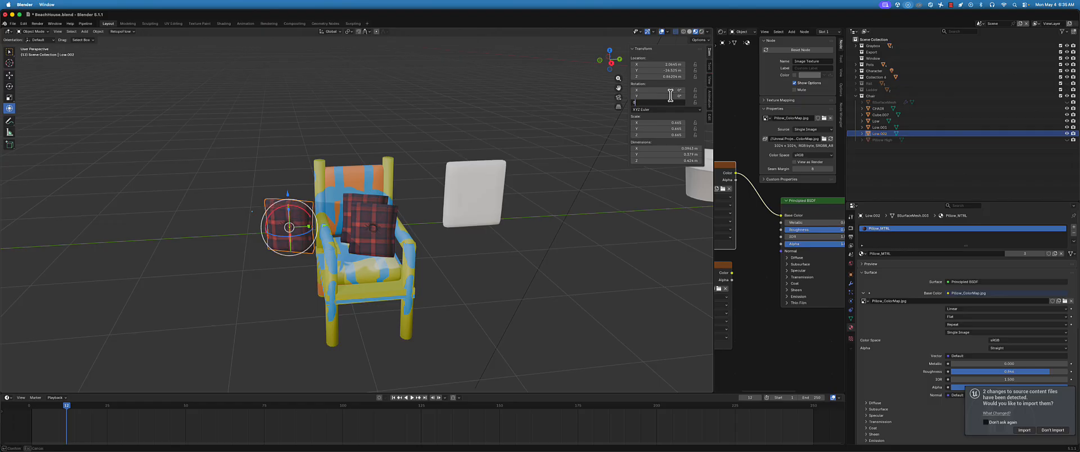
text(0)
key(Tab)
text(0)
key(Return)
middle_drag(218, 66, 284, 232)
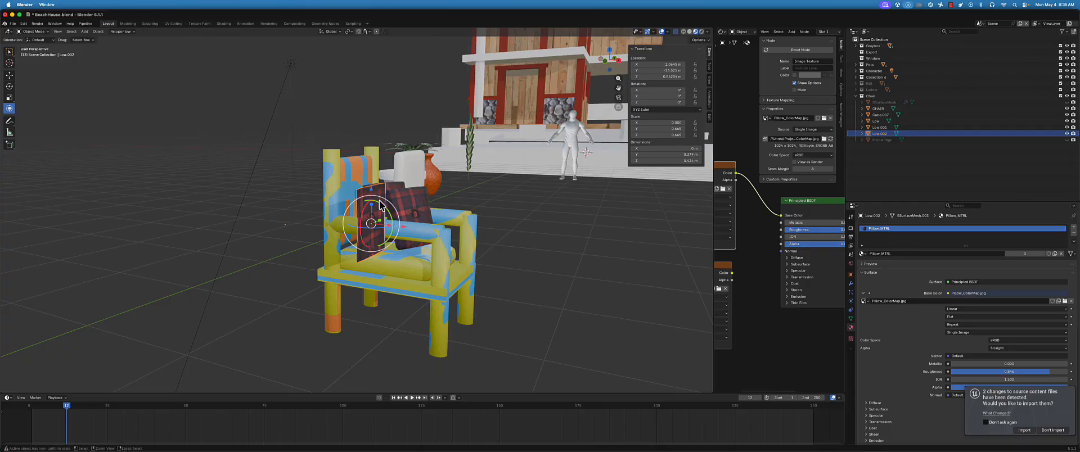
key(super+z)
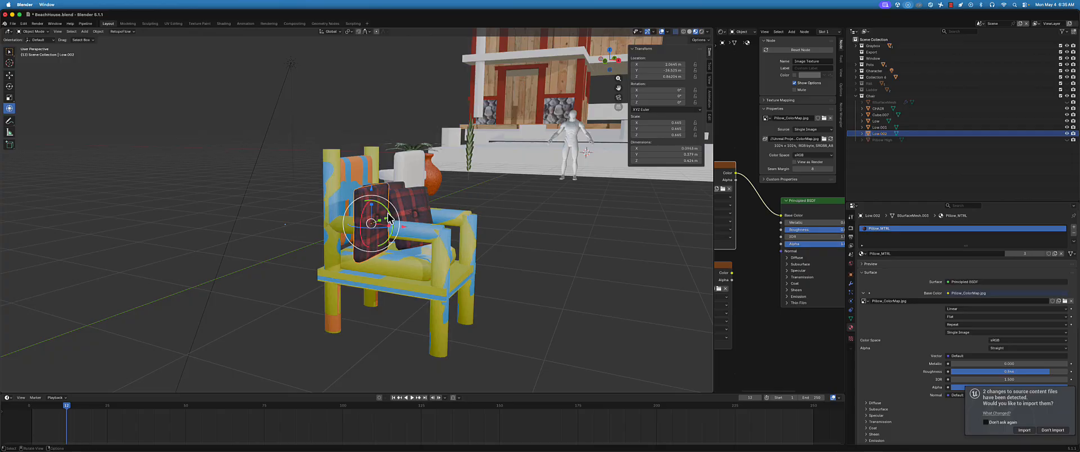
Rotate the side pillow about -85° around the Y axis, and turn it by 90° around Y
drag(388, 215, 360, 194)
middle_drag(484, 251, 429, 268)
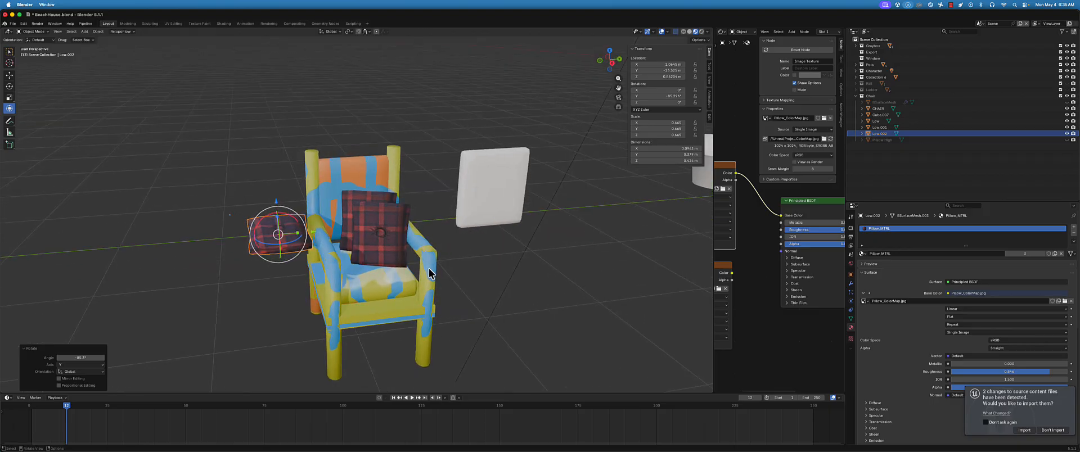
text(ry90)
key(Return)
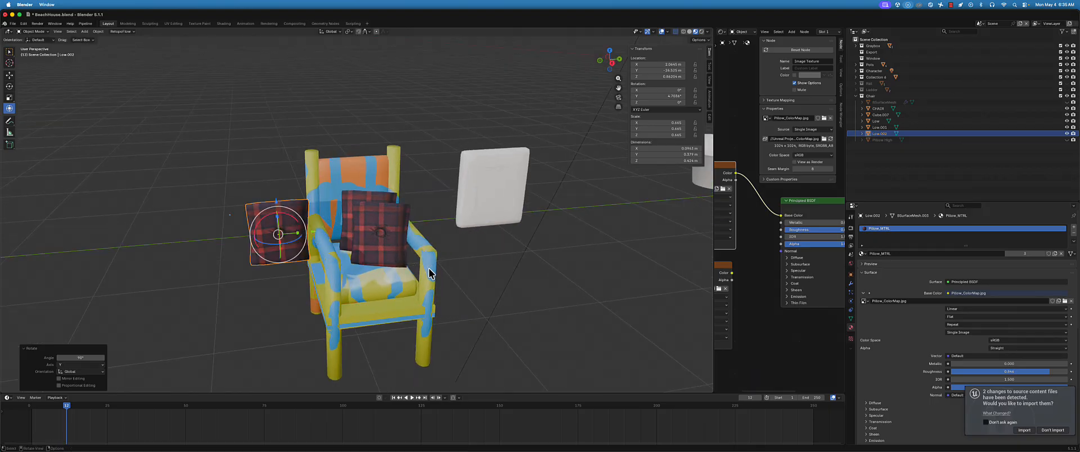
Rotate the side pillow by 90° around the Y axis, and turn it a further 180° around Y
text(r)
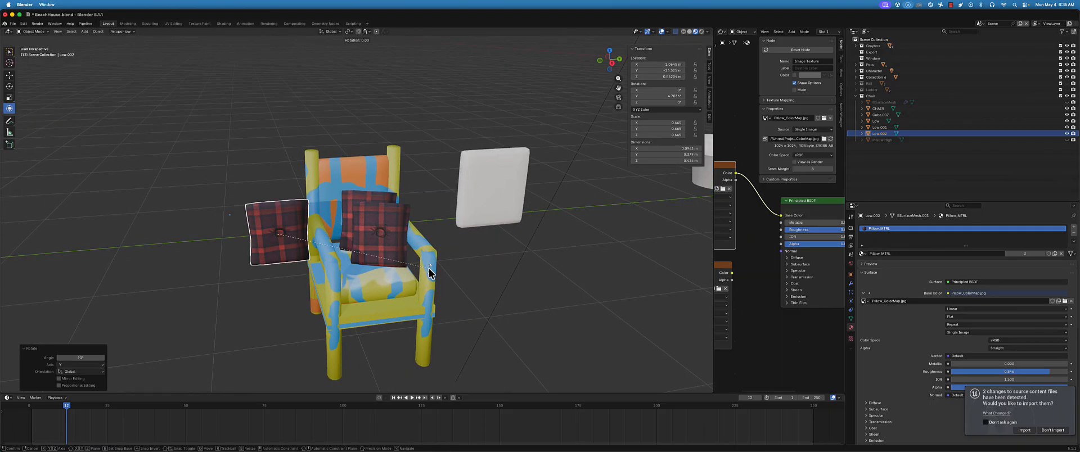
text(y90)
key(Return)
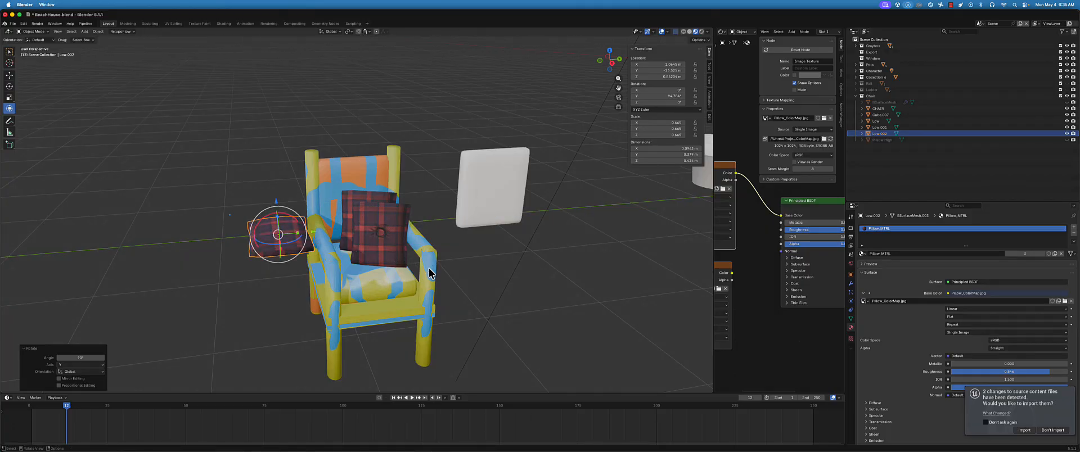
text(ry90)
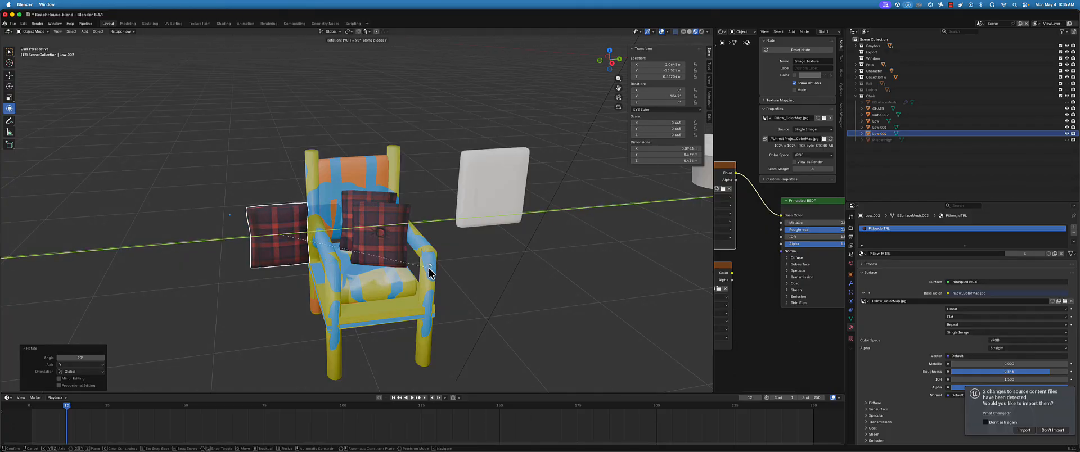
key(BackSpace)
key(BackSpace)
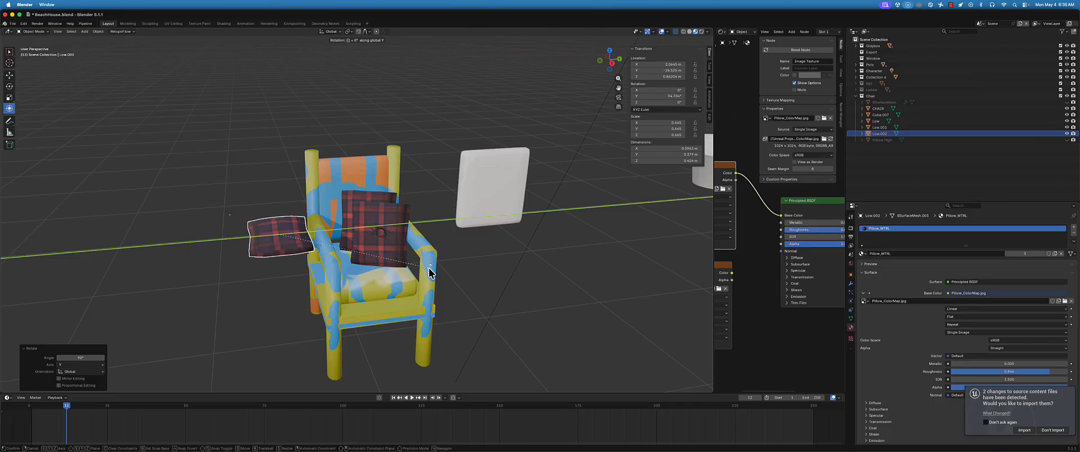
text(180)
key(Return)
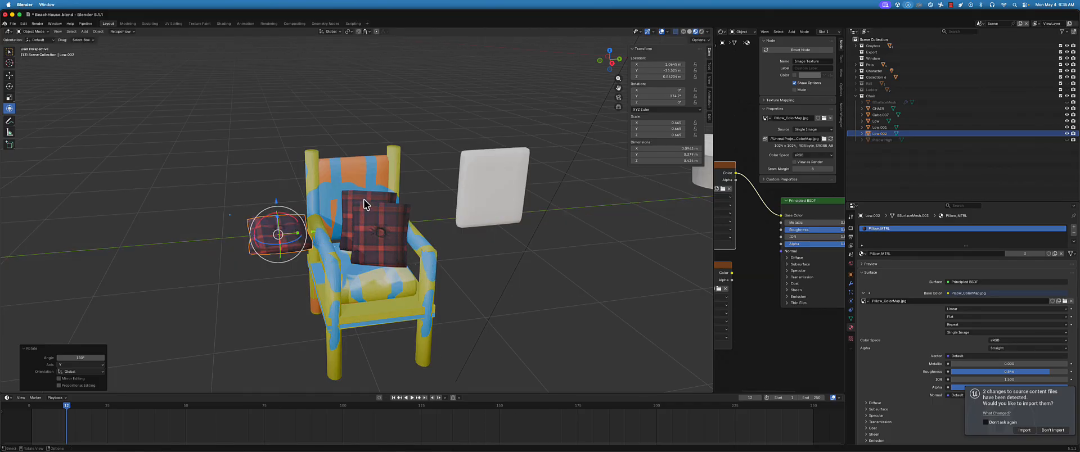
Lower the side pillow to about Z 0.28 m and turn it about -38° around the Z axis
drag(278, 201, 259, 301)
middle_drag(266, 297, 296, 307)
drag(347, 365, 334, 365)
click(224, 210)
scroll(350, 307, down, 2)
middle_drag(353, 309, 328, 303)
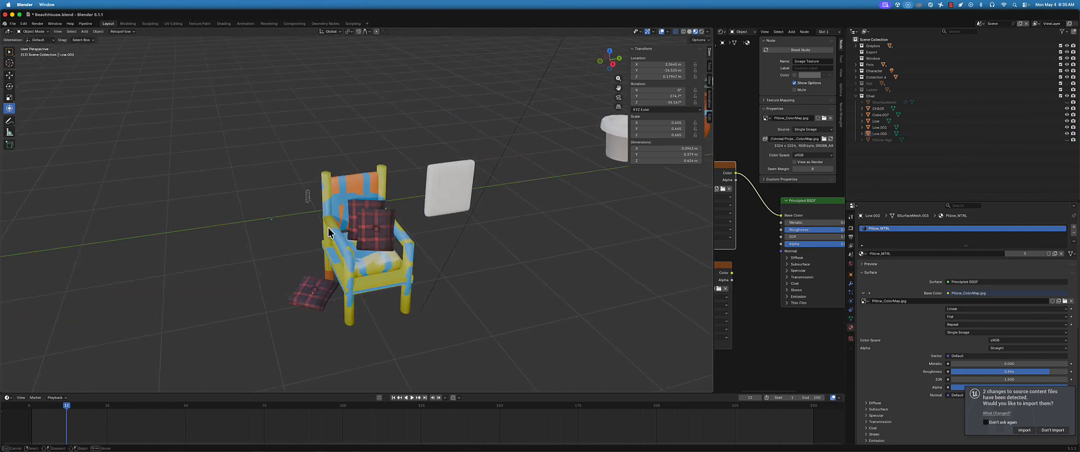
Lower the side pillow to the floor beside the chair, at about Z 0.03 m
drag(328, 228, 379, 304)
middle_drag(378, 303, 350, 289)
middle_drag(321, 248, 339, 239)
click(307, 297)
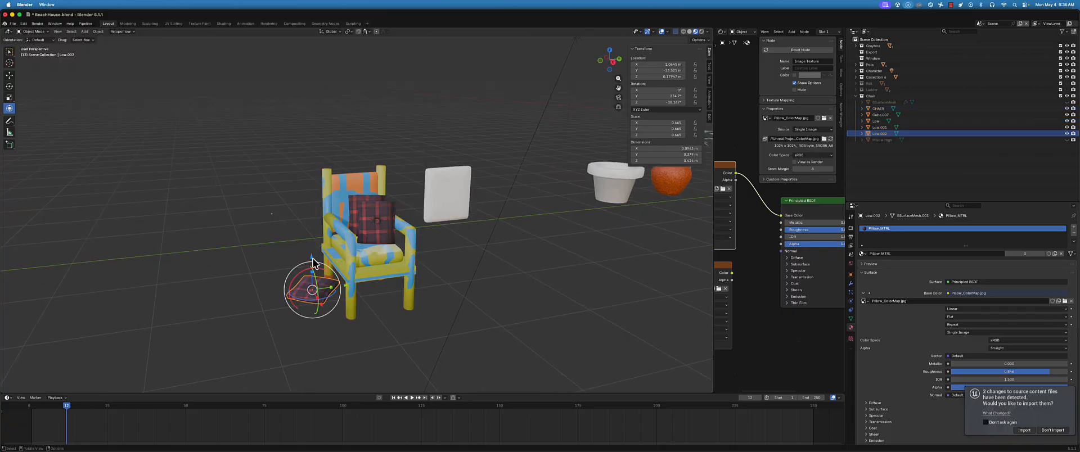
mouse_move(313, 263)
mouse_down()
mouse_move(313, 289)
mouse_move(313, 279)
mouse_up()
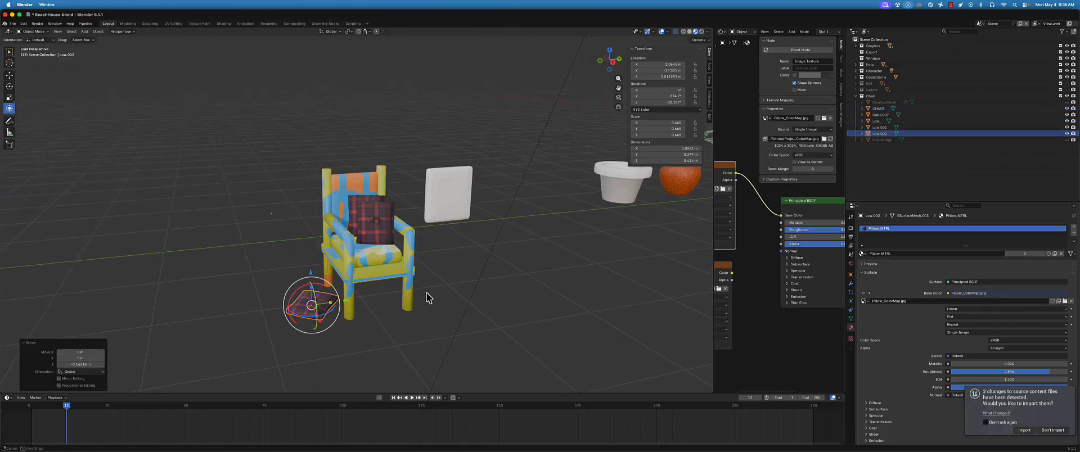
Raise the side pillow slightly along Z to about 0.05 m so it lies on the floor
middle_drag(426, 298, 315, 273)
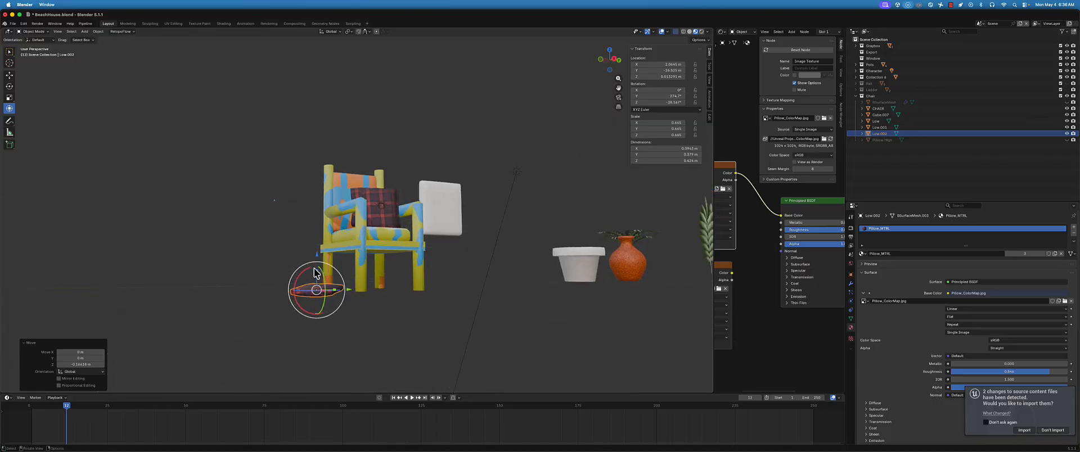
drag(317, 259, 318, 253)
middle_drag(308, 230, 293, 246)
click(289, 237)
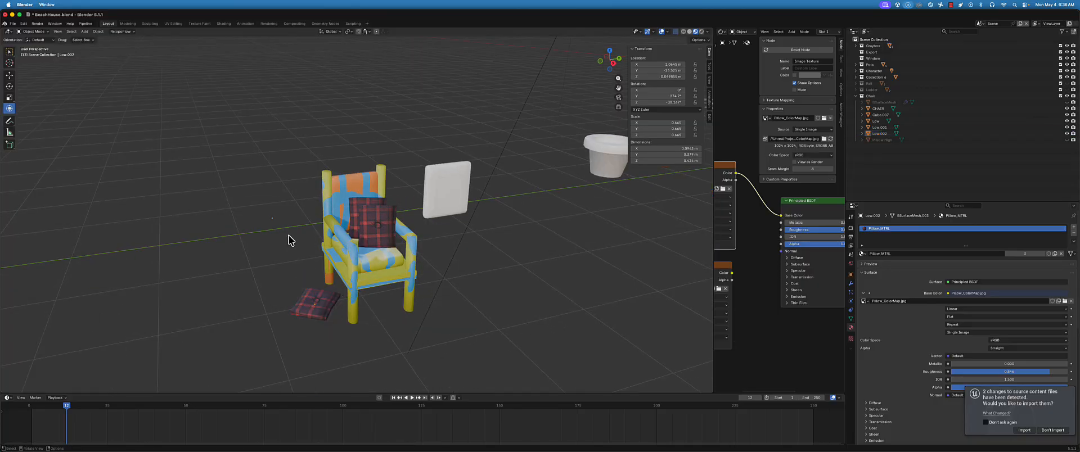
scroll(324, 268, up, 2)
middle_drag(327, 274, 264, 299)
click(382, 318)
key(g)
key(z)
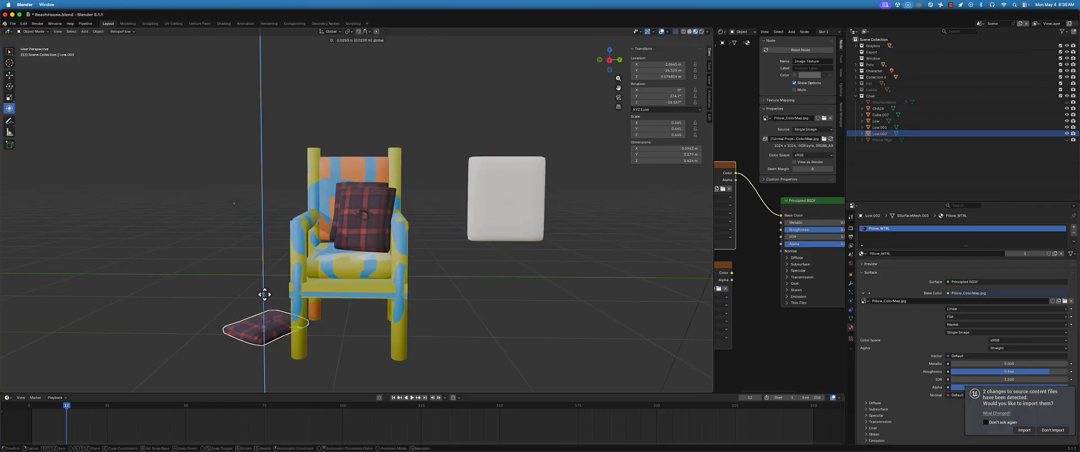
click(264, 295)
scroll(265, 293, down, 3)
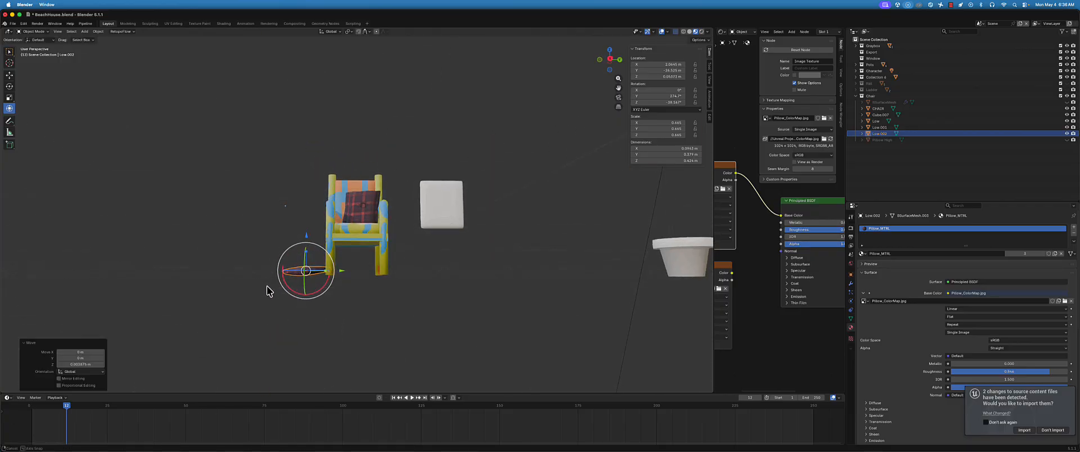
Try to flatten the side pillow by scaling it along the Z axis, and undo the scaling
middle_drag(266, 286, 310, 239)
scroll(299, 266, up, 4)
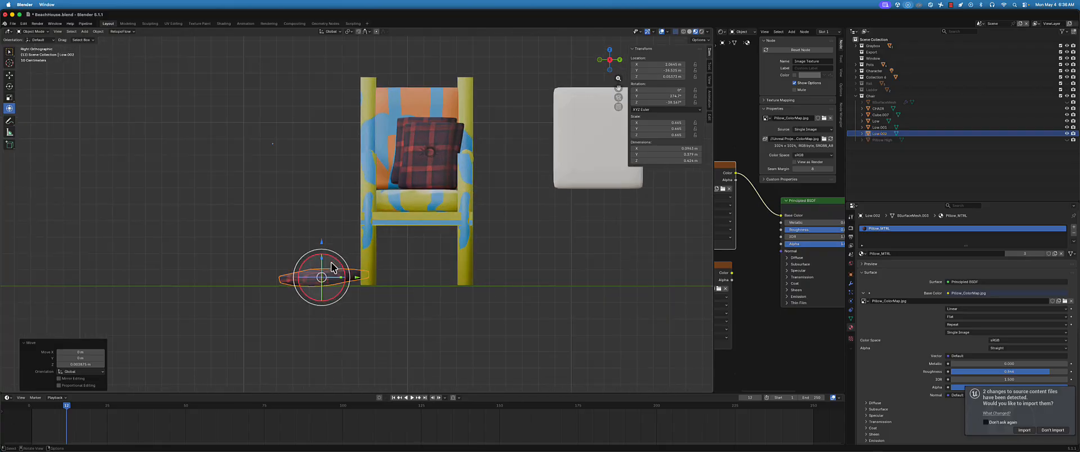
key(s)
key(z)
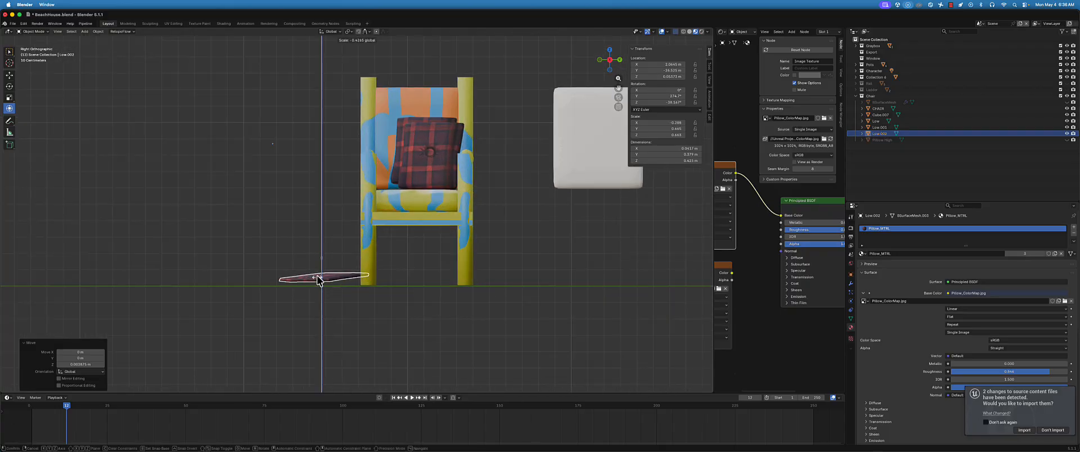
click(337, 291)
key(super+z)
Tilt the side pillow upright and raise it to about Z 0.23 m so it leans against the side of the chair
drag(322, 297, 320, 305)
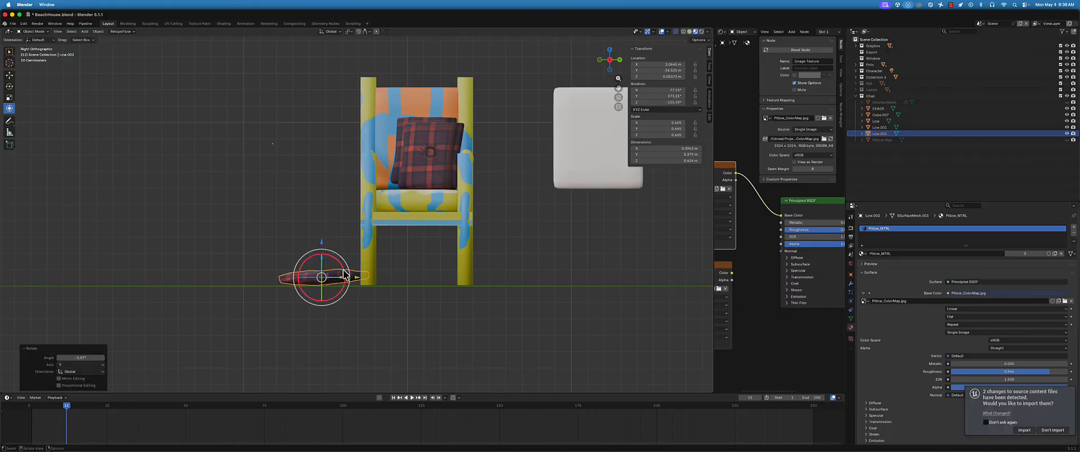
drag(346, 276, 323, 221)
drag(359, 249, 363, 249)
drag(377, 256, 382, 257)
middle_drag(378, 265, 394, 292)
scroll(394, 292, down, 1)
click(476, 254)
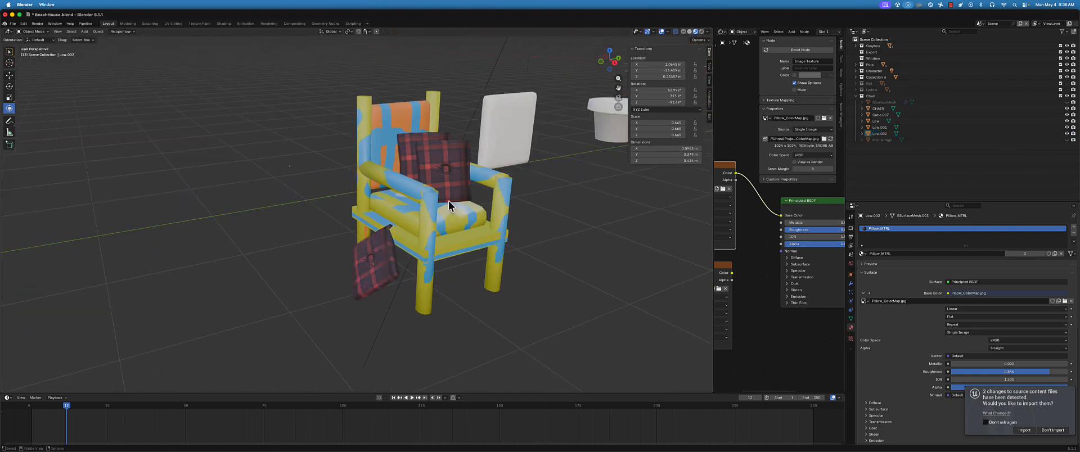
Check the pillow arrangement around the chair and save the Blender file
shift+middle_drag(476, 244, 418, 276)
scroll(392, 276, down, 2)
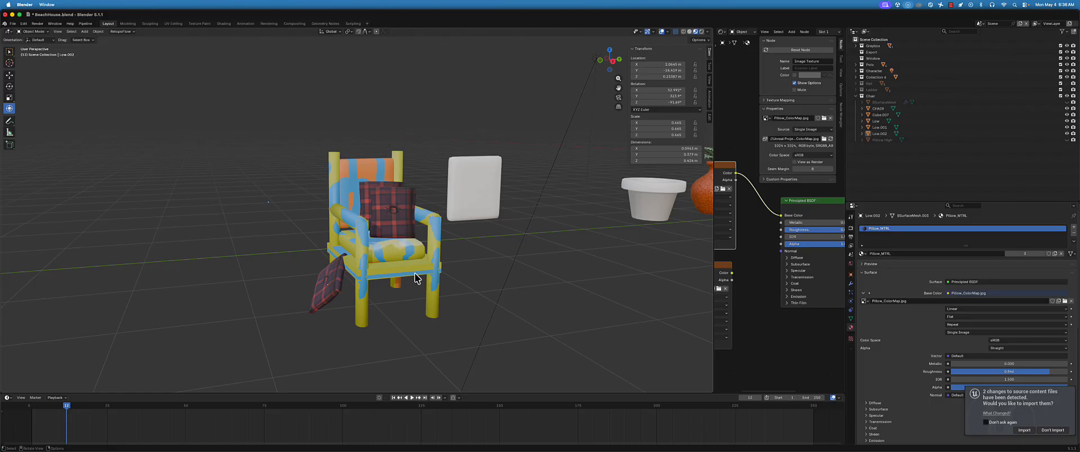
middle_drag(416, 278, 393, 274)
key(super+s)
drag(282, 117, 430, 329)
middle_drag(371, 266, 366, 226)
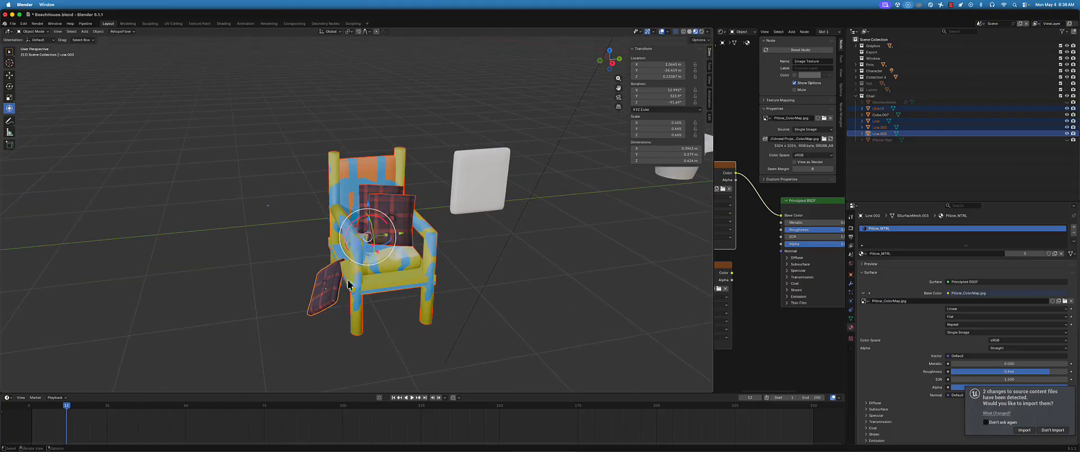
click(332, 293)
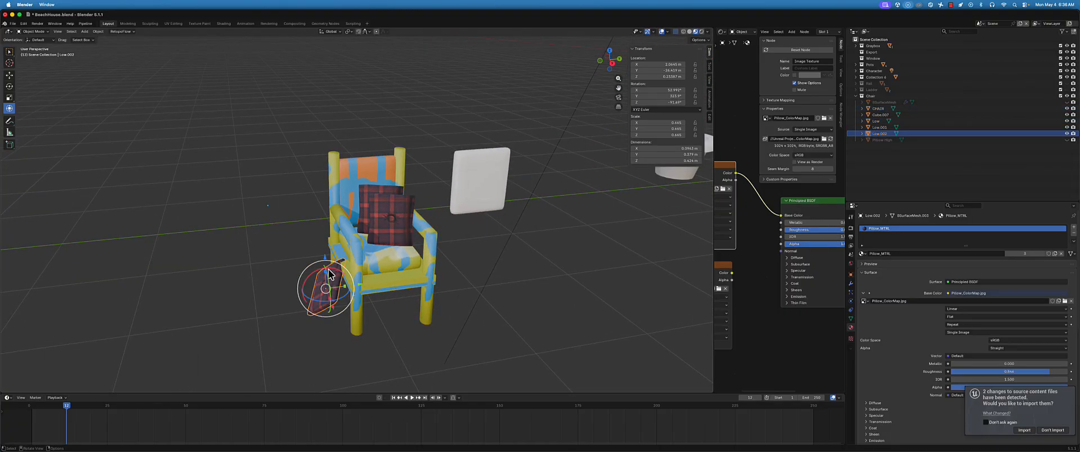
click(385, 223)
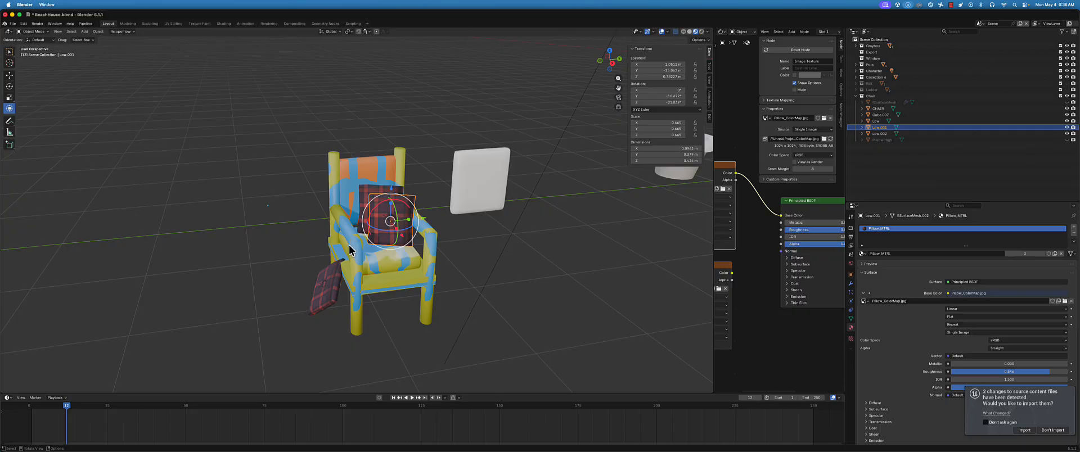
middle_drag(356, 246, 383, 210)
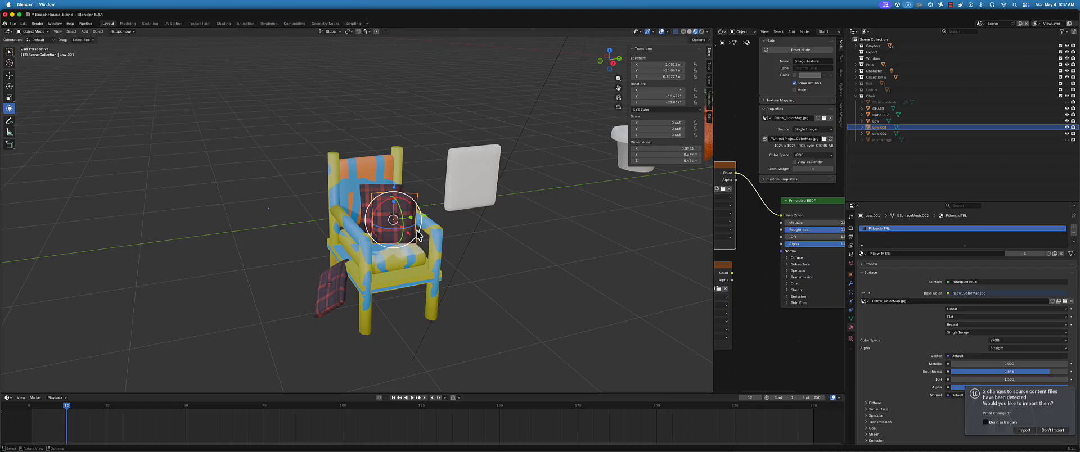
Nudge the leaning side pillow slightly along the Y axis, away from the chair
click(366, 304)
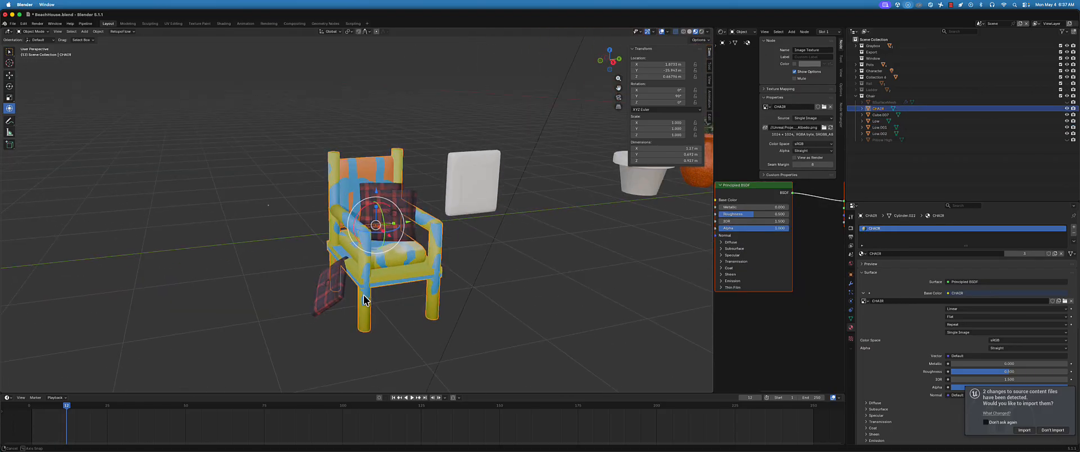
click(353, 287)
drag(361, 288, 354, 282)
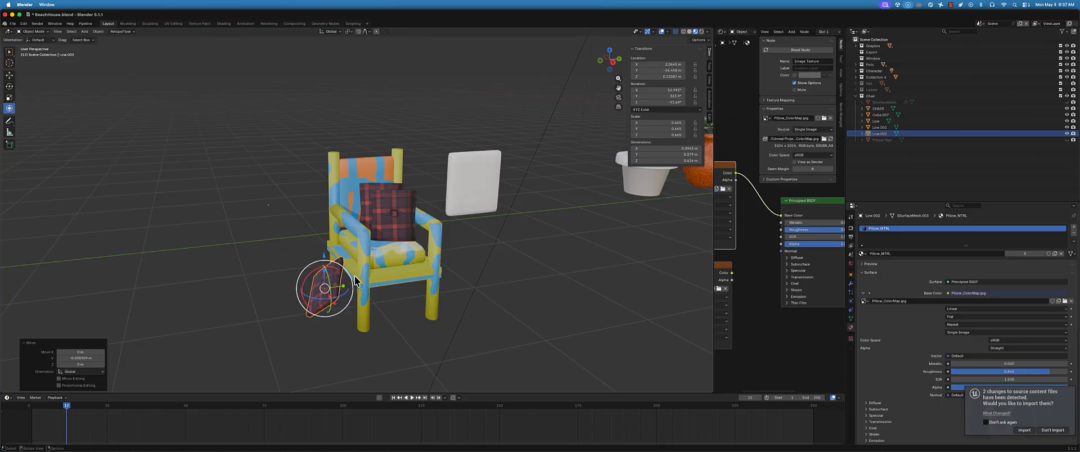
scroll(403, 265, up, 1)
scroll(410, 259, up, 1)
middle_drag(391, 285, 427, 291)
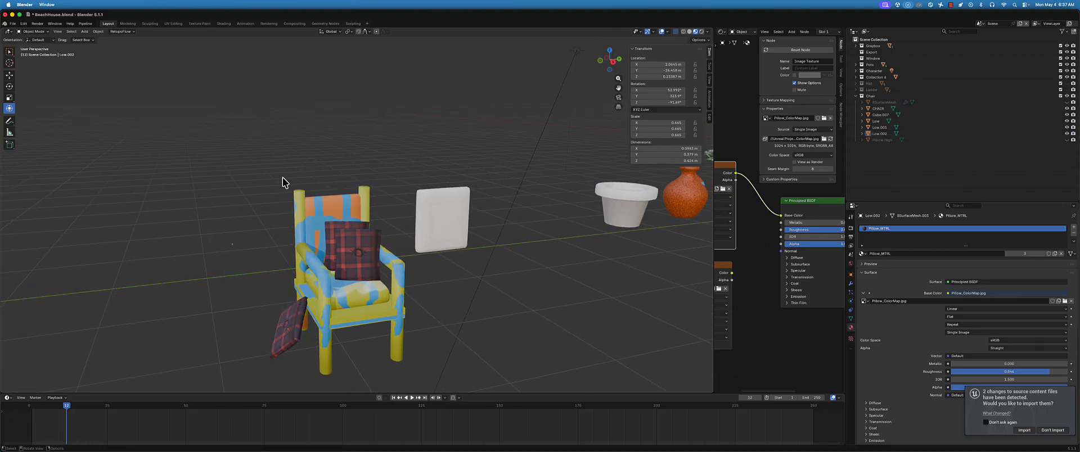
Select the chair together with its pillows, and reduce the selection to the chair alone
drag(283, 177, 397, 360)
middle_drag(418, 299, 361, 316)
click(357, 335)
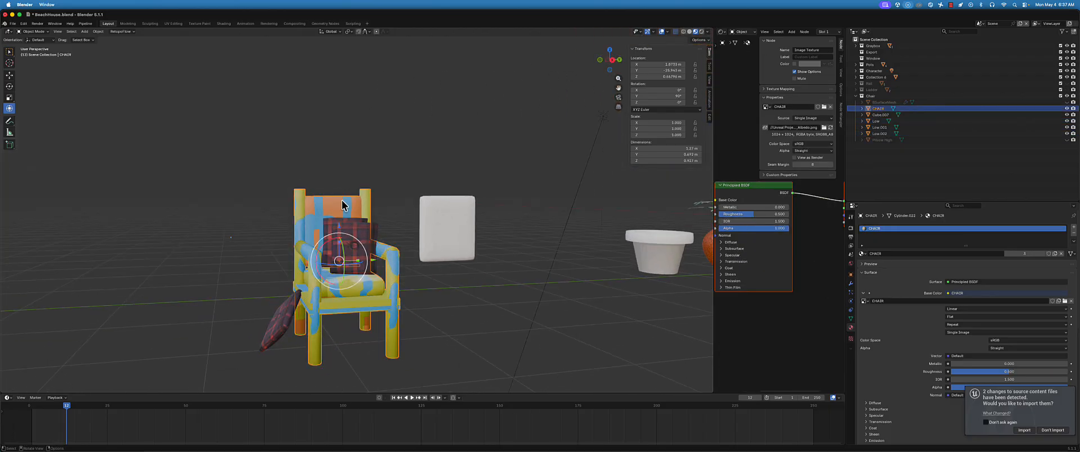